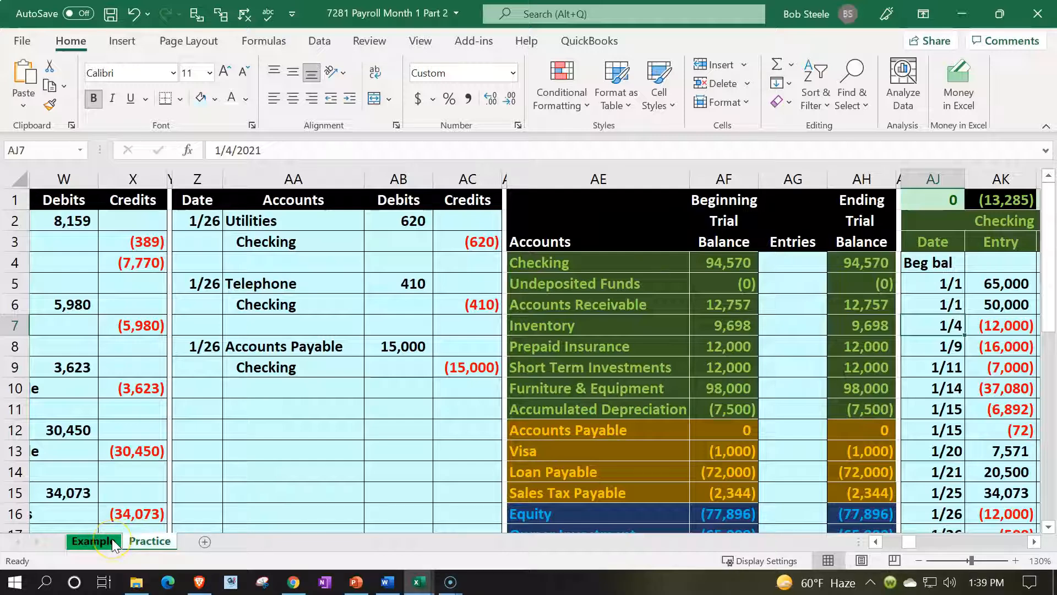
Examine the 1/30 payroll expense and payroll tax expense journal entries on the Example sheet.
left_click(94, 541)
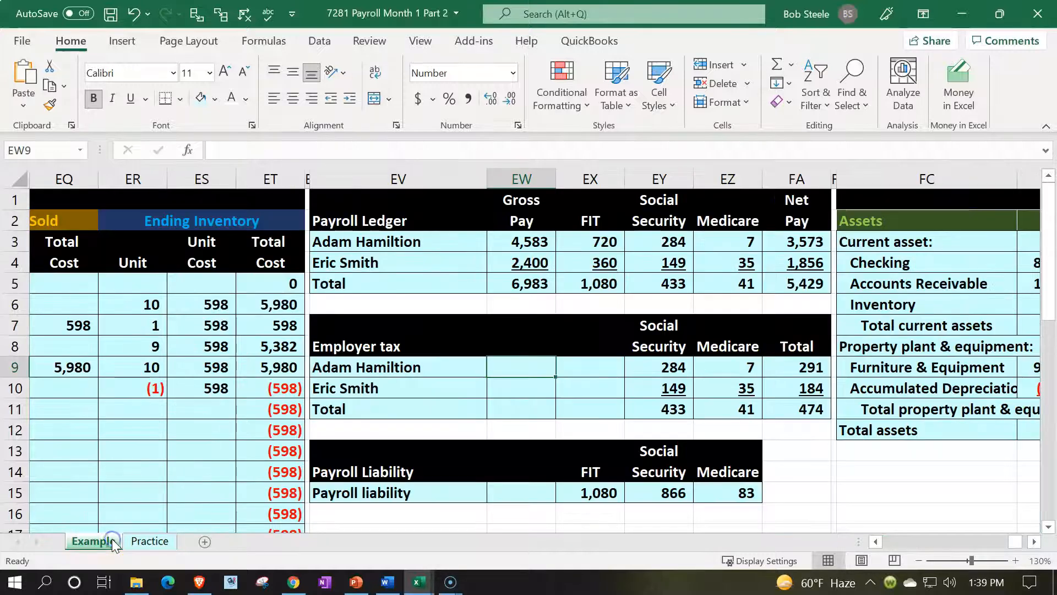
left_click(393, 205)
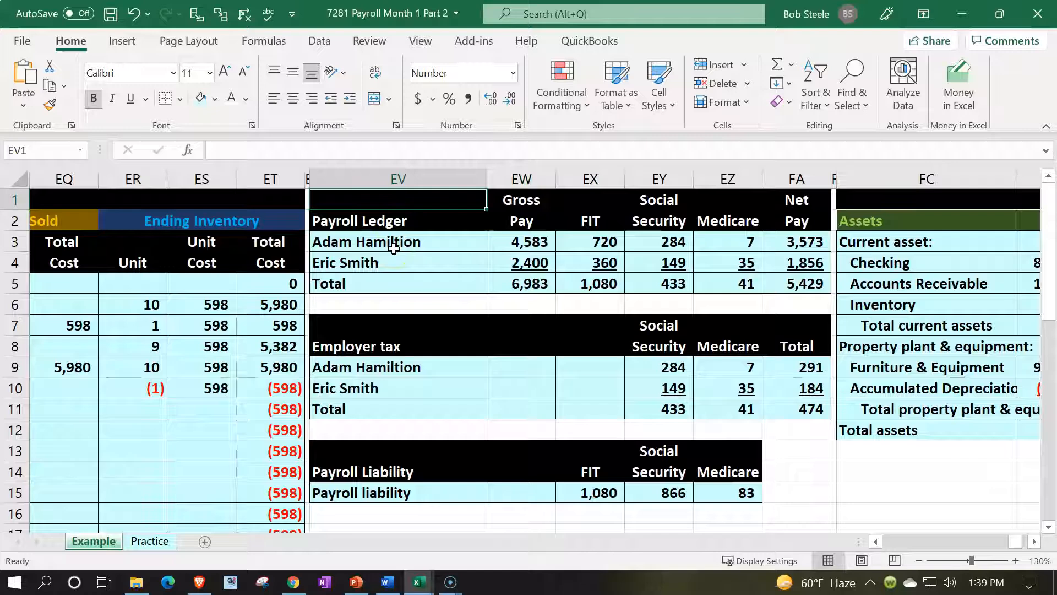
key("Left")
key("Left")
key("Left")
key("Left")
key("Left")
key("Left")
key("Left")
key("Left")
key("Left")
key("Left")
key("Left")
key("Left")
key("Left")
key("Left")
key("Left")
key("Left")
key("Left")
key("Left")
key("Left")
key("Left")
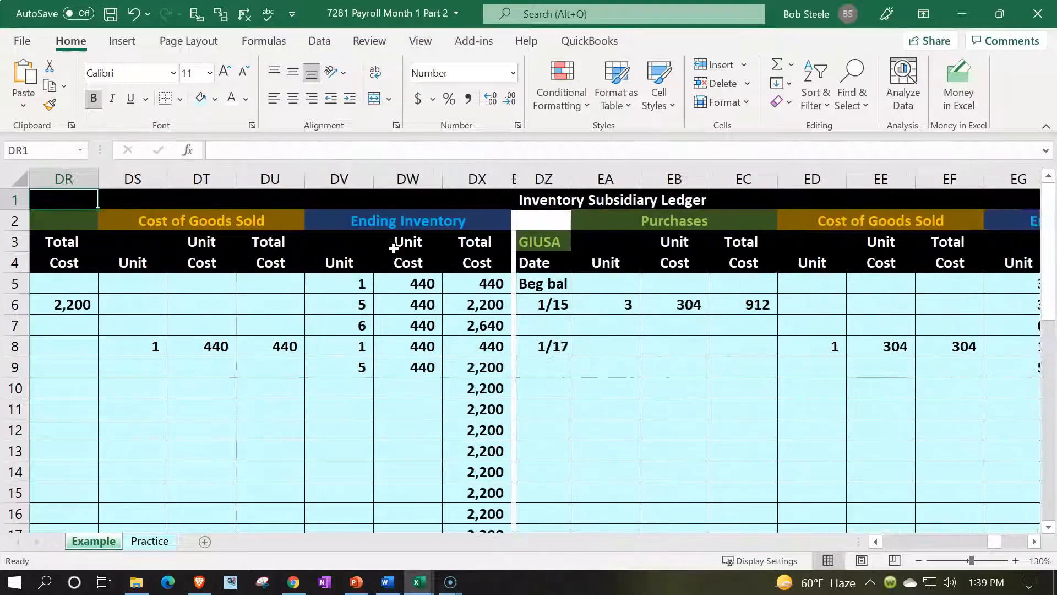
key("Left")
key("Left")
key("Left")
key("Left")
key("Left")
key("Left")
key("Left")
key("Left")
key("Left")
key("Left")
key("Left")
key("Left")
key("Left")
key("Left")
key("Left")
key("Left")
key("Left")
key("Left")
key("Left")
key("Left")
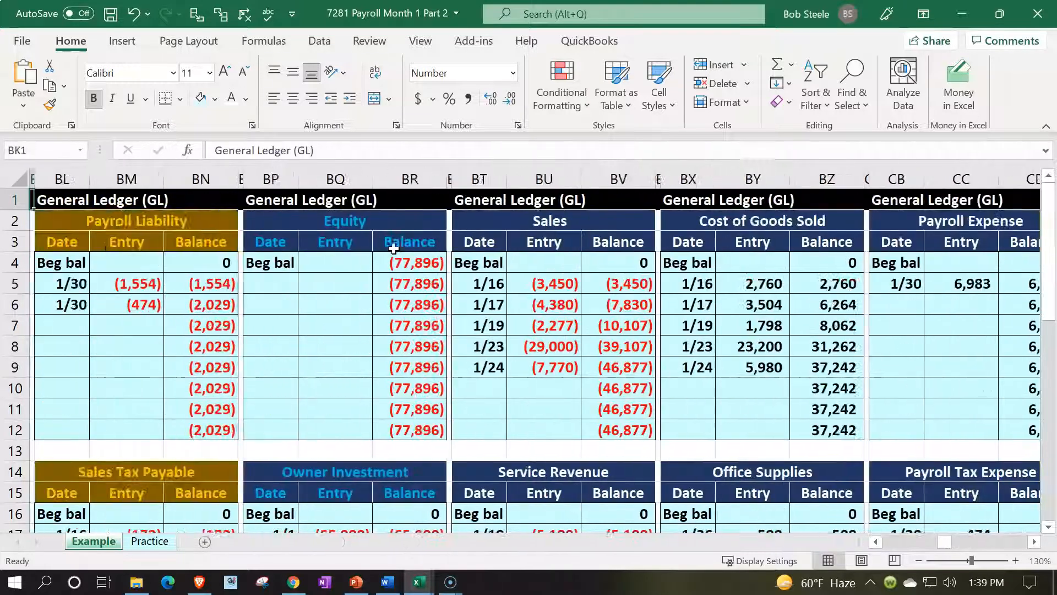
key("Left")
key("Left")
key("Left")
key("Left")
key("Left")
key("Left")
key("Left")
key("Left")
key("Left")
key("Left")
key("Left")
key("Left")
key("Left")
key("Left")
key("Left")
key("Left")
key("Left")
key("Left")
key("Left")
key("Left")
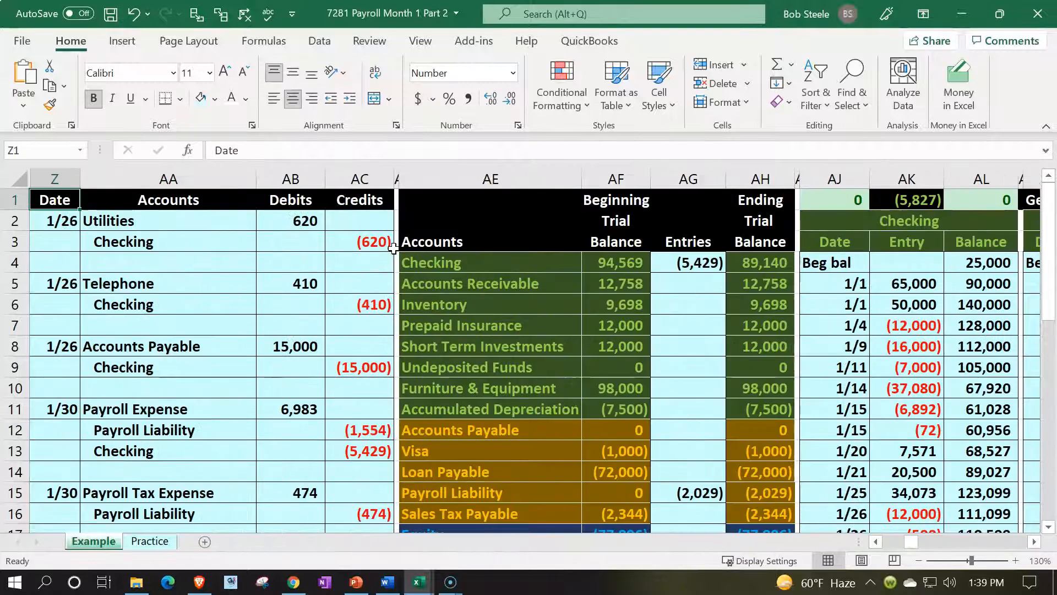
scroll(198, 373, "down", 2)
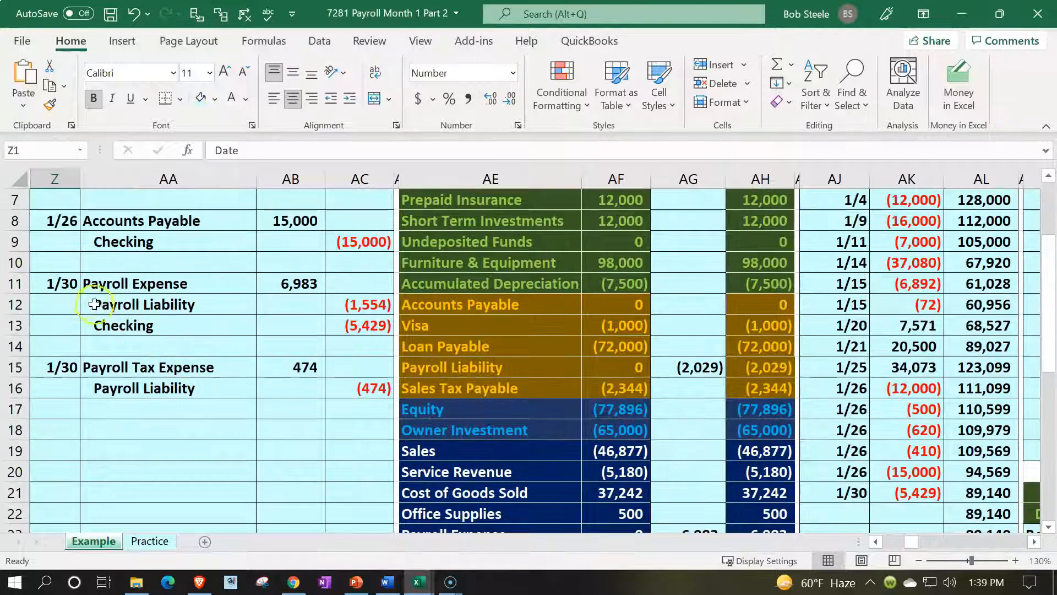
left_click_drag(59, 283, 358, 381)
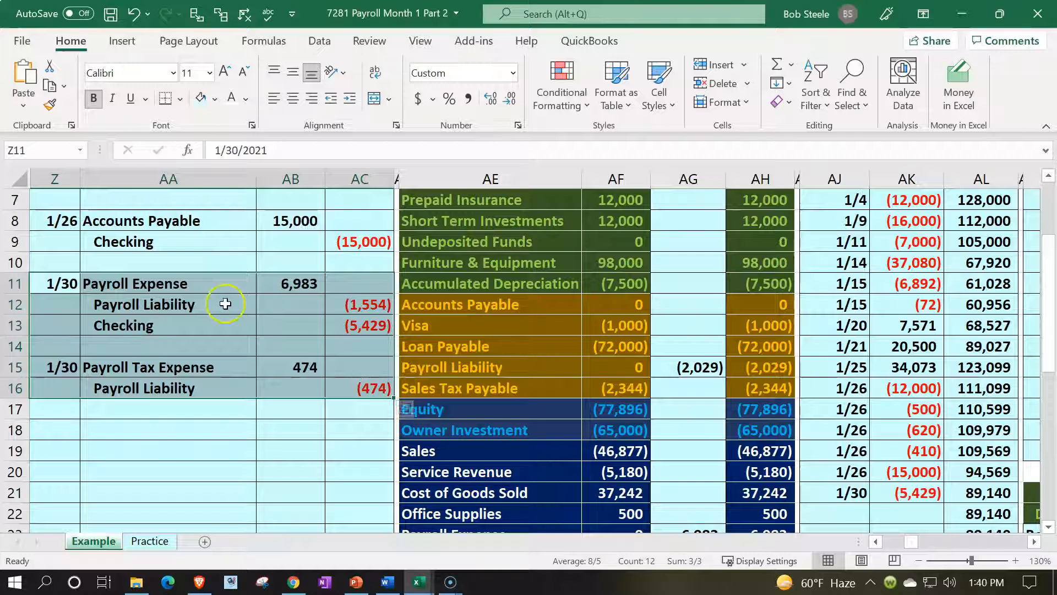
left_click_drag(172, 278, 348, 317)
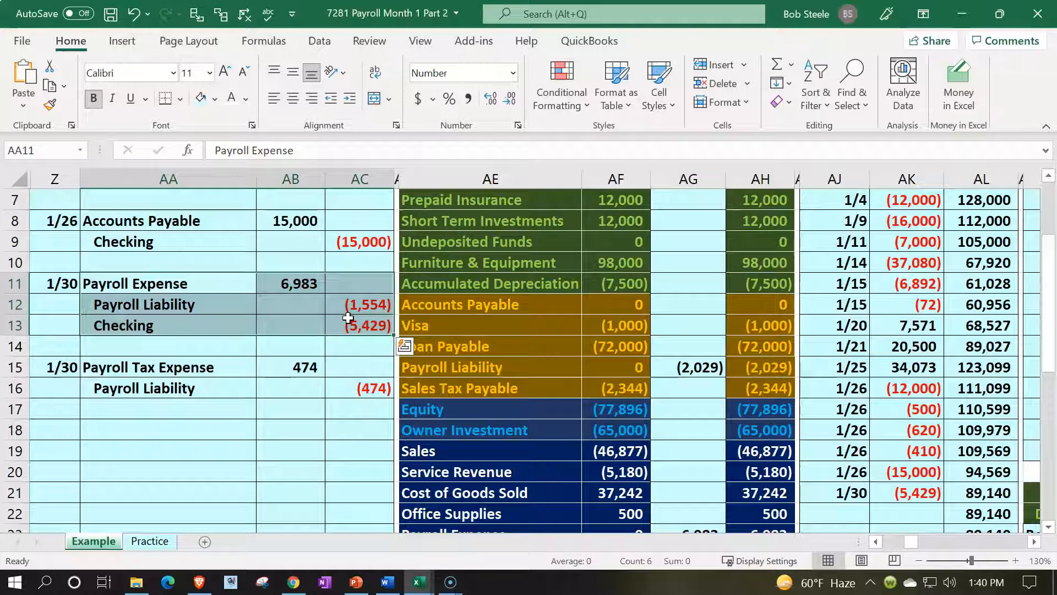
Hide columns A through Y on the Practice sheet so the journal starts at column Z.
left_click(168, 541)
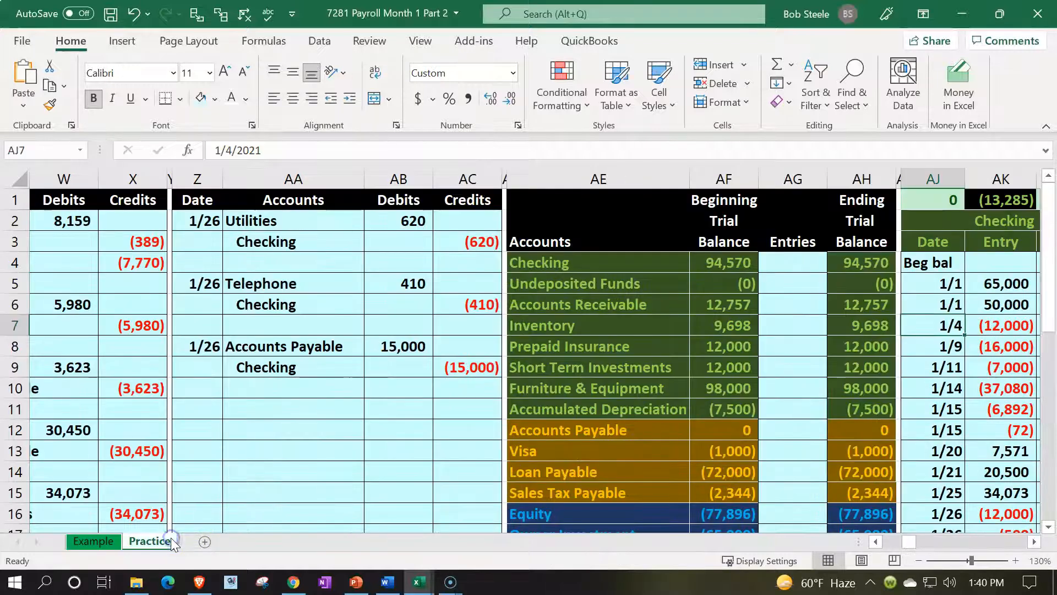
left_click(378, 308)
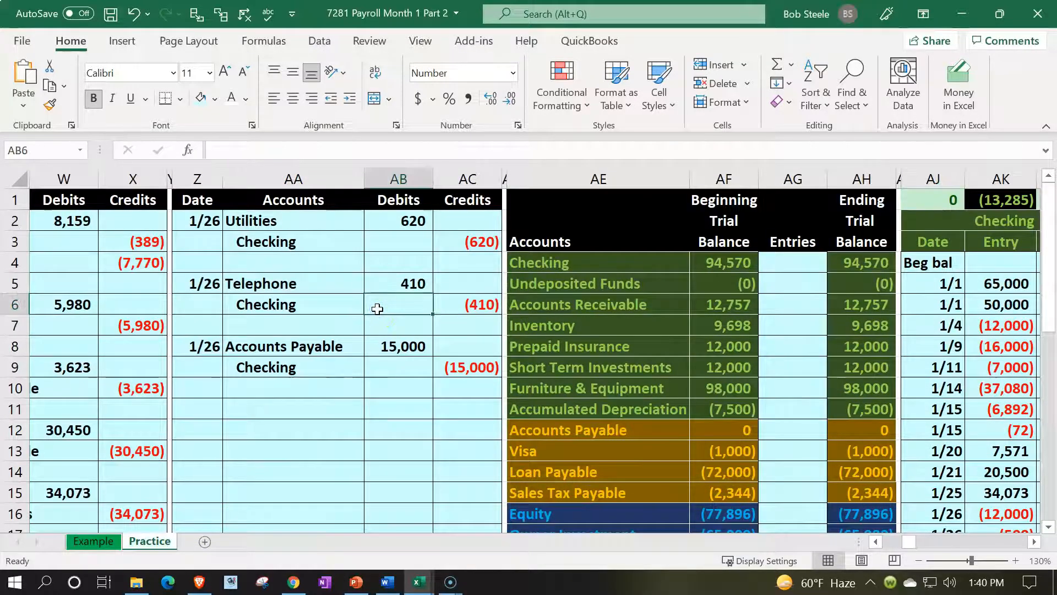
key("Left")
key("Left")
key("Left")
key("Left")
key("Left")
key("Left")
key("Left")
key("Left")
key("Left")
key("Left")
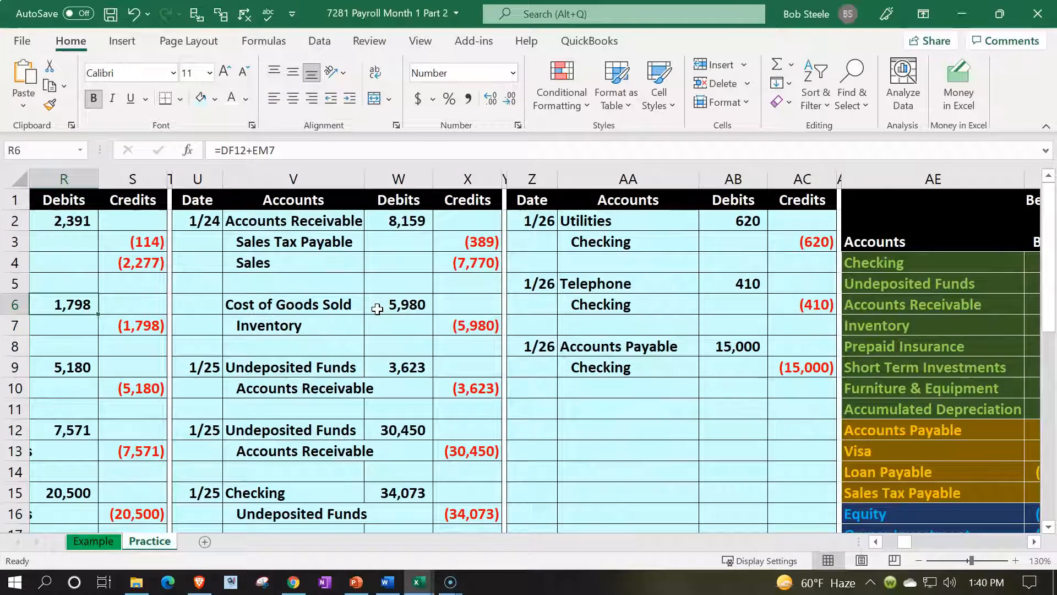
left_click(505, 177)
left_click_drag(505, 176, 55, 179)
right_click(253, 319)
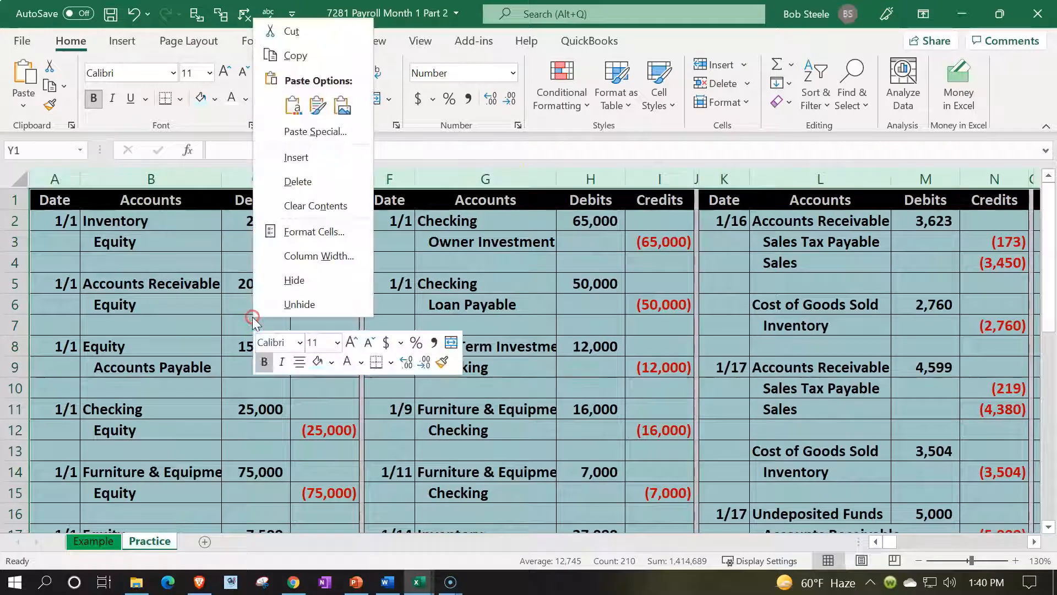
left_click(294, 280)
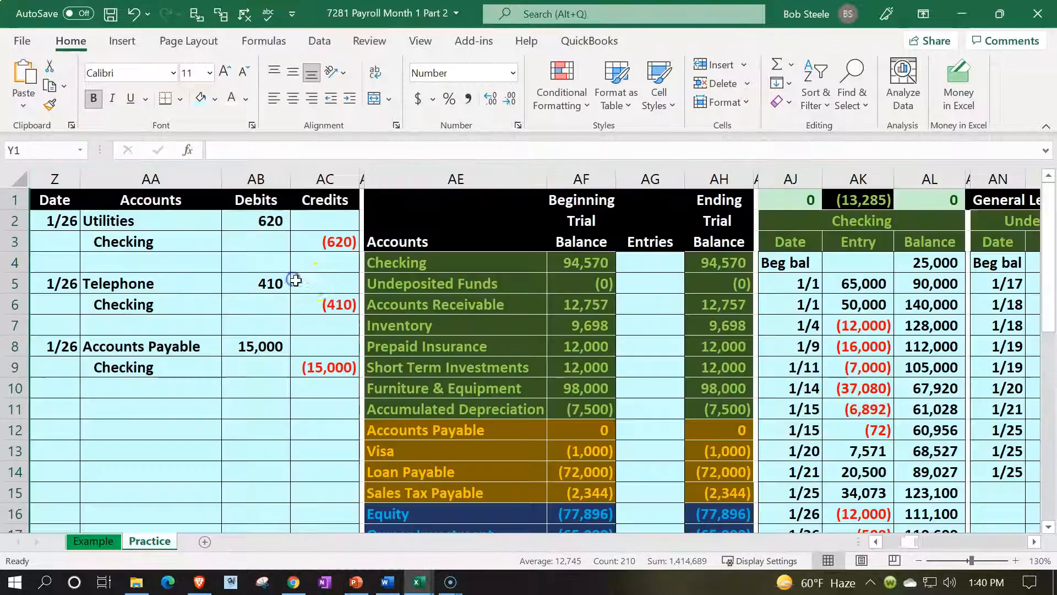
left_click(456, 309)
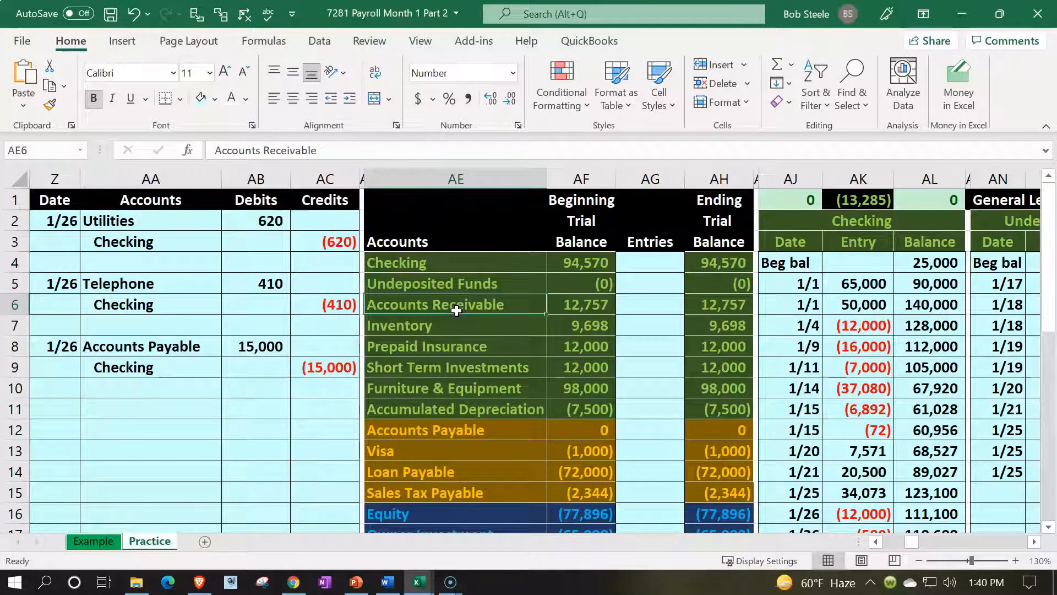
Examine the trial balance accounts, its totals and the adjoining general ledger on the Practice sheet.
key("Down")
key("Down")
key("Down")
key("Right")
key("Right")
key("Right")
key("Right")
key("Right")
key("Right")
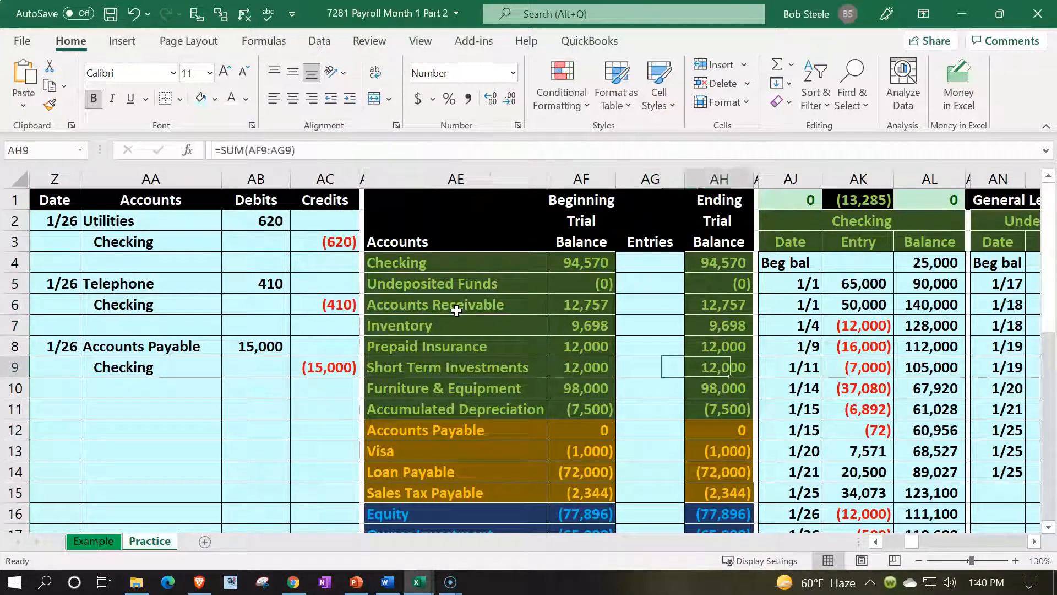
key("Right")
key("Right")
key("Right")
key("Right")
key("Right")
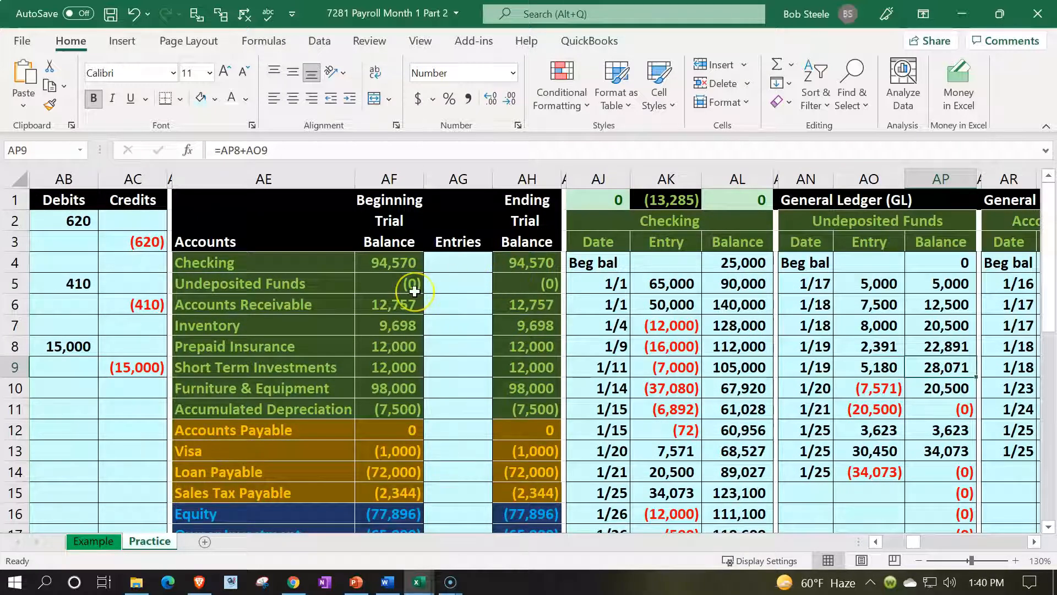
scroll(414, 292, "down", 2)
scroll(414, 291, "down", 1)
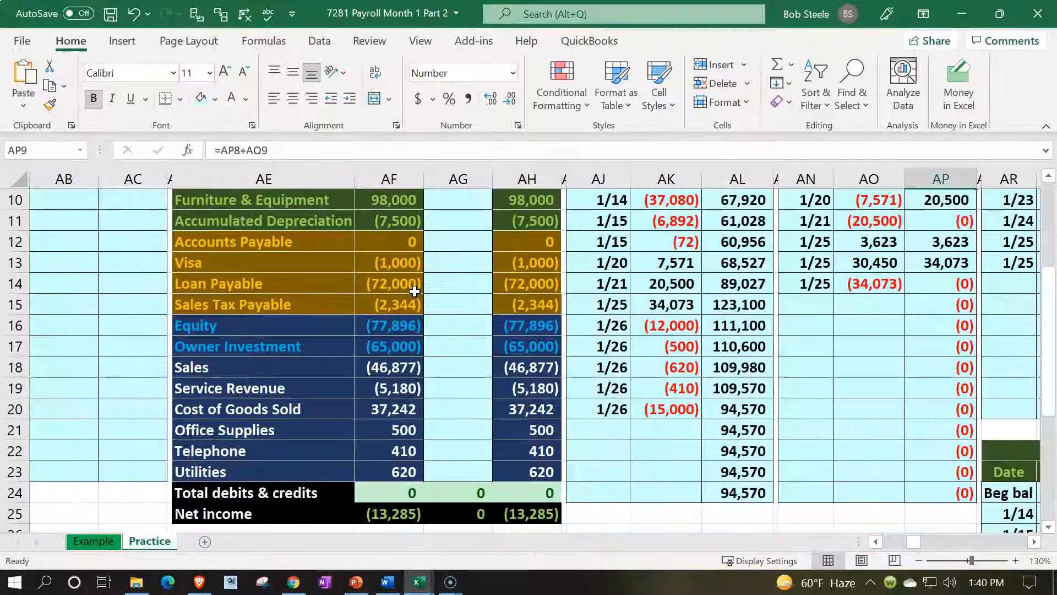
scroll(414, 291, "up", 3)
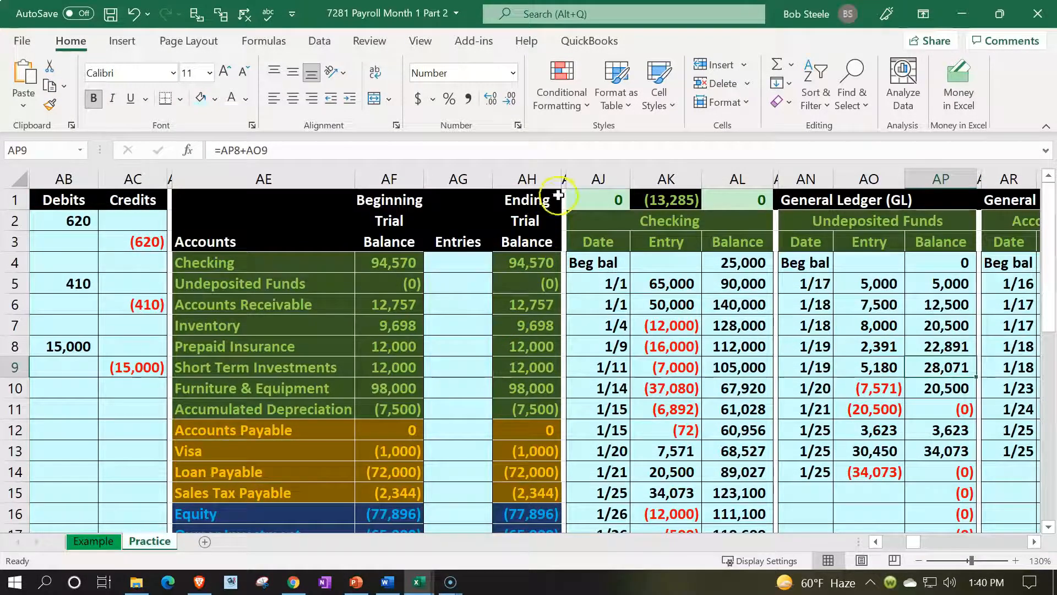
Hide the general ledger and subsidiary ledger columns AJ through EQ.
left_click_drag(583, 177, 239, 194)
right_click(149, 302)
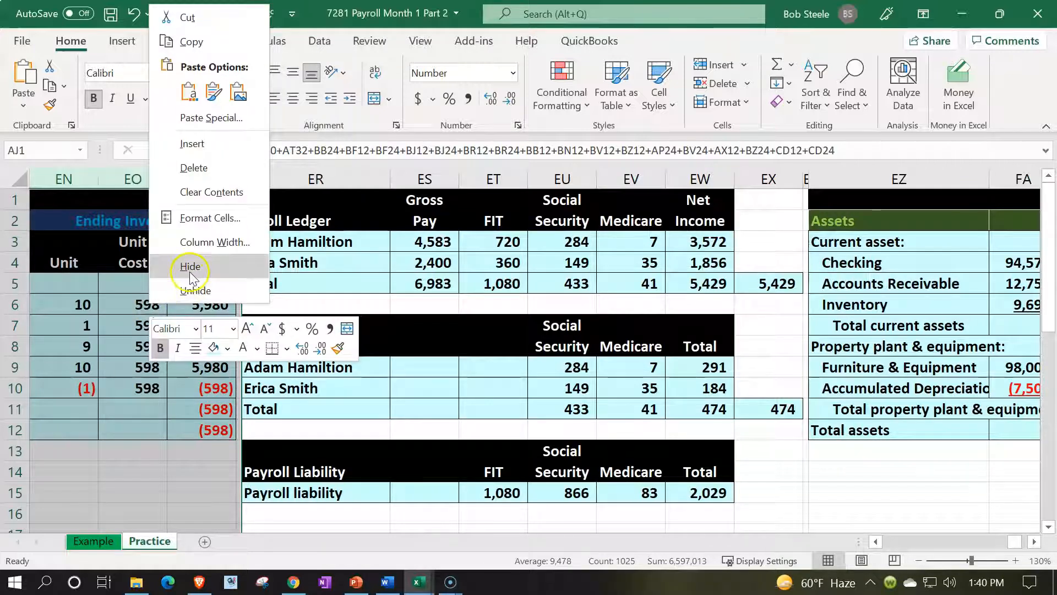
left_click(188, 287)
left_click(131, 323)
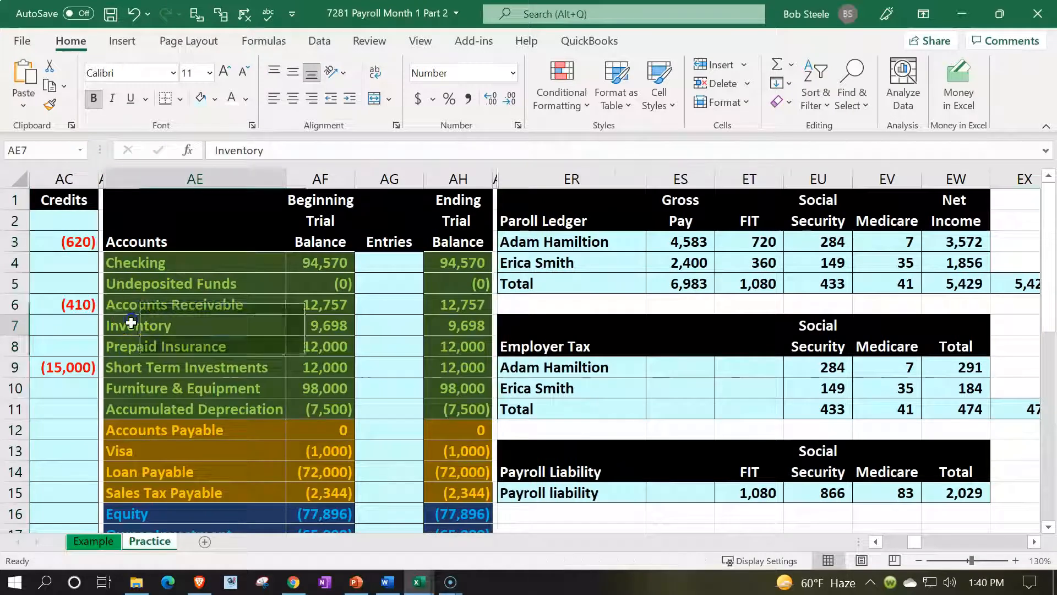
Examine how the journal, trial balance and payroll ledger line up, including the employee rows of the payroll ledger.
key("Left")
key("Left")
key("Left")
key("Left")
key("Left")
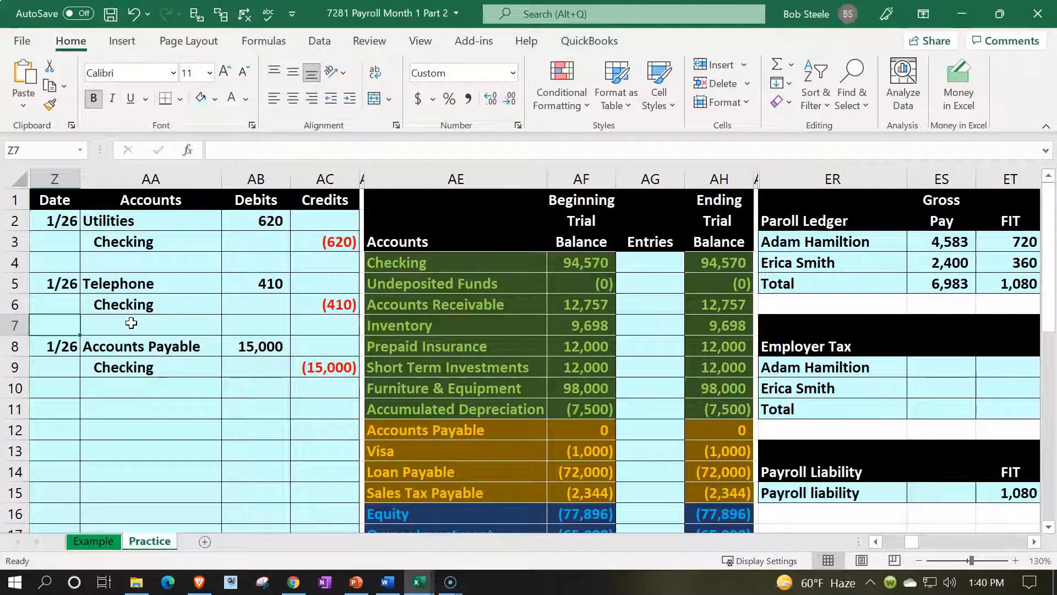
key("Right")
key("Right")
key("Right")
key("Right")
key("Right")
key("Right")
key("Right")
key("Right")
key("Right")
key("Right")
key("Right")
key("Right")
key("Right")
key("Right")
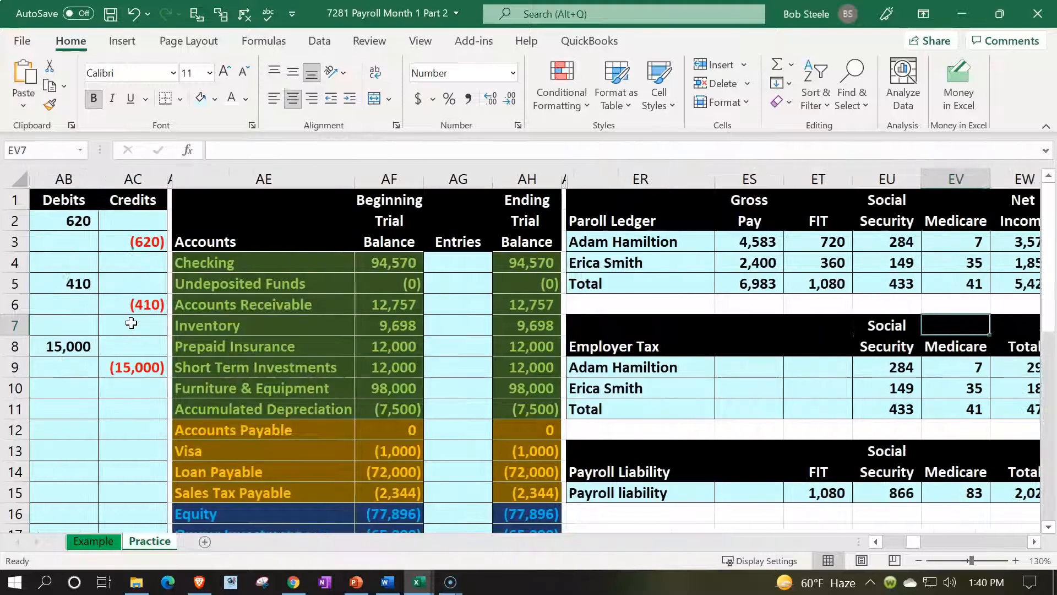
key("Right")
key("Right")
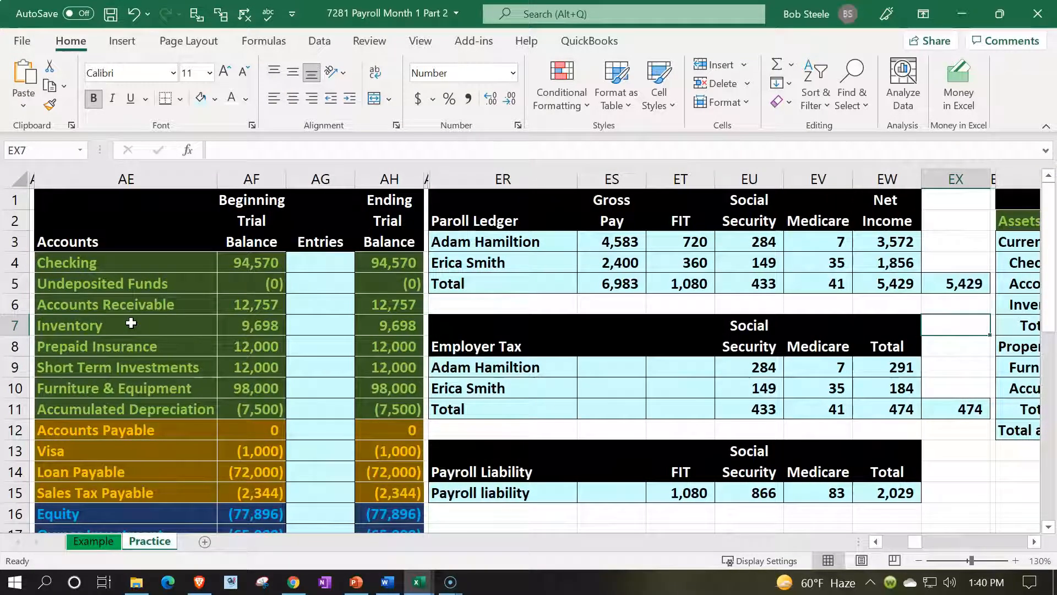
left_click_drag(474, 243, 474, 258)
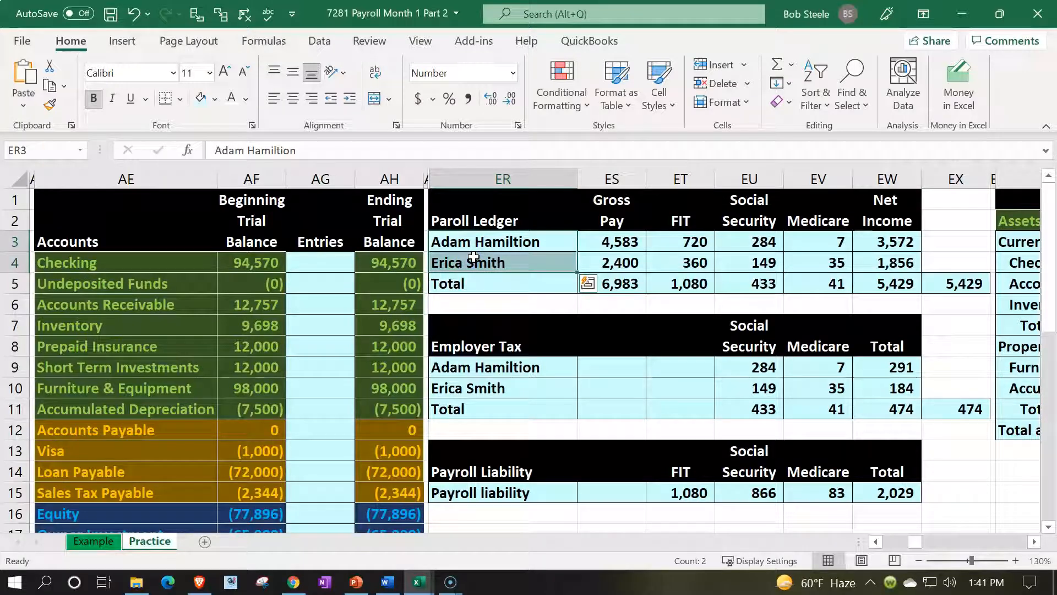
left_click(503, 289)
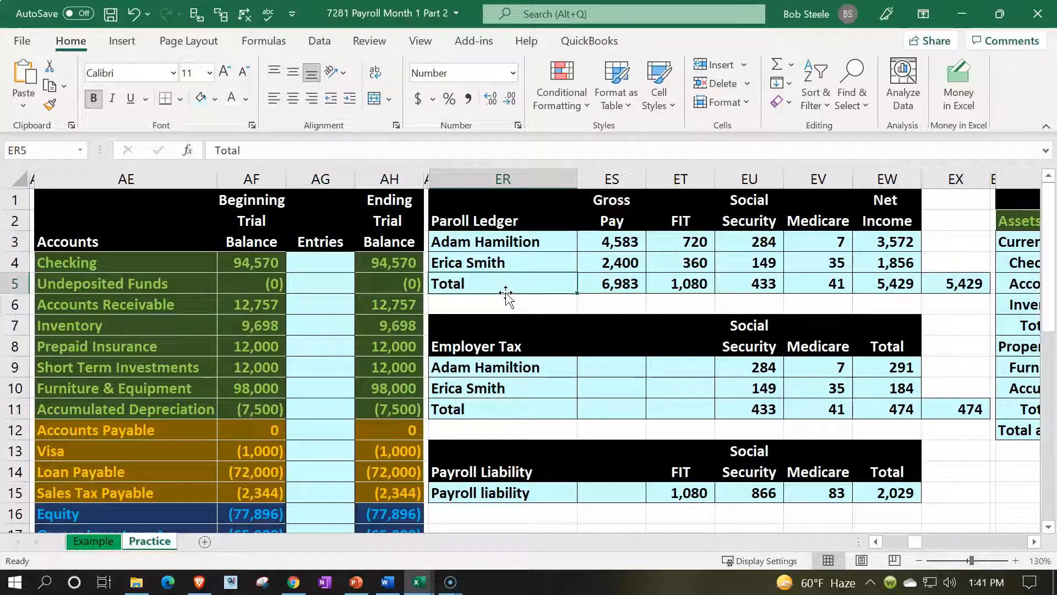
Underline the second employee's amounts above the totals, ES4:EW4 in the payroll ledger and EU10:EW10 in the employer tax table.
left_click_drag(620, 262, 885, 259)
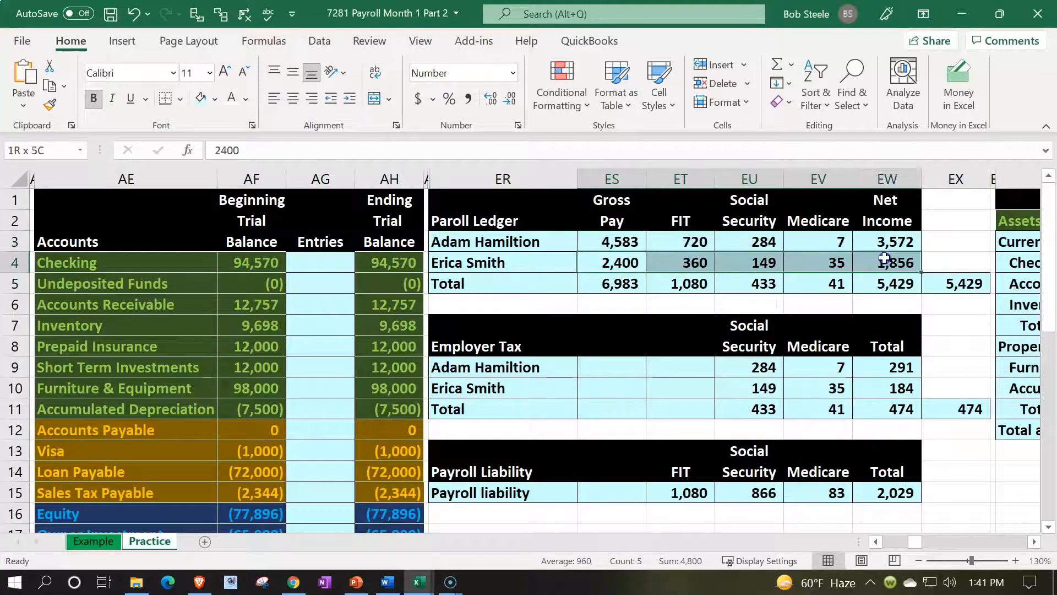
left_click(131, 98)
left_click_drag(742, 397, 861, 388)
left_click(131, 99)
left_click(476, 362)
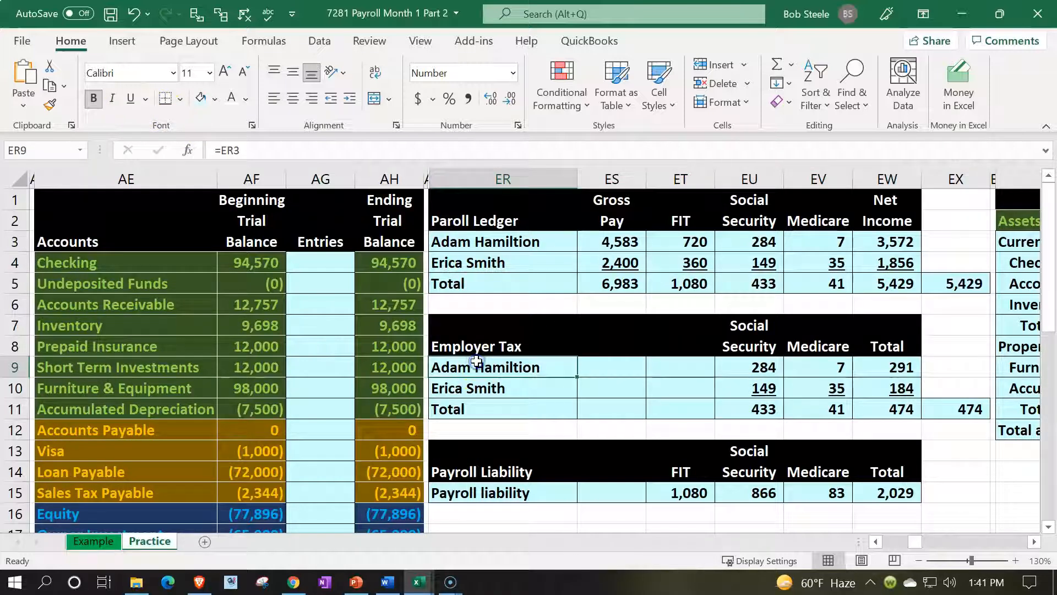
Examine the formulas in the payroll ledger's total row and in both employees' pay, withholding and net income cells.
left_click(482, 285)
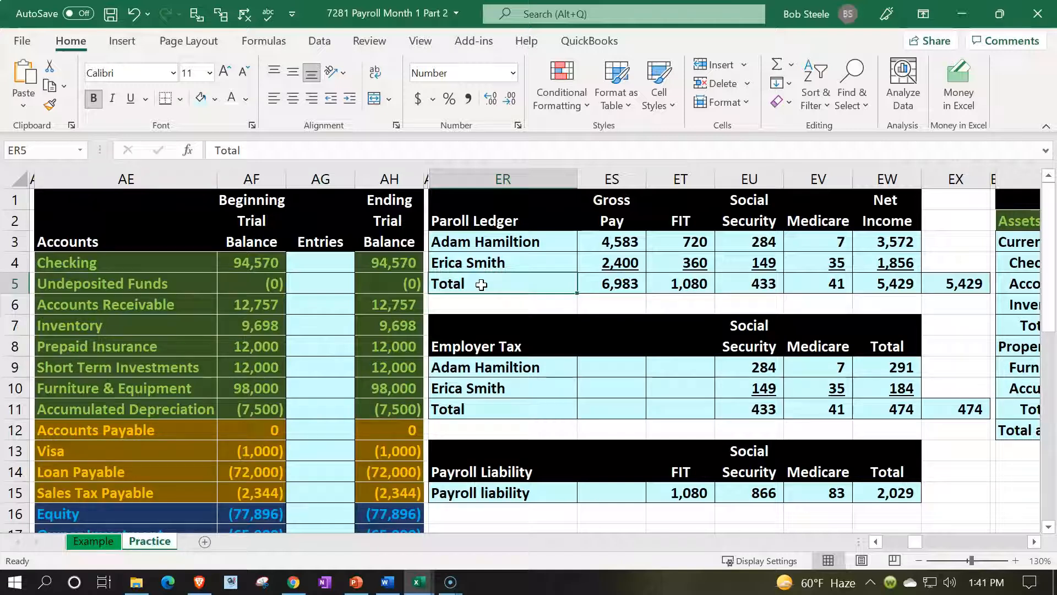
key("Right")
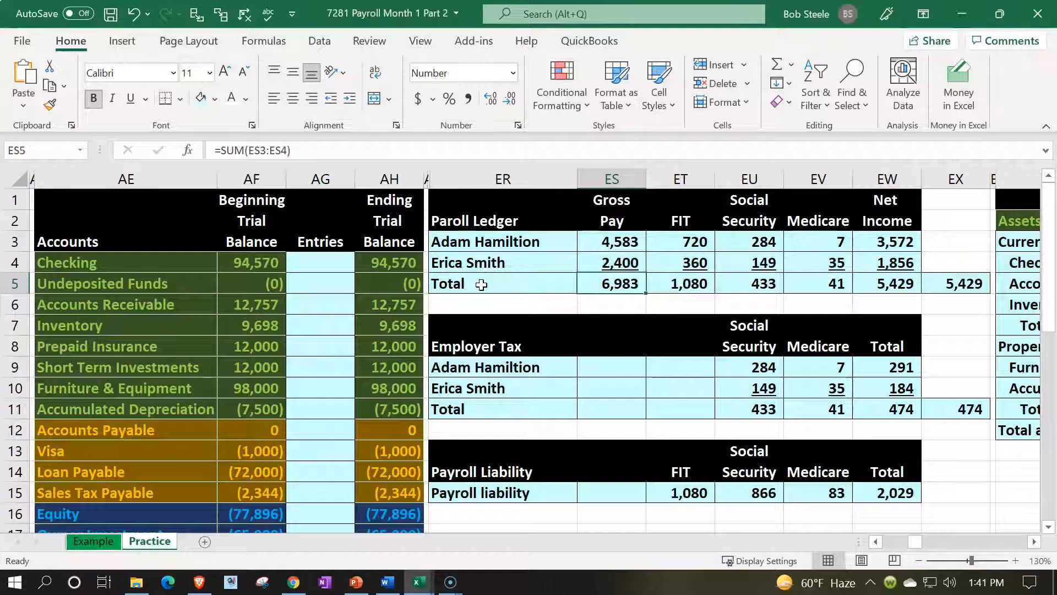
key("Right")
key("Right")
key("Right")
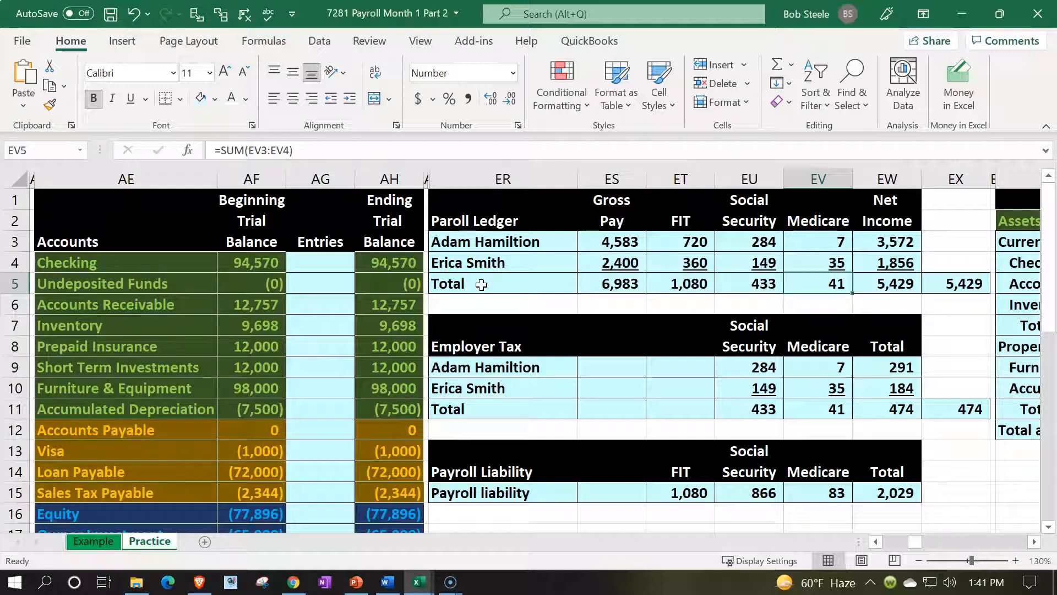
key("Right")
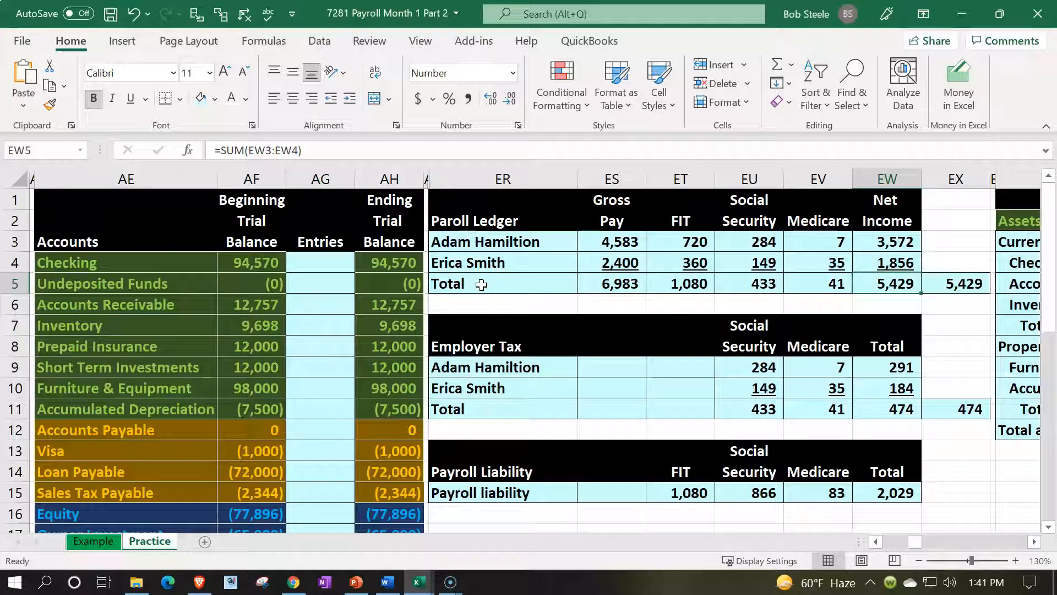
key("Up")
key("Up")
key("Down")
key("Up")
key("Down")
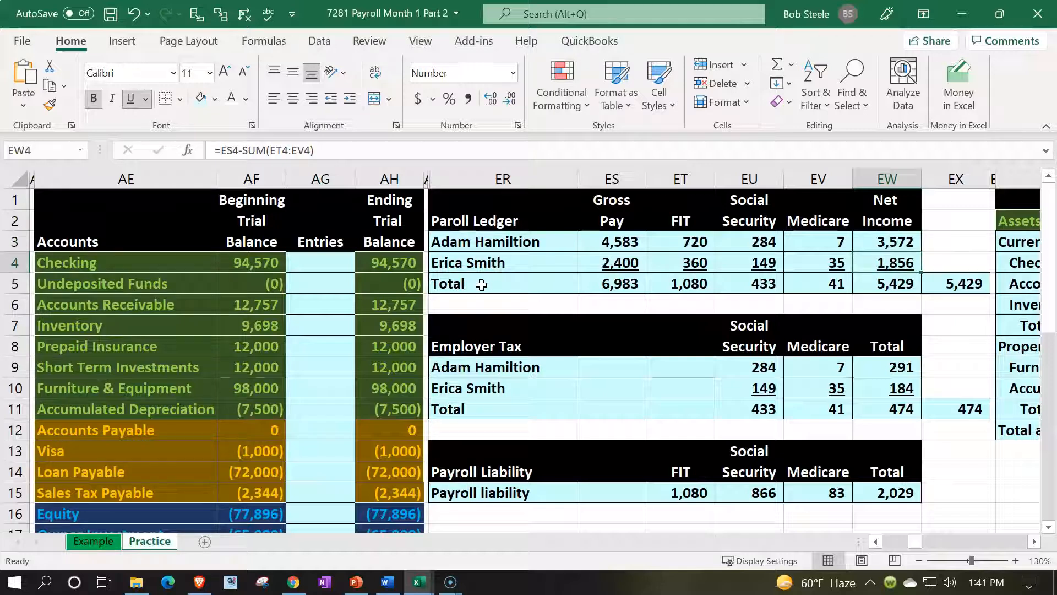
key("Left")
key("Left")
key("Left")
key("Left")
key("Left")
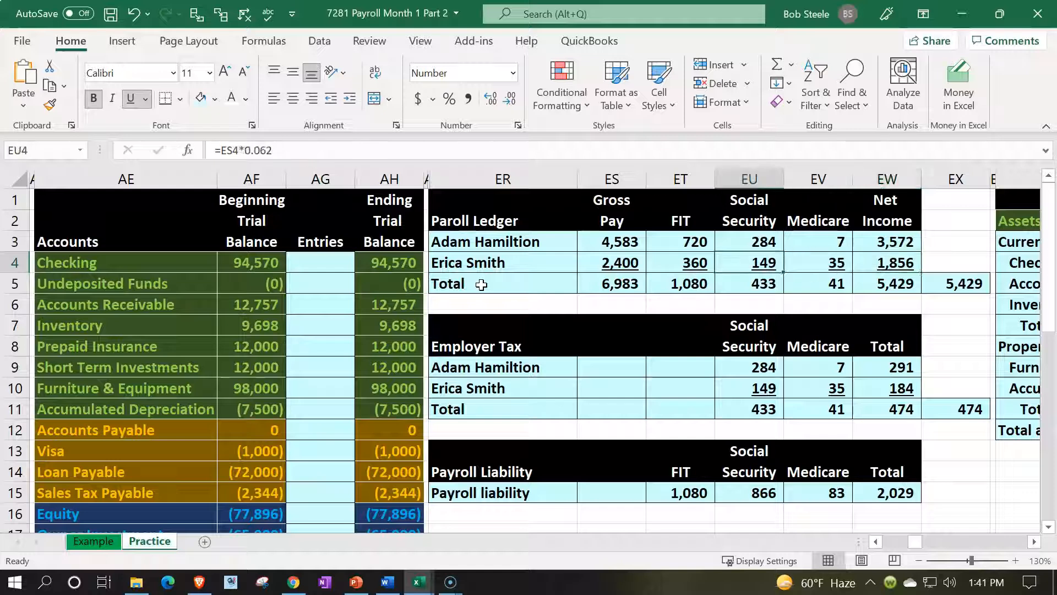
key("Up")
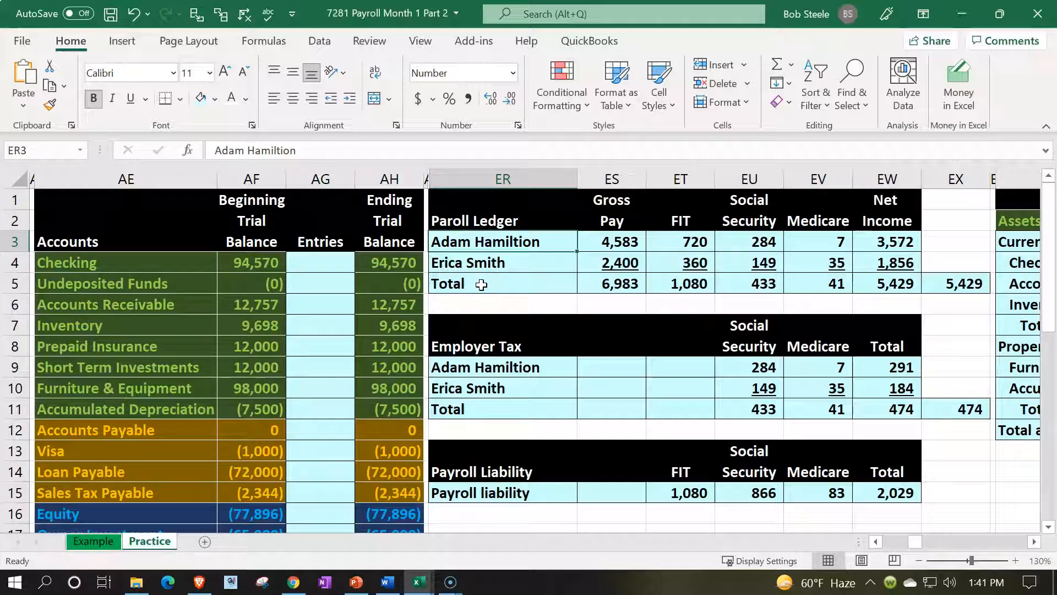
key("Right")
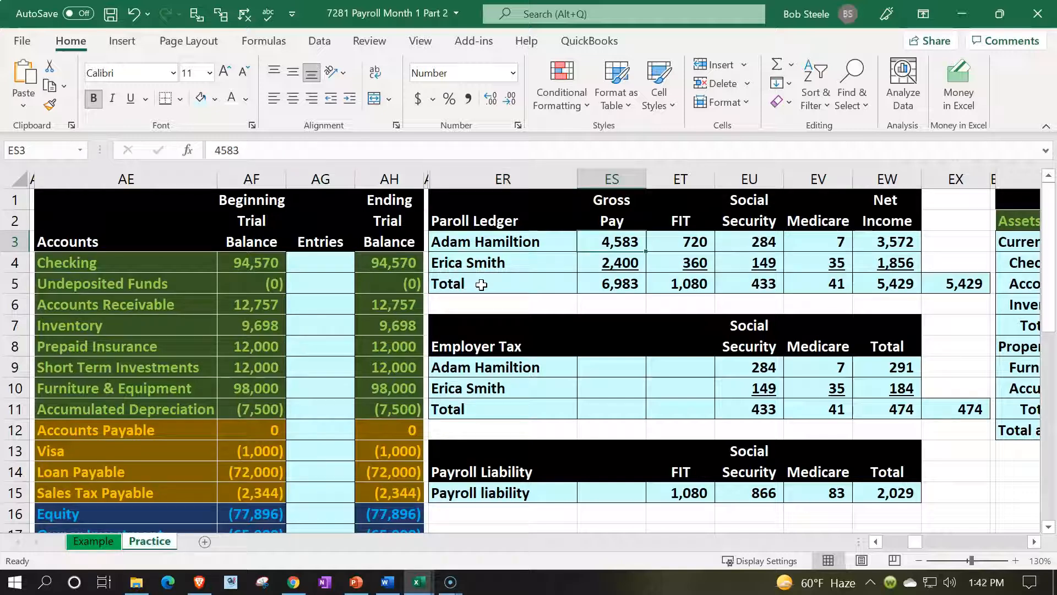
Examine the first employee's withholding formulas and the net income formulas down column EW of the payroll ledger.
key("Right")
key("Right")
key("Right")
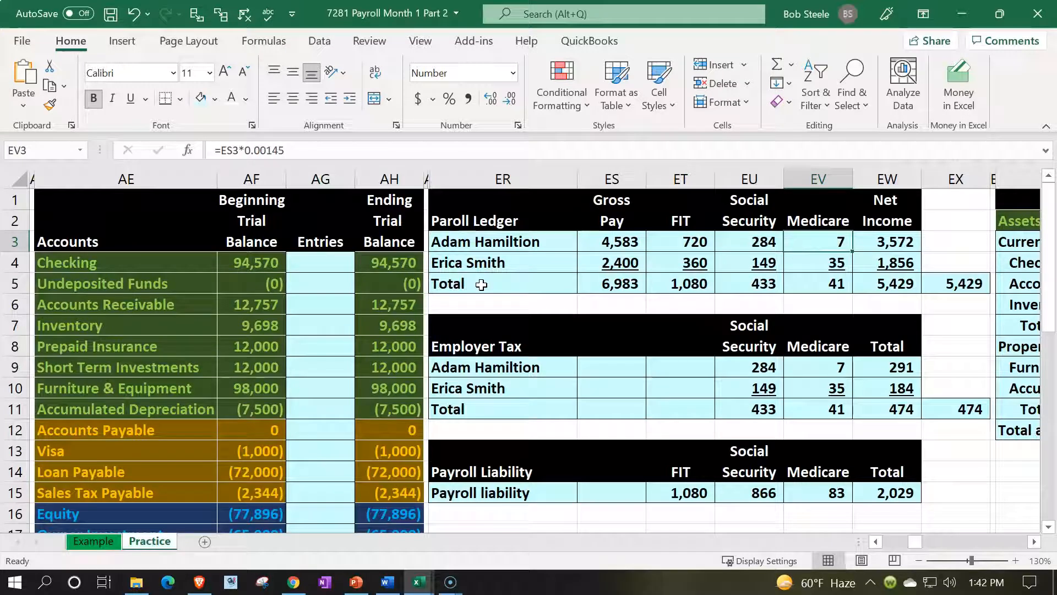
key("Right")
key("Down")
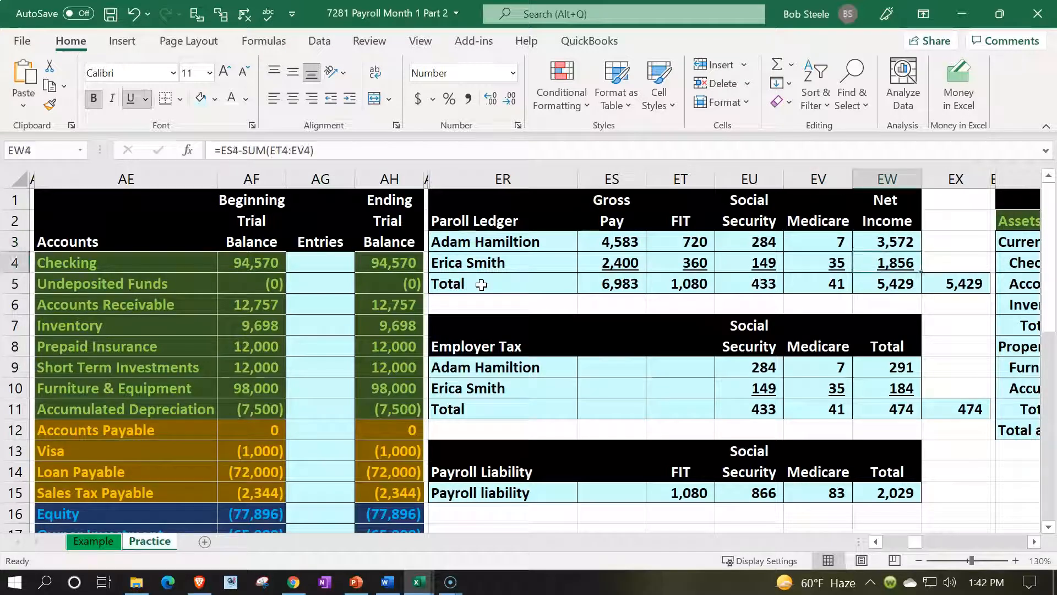
key("Down")
key("Down")
Enter the date 1/30 in journal cell Z11 for the payroll entry.
key("Left")
key("Home")
key("Down")
key("Down")
key("Down")
key("Down")
key("Down")
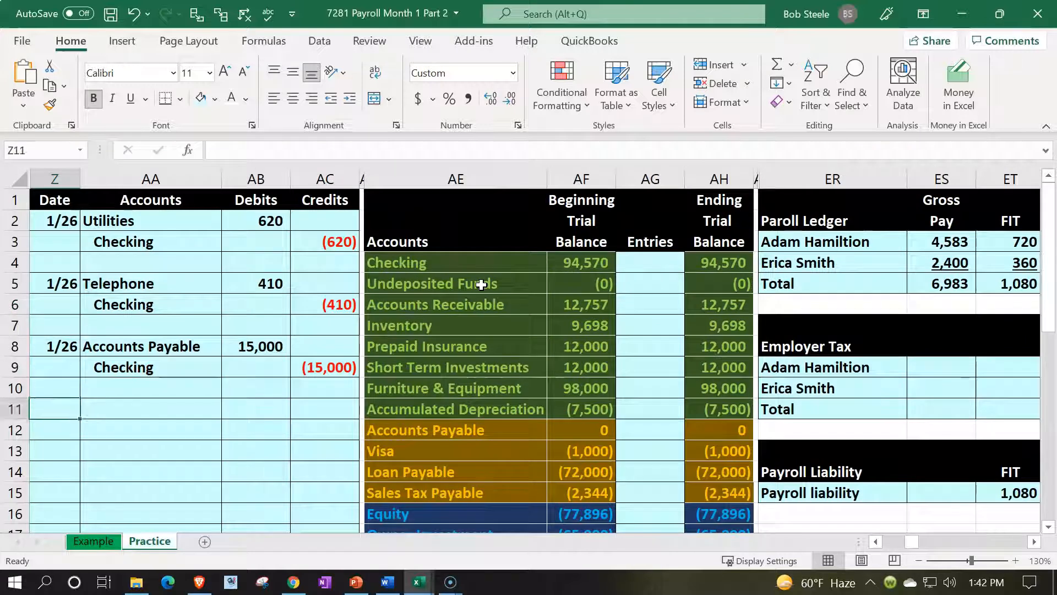
type("1/30")
key("Return")
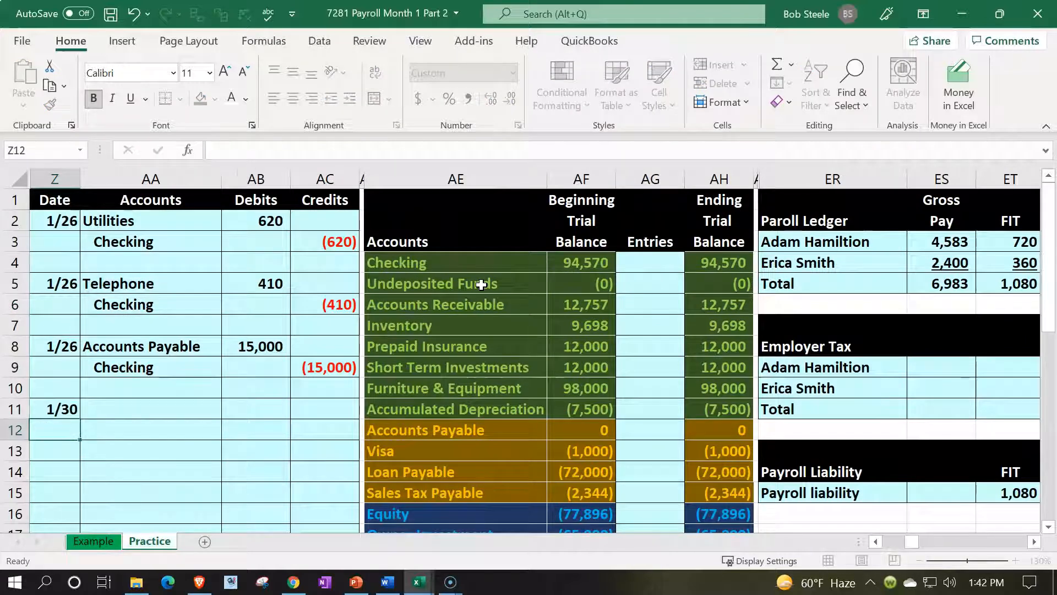
Insert blank cells across AE22:AH22 above Telephone in the trial balance, shifting the existing cells down.
key("Return")
key("Down")
key("Down")
key("Down")
key("Down")
key("Down")
key("Down")
key("Down")
key("Down")
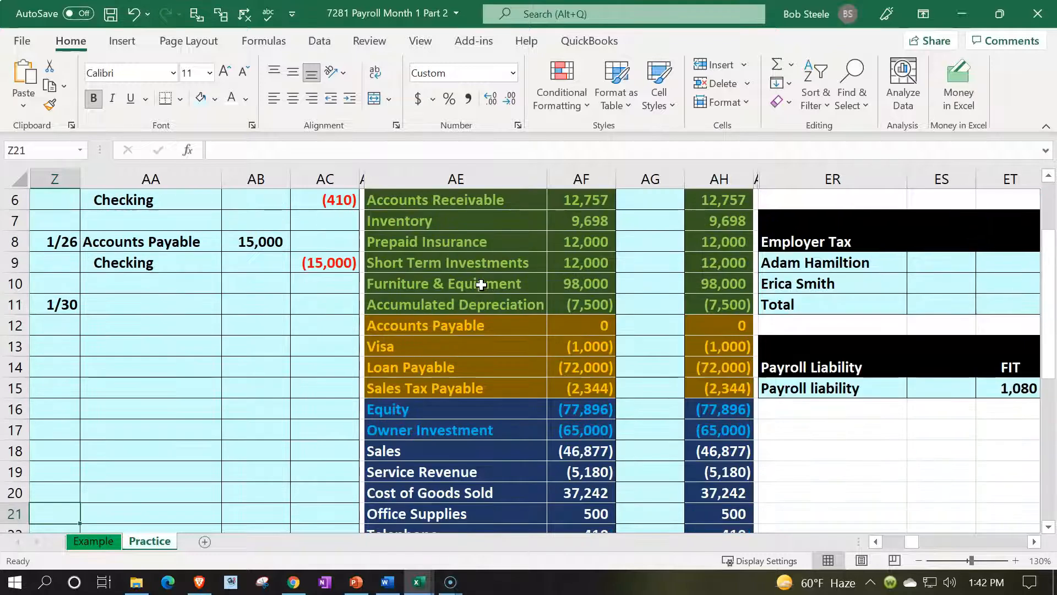
key("Right")
key("Right")
key("Right")
key("Right")
key("Down")
key("Down")
key("Down")
key("Down")
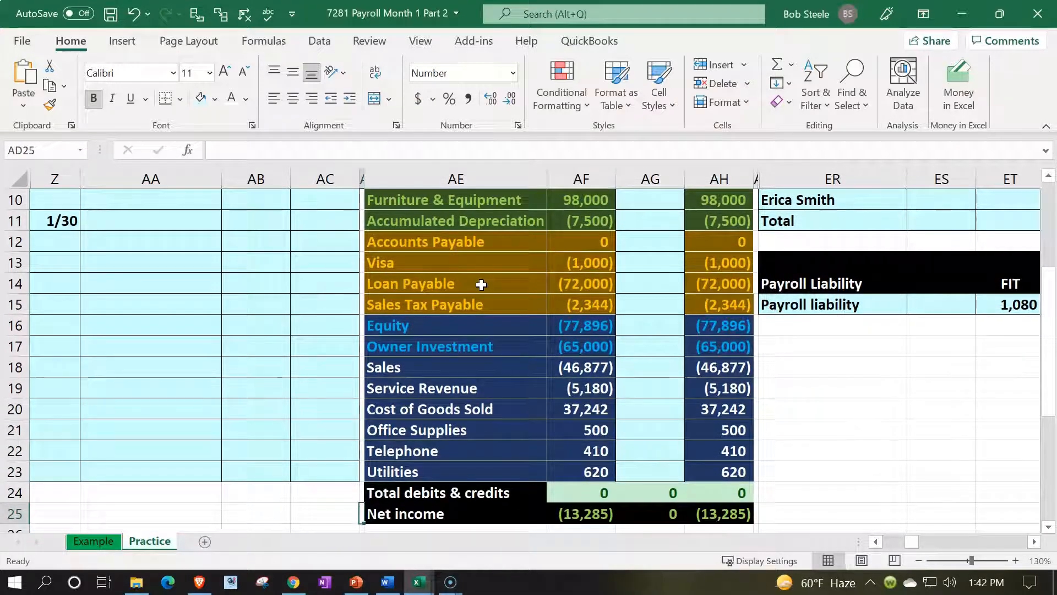
left_click_drag(407, 450, 693, 457)
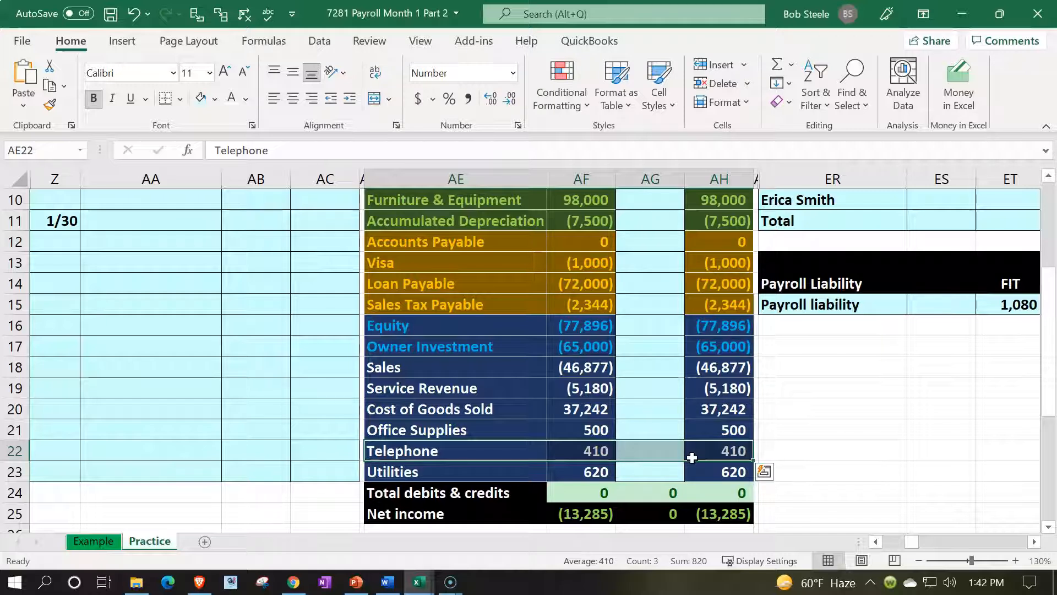
left_click(514, 447)
right_click(514, 447)
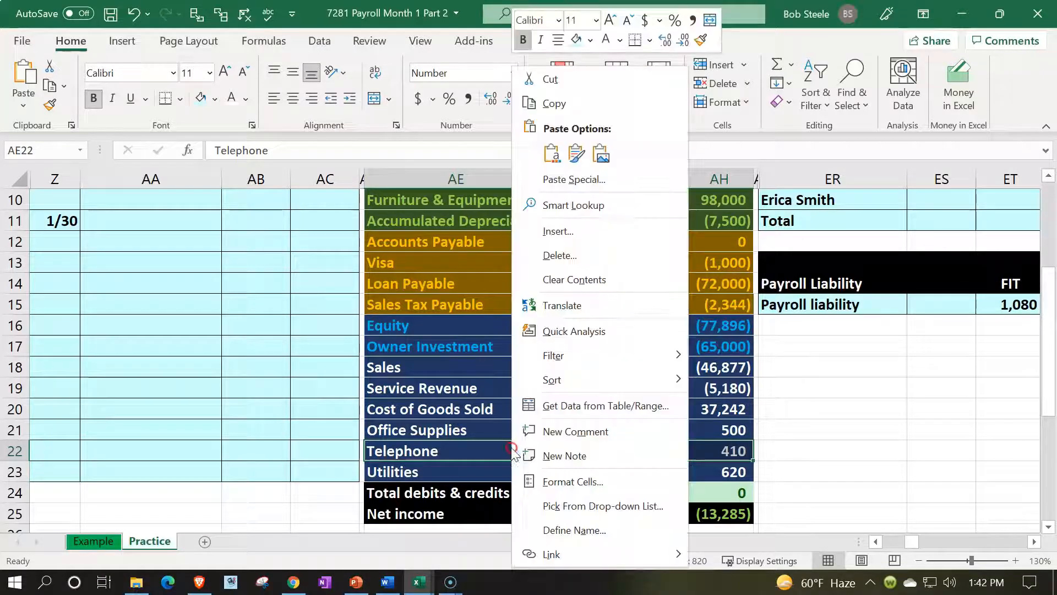
left_click(558, 230)
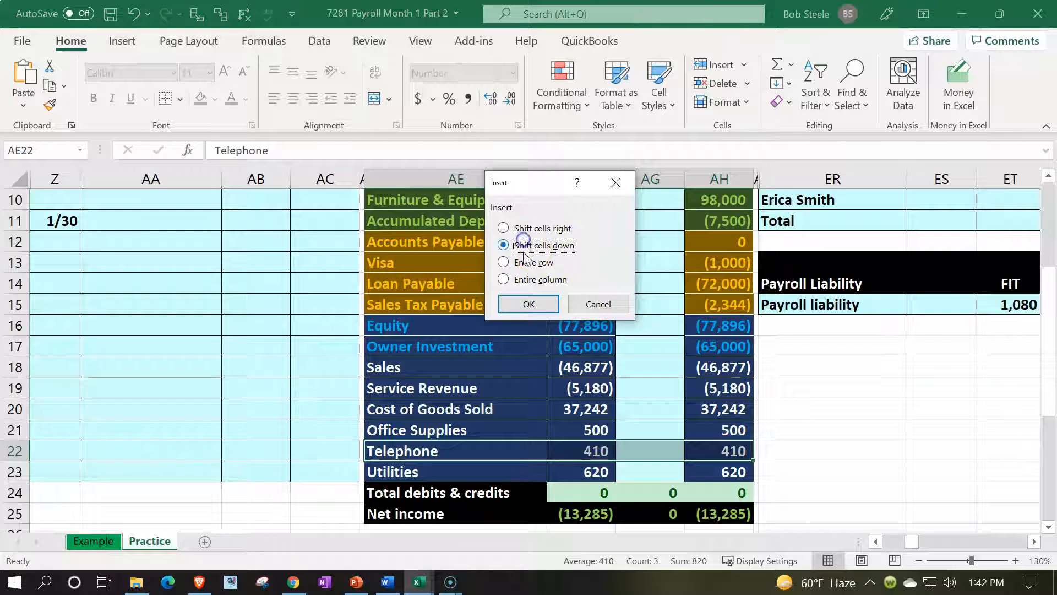
left_click(529, 304)
left_click(461, 447)
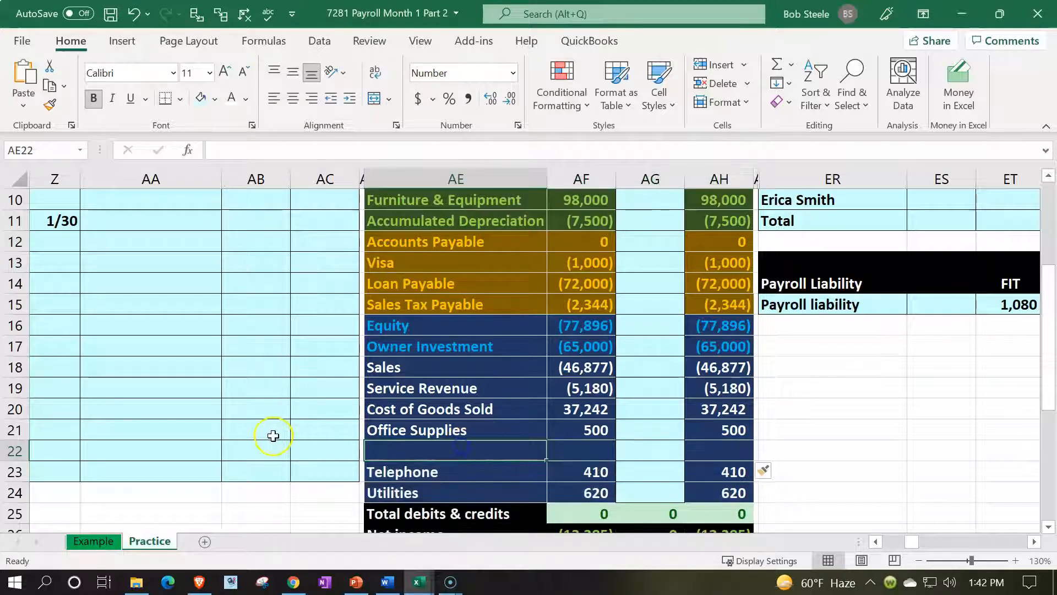
Name the new trial balance account in AE22 Payroll Expense and give it a beginning balance of 0.
type("P")
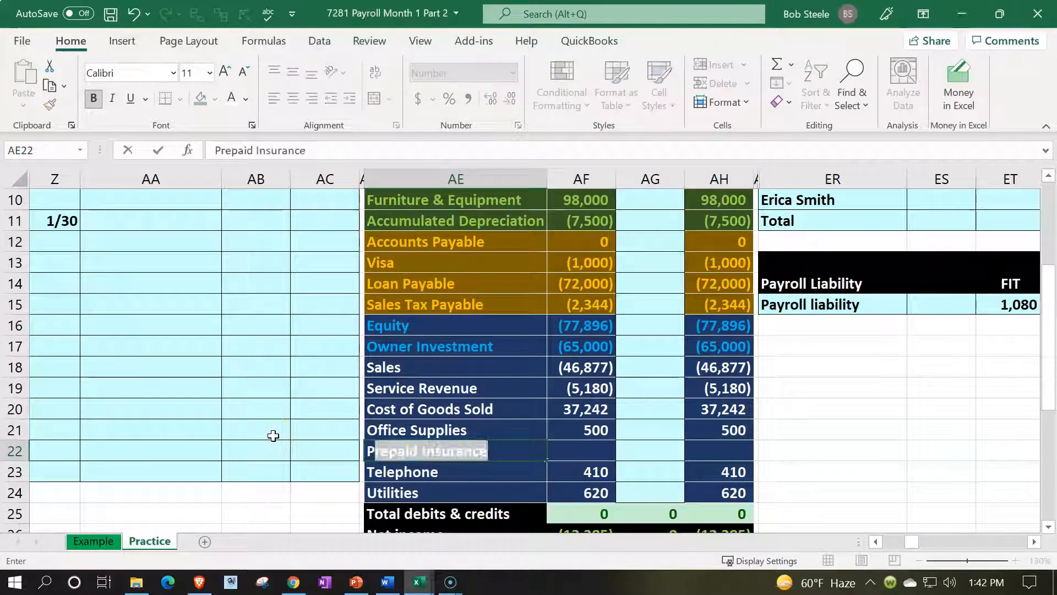
type("ayroll Expense")
key("Tab")
type("0")
key("Return")
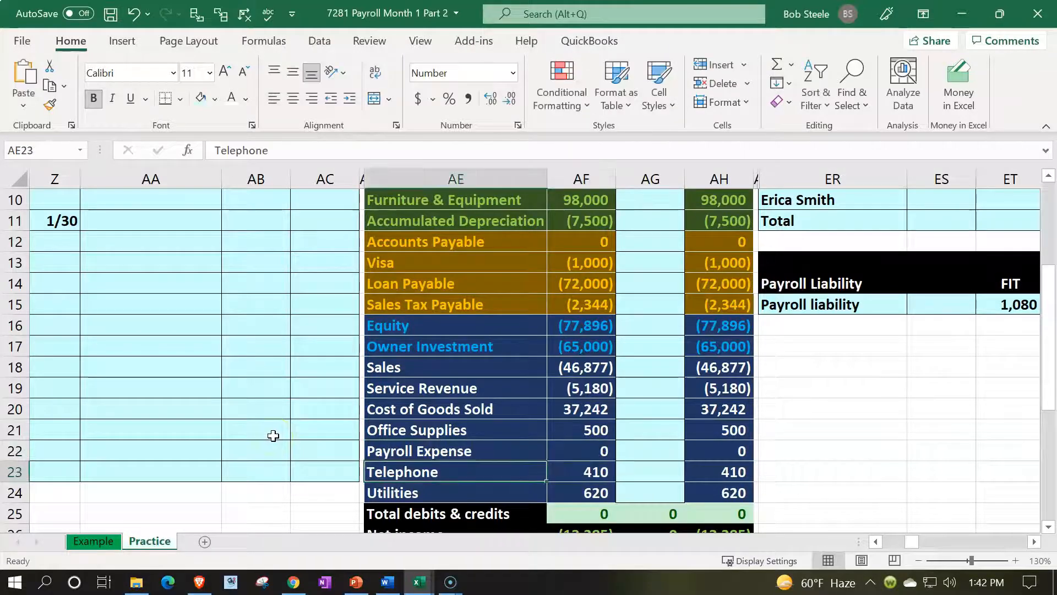
Link journal cell AA11 to the Payroll Expense account name with the formula =AE22.
key("Right")
key("Left")
key("Left")
key("Left")
key("Left")
key("Up")
key("Up")
key("Up")
key("Up")
key("Up")
key("Up")
key("Up")
key("Up")
key("Up")
key("Up")
key("Up")
key("Left")
key("Up")
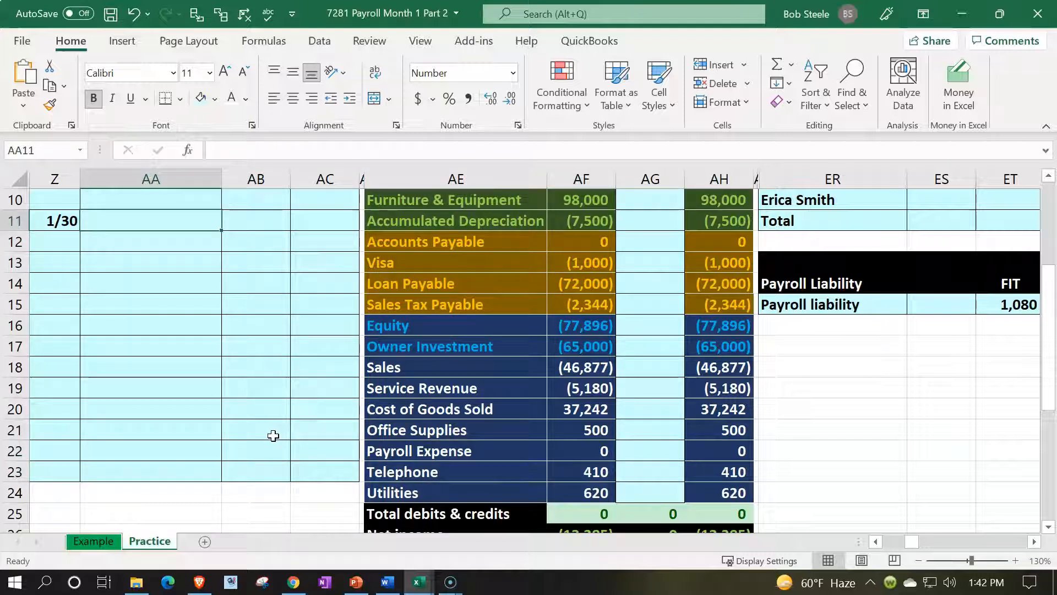
type("=")
key("Down")
key("Down")
key("Down")
key("Down")
key("Down")
key("Down")
key("Down")
key("Down")
key("Down")
key("Down")
key("Right")
key("Right")
key("Right")
key("Right")
key("Down")
key("Return")
key("Up")
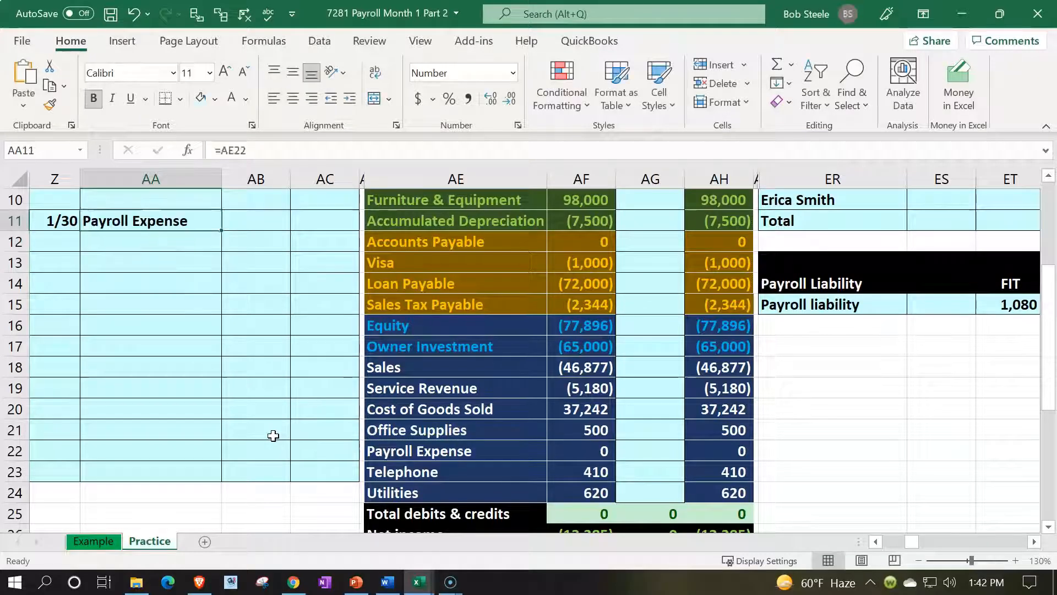
Link the Payroll Expense debit in AB11 to the first employee's gross pay in ES3 of the payroll ledger.
key("Right")
type("=")
key("Up")
key("Up")
key("Up")
key("Up")
key("Up")
key("Up")
key("Up")
key("Up")
key("Up")
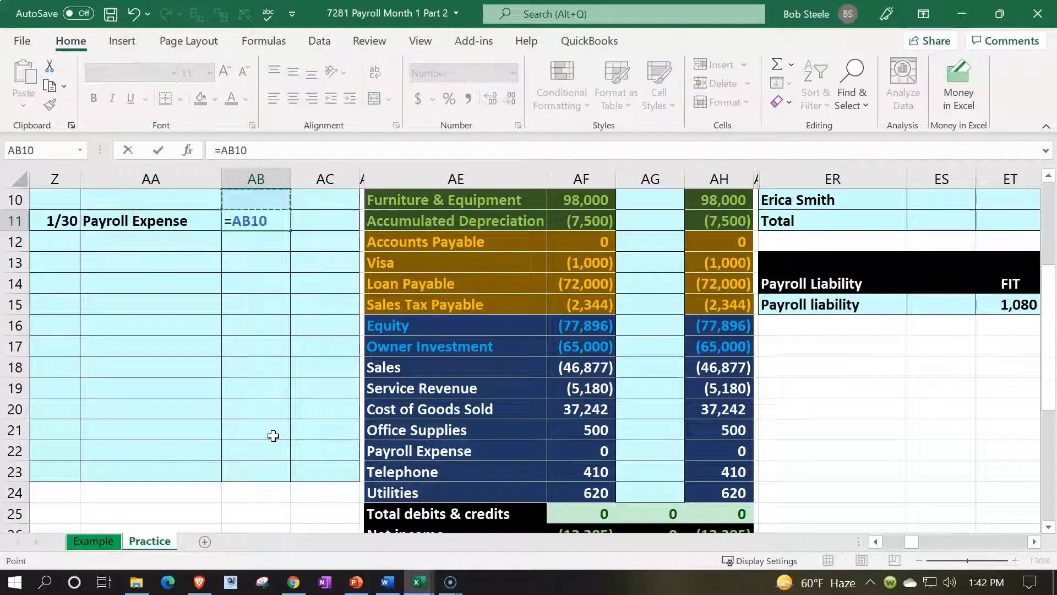
key("Up")
key("Right")
key("Right")
key("Right")
key("Right")
key("Right")
key("Right")
key("Right")
key("Right")
key("Right")
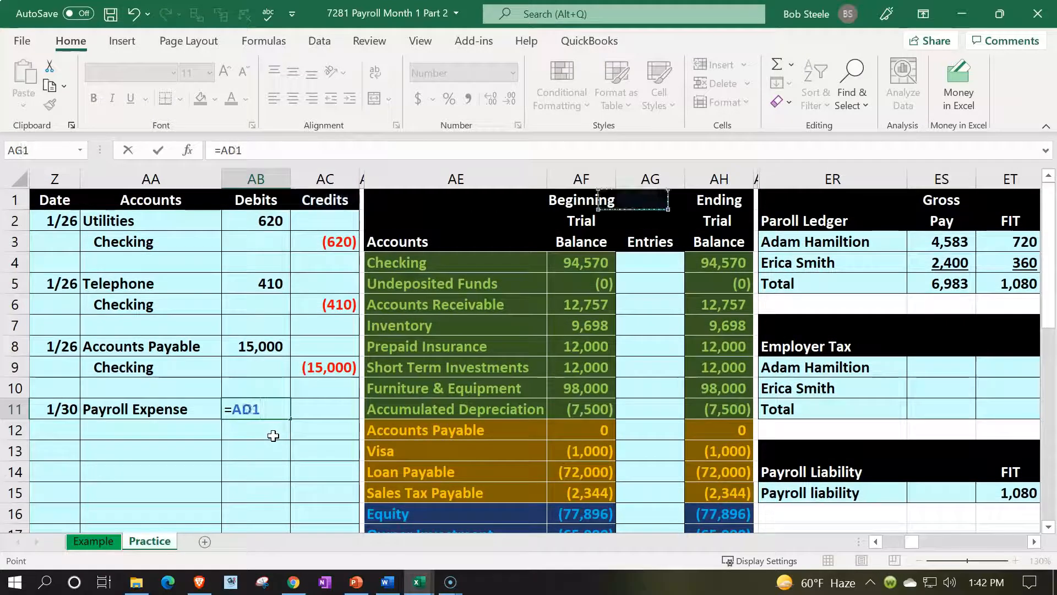
key("Down")
key("Down")
key("Return")
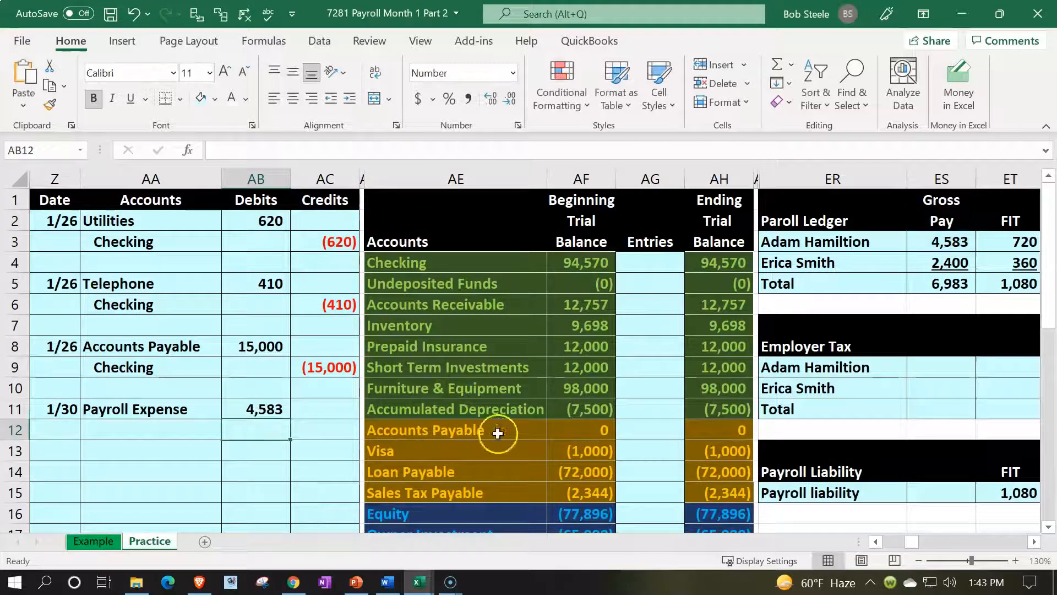
Fill the first employee's payroll ledger row, ER3:EW3, with light green.
left_click_drag(852, 243, 893, 240)
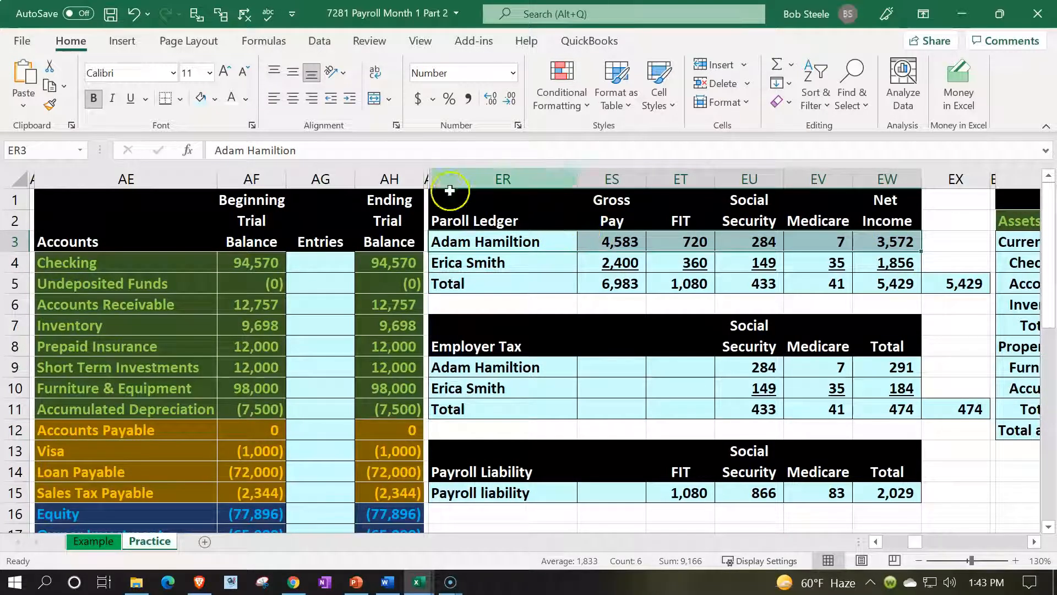
left_click(215, 99)
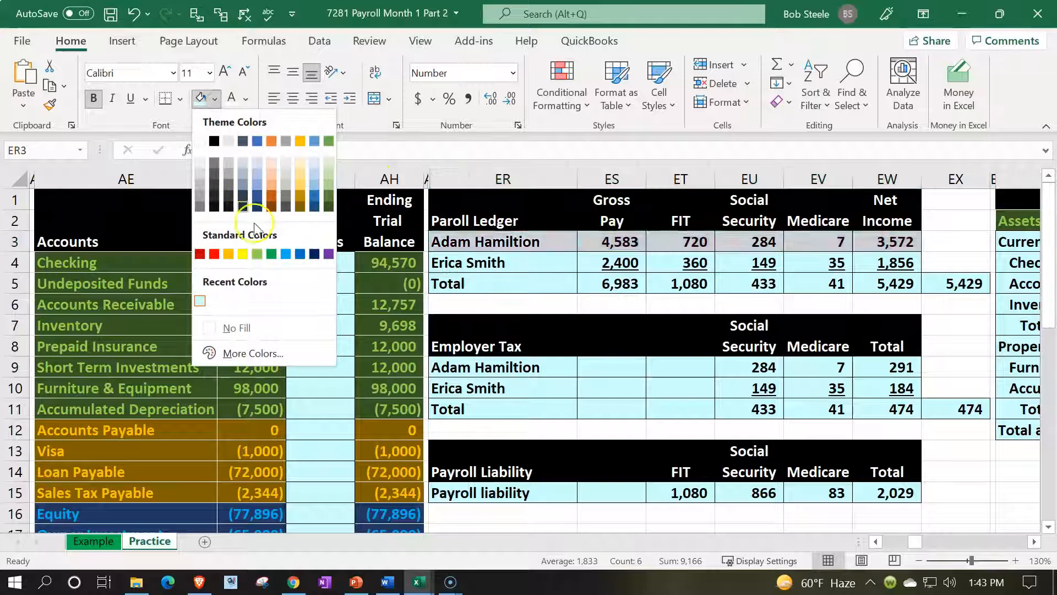
left_click(255, 252)
left_click(527, 379)
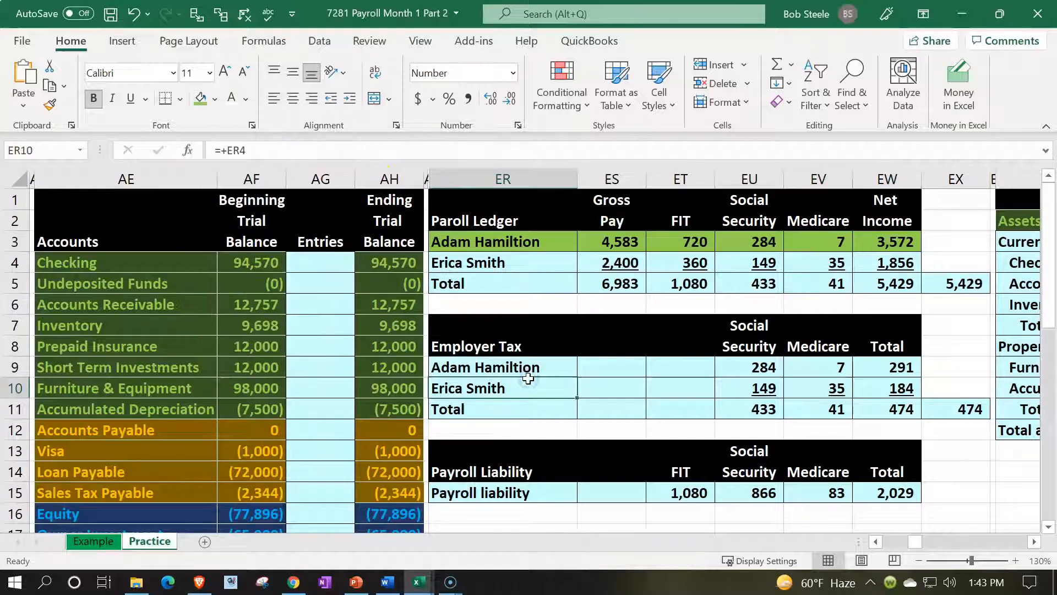
Insert blank cells across AE15:AH15 above Sales Tax Payable in the trial balance, shifting the existing cells down.
key("Left")
key("Left")
key("Left")
key("Left")
key("Left")
key("Left")
key("Left")
key("Left")
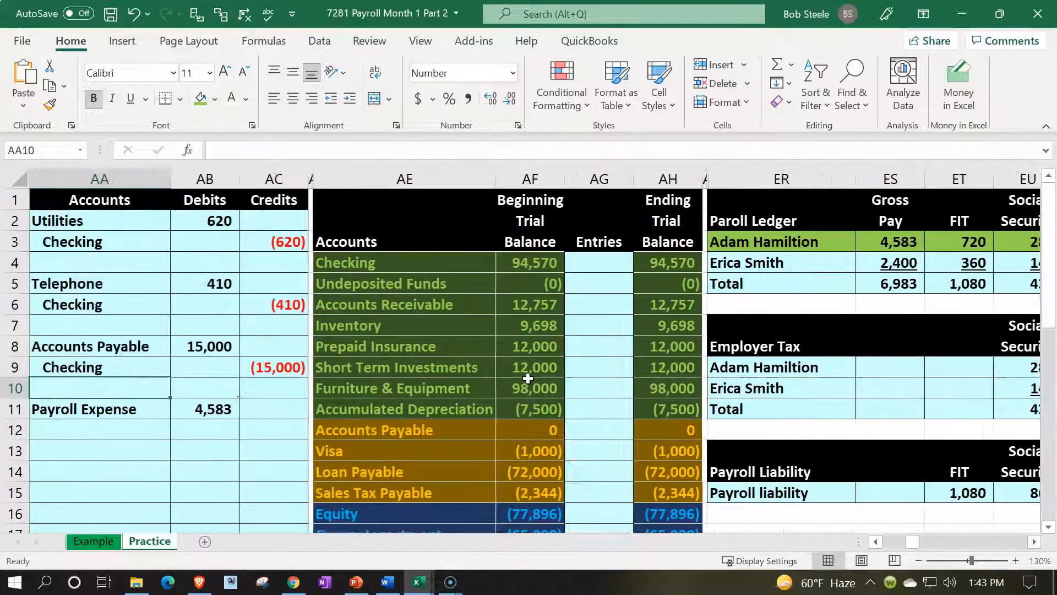
key("Left")
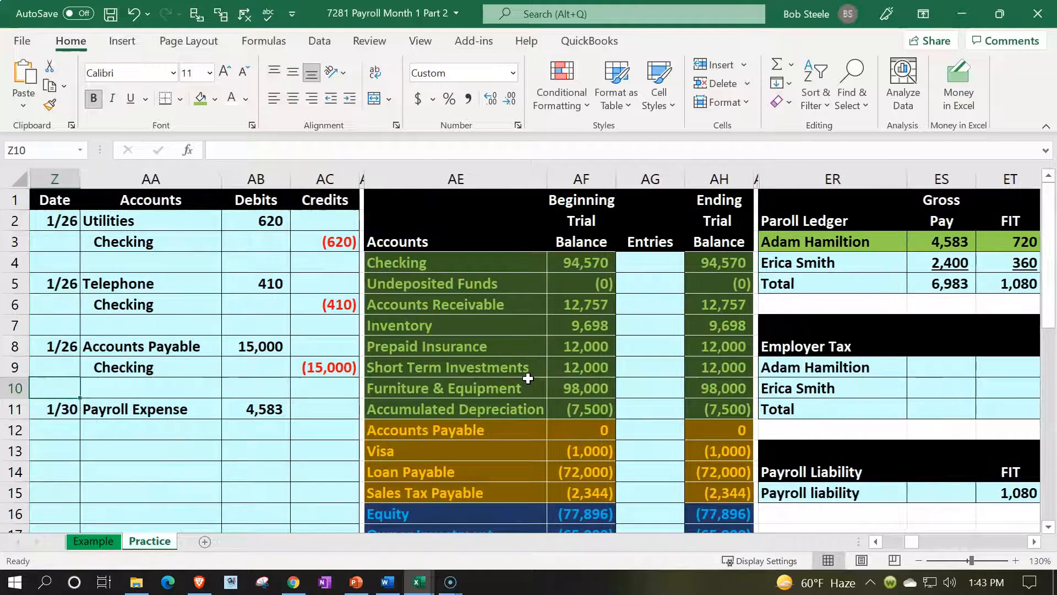
key("Down")
key("Down")
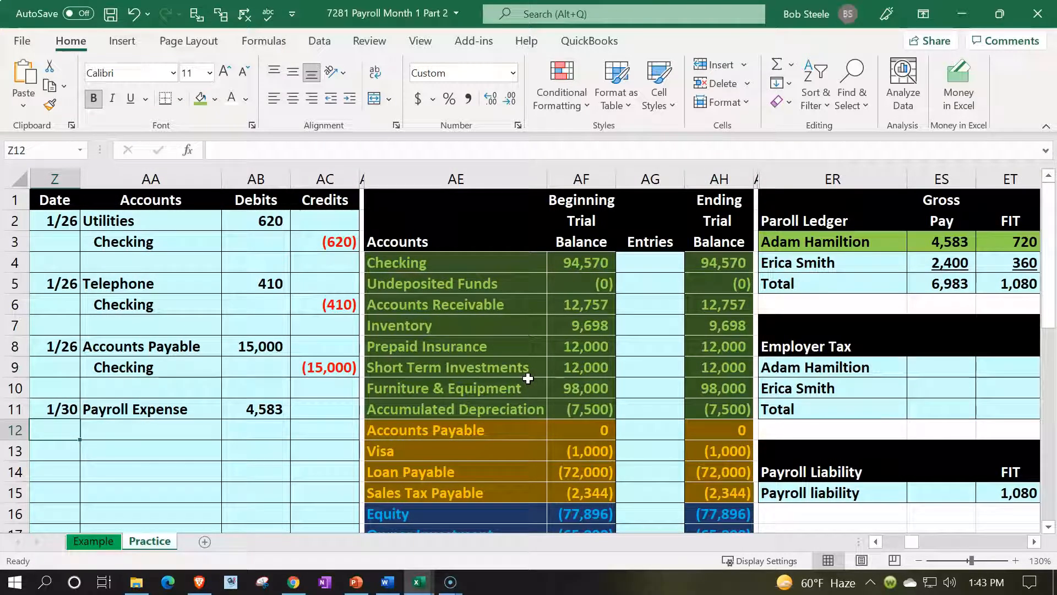
key("Right")
key("Right")
key("Right")
key("Right")
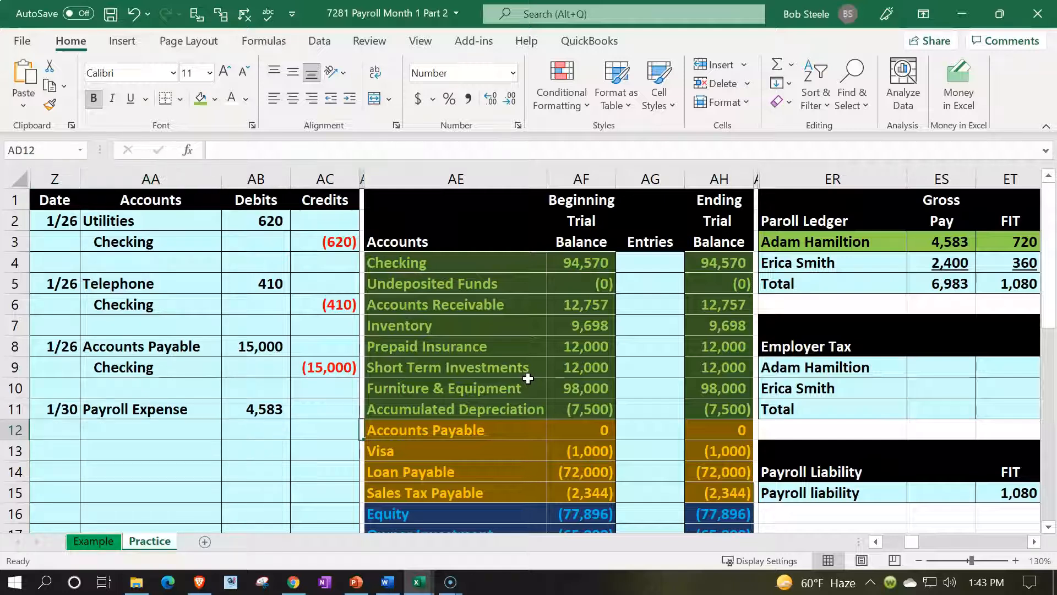
scroll(529, 378, "down", 1)
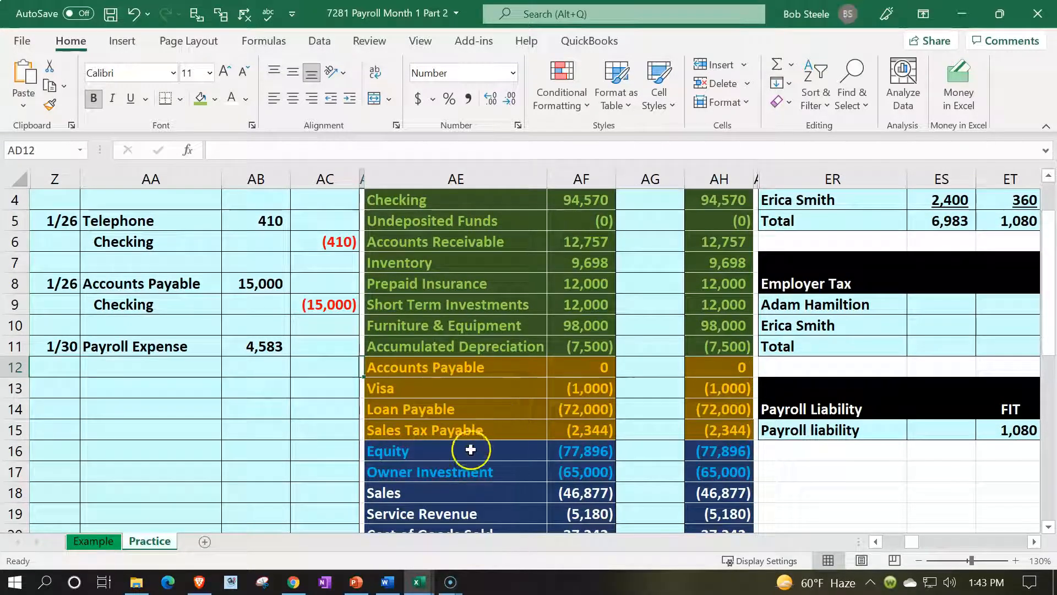
left_click_drag(448, 428, 692, 430)
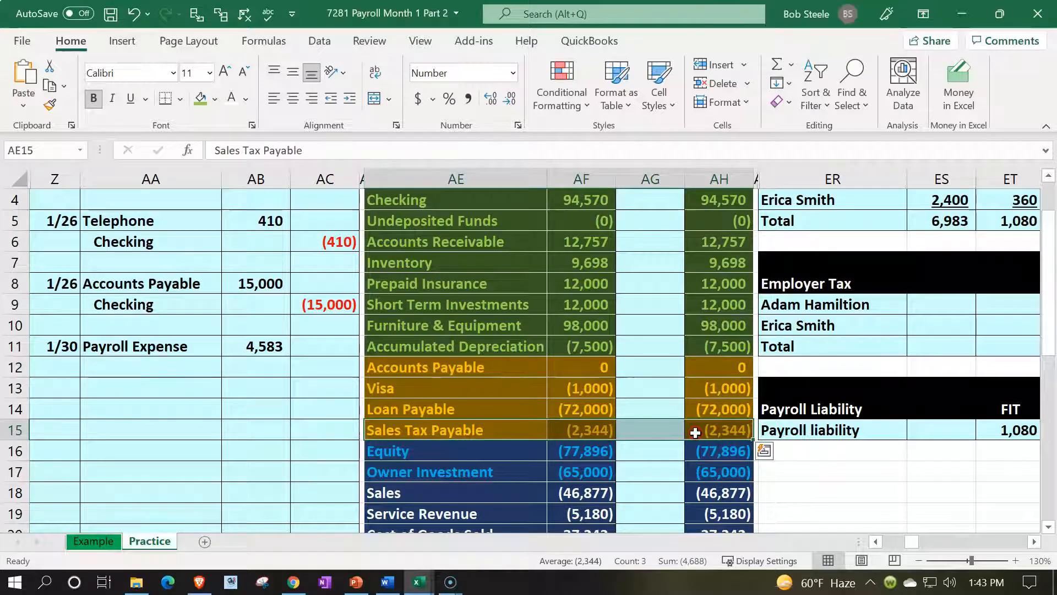
right_click(695, 432)
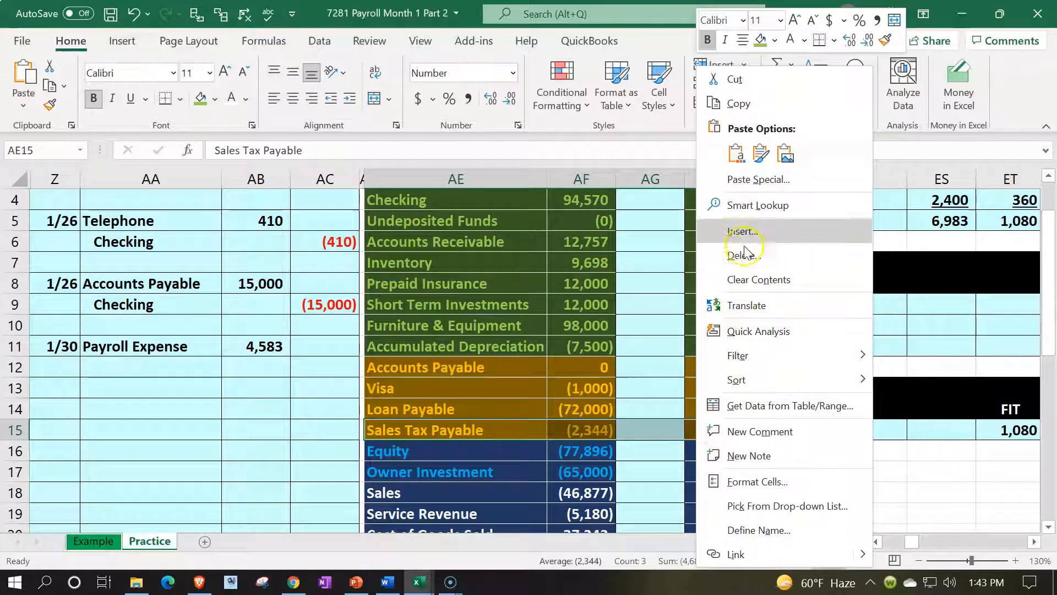
left_click(736, 232)
left_click(729, 255)
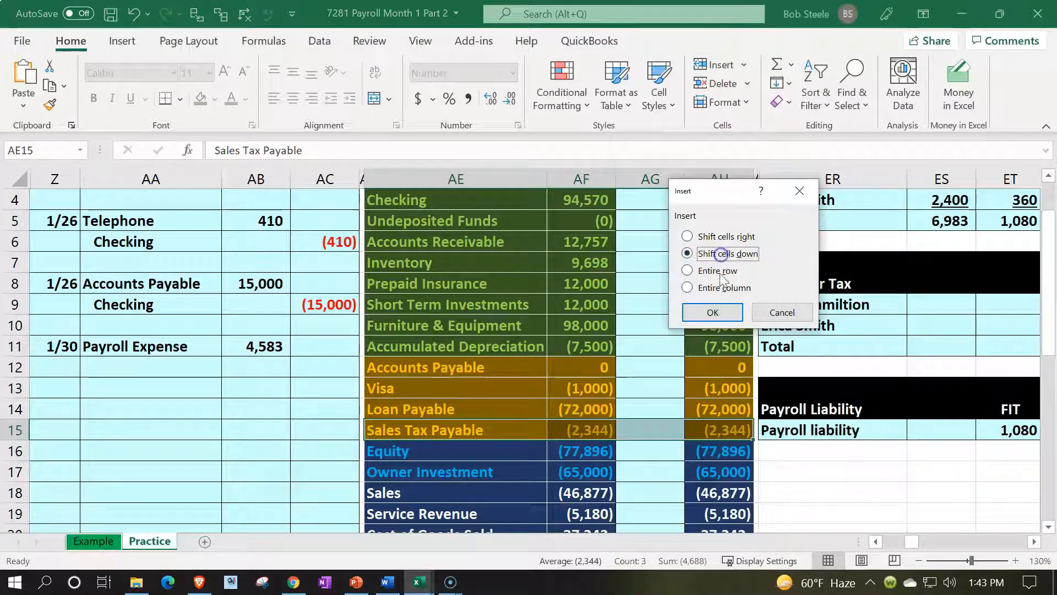
left_click(713, 312)
left_click(488, 431)
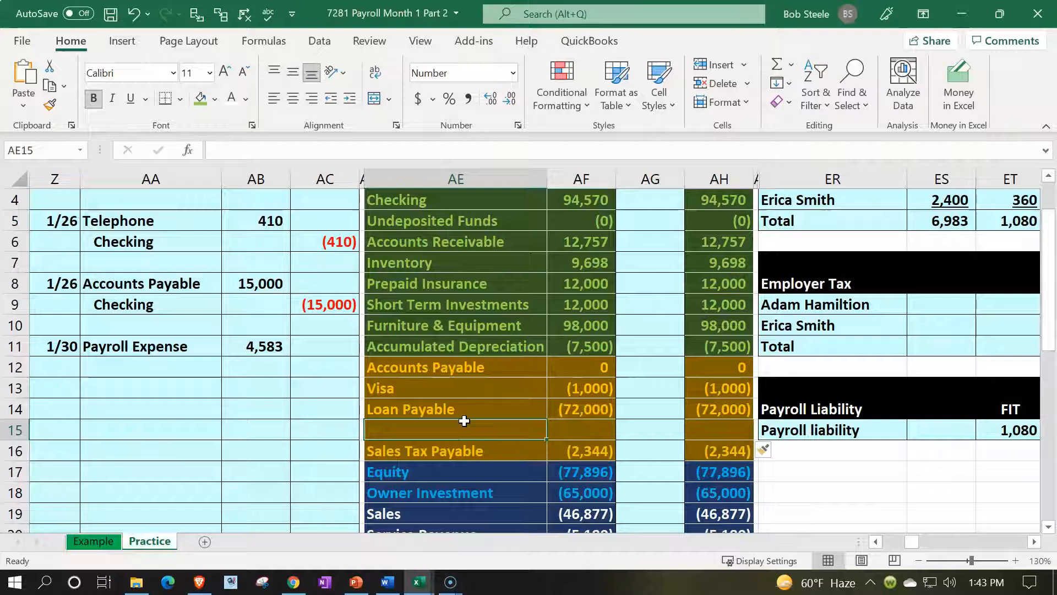
Name the new trial balance account in AE15 Payroll Liability and give it a beginning balance of 0.
type("Payroll")
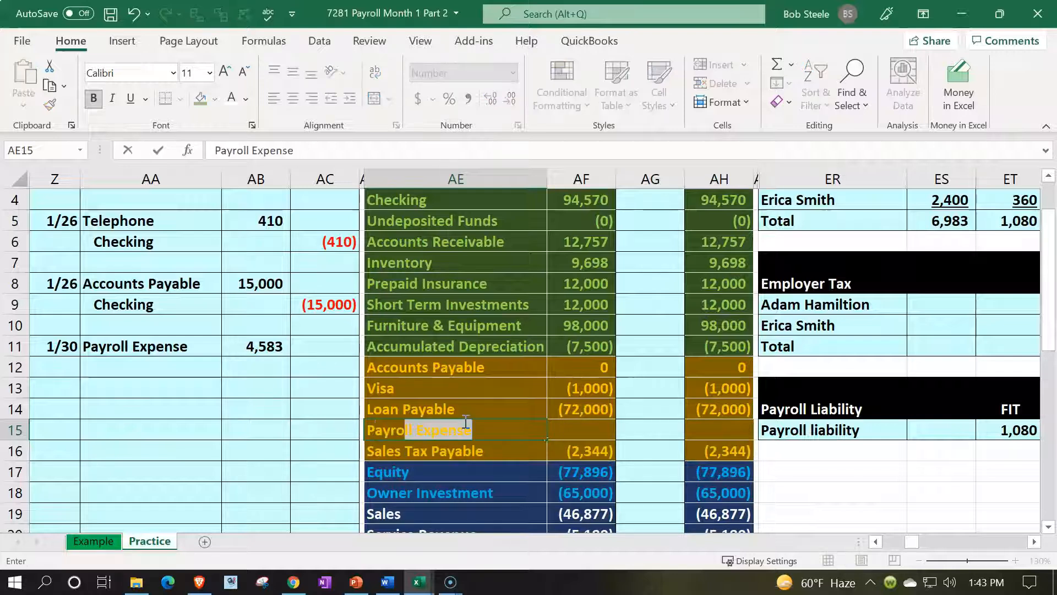
type(" Liability")
key("Return")
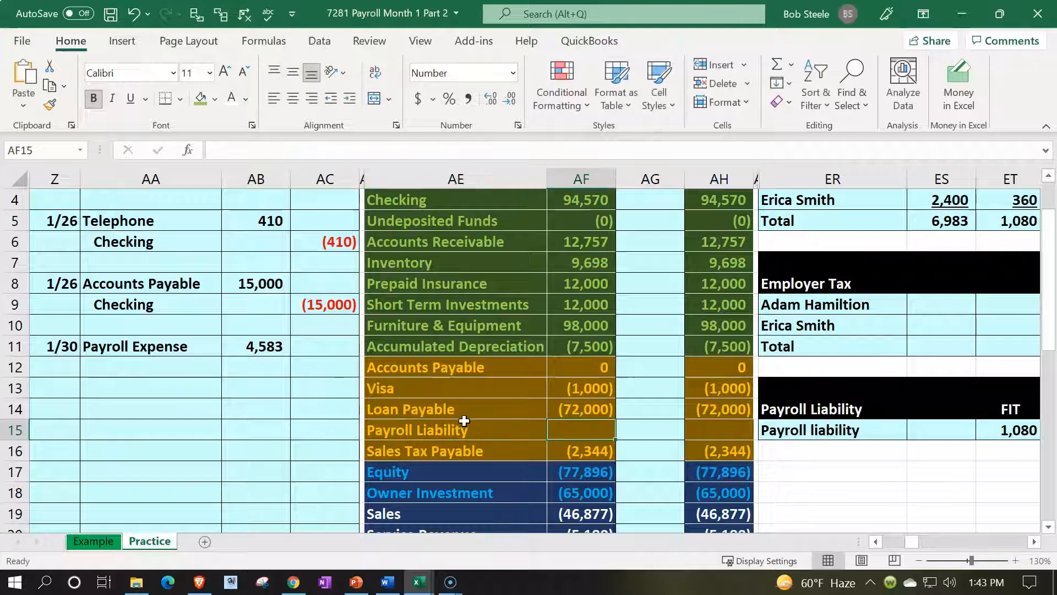
Link journal cell AA12 to the Payroll Liability account name with the formula =AE15.
key("Left")
key("Left")
key("Up")
key("Up")
key("Up")
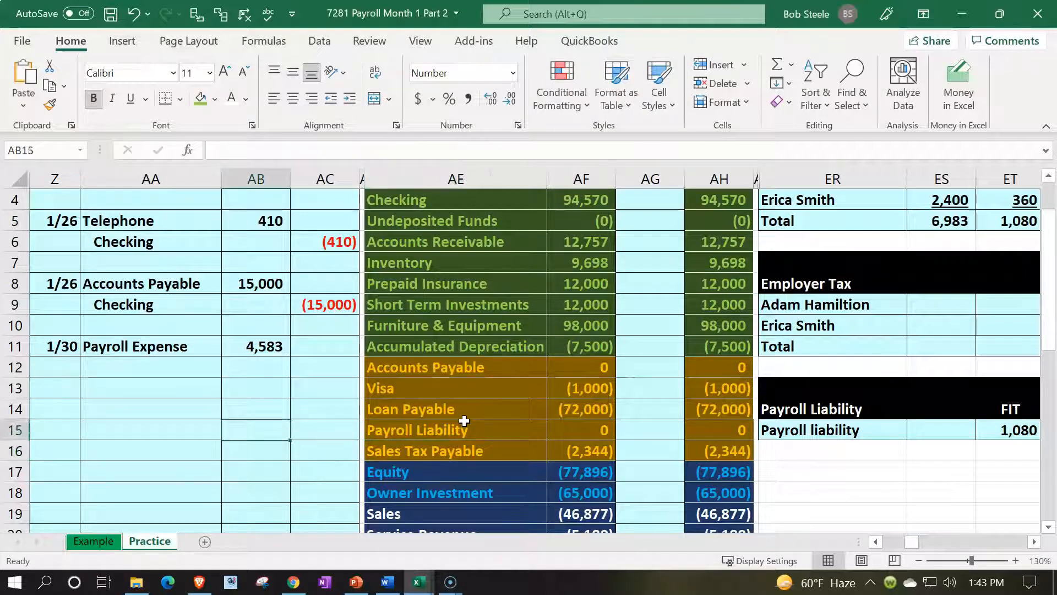
key("Left")
key("Up")
type("=")
key("Right")
key("Right")
key("Right")
key("Right")
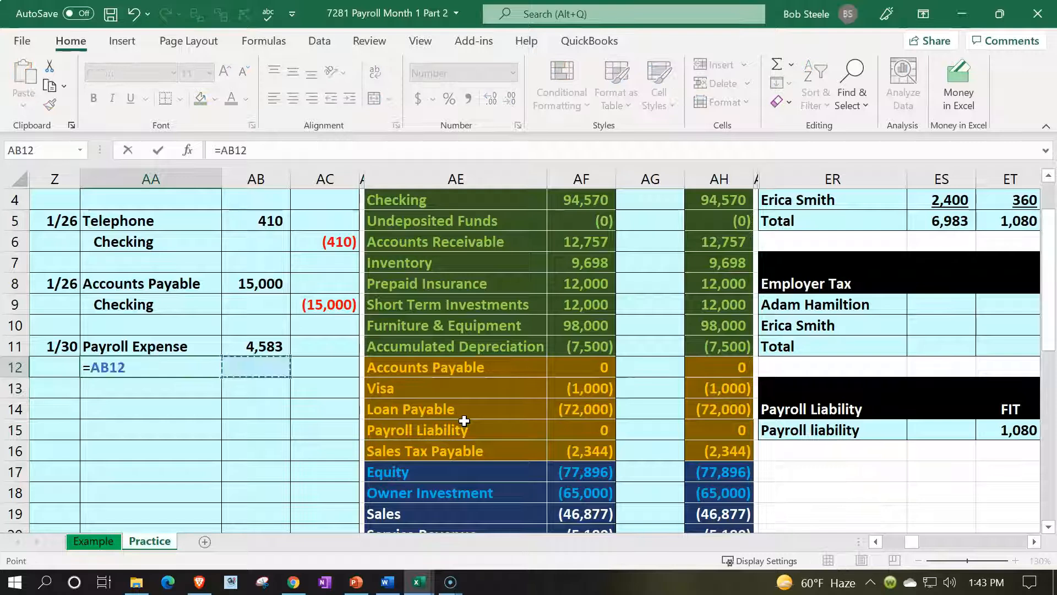
key("Down")
key("Down")
key("Down")
key("Return")
key("Up")
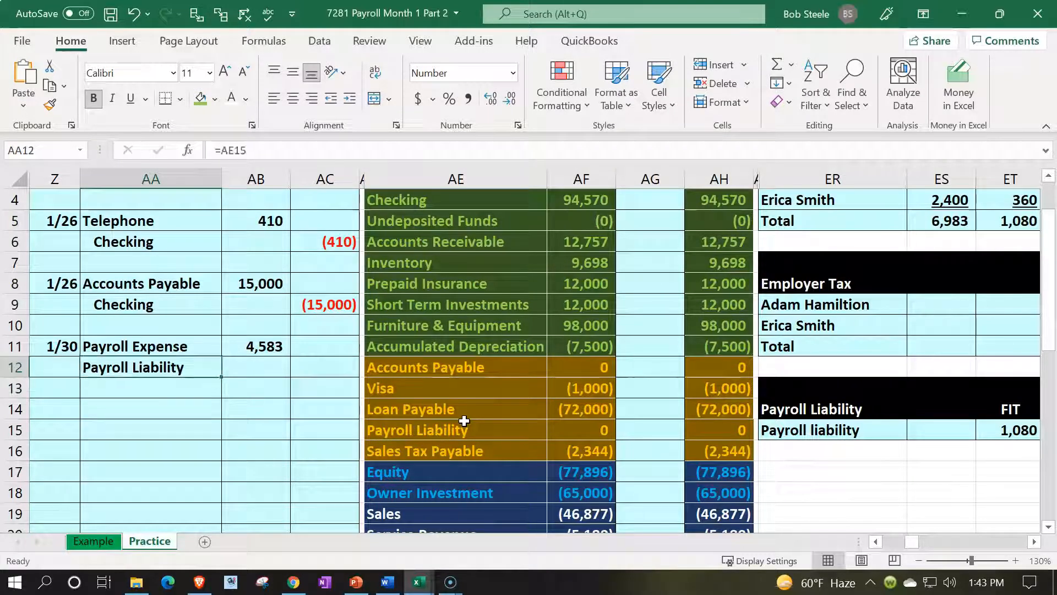
Credit Payroll Liability in AC12 with the negative sum of the first employee's FIT, Social Security and Medicare withholdings, =-SUM(ET3:EV3).
key("Right")
key("Right")
type("-sum(")
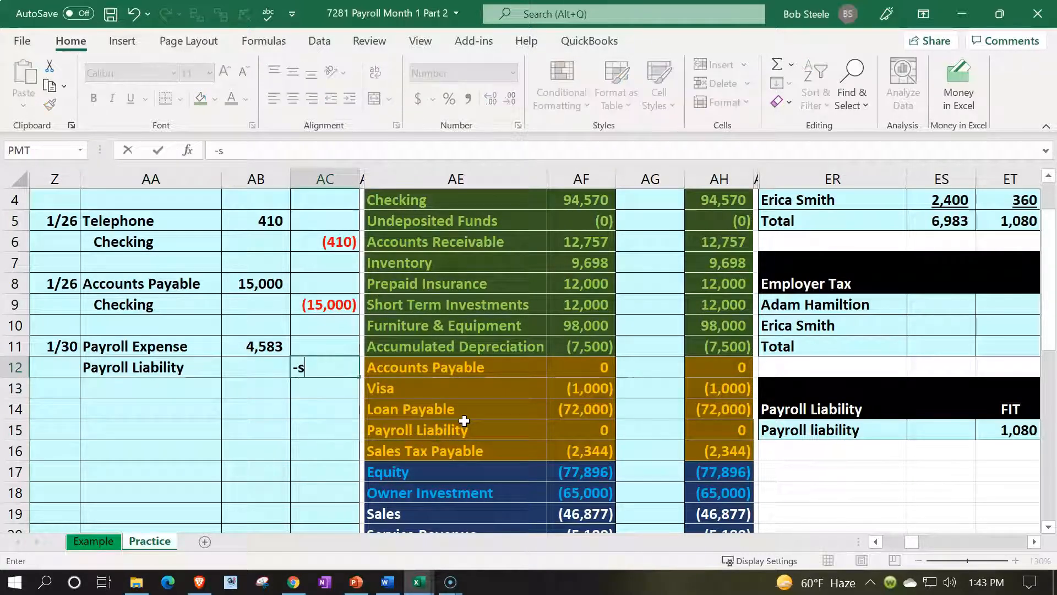
key("Right")
key("Right")
key("Right")
key("Right")
key("Up")
key("Up")
key("Up")
key("Up")
key("Up")
key("Up")
key("Up")
key("Up")
key("Up")
key("Up")
key("Up")
key("Down")
key("Down")
key("Right")
key("Right")
key("Right")
key("Right")
key("Right")
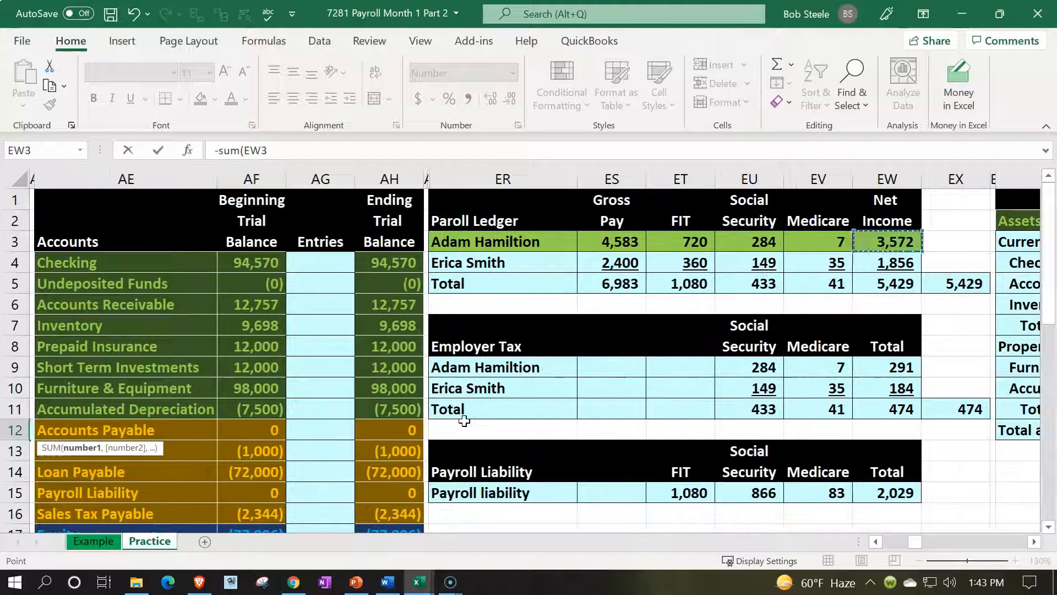
key("shift+Right")
key("shift+Right")
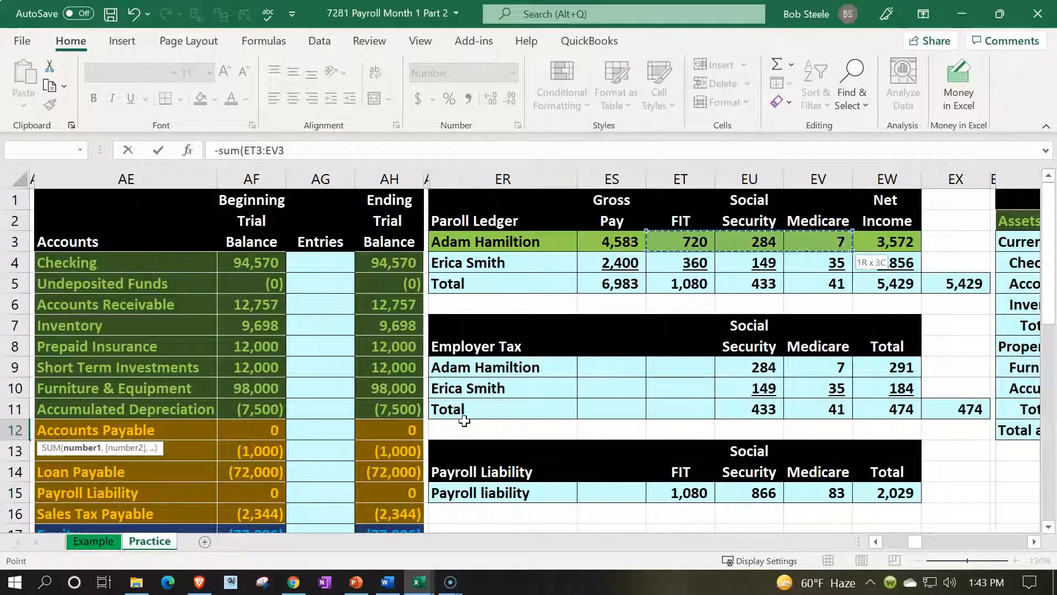
type(")")
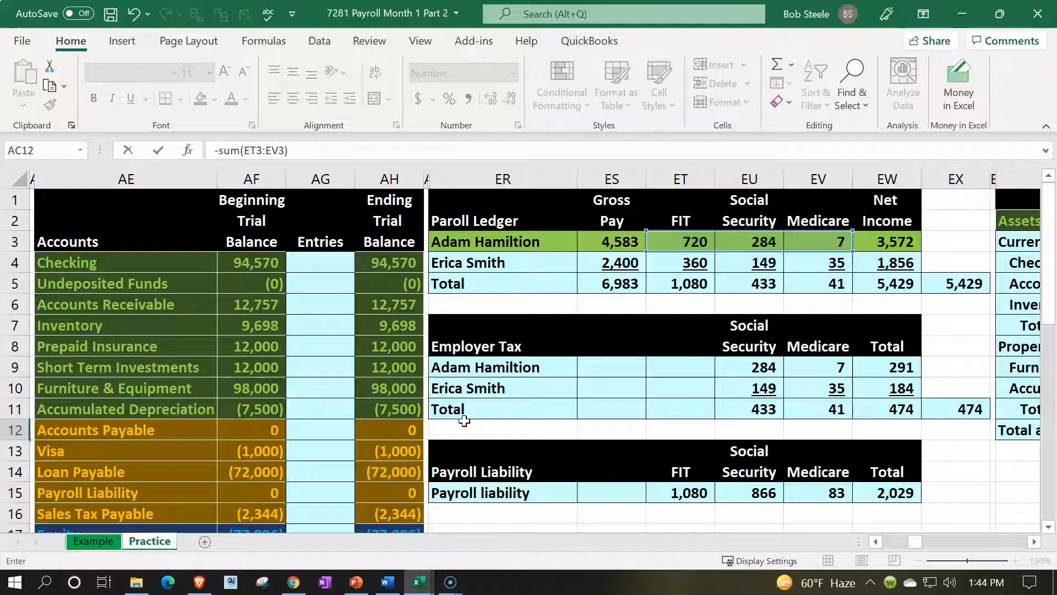
key("Return")
scroll(464, 420, "left", 3)
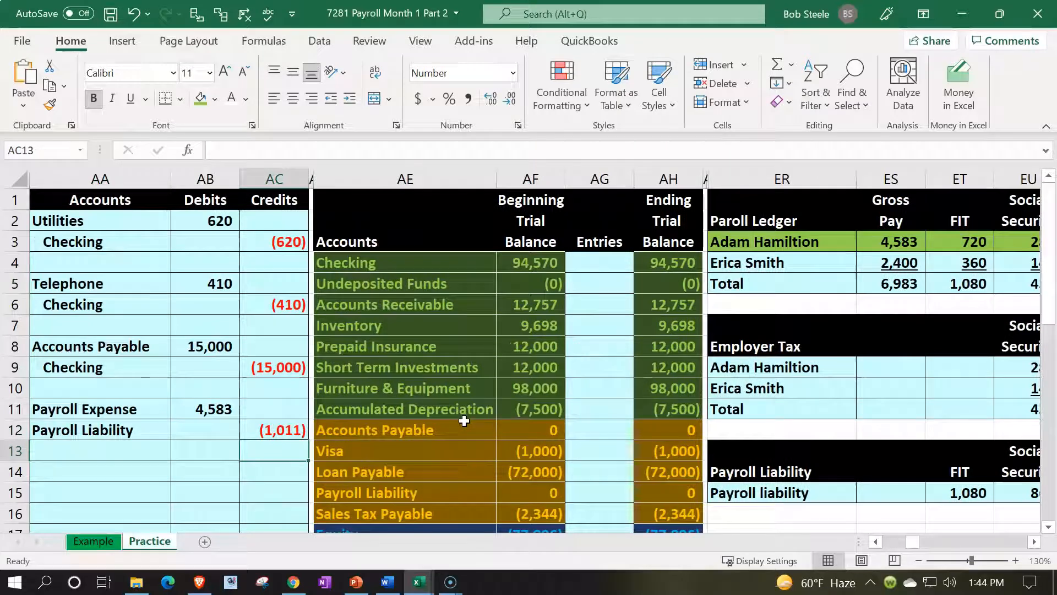
Calculate the remaining credit of the payroll journal entry in AC13 as the balancing amount, =-SUM(AB11:AC12).
type("-sum(")
key("Up")
key("shift+Left")
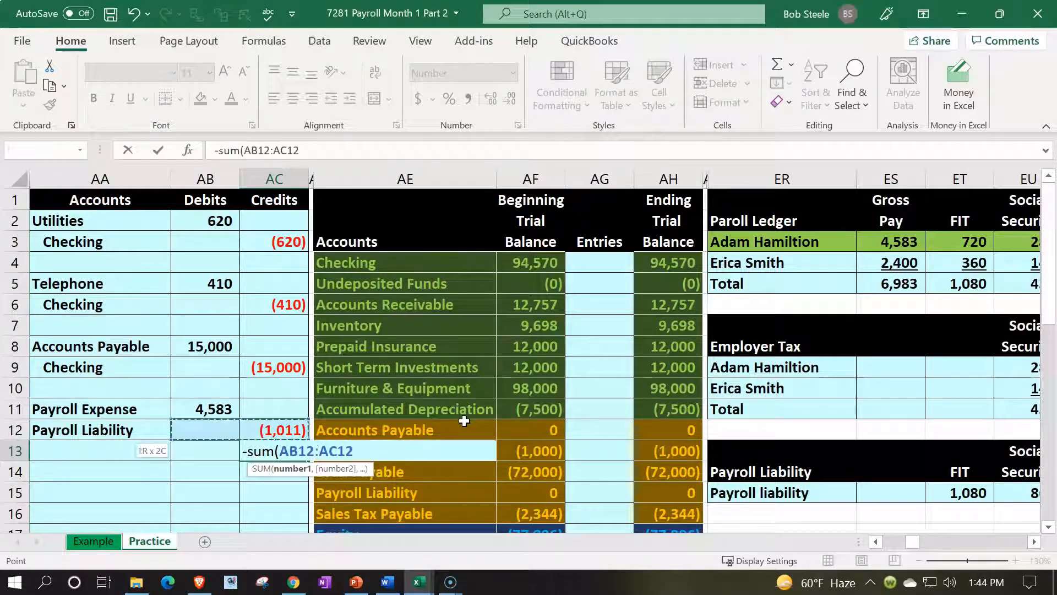
key("Return")
Link the AC13 credit to the first employee's net income with =-EW3, and check the sum of the entry's amounts in AB11:AC13.
key("Up")
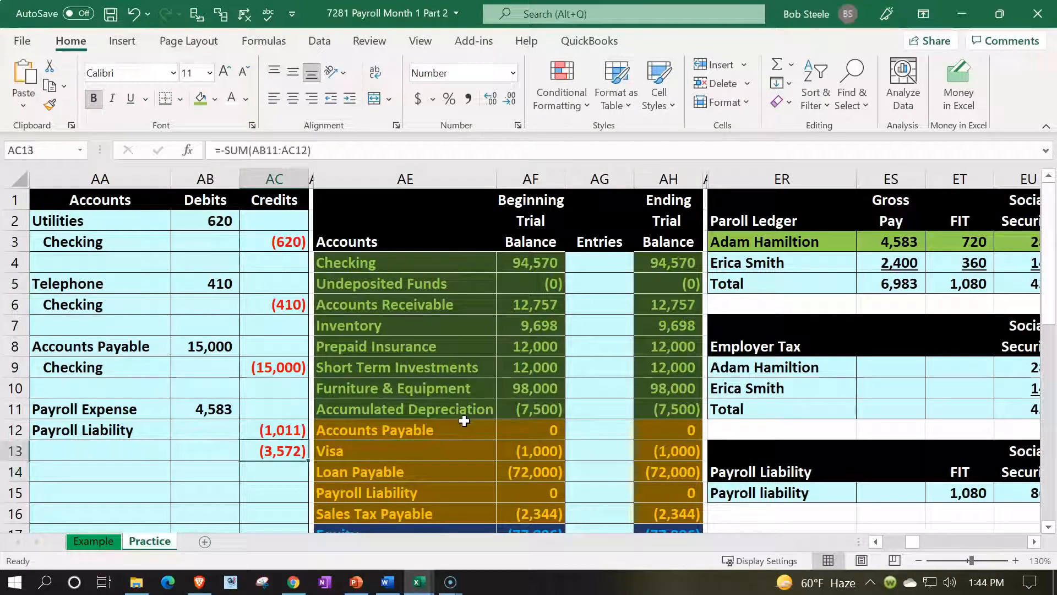
type("-")
key("Right")
key("Right")
key("Right")
key("Right")
key("Right")
key("Right")
key("Right")
key("Right")
key("Right")
key("Right")
key("Right")
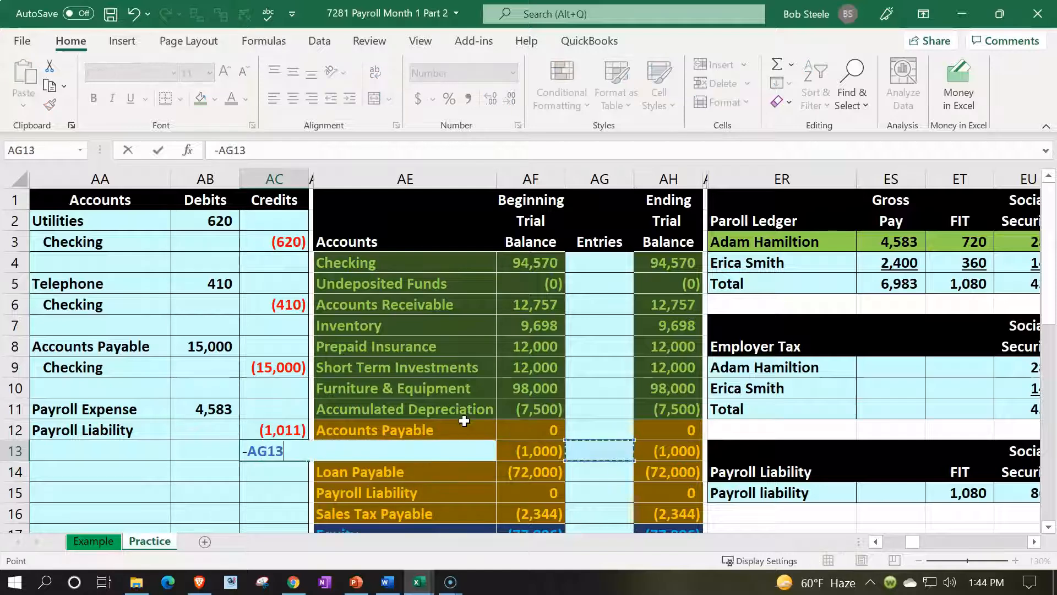
key("Right")
key("Up")
key("Up")
key("Up")
key("Up")
key("Up")
key("Up")
key("Up")
key("Up")
key("Up")
key("Up")
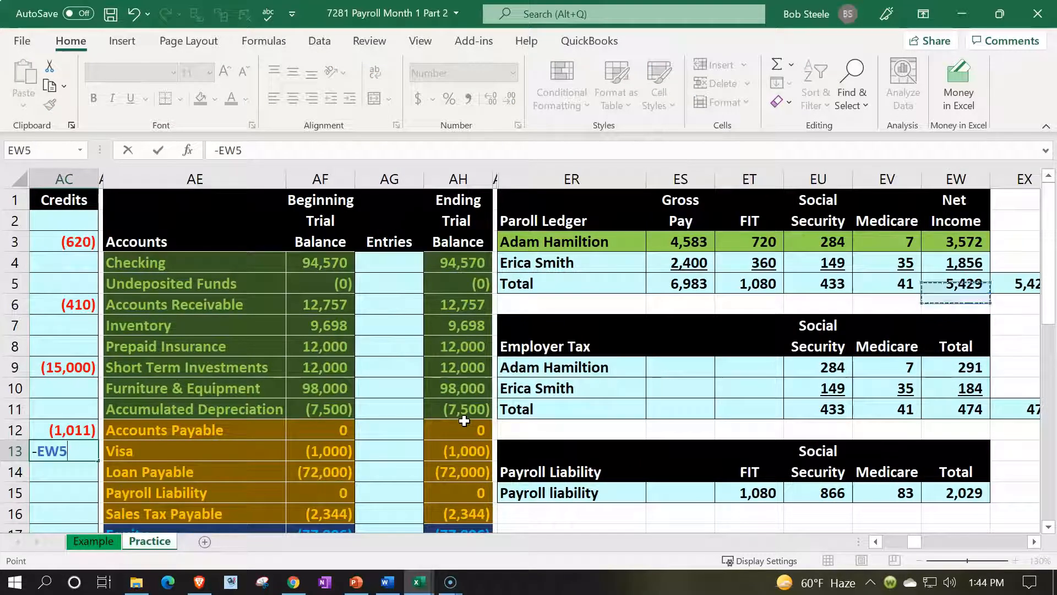
key("Return")
key("Left")
key("Left")
key("Left")
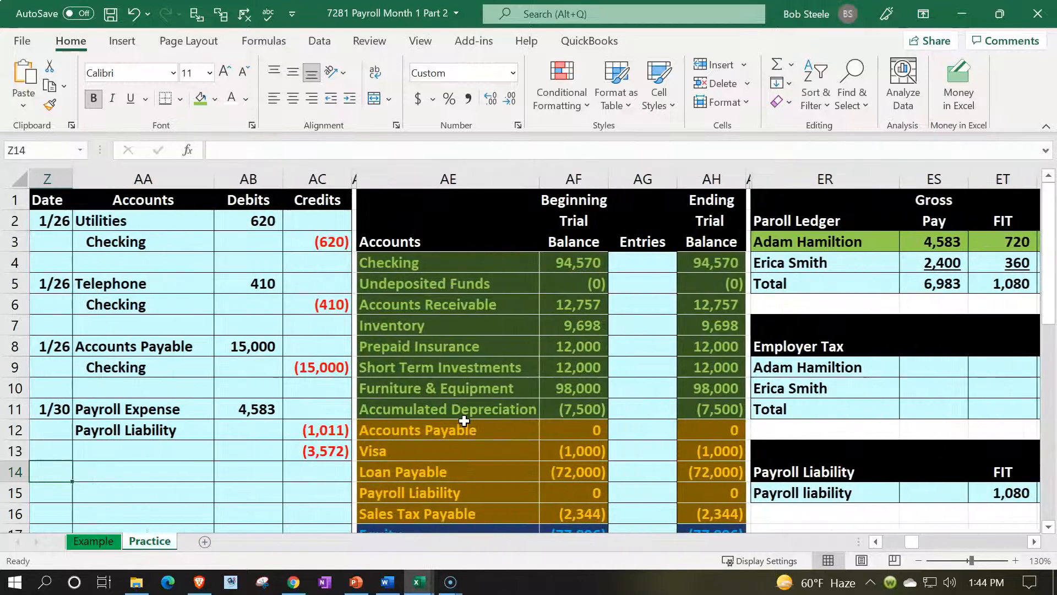
left_click_drag(267, 406, 312, 446)
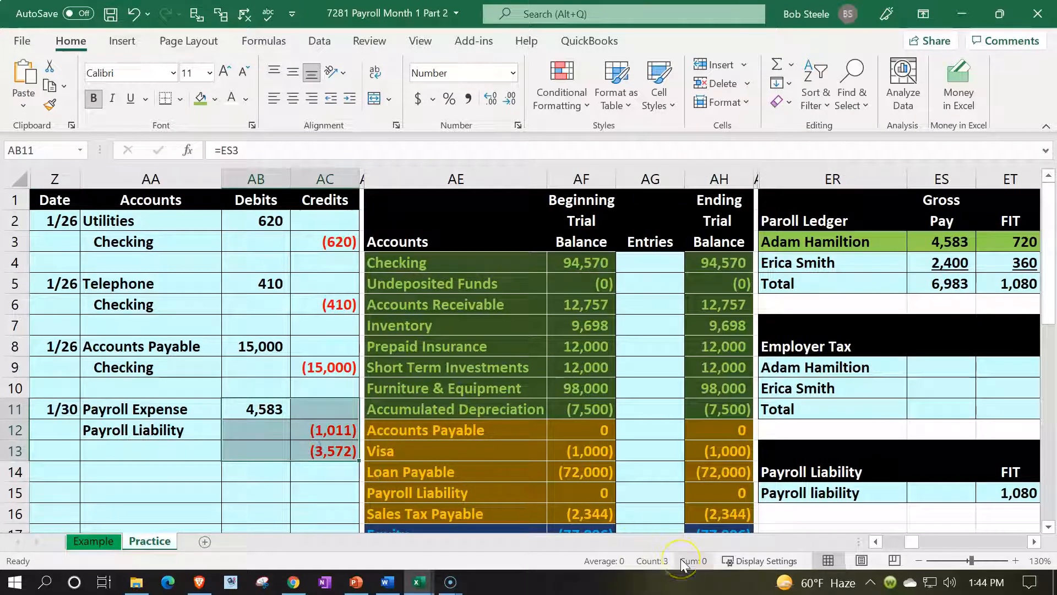
Enter Checking as the account in AA13 and indent the two credit account names in AA12:AA13.
left_click(139, 451)
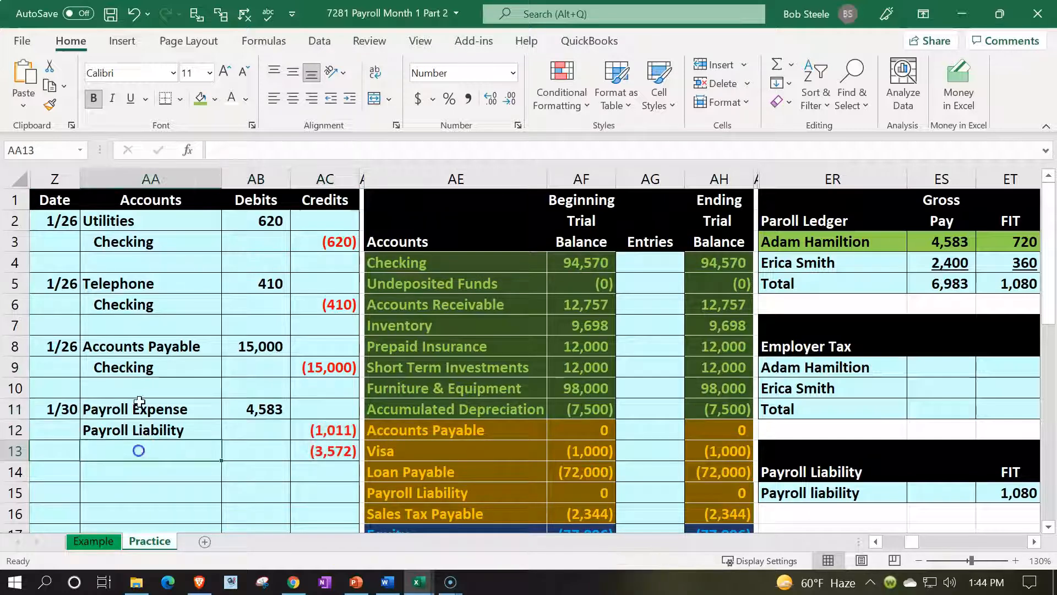
type("Checking")
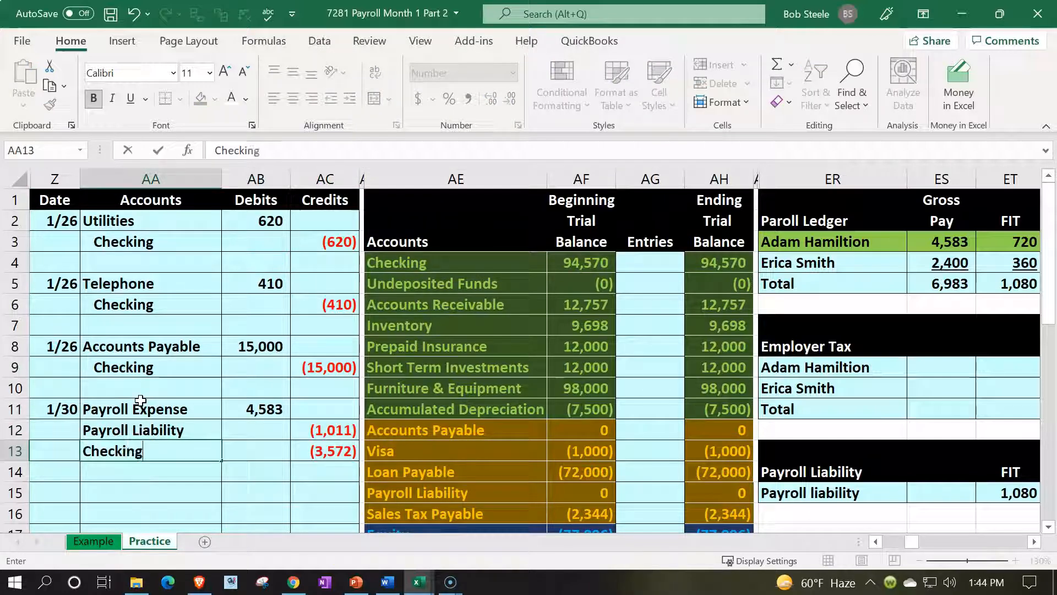
key("Return")
left_click_drag(140, 450, 140, 430)
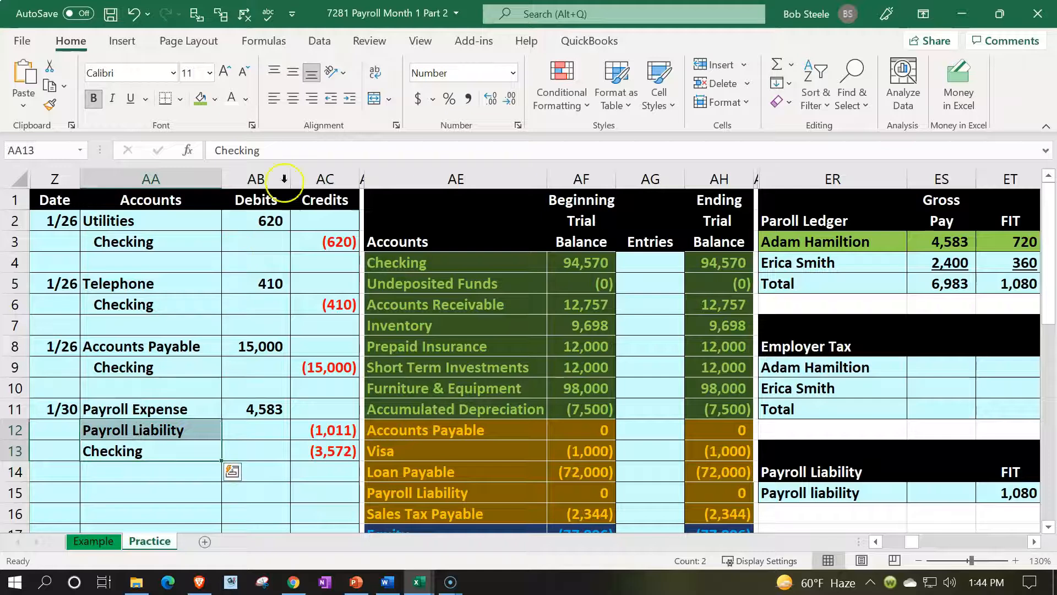
left_click(347, 100)
key("Down")
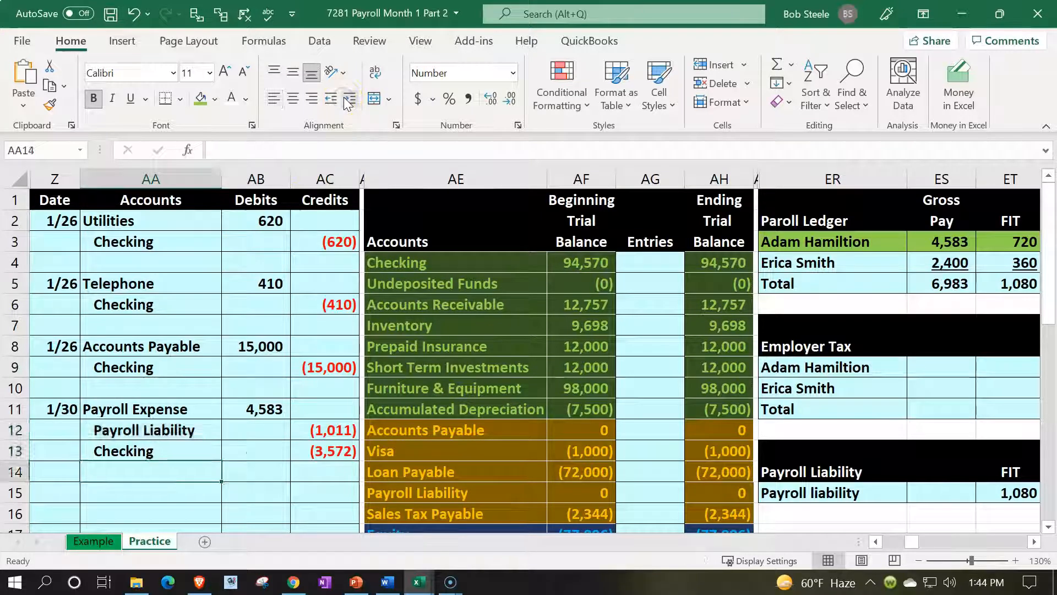
Post the payroll debit to the Payroll Expense row of the trial balance by entering =AB11 in AG23.
key("Down")
key("Down")
key("Down")
key("Down")
key("Down")
key("Down")
key("Down")
key("Down")
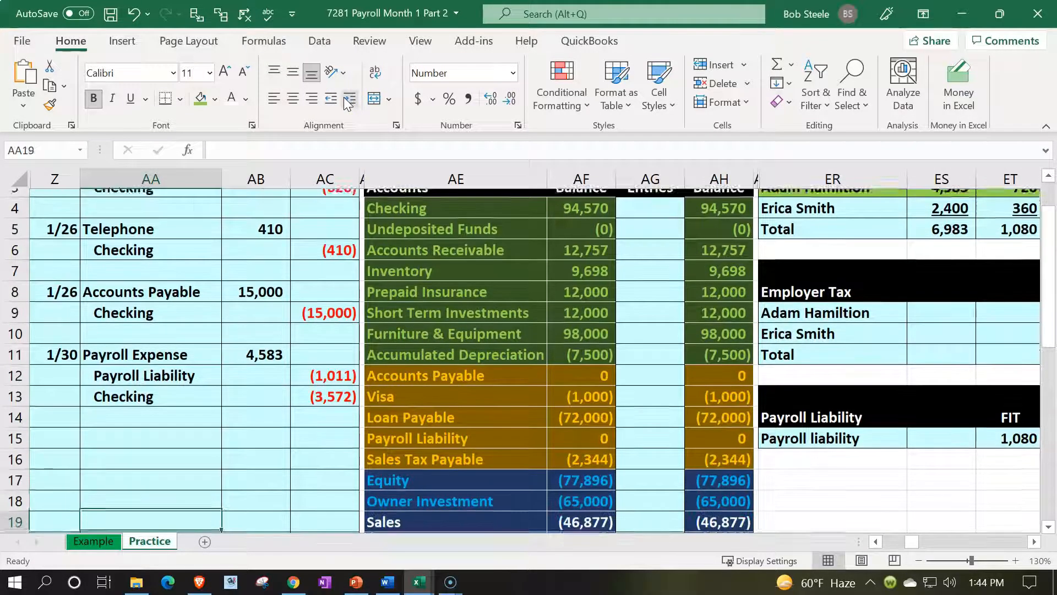
key("Down")
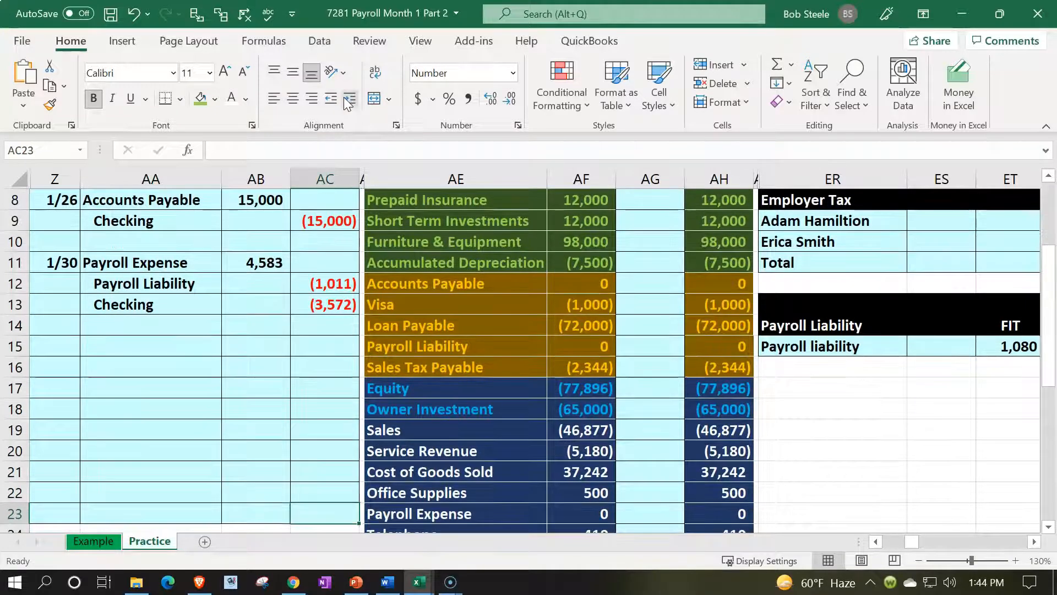
key("Right")
key("Right")
key("Right")
key("Right")
key("Right")
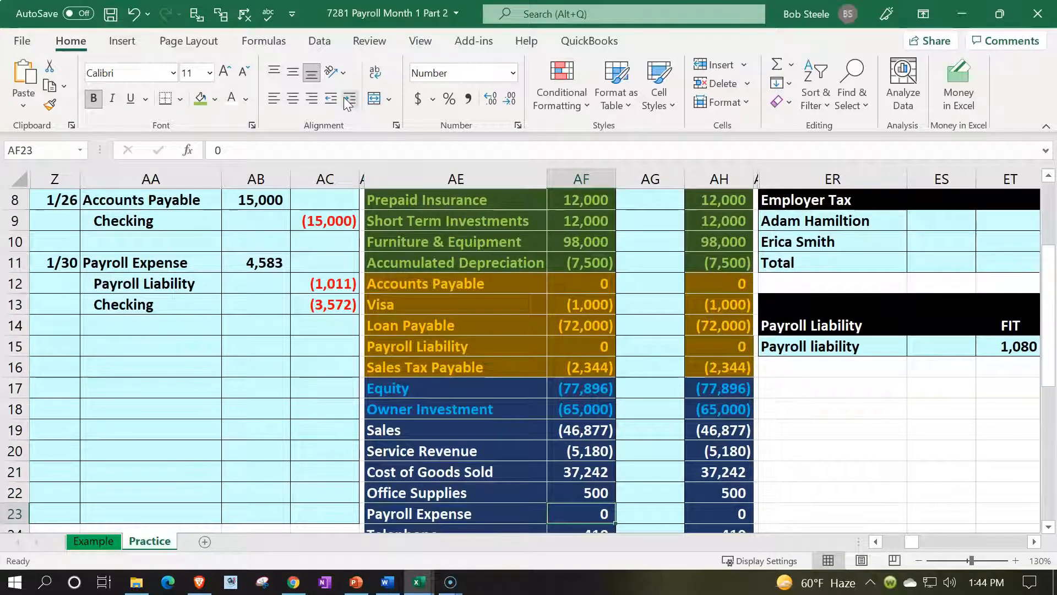
key("Right")
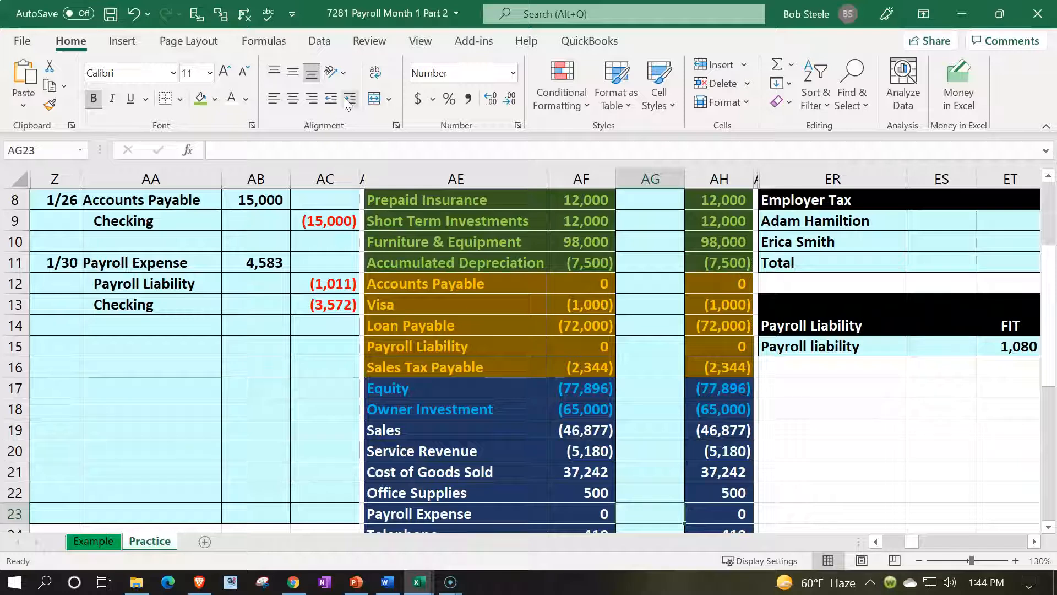
type("=")
key("Left")
key("Left")
key("Left")
key("Left")
key("Left")
key("Left")
key("Up")
key("Up")
key("Up")
key("Up")
key("Up")
key("Up")
key("Up")
key("Up")
key("Up")
key("Up")
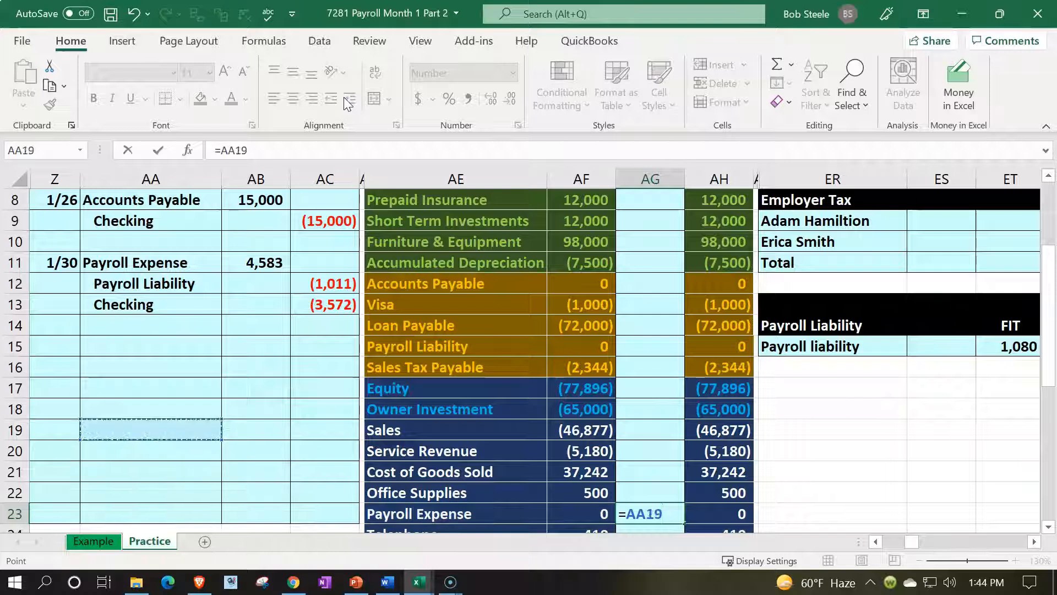
key("Up")
key("Up")
key("Right")
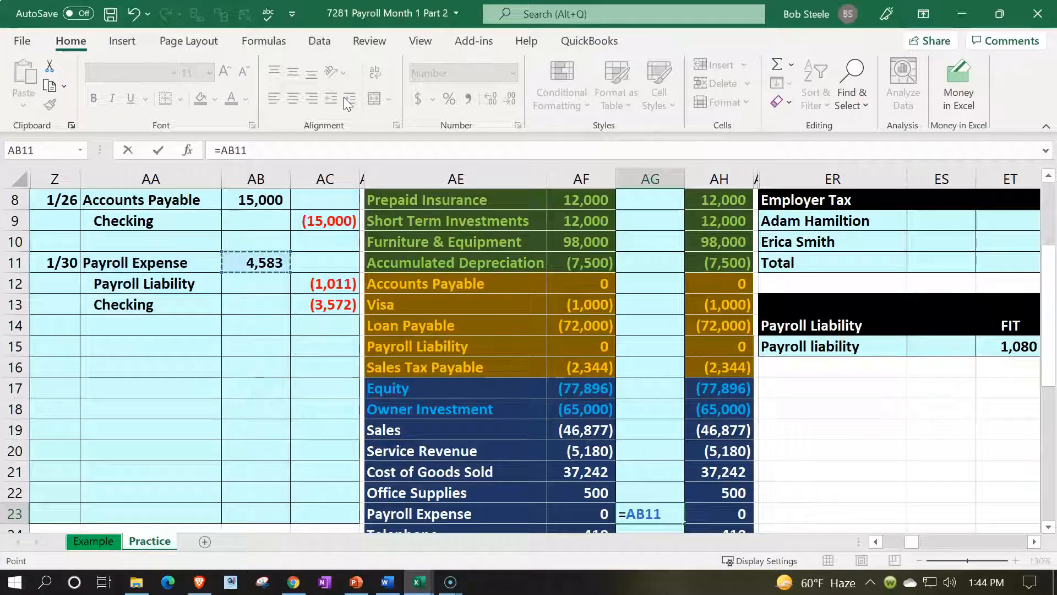
key("Return")
key("Right")
key("Down")
key("Down")
key("Down")
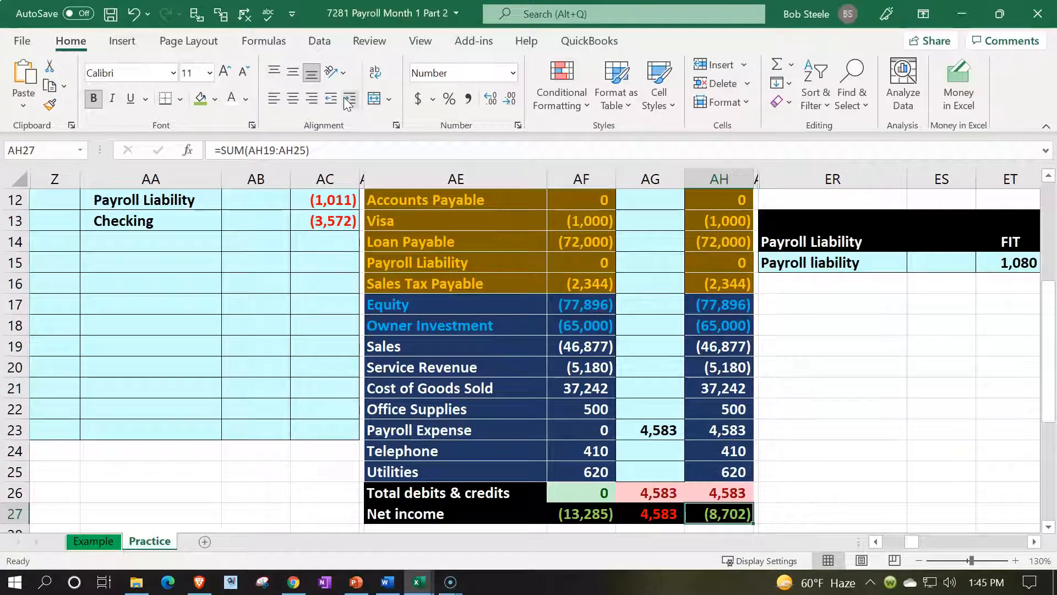
Post the withholding credit to the Payroll Liability row of the trial balance by entering =AC12 in AG15.
scroll(224, 252, "up", 1)
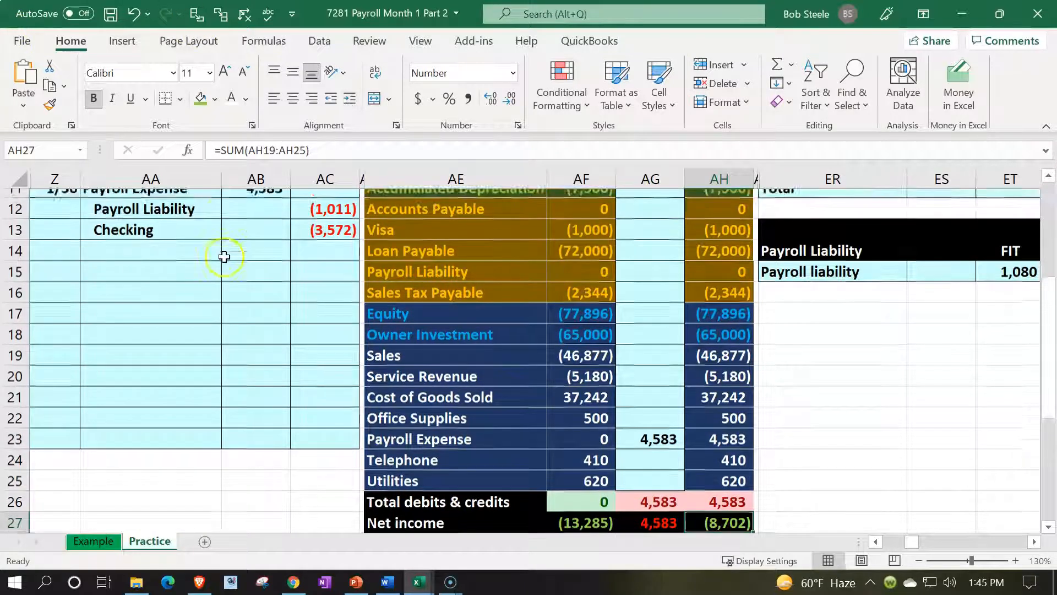
left_click_drag(209, 263, 303, 255)
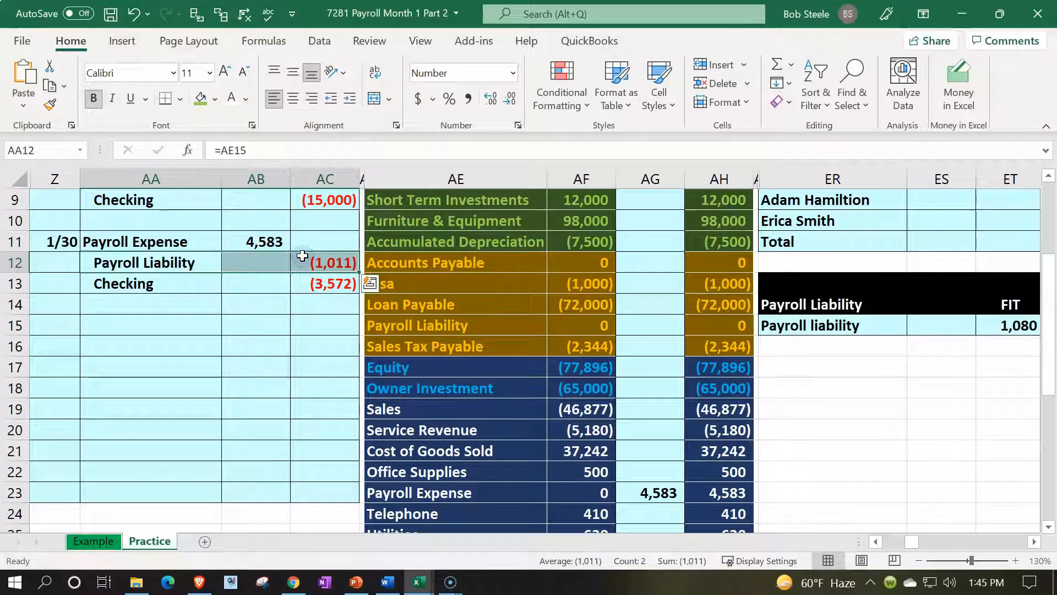
key("Left")
key("Down")
key("Down")
key("Down")
key("Right")
key("Right")
key("Right")
key("Right")
key("Right")
key("Right")
key("Right")
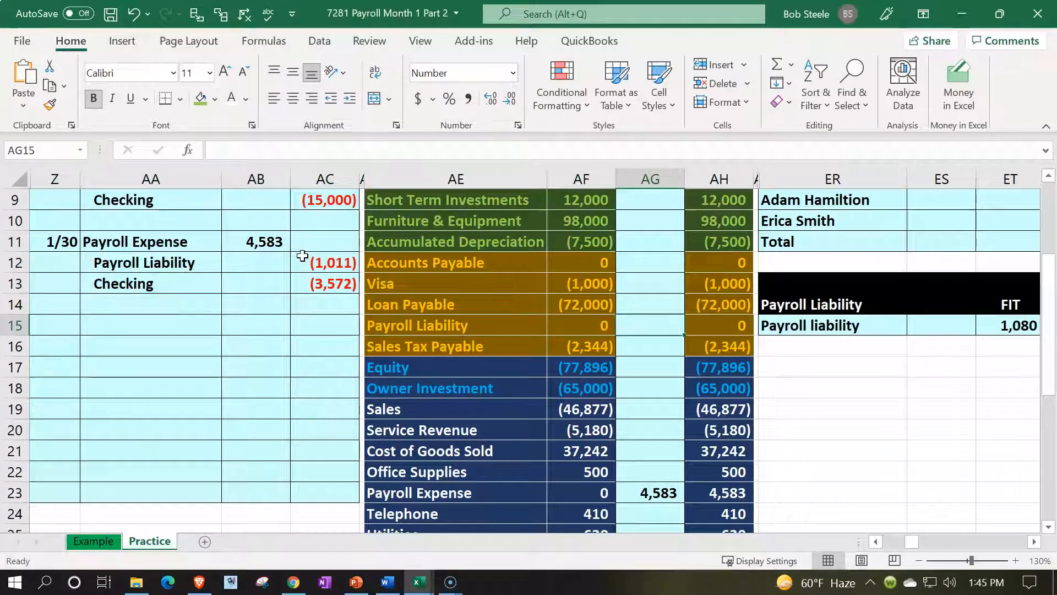
type("=")
key("Left")
key("Left")
key("Left")
key("Left")
key("Up")
key("Up")
key("Up")
key("Return")
key("Up")
key("Right")
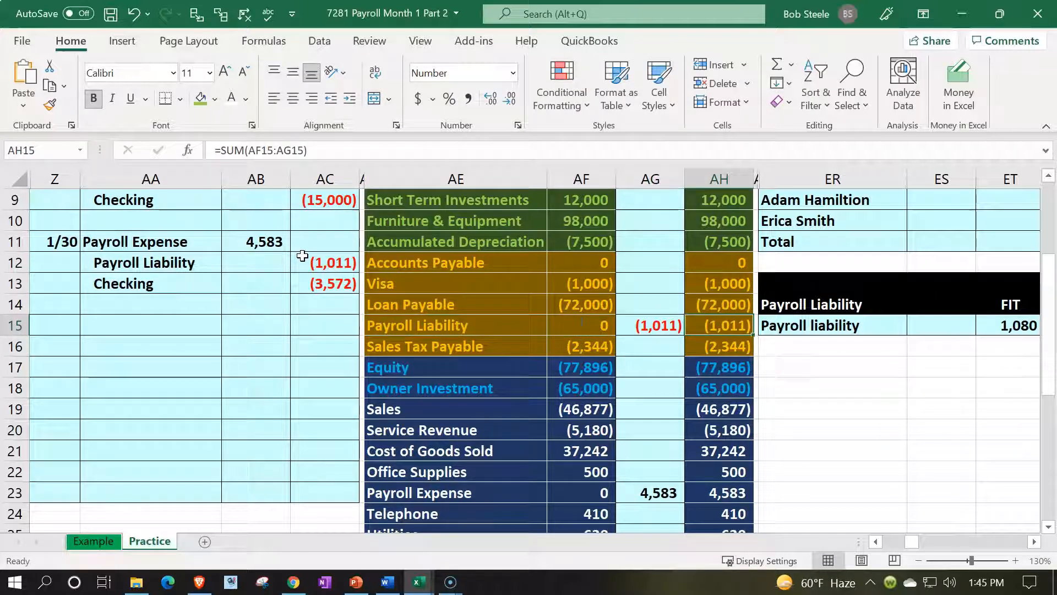
Post the net pay credit to the Checking row of the trial balance with =AC13 in AG4, and review the totals.
left_click_drag(184, 277, 300, 277)
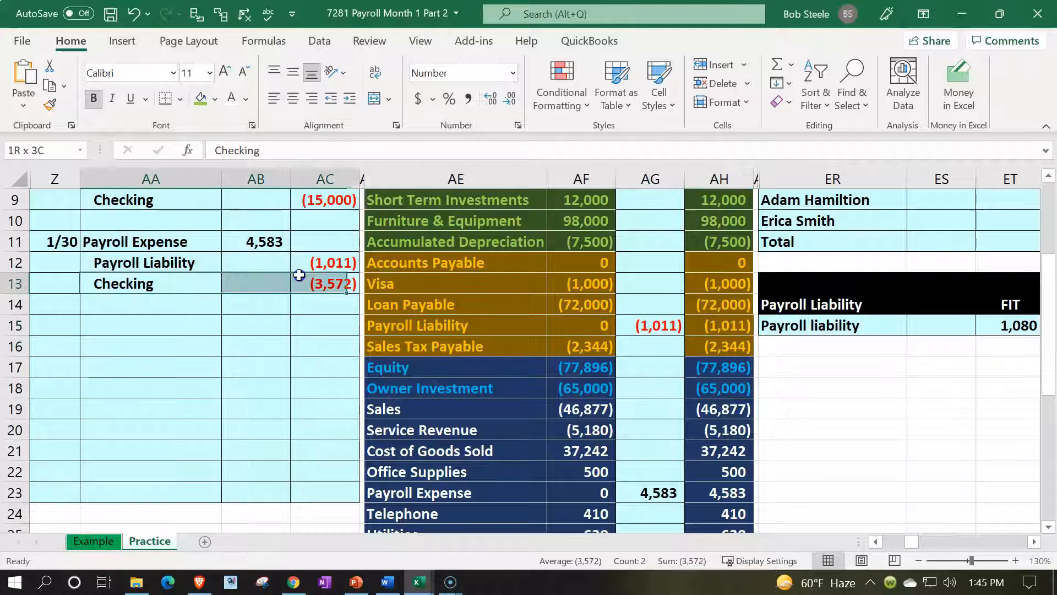
scroll(352, 325, "up", 2)
scroll(357, 325, "up", 1)
left_click(655, 221)
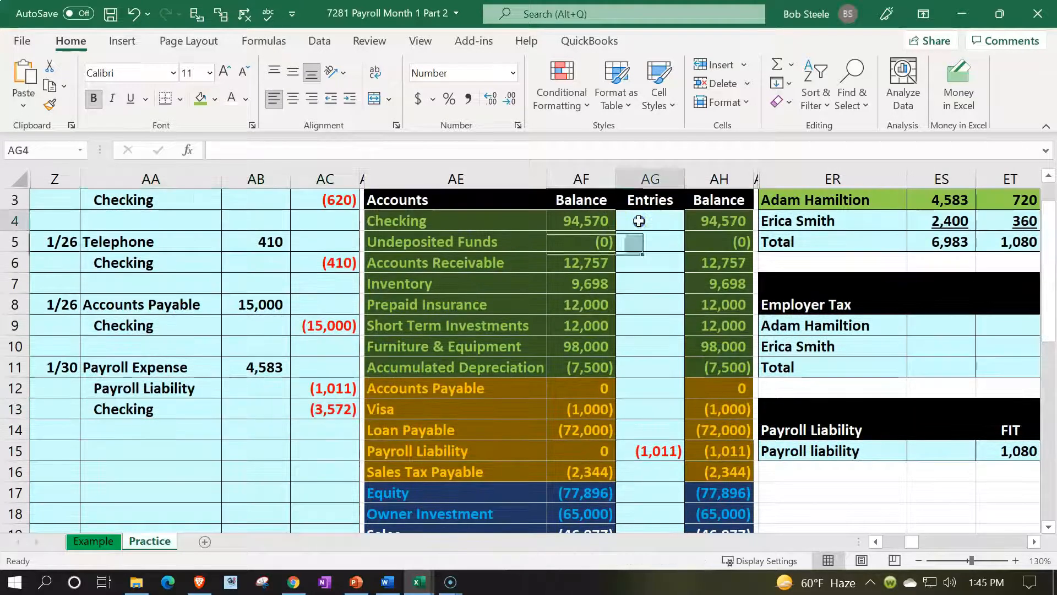
type("=")
key("Down")
key("Down")
key("Down")
key("Down")
key("Down")
key("Down")
key("Down")
key("Down")
key("Left")
key("Left")
key("Left")
key("Left")
key("Down")
key("Return")
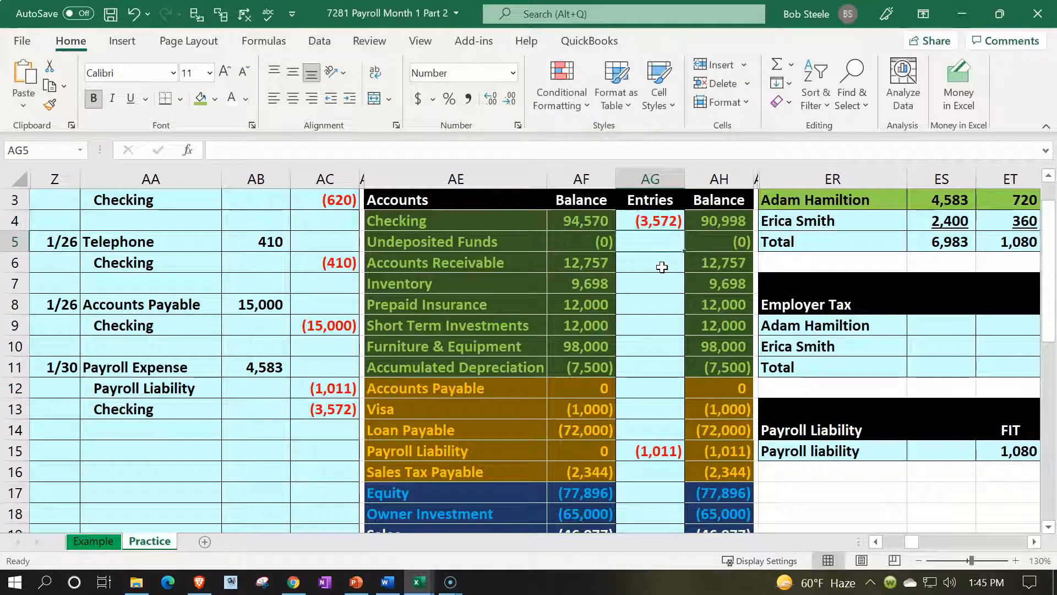
scroll(662, 267, "down", 1)
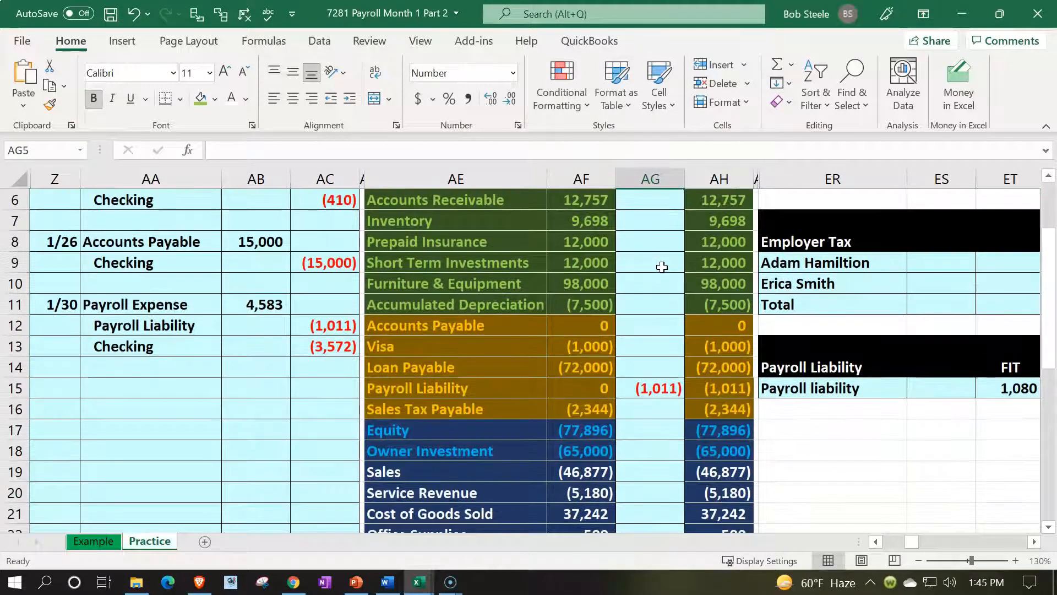
scroll(662, 267, "down", 2)
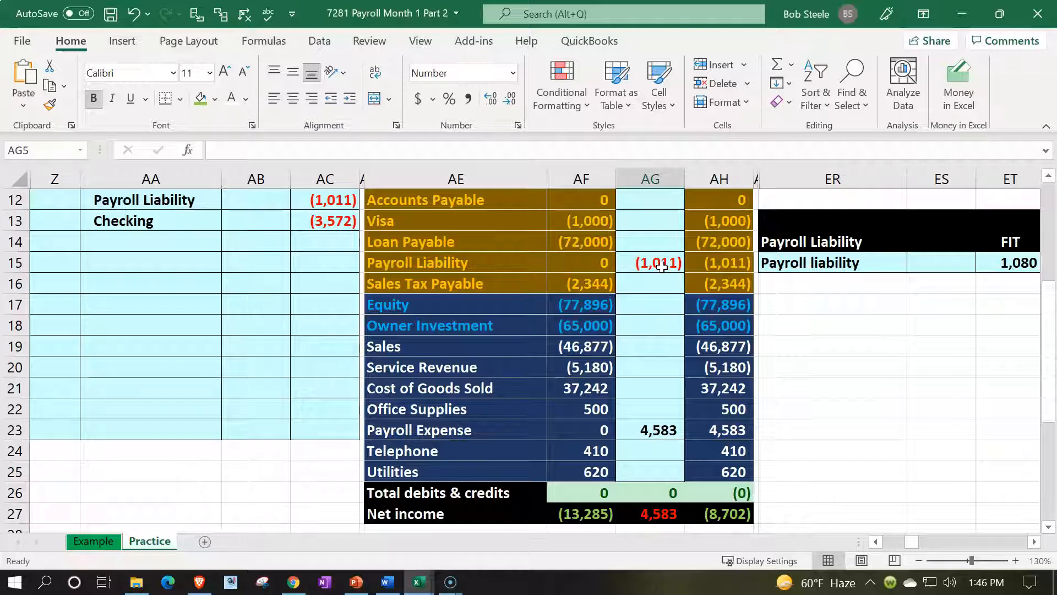
scroll(661, 267, "up", 4)
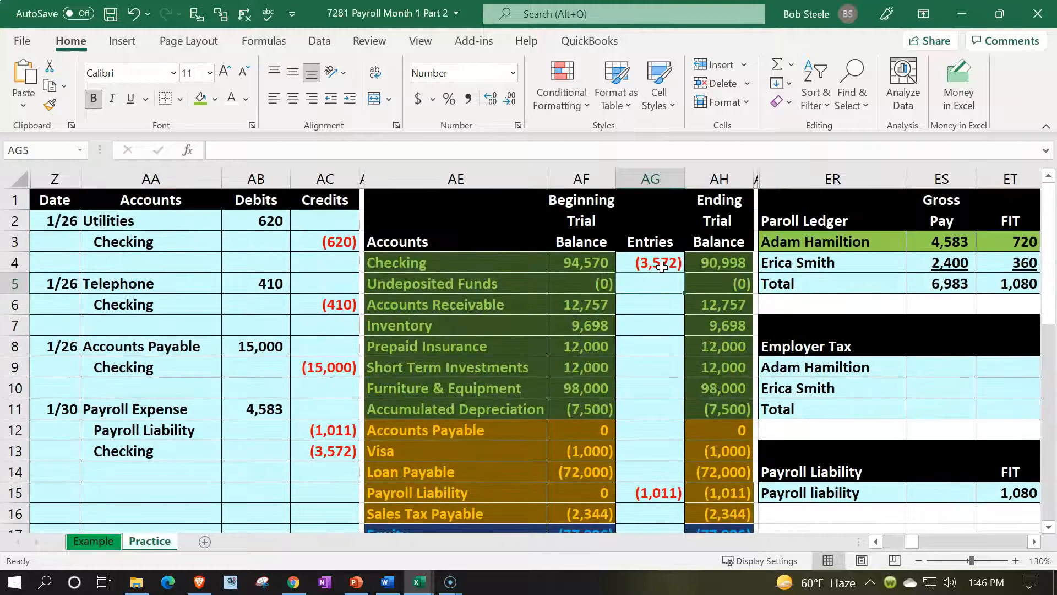
Restore the light blue recent fill color on the first employee's payroll ledger row, ER3:EW3.
left_click(836, 277)
key("Right")
key("Right")
key("Right")
key("Right")
key("Right")
key("Right")
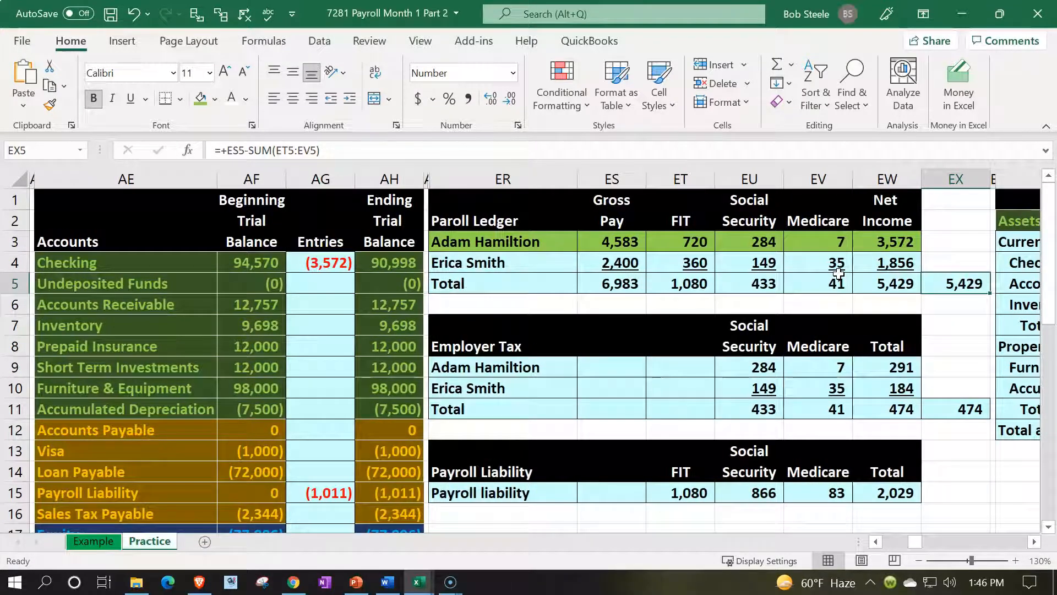
left_click_drag(537, 242, 873, 249)
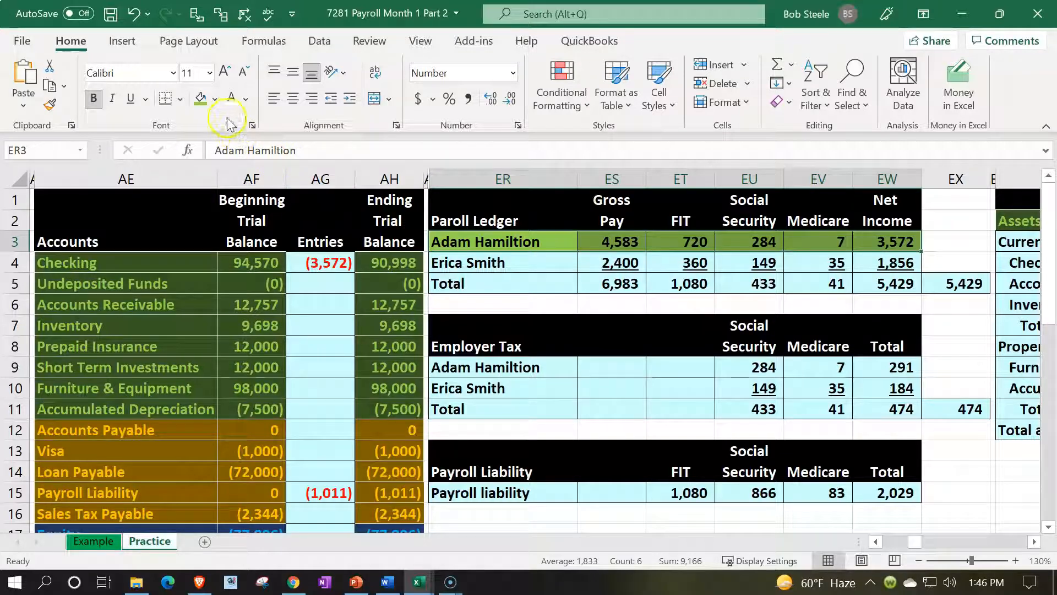
left_click(213, 104)
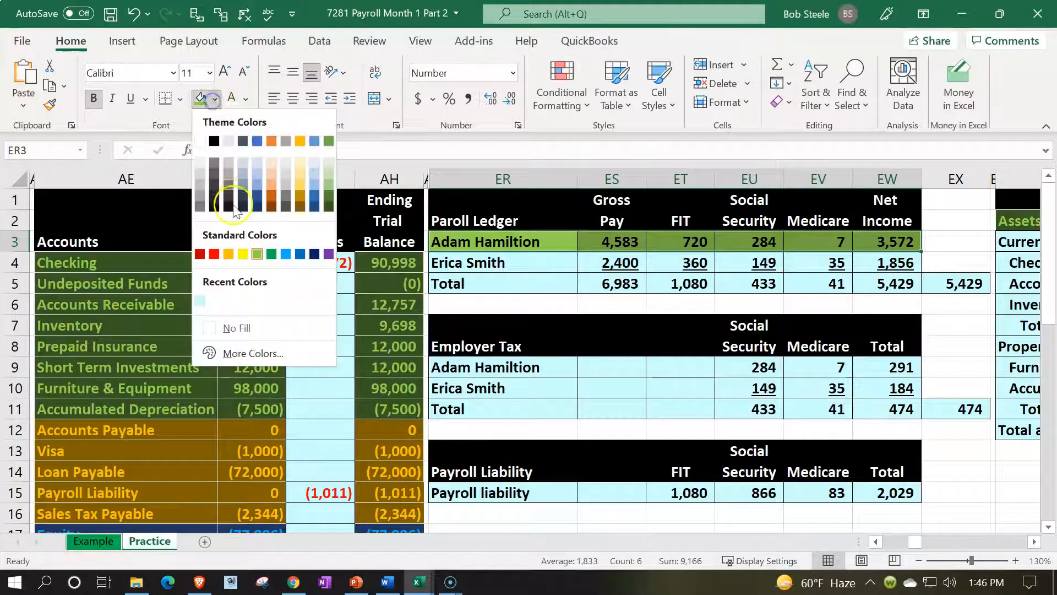
left_click(208, 306)
Highlight the second employee's payroll ledger row, ER4:EW4, with the light green standard fill color.
left_click_drag(520, 259, 881, 270)
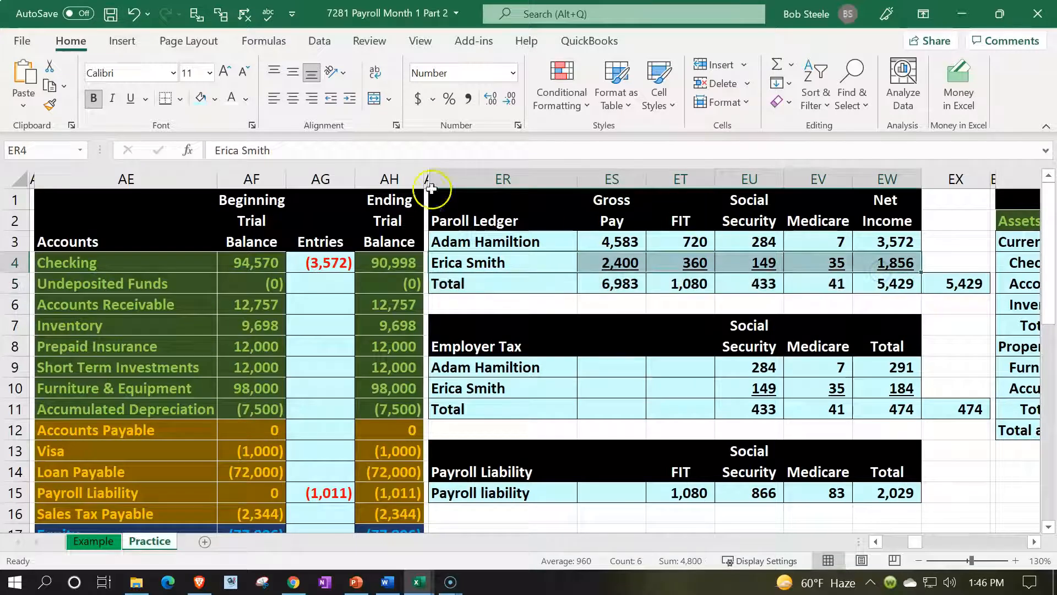
left_click(215, 100)
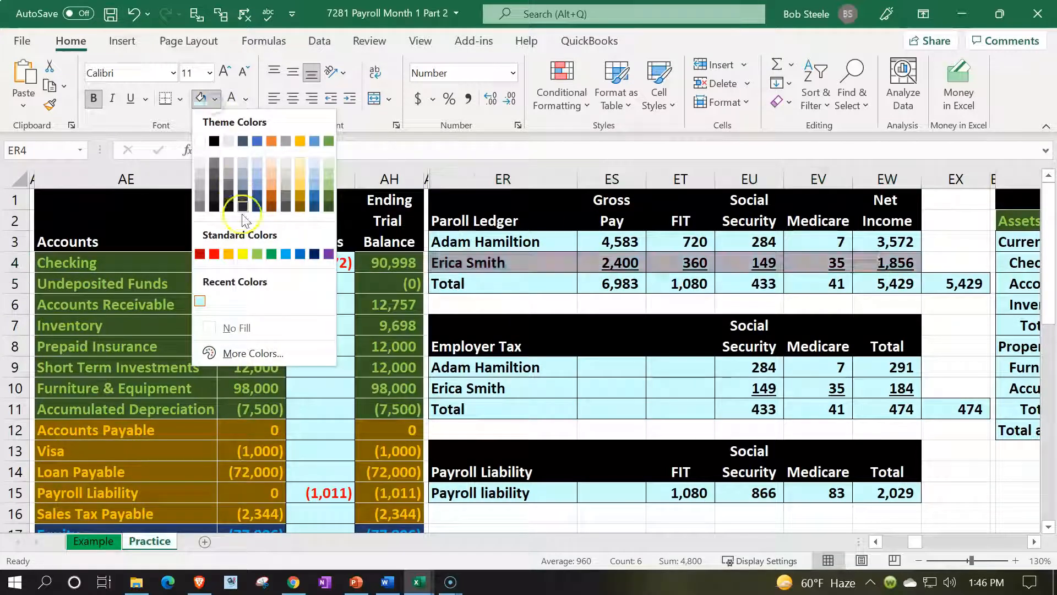
left_click(257, 255)
Enter 1/30 in Z15 as the date of the second payroll journal entry.
left_click(640, 318)
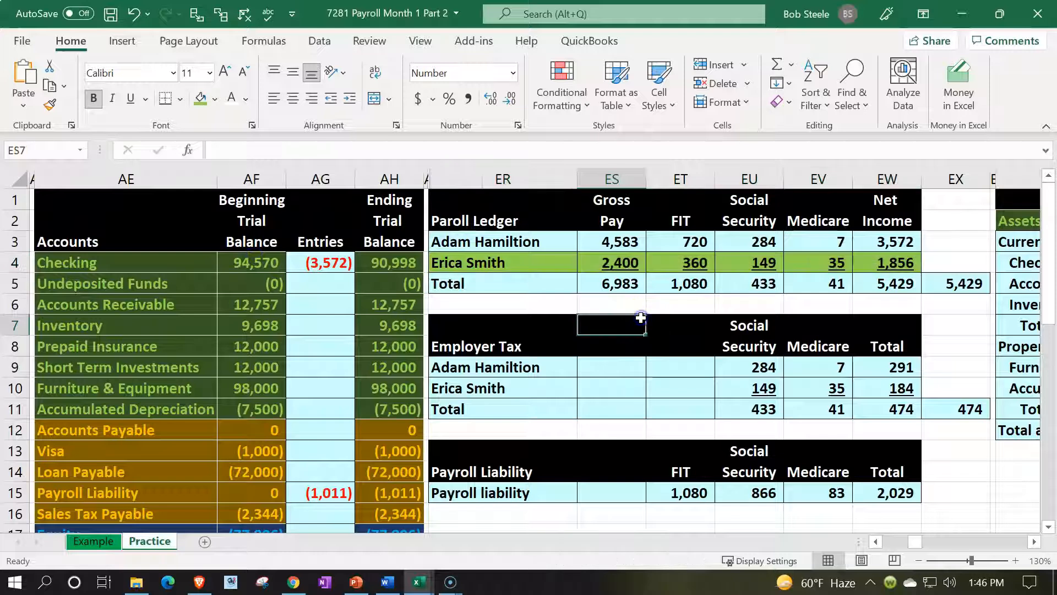
key("Left")
key("Left")
key("Left")
key("Left")
key("Left")
key("Left")
key("Left")
key("Left")
key("Left")
key("Left")
key("Left")
key("Down")
key("Down")
key("Down")
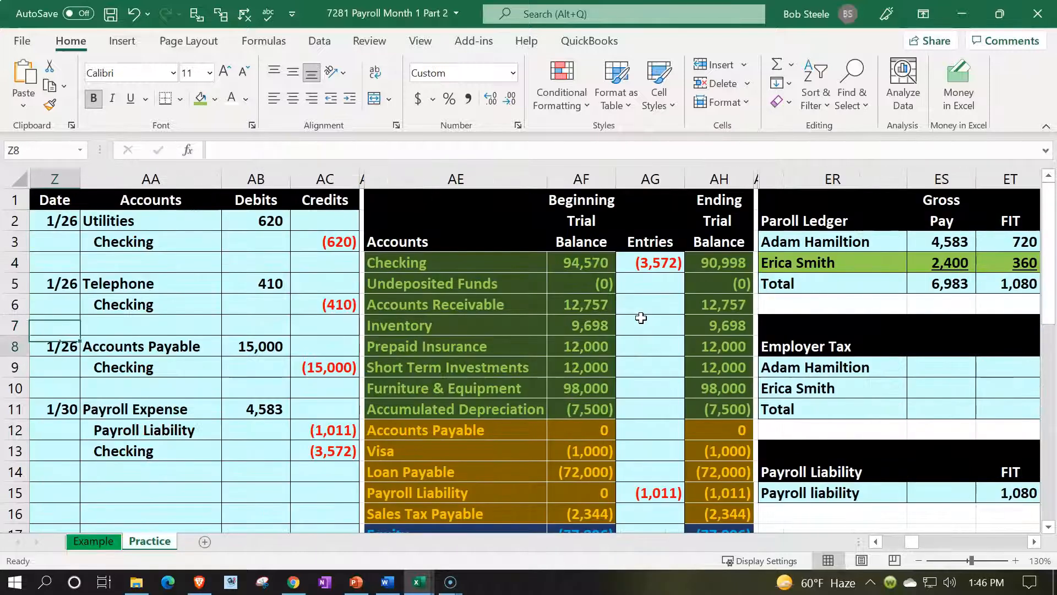
key("Down")
key("Down")
key("Down")
key("Down")
key("Down")
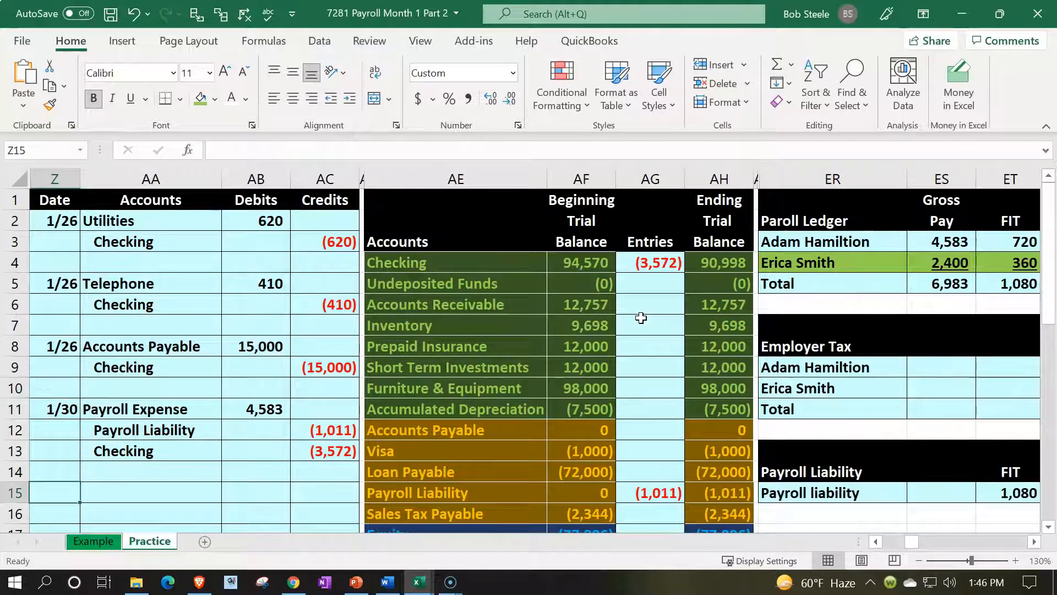
type("1/30")
key("Tab")
Enter Payroll Expense as the debit account in AA15 by referencing its trial balance name in AE23.
type("+")
key("Down")
key("Down")
key("Down")
key("Down")
key("Down")
key("Down")
key("Down")
key("Down")
key("Right")
key("Right")
key("Right")
key("Right")
key("Return")
Enter Loan Payable as the first credit account in AA16 by referencing AE14 in the trial balance.
type("+")
key("Right")
key("Right")
key("Right")
key("Right")
key("Up")
key("Up")
key("Return")
Enter Checking as the second credit account in AA17 by referencing AE4 in the trial balance.
type("+")
key("Right")
key("Right")
key("Right")
key("Up")
key("Up")
key("Up")
key("Up")
key("Up")
key("Up")
key("Up")
key("Up")
key("Up")
key("Up")
key("Up")
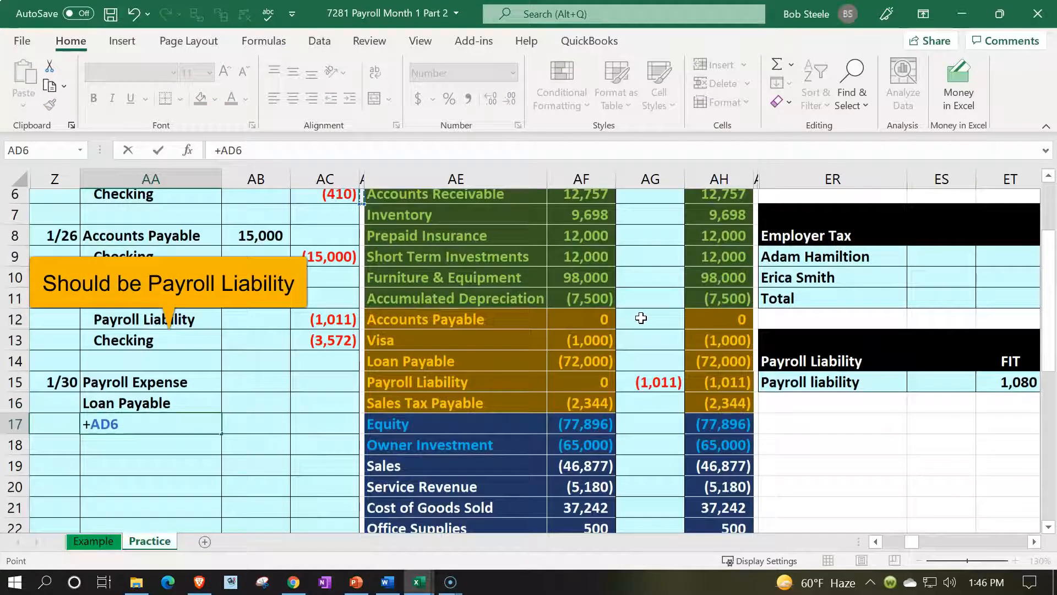
key("Up")
key("Up")
key("Right")
key("Return")
Indent the two credit account names in AA16:AA17.
key("Up")
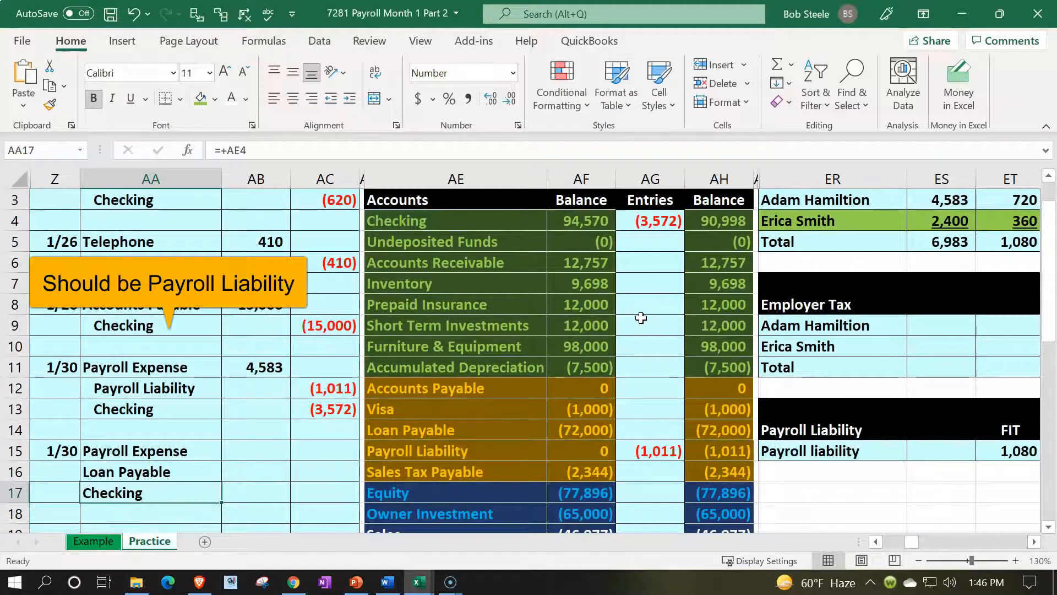
key("shift+Up")
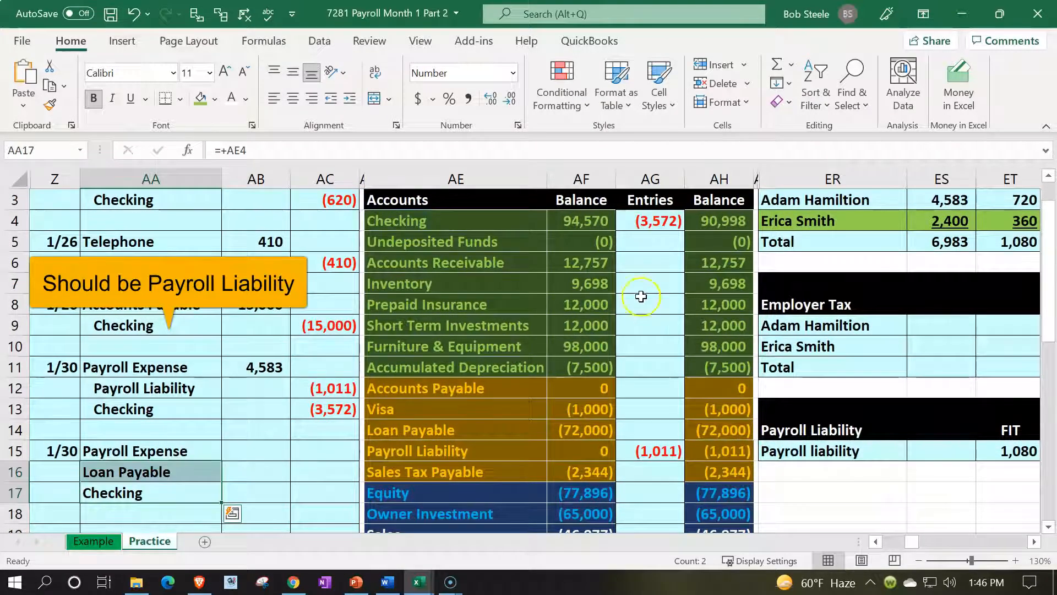
left_click(347, 101)
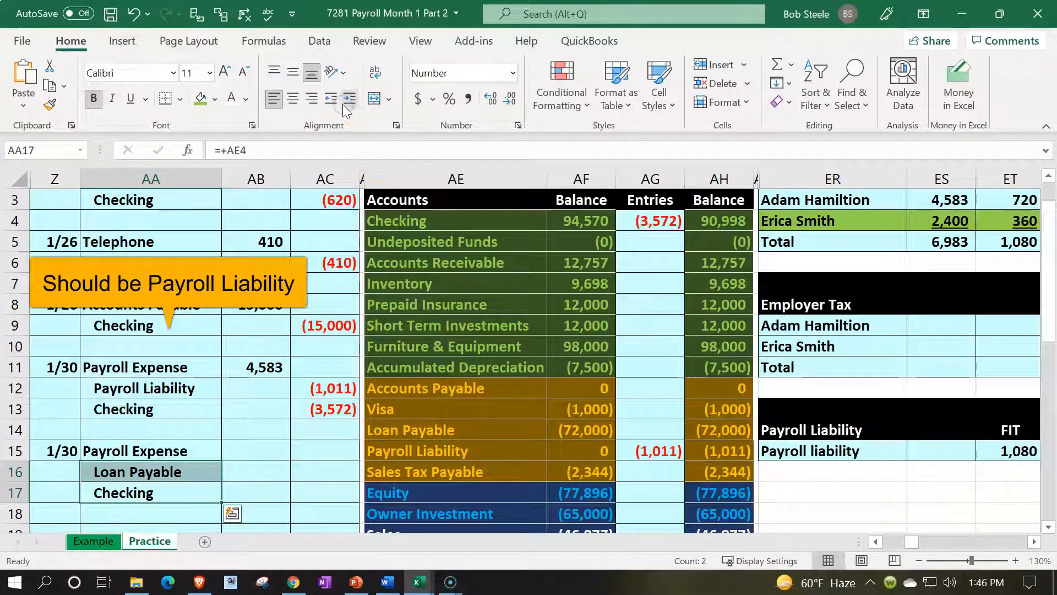
Enter the Payroll Expense debit in AB15 by linking it to the second employee's gross pay in ES4.
key("Right")
key("Up")
key("Up")
type("=")
key("Right")
key("Right")
key("Right")
key("Right")
key("Right")
key("Right")
key("Up")
key("Up")
key("Up")
key("Up")
key("Up")
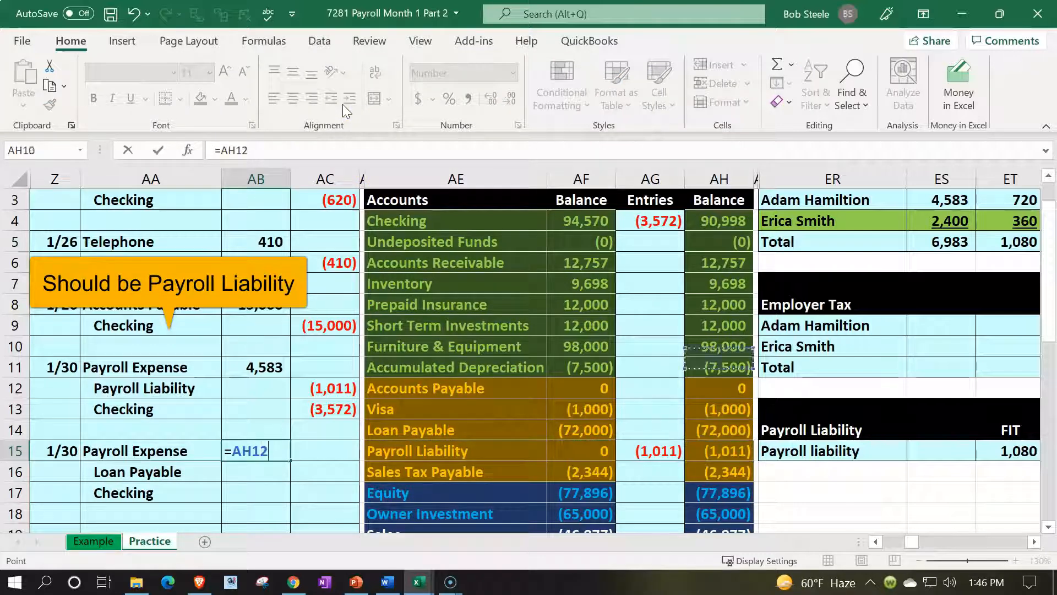
key("Up")
key("Up")
key("Up")
key("Up")
key("Up")
key("Up")
key("Up")
key("Up")
key("Up")
key("Down")
key("Down")
key("Down")
key("Right")
key("Right")
key("Right")
key("Right")
key("Left")
key("Return")
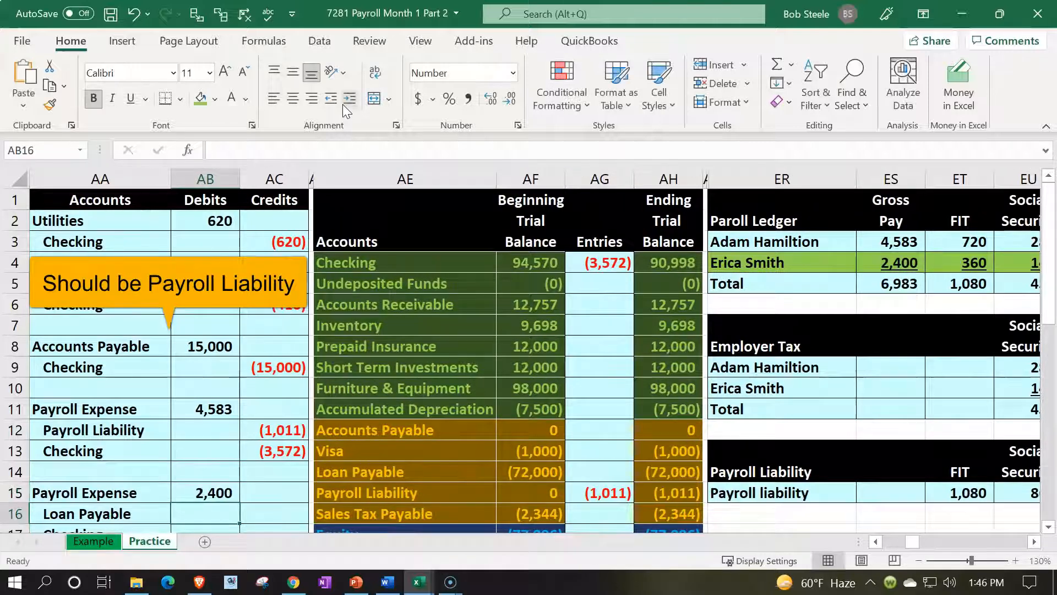
Enter the withholding credit in AC16 as the negative sum of the second employee's withholdings, -SUM(ET4:EV4).
key("Down")
key("Up")
key("Right")
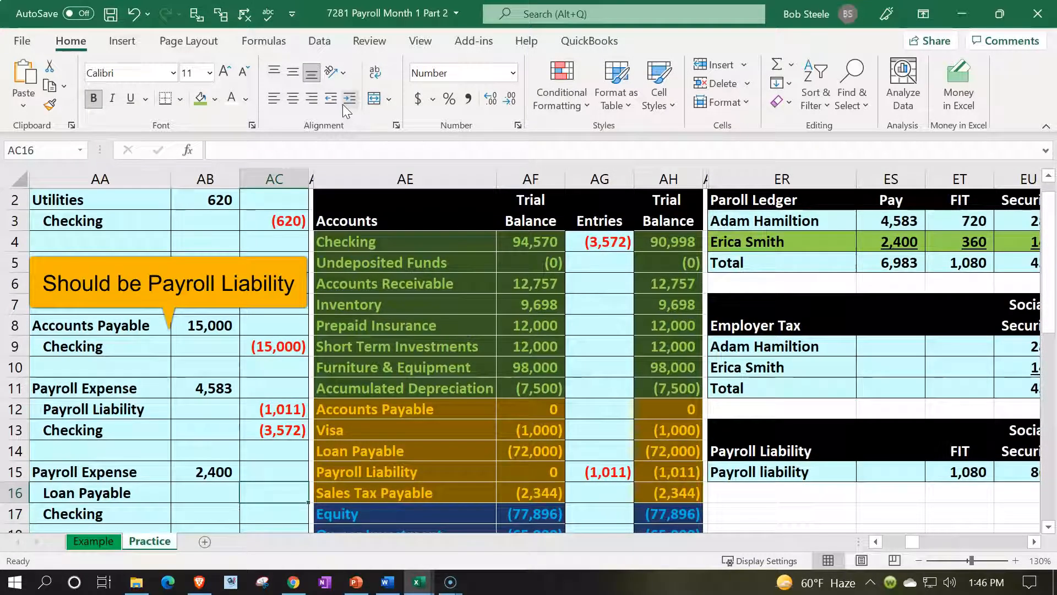
type("-su,")
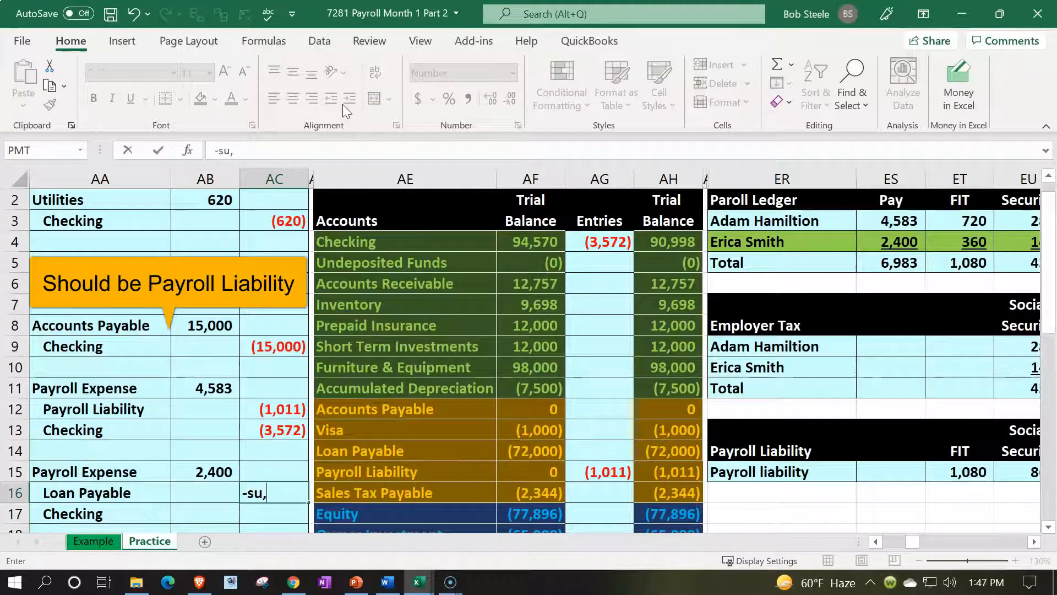
key("BackSpace")
type("m(")
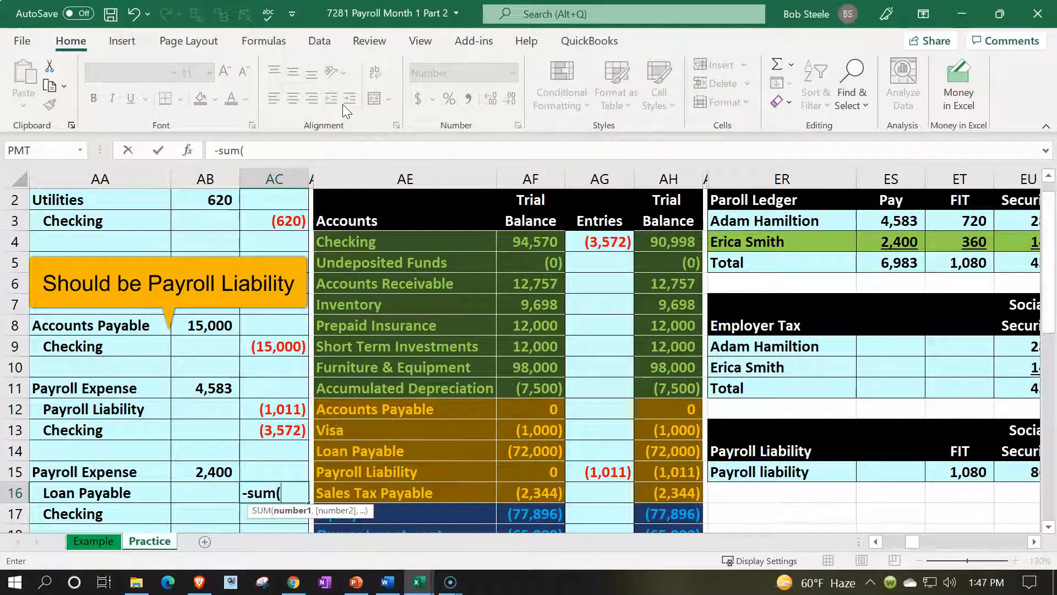
key("Right")
key("Right")
key("Right")
key("Right")
key("Right")
key("Up")
key("Up")
key("Up")
key("Up")
key("Up")
key("Up")
key("Up")
key("Up")
key("Up")
key("Up")
key("Right")
key("Right")
key("Right")
key("Right")
key("Right")
key("Right")
key("Right")
key("Up")
key("Up")
key("Left")
key("Left")
key("Left")
key("shift+Right")
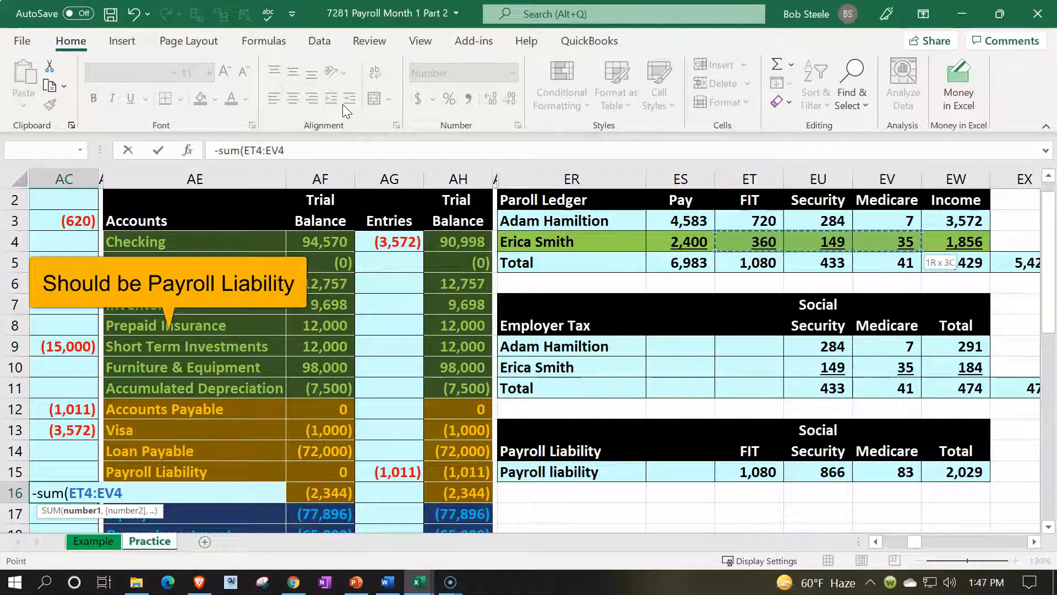
key("Return")
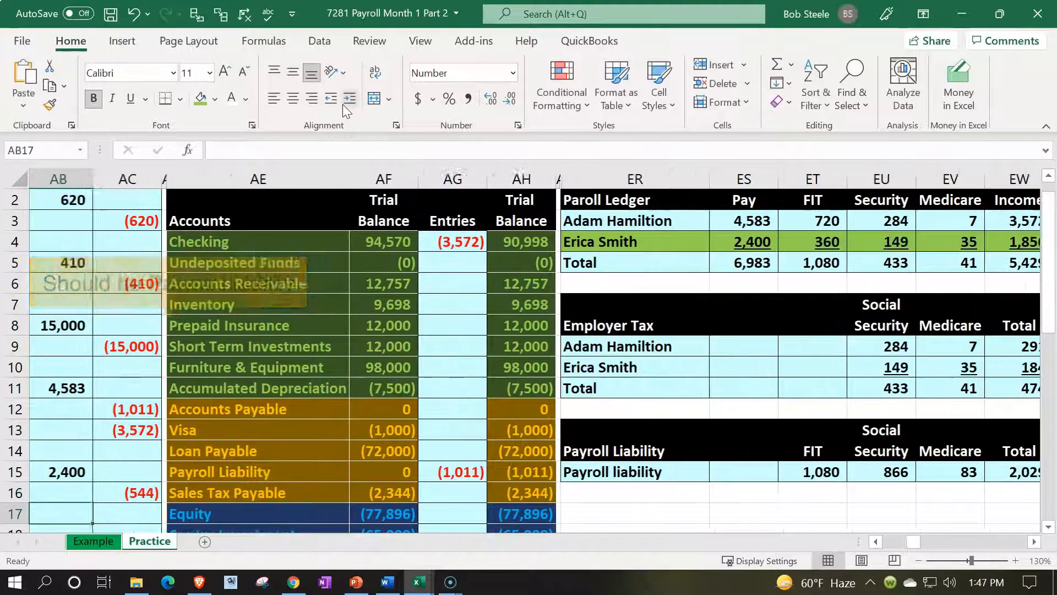
Enter the Checking credit in AC17 as -SUM(AB15:AC16) and compare it with the second employee's net income in the payroll ledger.
type("-sum(")
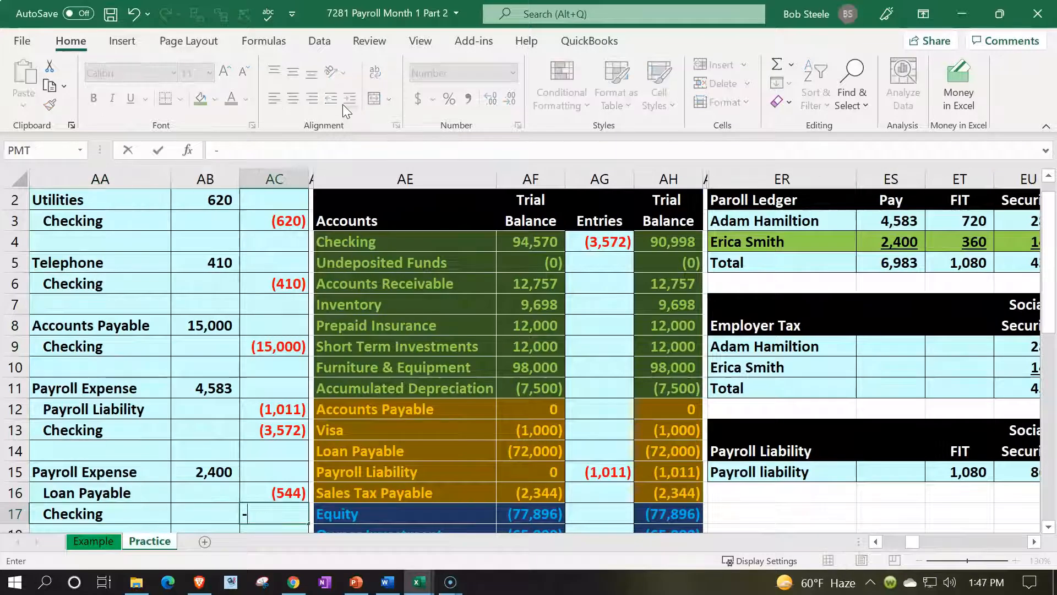
key("Up")
key("shift+Left")
key("shift+Up")
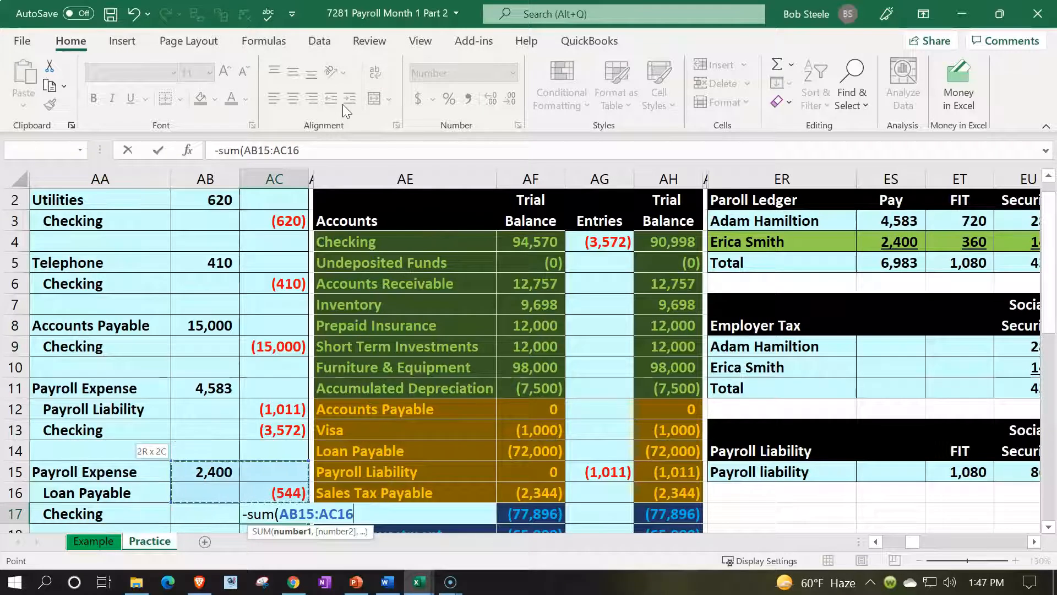
key("Return")
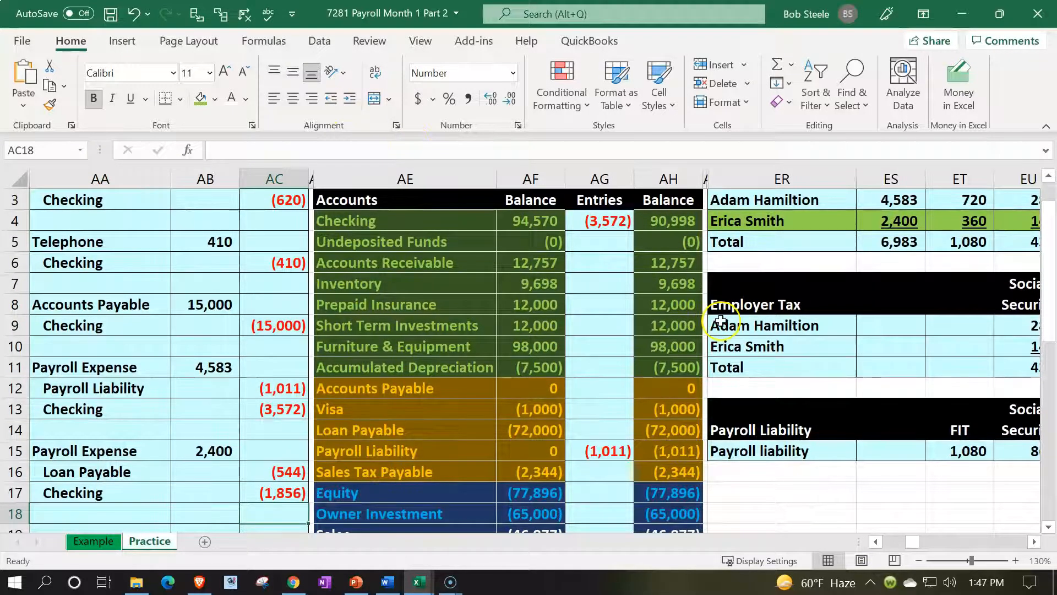
scroll(727, 320, "up", 1)
left_click(899, 257)
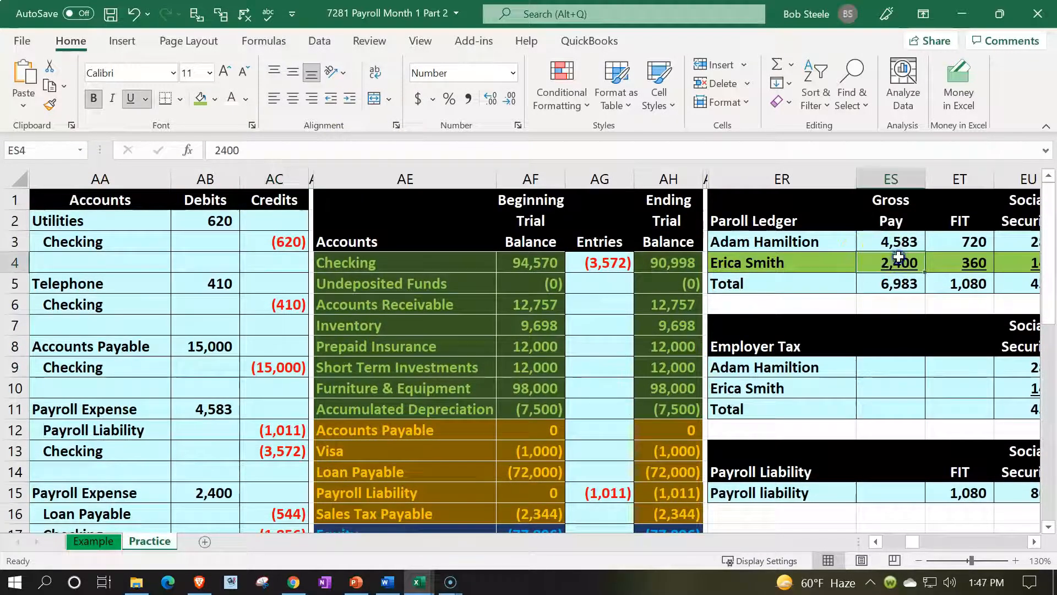
key("Right")
key("Right")
key("Right")
key("Right")
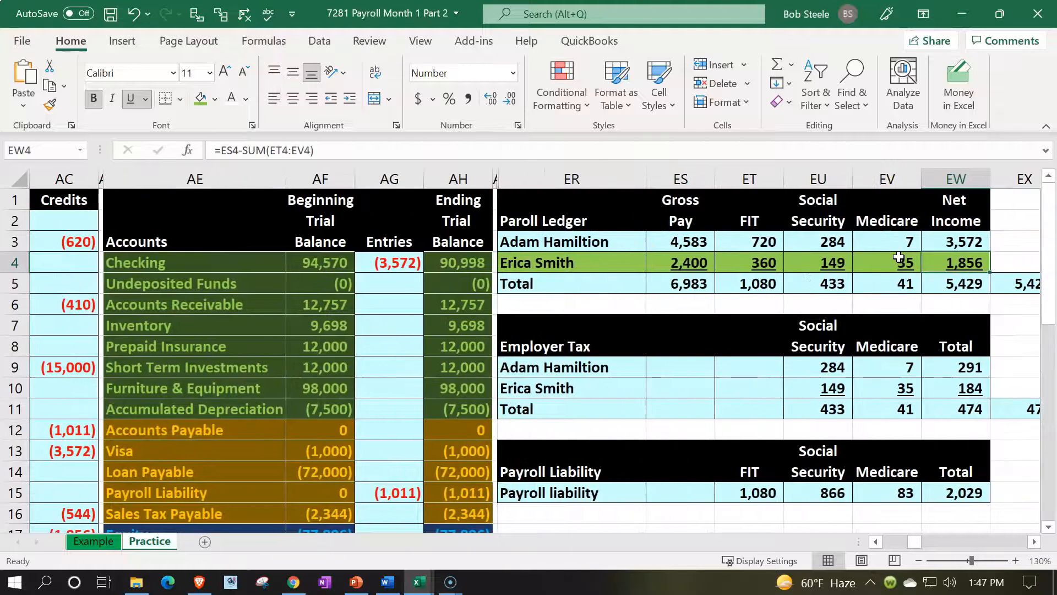
Compare the sum of the Payroll Expense debits in AB11:AB15 with the total gross pay in the payroll ledger.
key("Left")
key("Left")
key("Left")
key("Left")
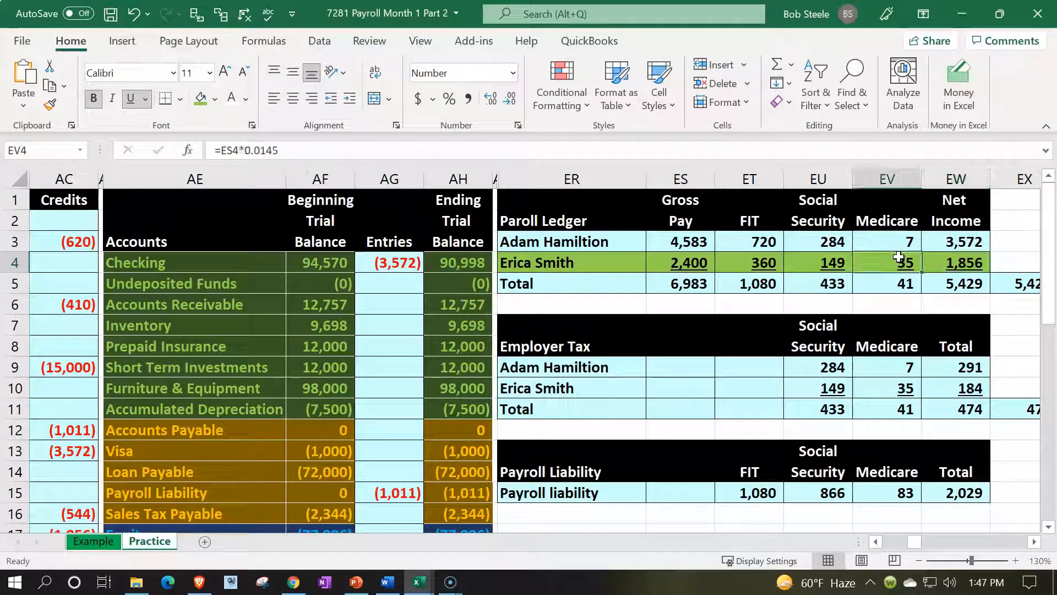
key("Left")
key("Left")
key("Left")
key("Left")
key("Left")
key("Left")
key("Left")
key("Left")
key("Left")
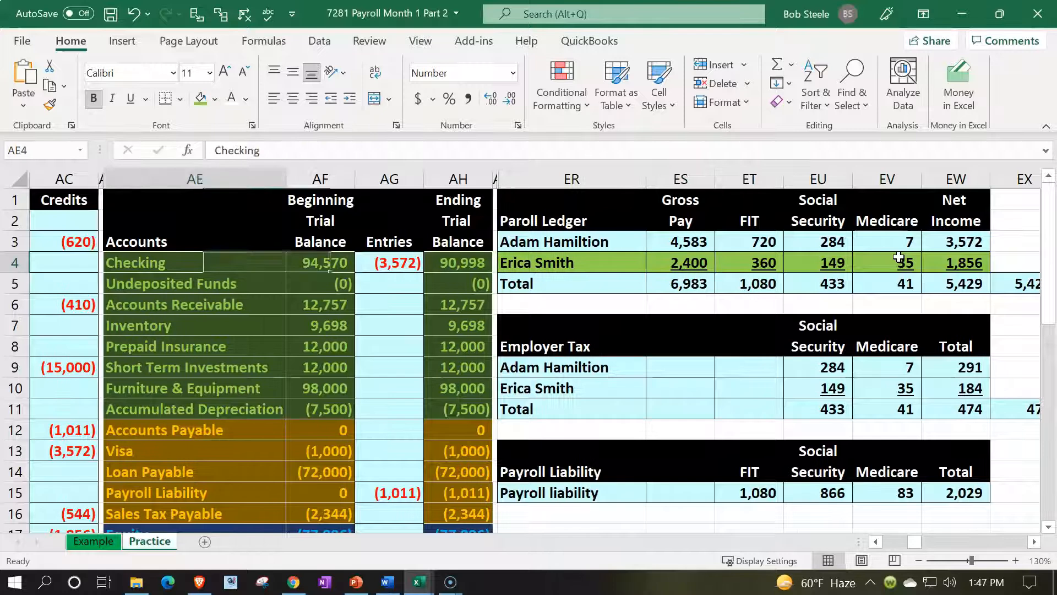
scroll(459, 425, "down", 1)
left_click_drag(254, 346, 253, 438)
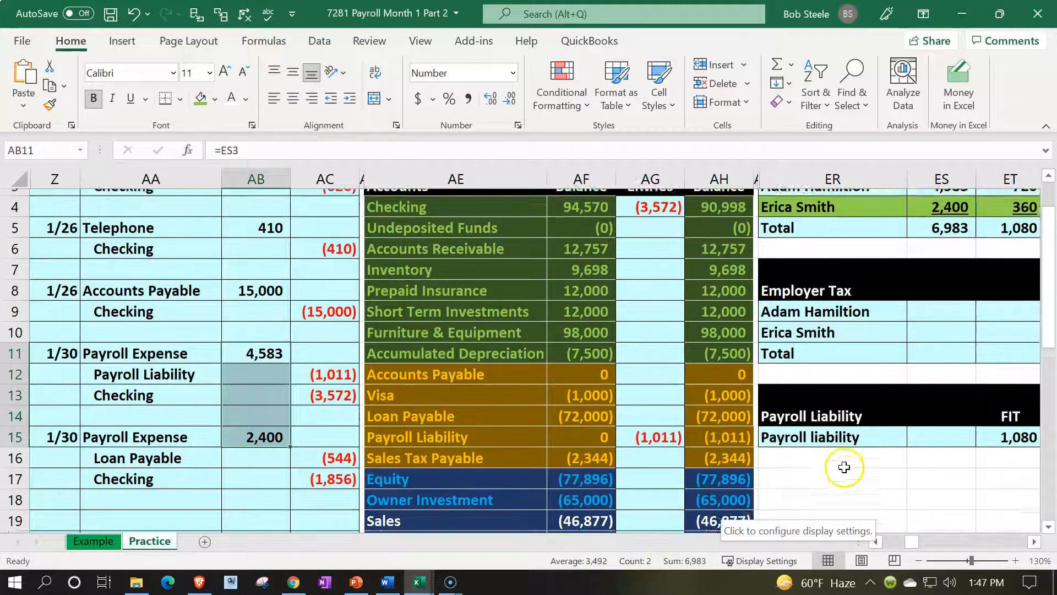
scroll(870, 413, "up", 1)
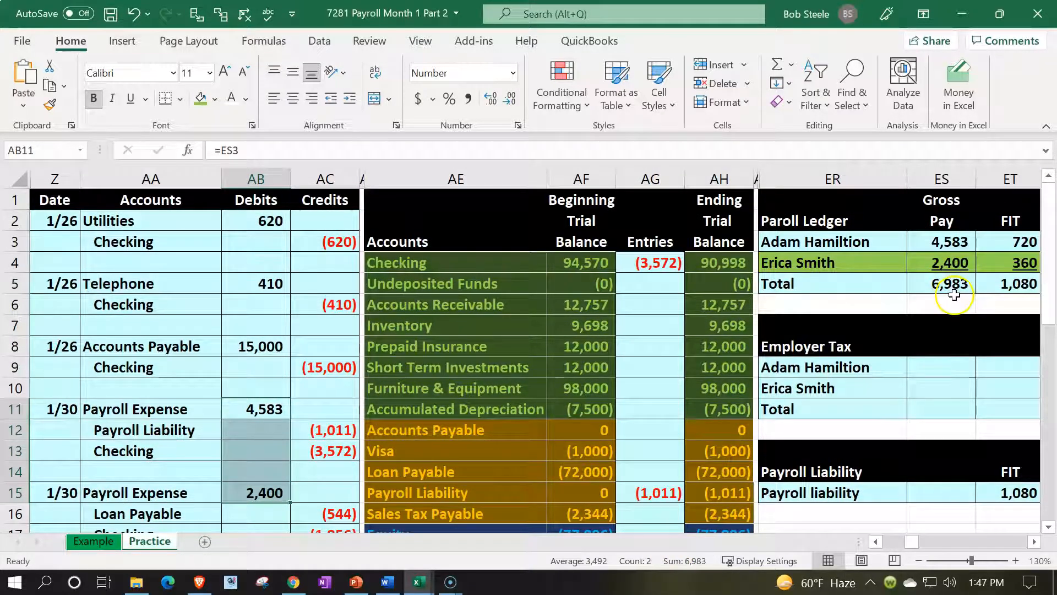
Compare the sum of the withholding credits in AC12 and AC16 with the sum of the ledger's withholding totals in ET5:EV5.
left_click(441, 453)
scroll(432, 465, "down", 1)
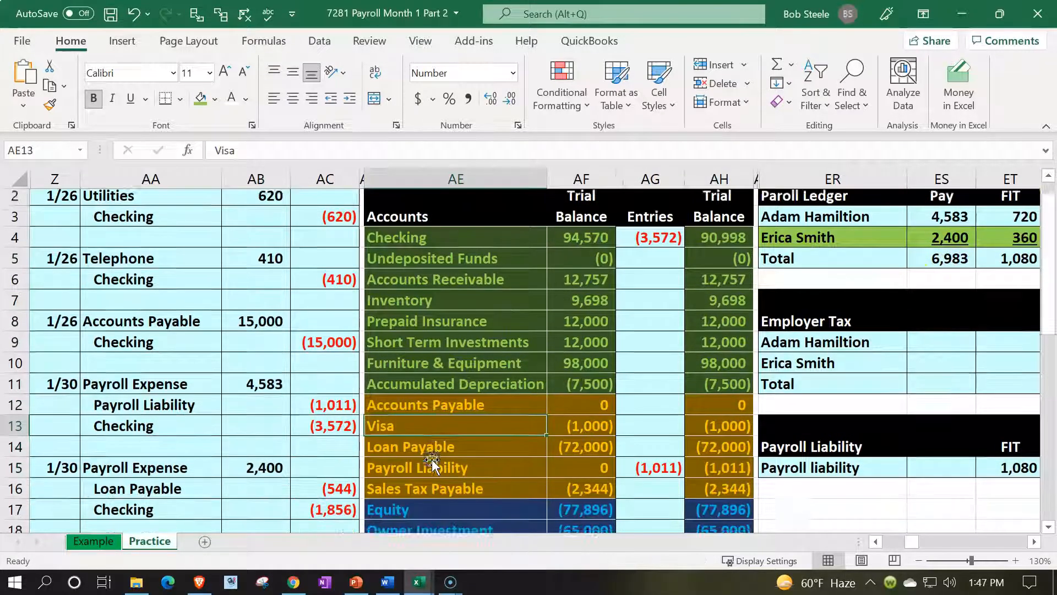
scroll(432, 466, "down", 1)
left_click(332, 367)
left_click(337, 450, "ctrl")
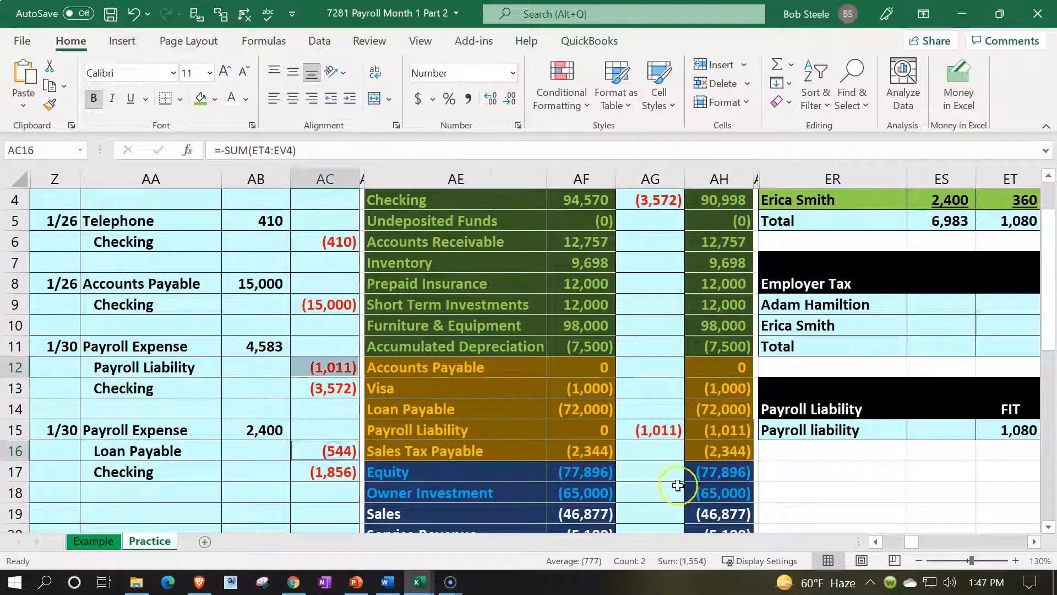
scroll(876, 501, "up", 1)
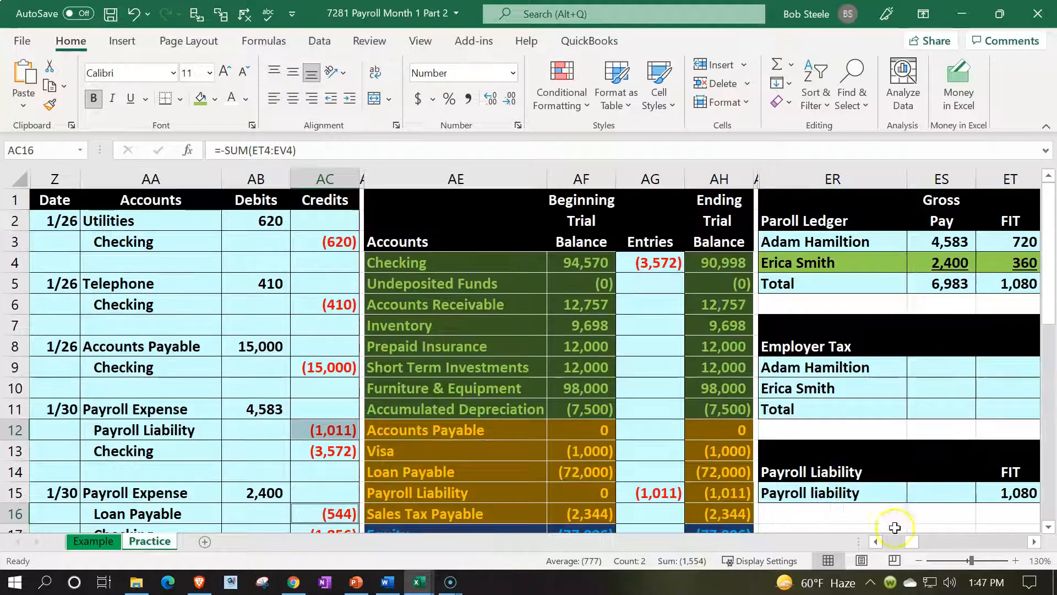
left_click(1035, 541)
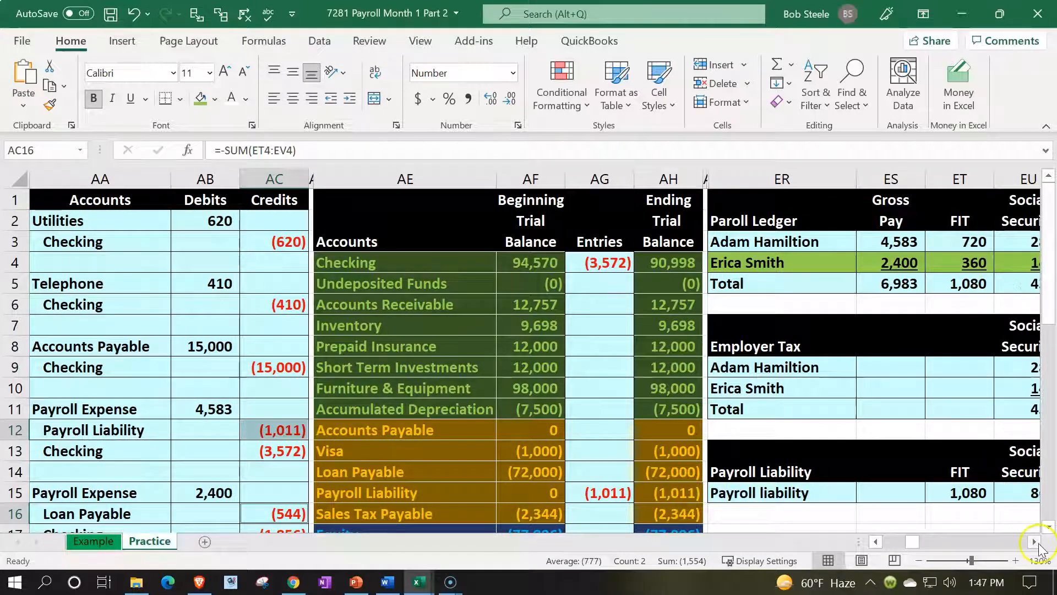
left_click(1035, 541)
left_click(1035, 542)
left_click_drag(887, 367, 818, 347)
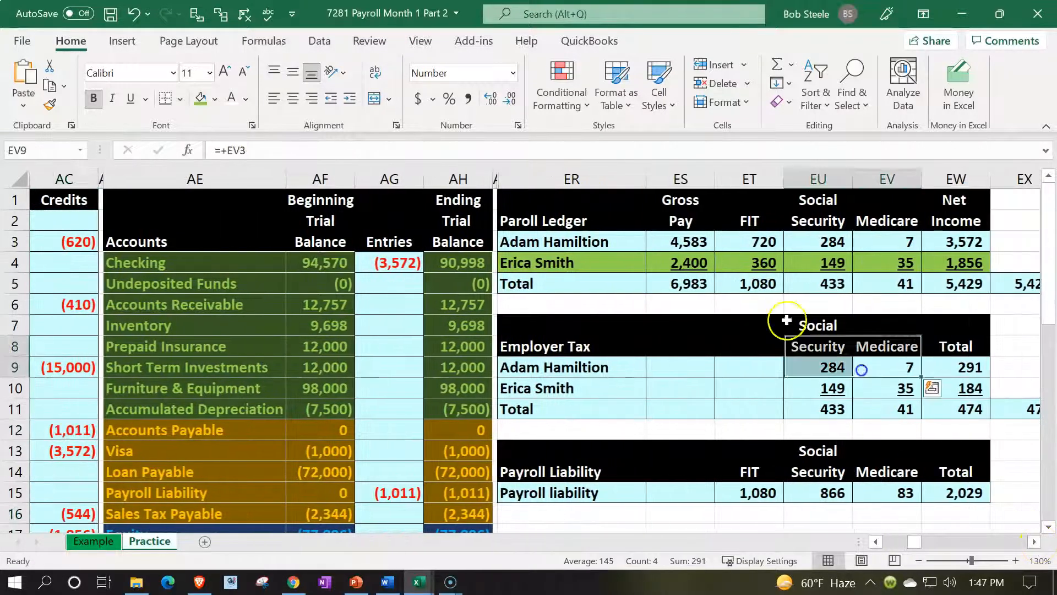
left_click_drag(774, 282, 886, 283)
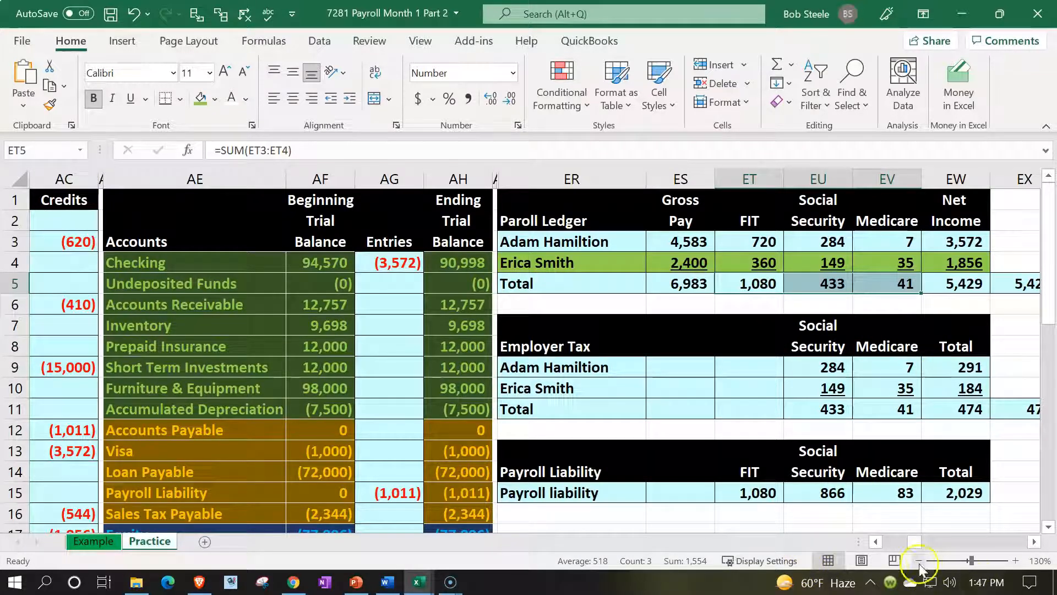
Compare the sum of the Checking credits in AC13 and AC17 with the total net income in the payroll ledger.
left_click_drag(915, 542, 906, 542)
scroll(474, 449, "down", 2)
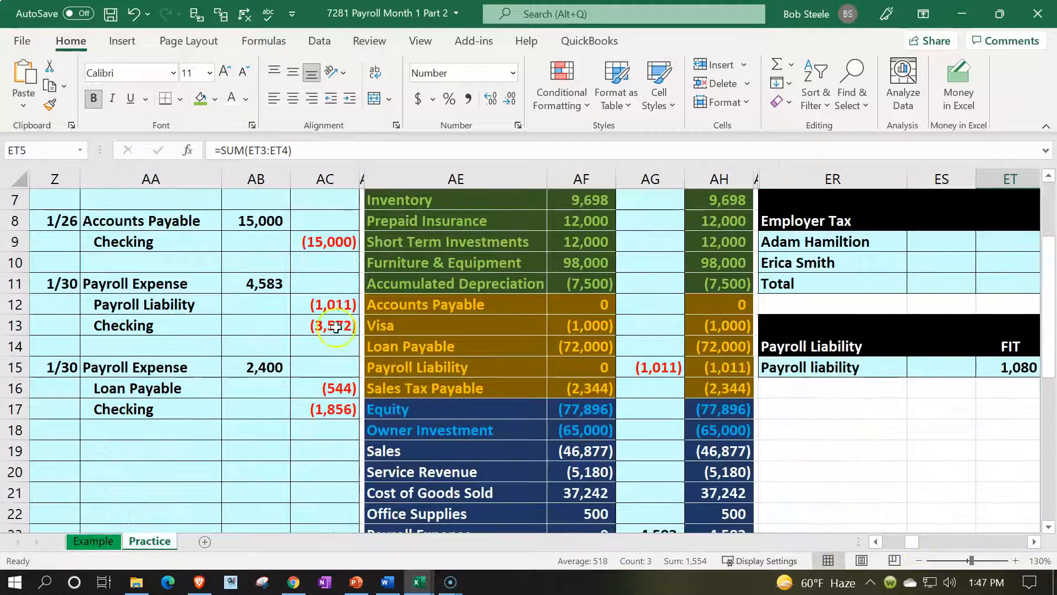
left_click(334, 325)
left_click(334, 410, "ctrl")
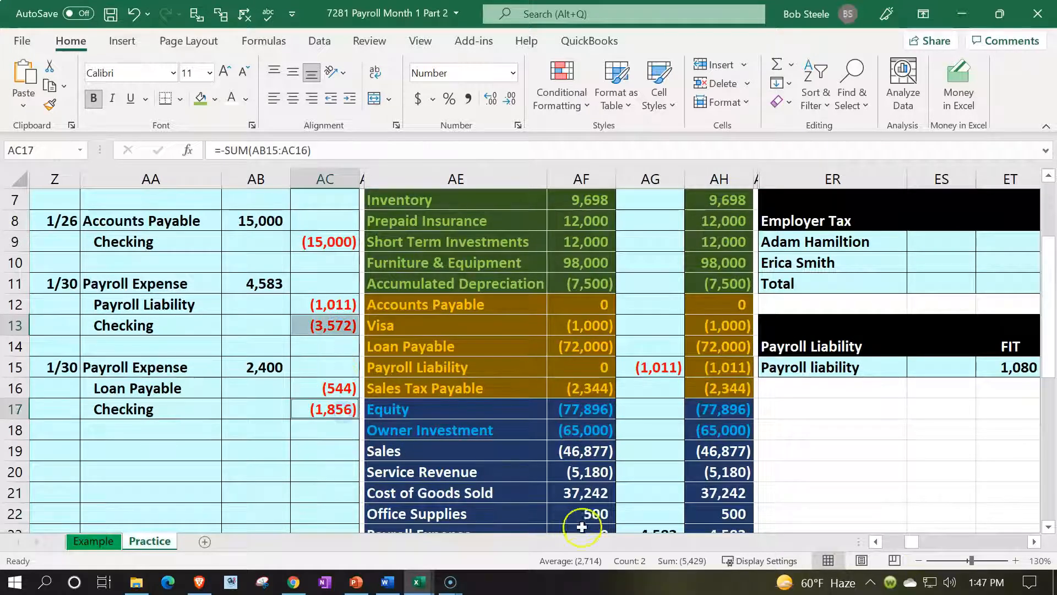
scroll(795, 462, "up", 2)
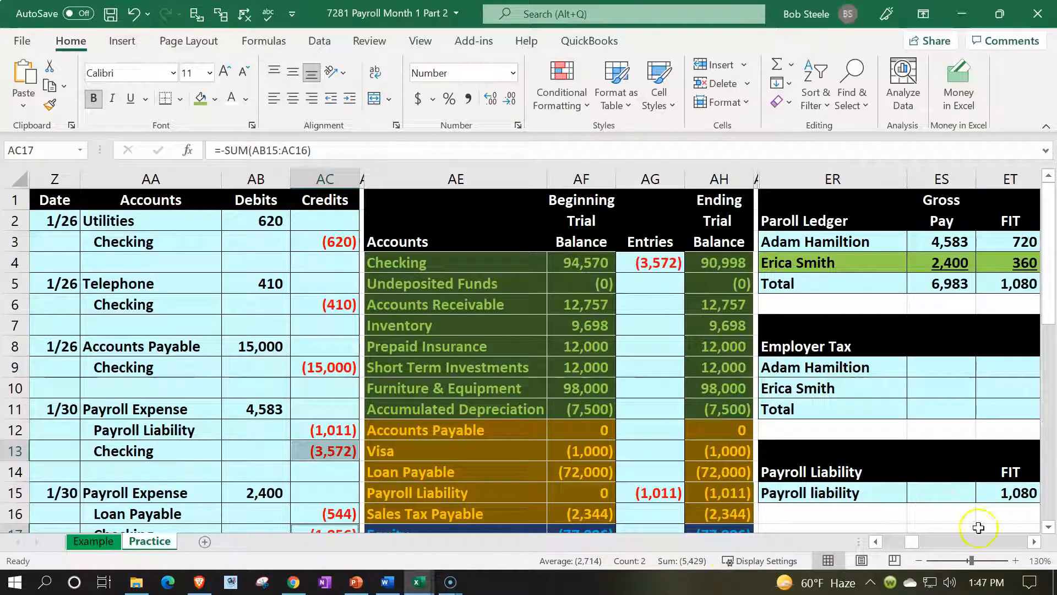
left_click(1034, 541)
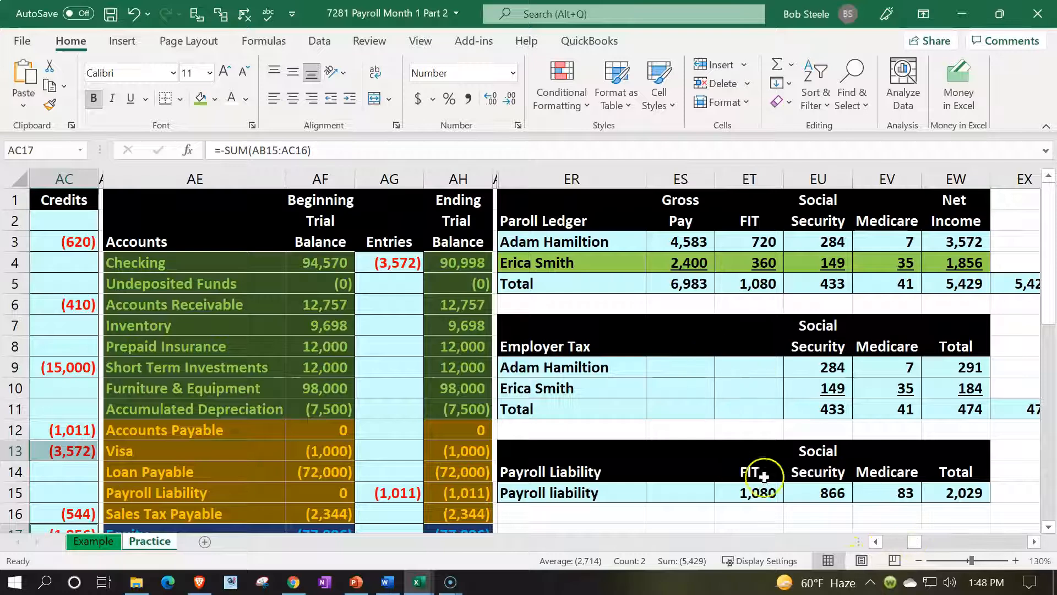
left_click_drag(917, 547, 909, 546)
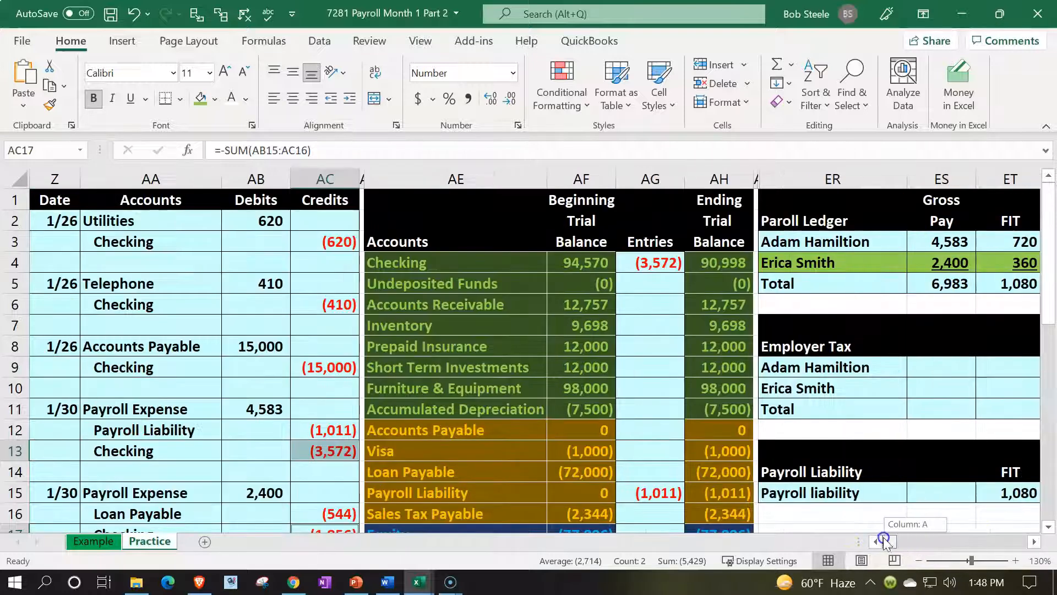
Post the second employee's Payroll Expense to the trial balance by extending the entry in AG23 to =AB11+AB15.
left_click(583, 430)
scroll(560, 438, "down", 1)
scroll(560, 437, "down", 2)
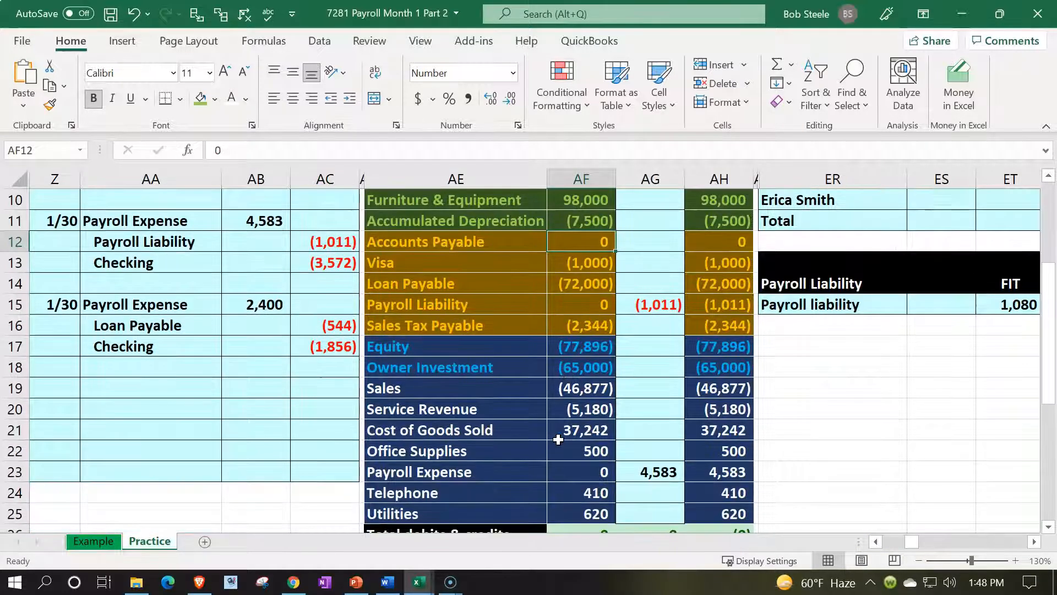
left_click_drag(203, 302, 255, 298)
key("Down")
key("Down")
key("Down")
key("Down")
key("Down")
key("Down")
key("Down")
key("Down")
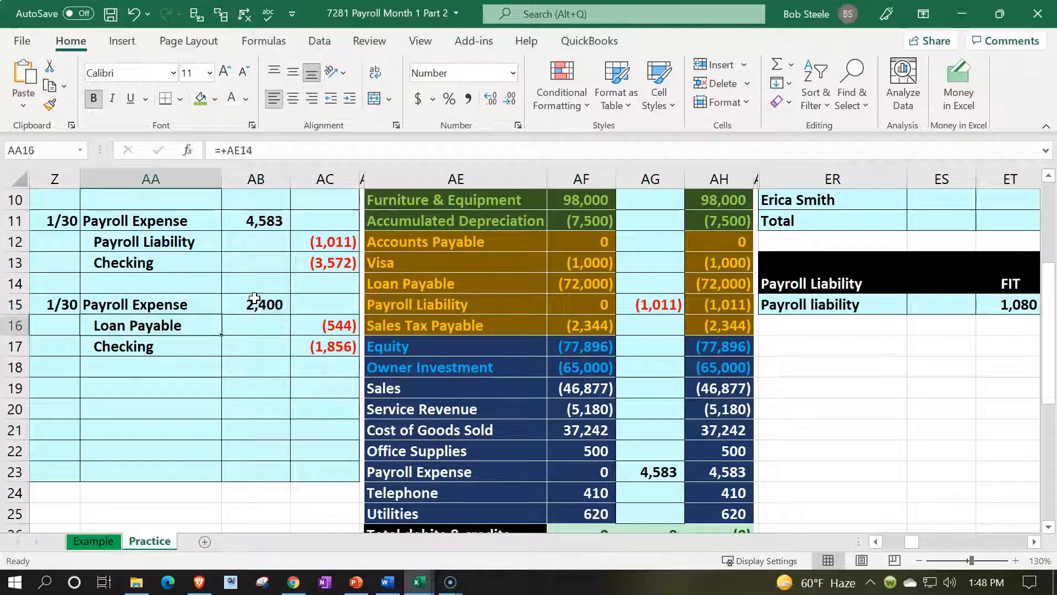
key("Right")
key("Right")
key("Right")
key("Right")
key("Right")
key("Right")
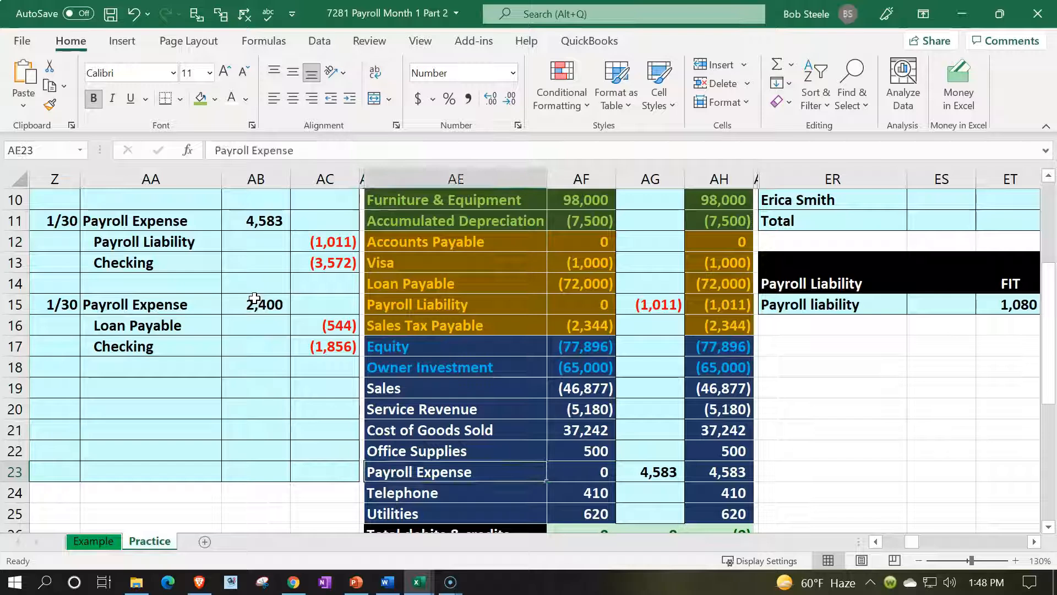
key("F2")
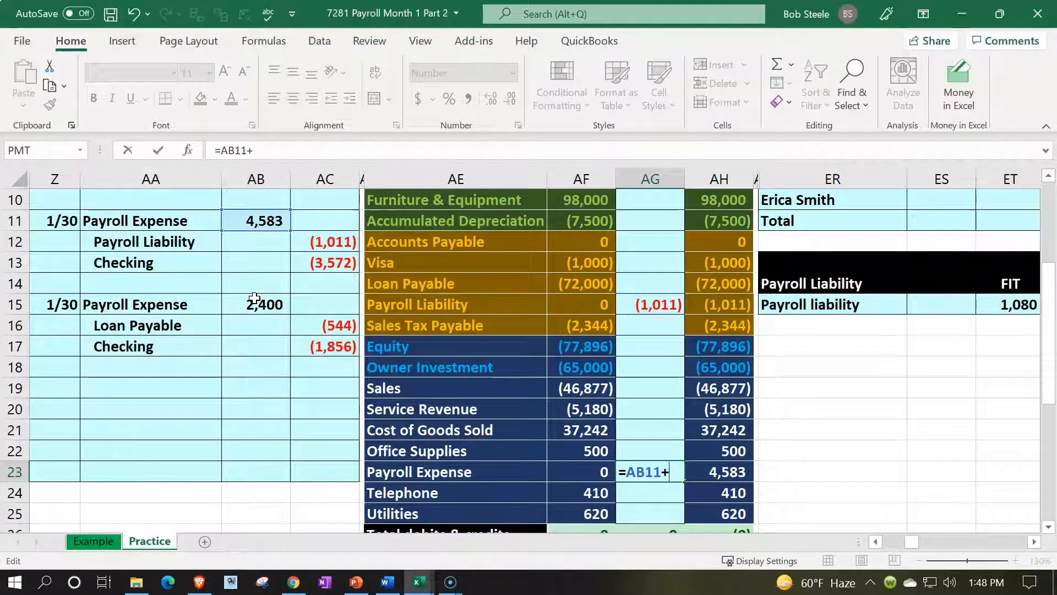
type("+")
key("Left")
key("Left")
key("Left")
key("Left")
key("Up")
key("Up")
key("Up")
key("Up")
key("Up")
key("Up")
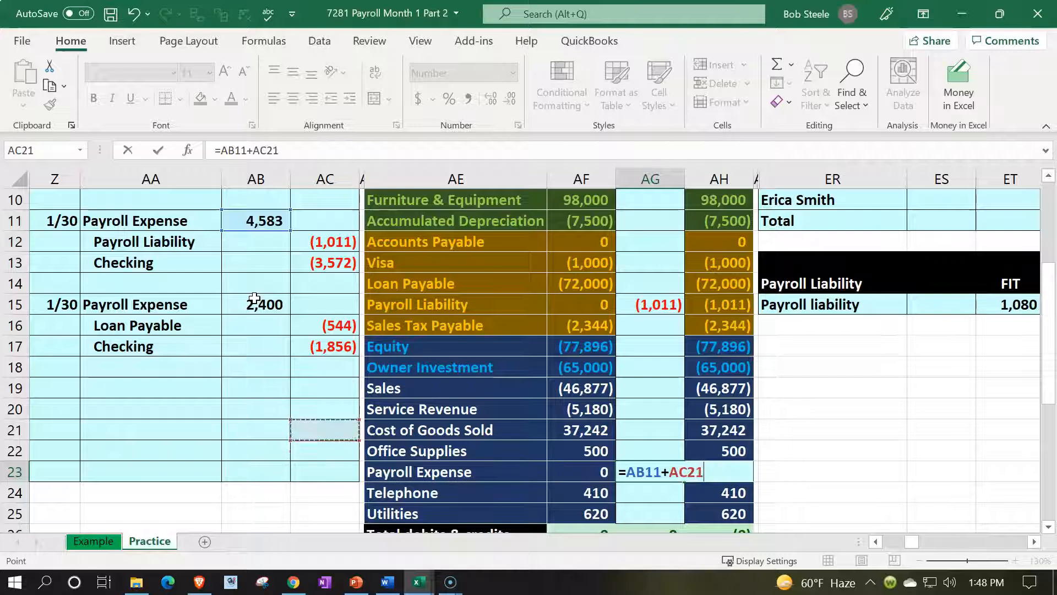
key("Up")
key("Up")
key("Left")
key("Return")
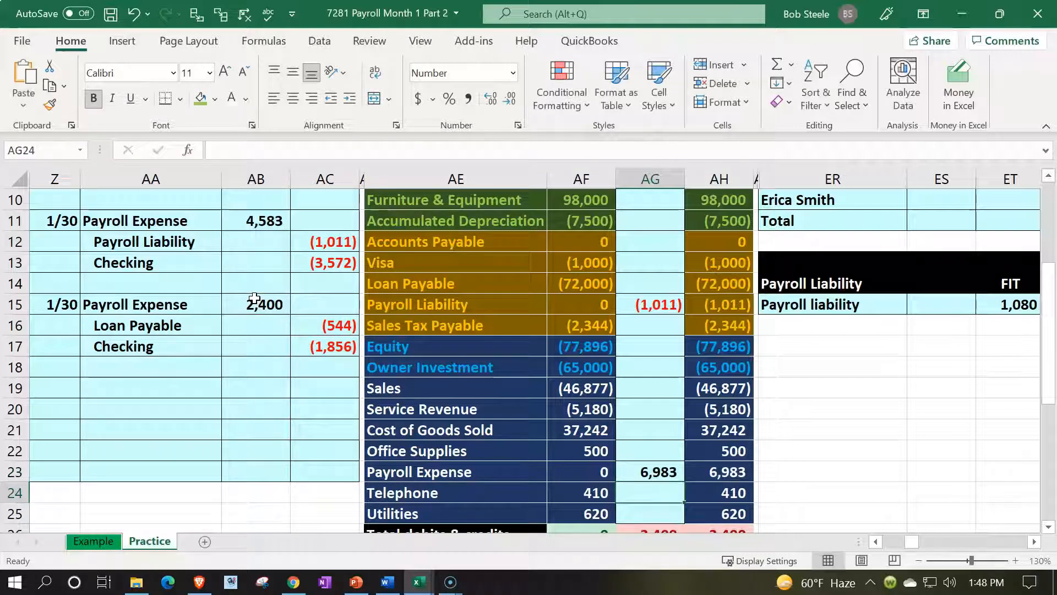
Post the second employee's withholdings to Payroll Liability by extending the entry in AG15 to =AC12+AC16.
key("Left")
key("Left")
key("Up")
key("Up")
key("Up")
key("Up")
key("Up")
key("Up")
key("Up")
key("Up")
key("Left")
key("Left")
key("Right")
key("Right")
key("Right")
key("Right")
key("Right")
key("Right")
key("Up")
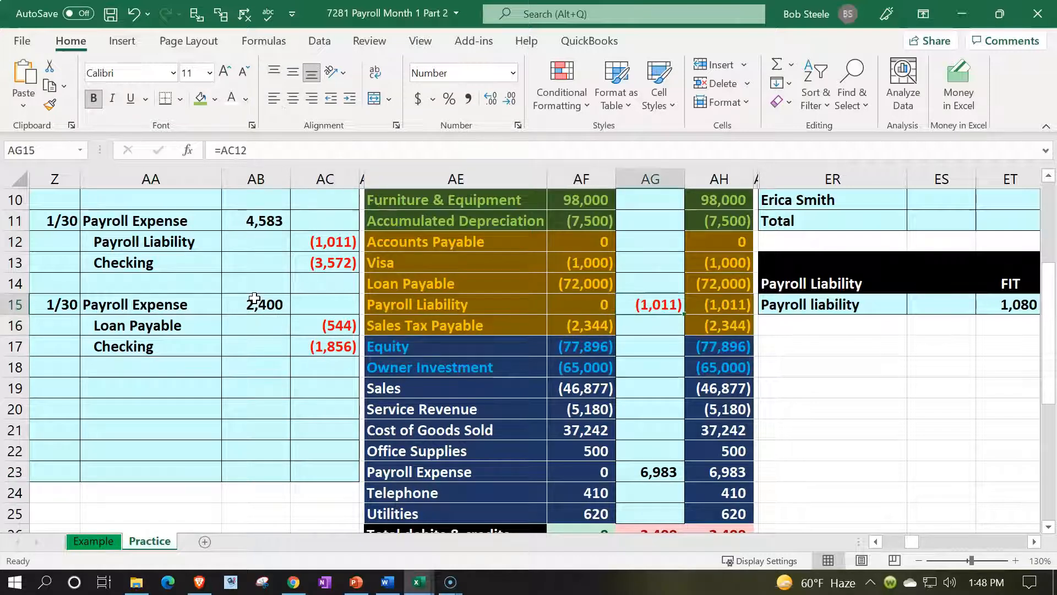
key("F2")
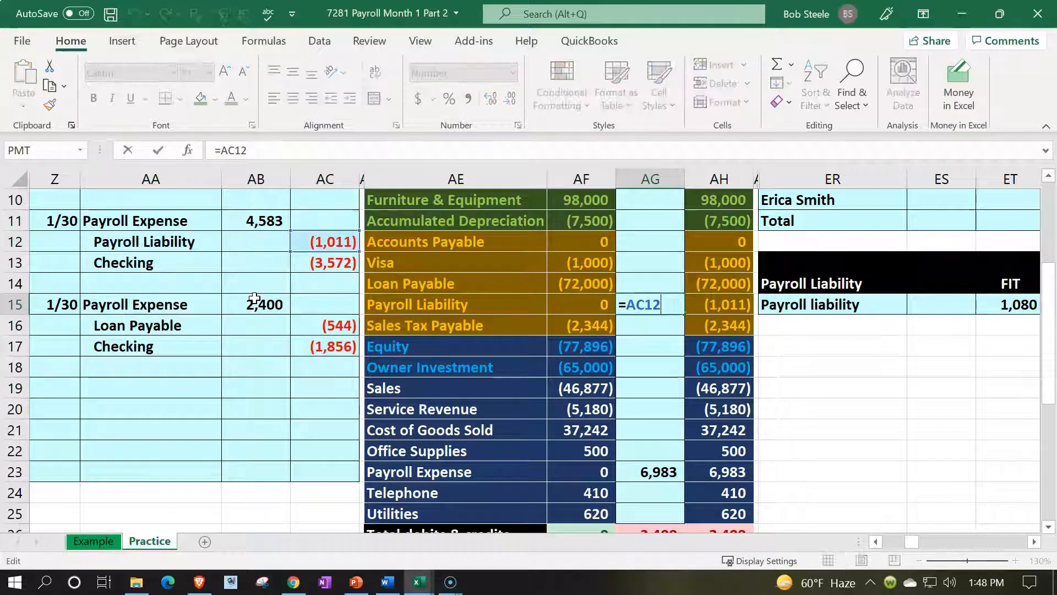
type("+")
key("Left")
key("Left")
key("Left")
key("Left")
key("Down")
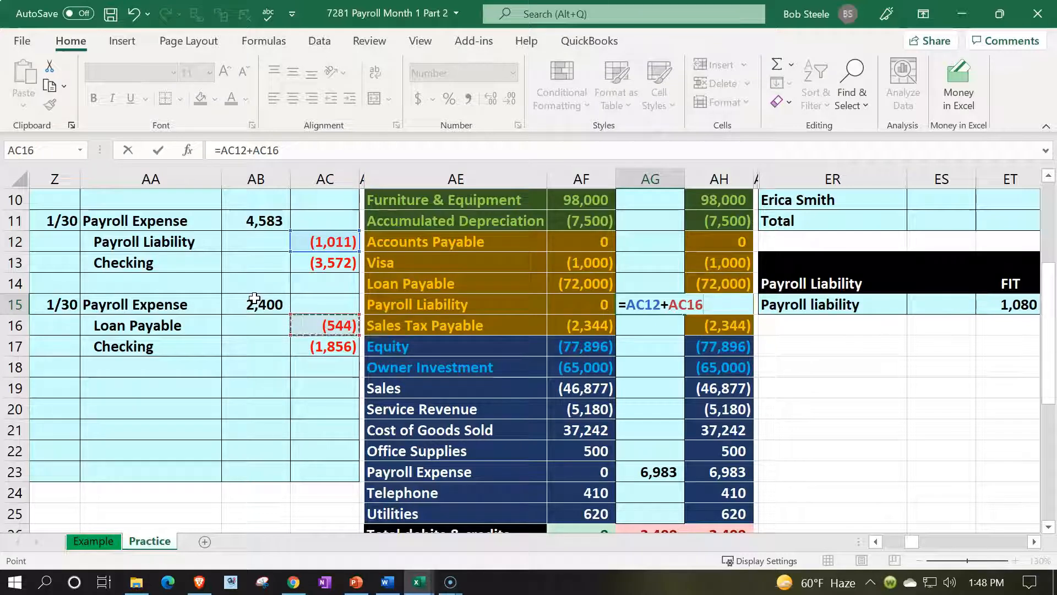
key("Return")
Post the second employee's Checking credit by extending the entry in AG4 to =AC13+AC17, and check the trial balance totals.
key("Left")
key("Left")
key("Left")
key("Left")
key("Down")
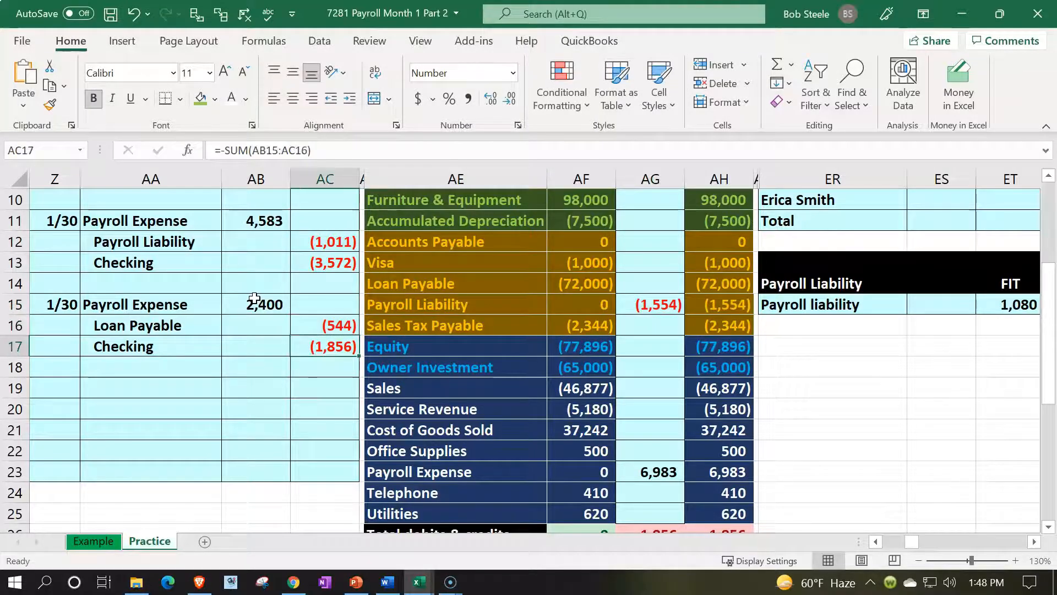
key("Up")
key("Up")
key("Up")
key("Up")
key("Up")
key("Up")
key("Up")
key("Up")
key("Up")
key("Up")
key("Up")
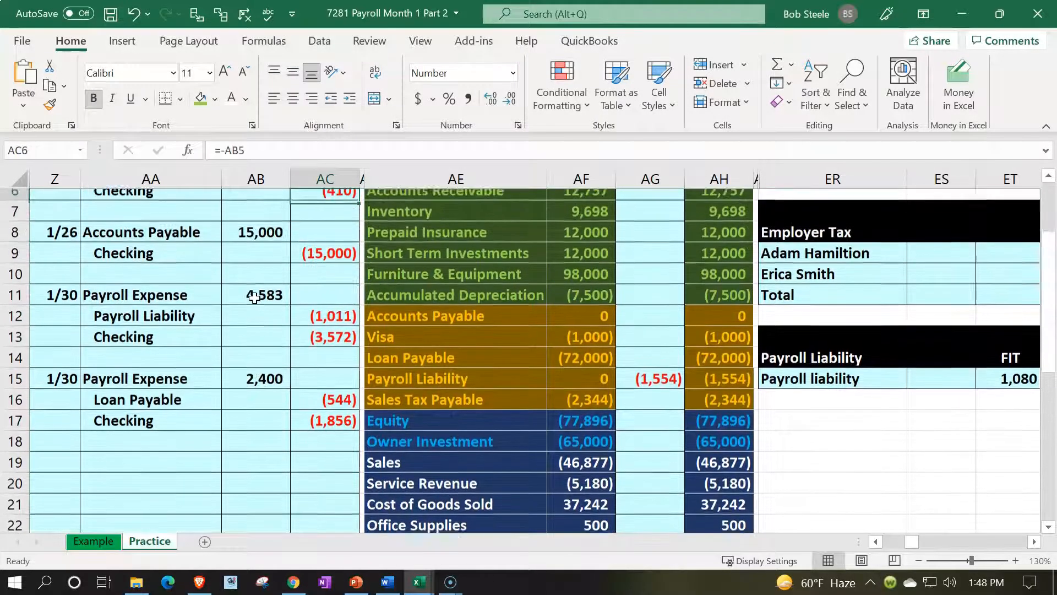
key("Up")
key("Up")
key("Right")
key("Right")
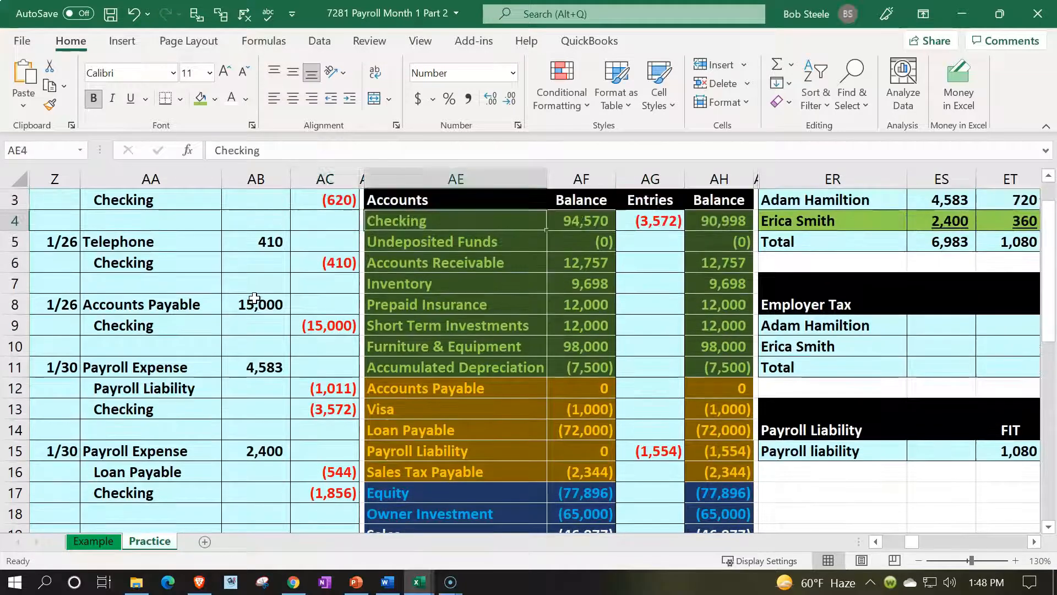
key("Right")
key("Right")
key("F2")
type("+")
key("Down")
key("Down")
key("Down")
key("Down")
key("Down")
key("Down")
key("Down")
key("Down")
key("Down")
key("Down")
key("Down")
key("Down")
key("Left")
key("Left")
key("Left")
key("Left")
key("Down")
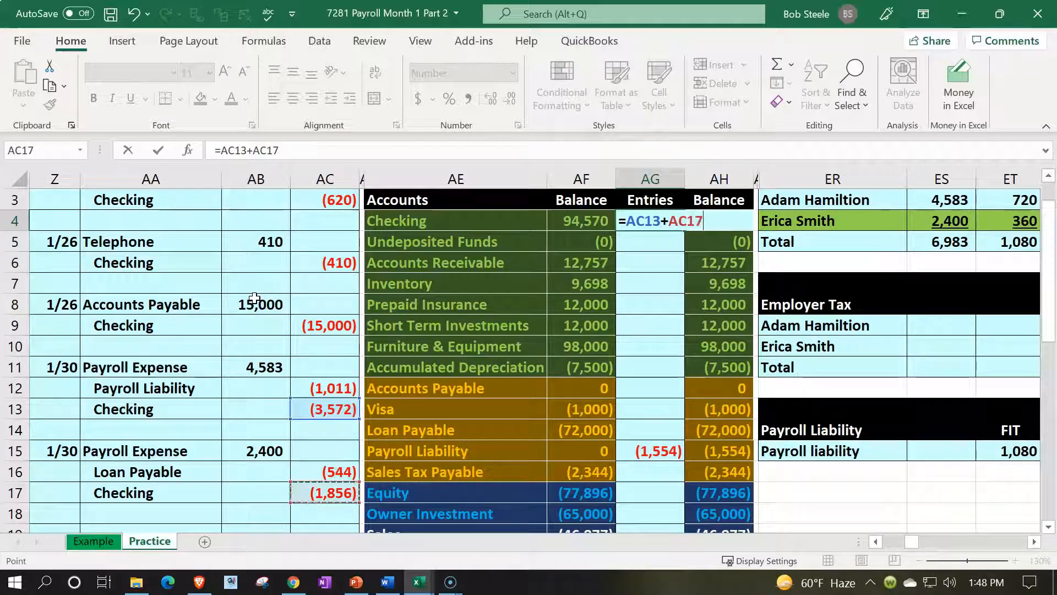
key("Return")
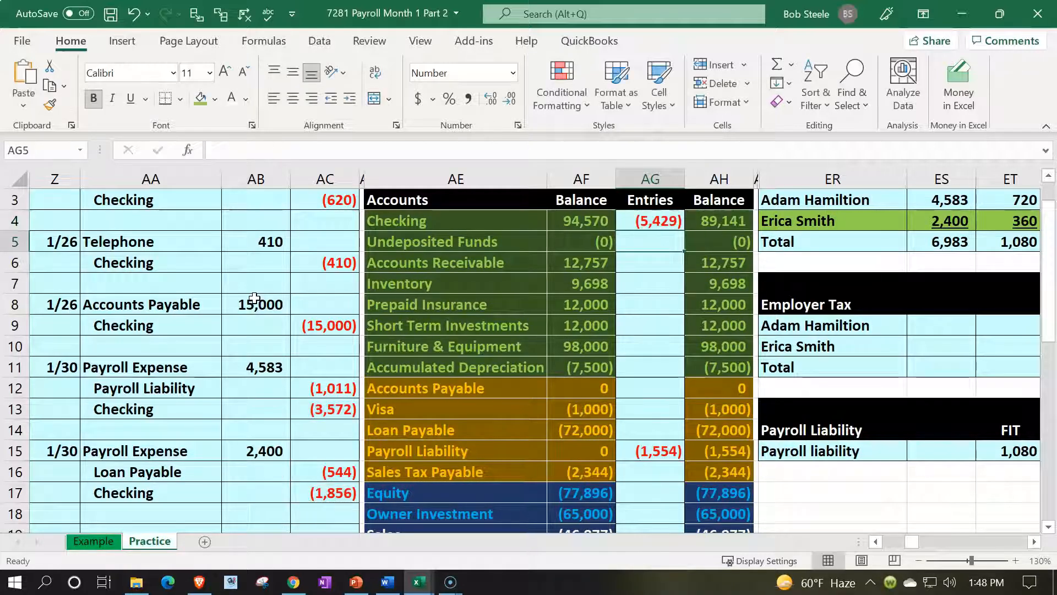
scroll(397, 380, "down", 3)
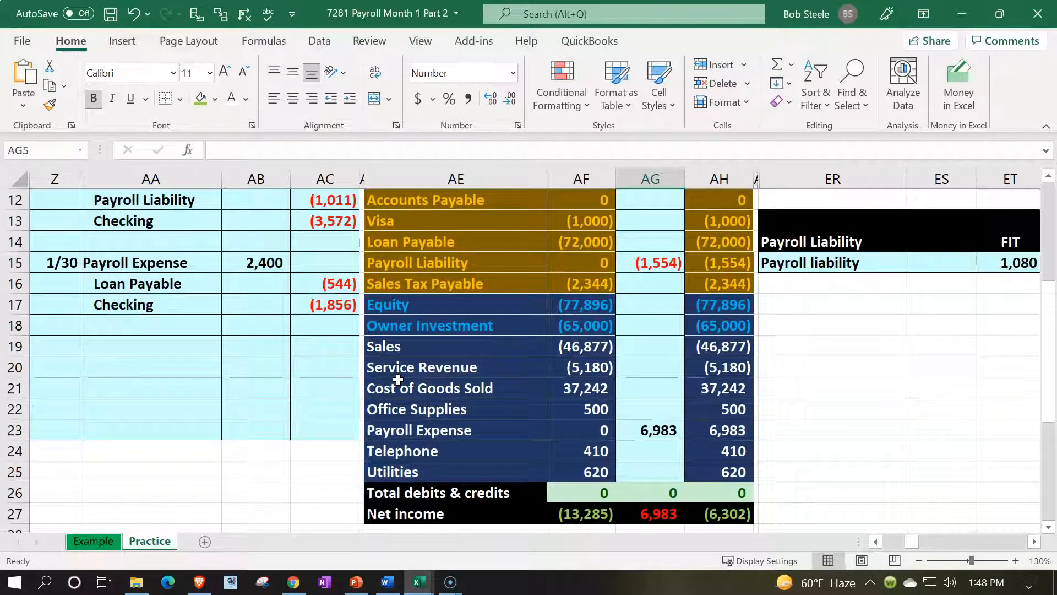
scroll(397, 380, "up", 2)
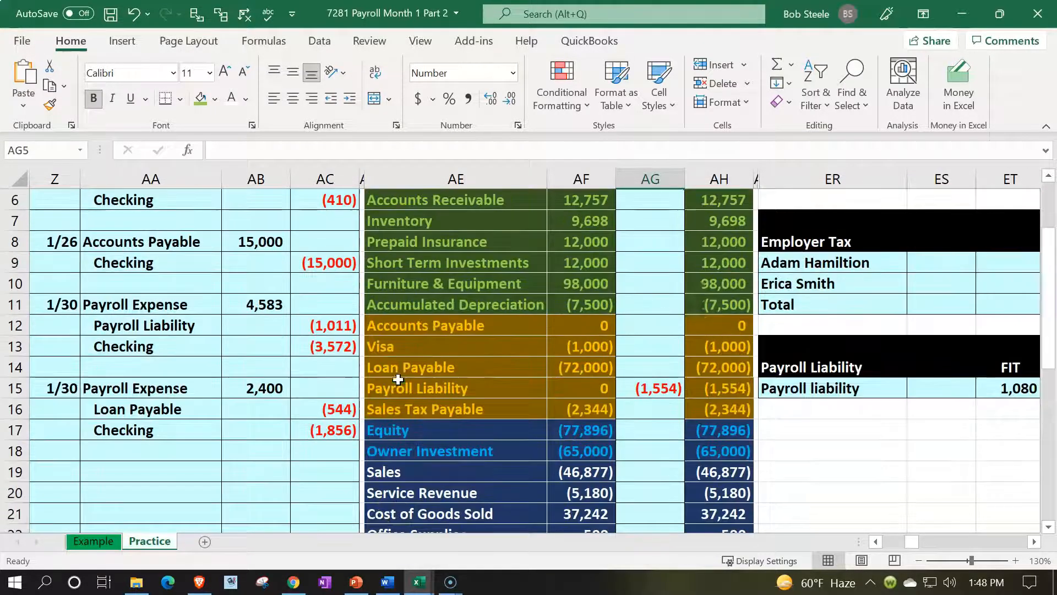
Examine the Social Security and Medicare amounts in the Employer Tax table alongside the employee withholdings in the payroll ledger.
left_click(745, 280)
key("Right")
key("Right")
key("Right")
key("Right")
key("Right")
key("Right")
key("Right")
key("Right")
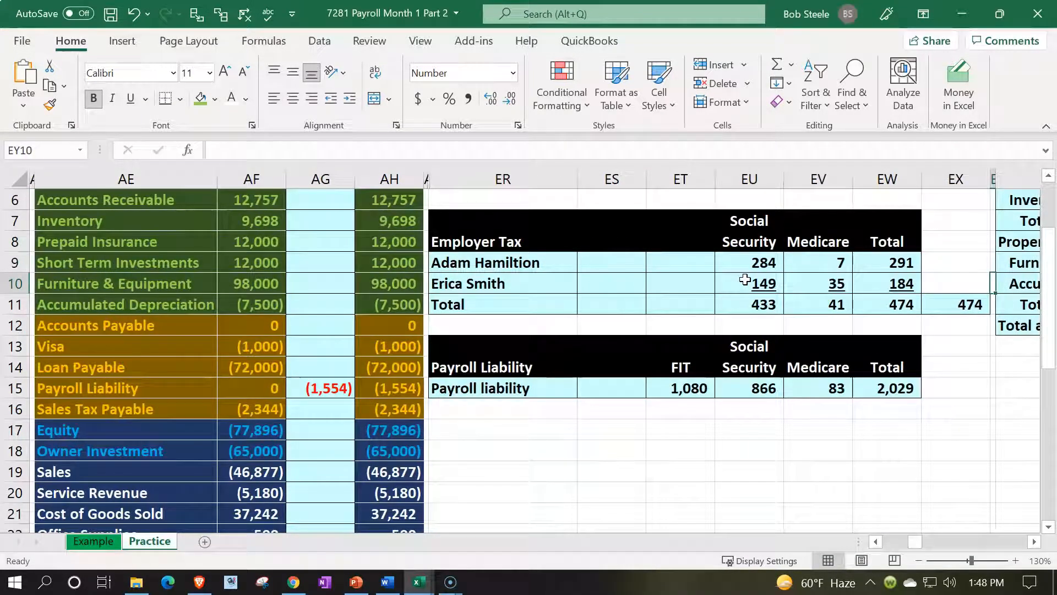
left_click(764, 309)
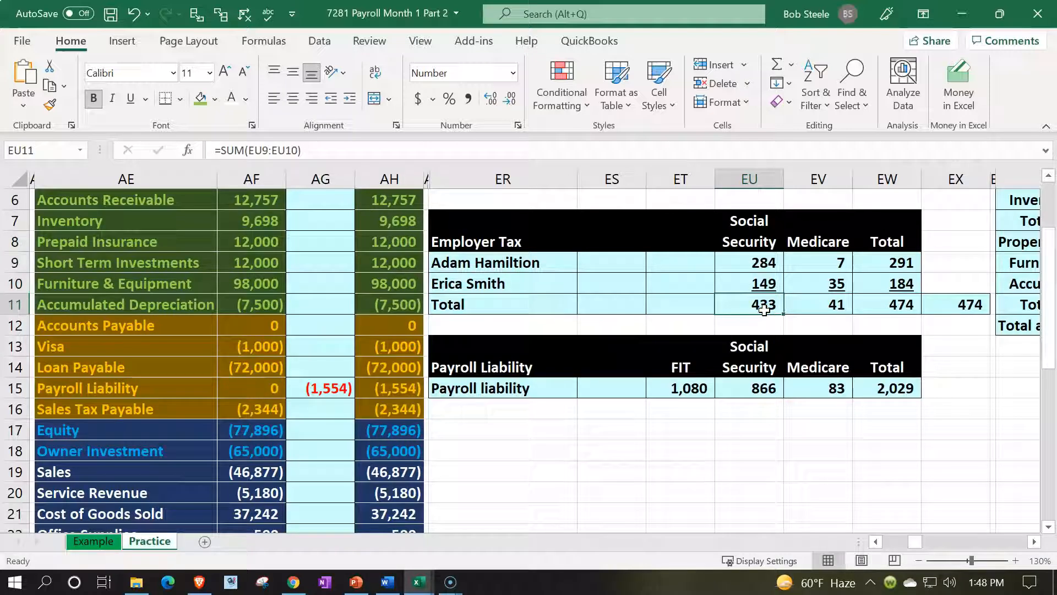
scroll(764, 310, "up", 2)
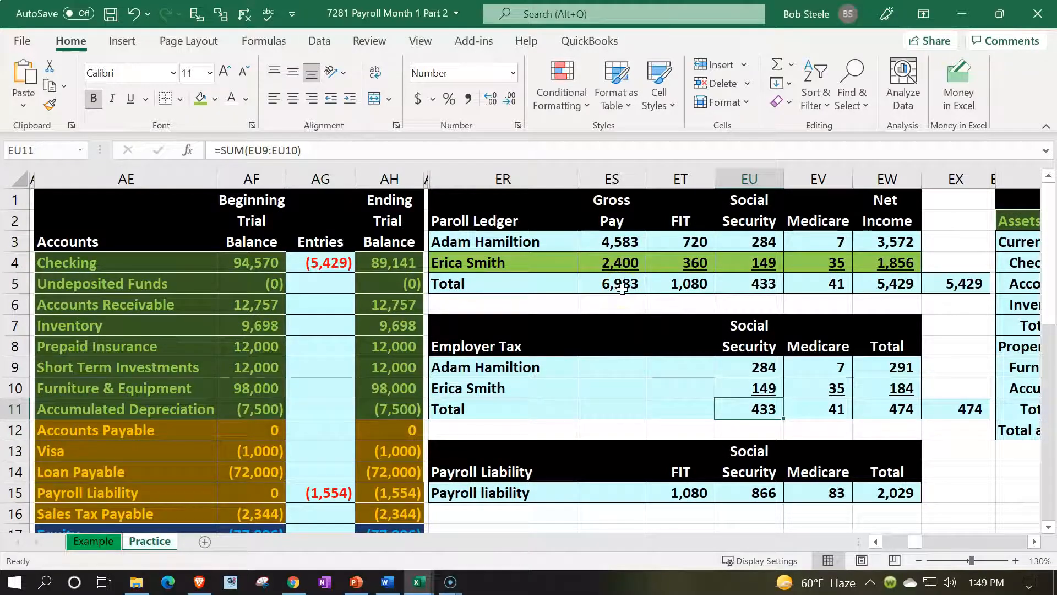
Examine the payroll journal entries alongside the Payroll Expense row of the trial balance.
scroll(621, 288, "down", 3)
left_click(616, 401)
key("Left")
key("Left")
key("Left")
key("Left")
key("Left")
key("Left")
key("Left")
key("Left")
key("Left")
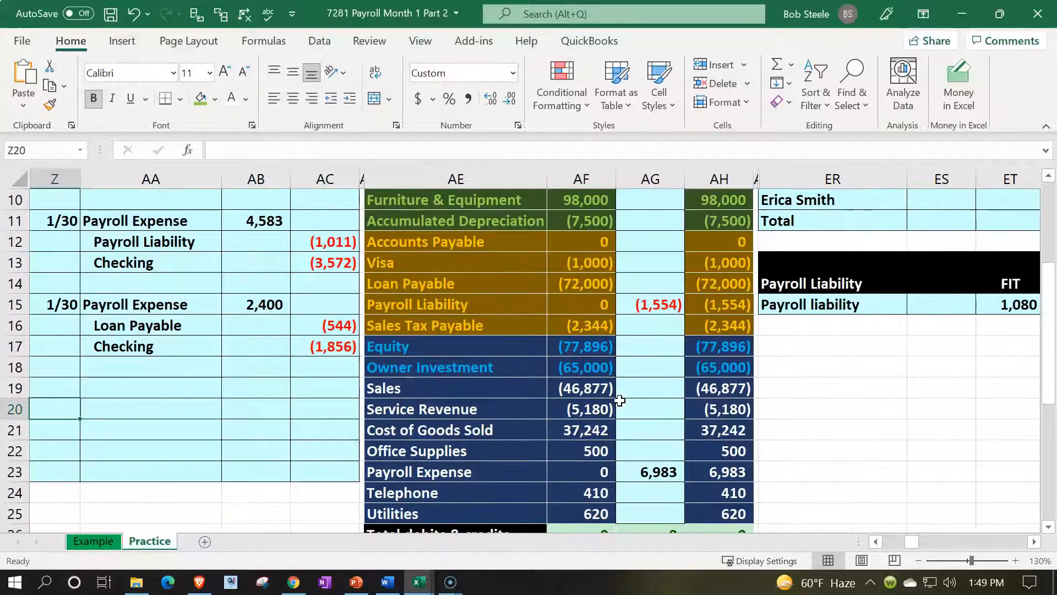
scroll(620, 400, "down", 1)
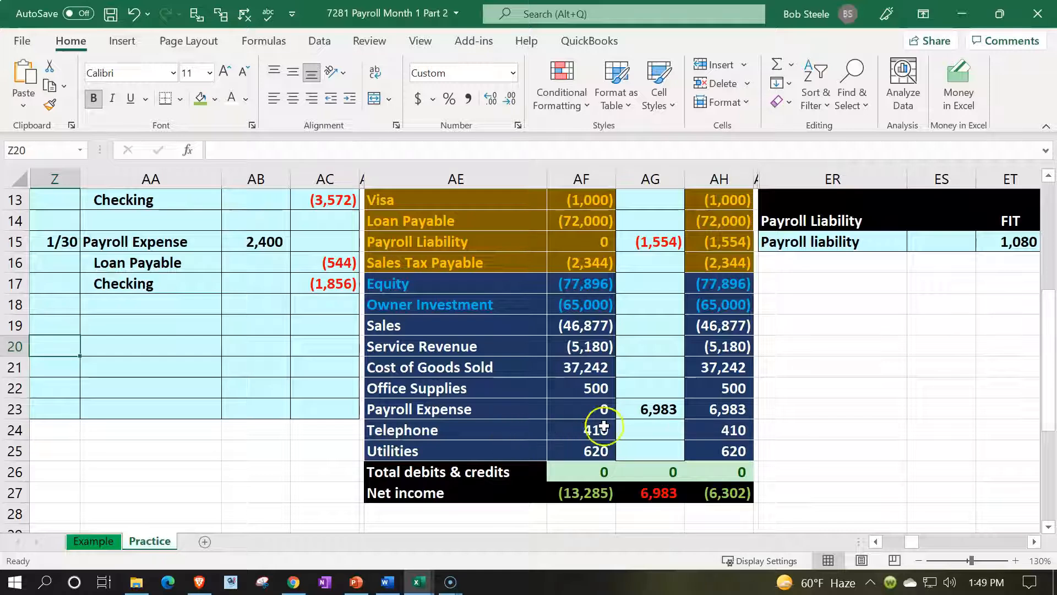
left_click(704, 416)
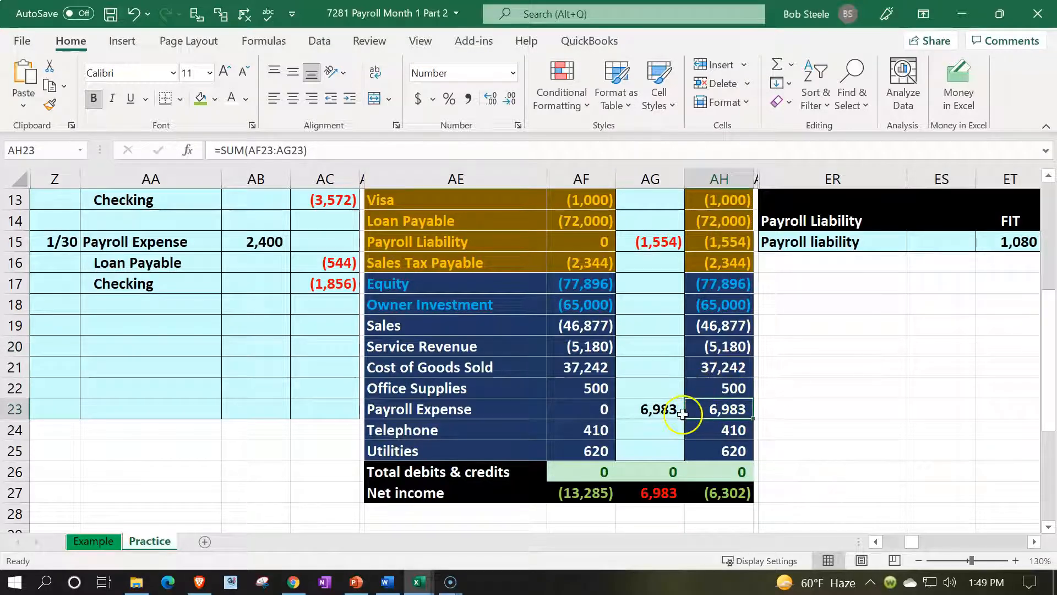
Insert blank cells across AE24:AH24, above the Telephone account in the trial balance, shifting the existing cells down.
left_click_drag(505, 438, 703, 424)
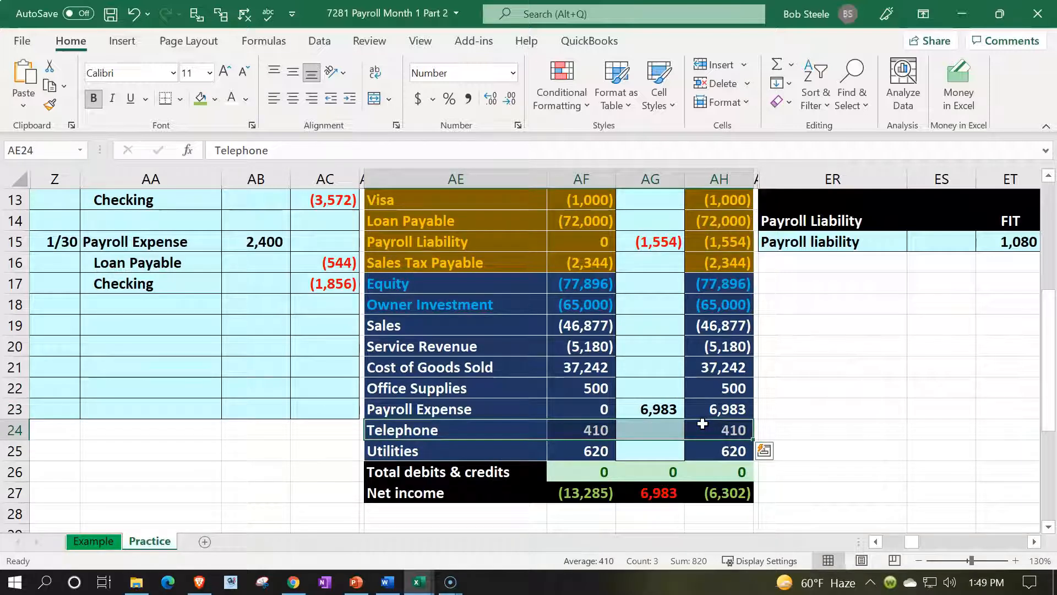
right_click(660, 432)
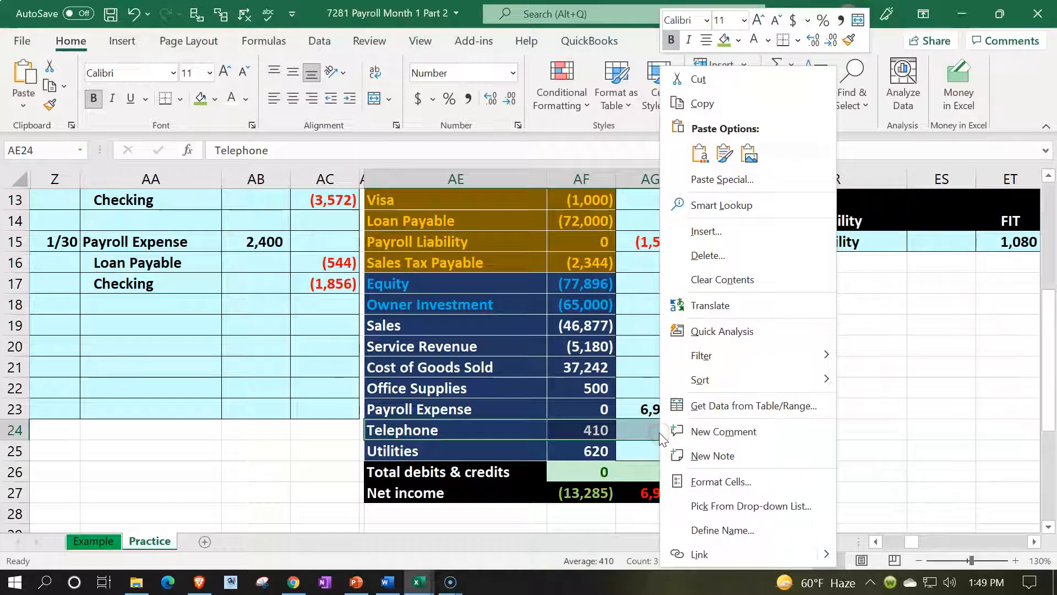
left_click(706, 232)
left_click(643, 242)
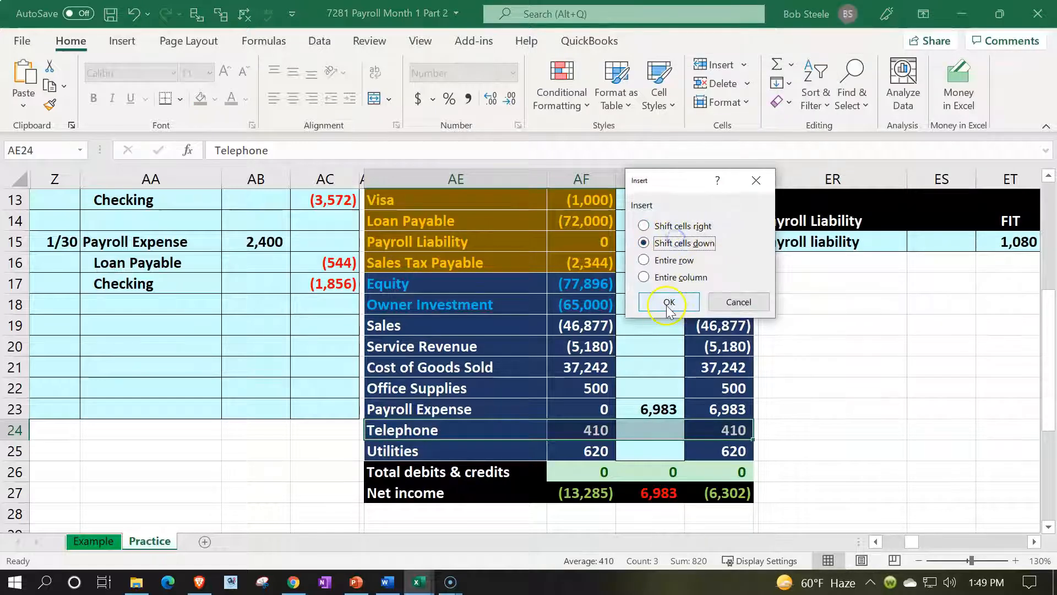
left_click(670, 302)
Name the new trial balance account in AE24 Payroll Tax Expense and give it a beginning balance of 0.
left_click(436, 432)
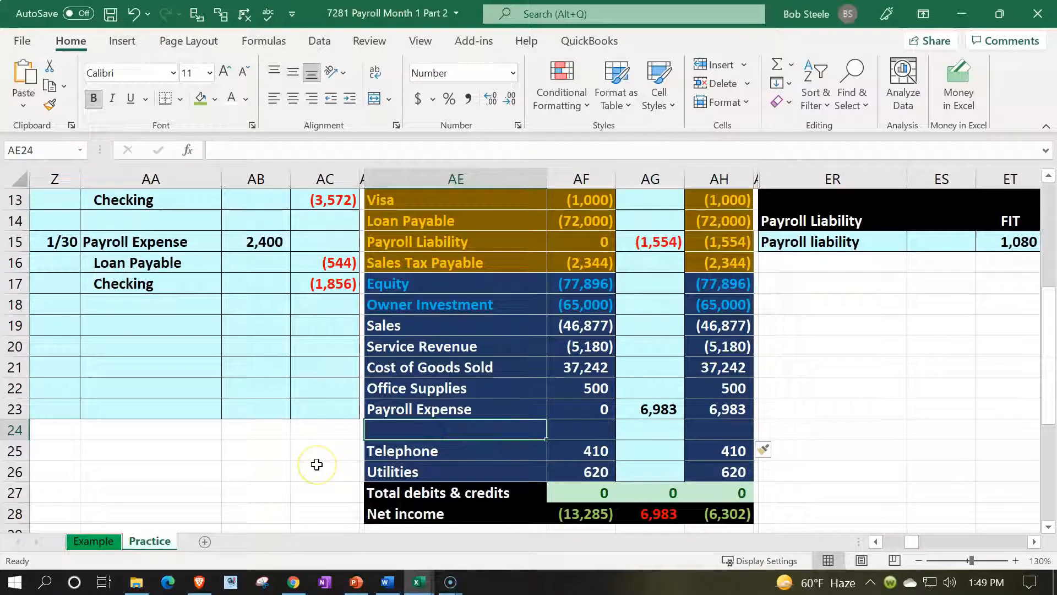
type("Payroll R")
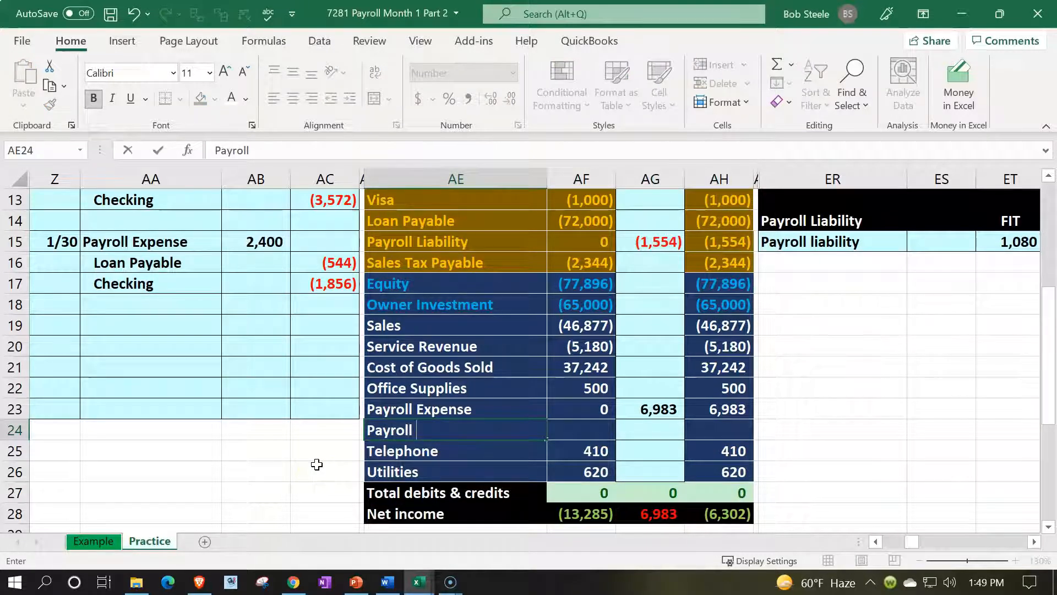
key("BackSpace")
type("ta")
key("BackSpace")
key("BackSpace")
type("Tax Expense")
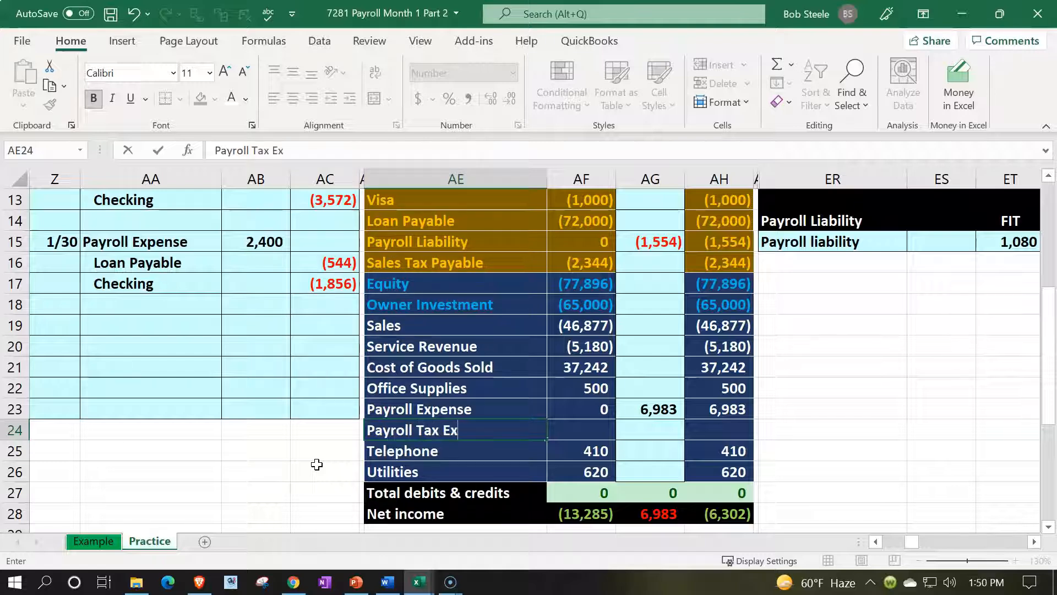
key("Tab")
type("0")
key("Return")
Copy the ending balance formula from Payroll Expense in AH23 to the Payroll Tax Expense row in AH24.
key("Right")
key("Right")
key("Right")
key("Up")
key("Up")
key("ctrl+c")
key("Down")
key("ctrl+v")
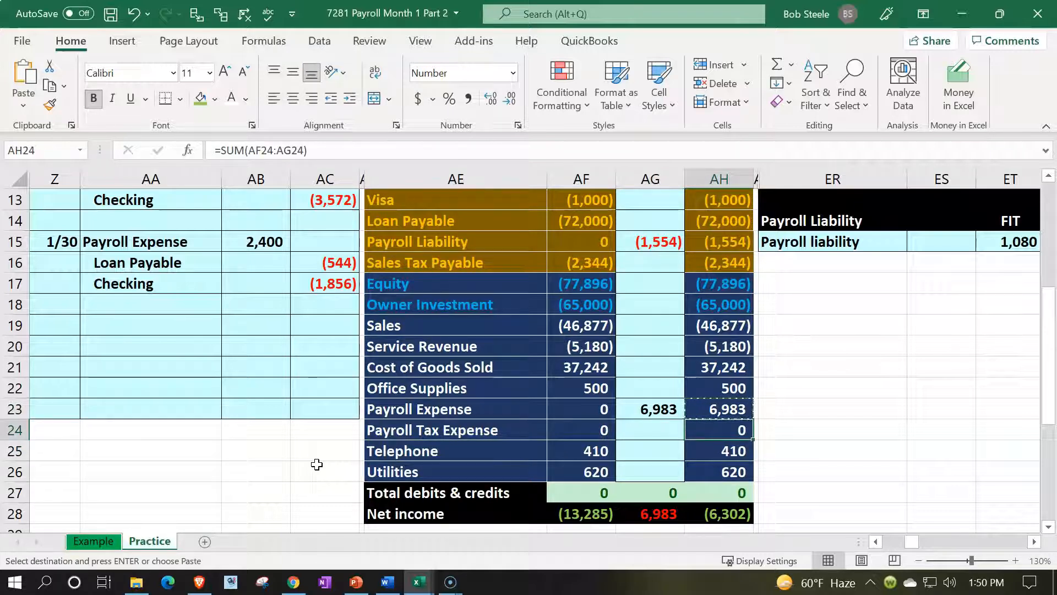
Start a new journal entry in Z19 with the date 1/30.
key("Left")
key("Left")
key("Left")
key("Left")
key("Left")
key("Left")
key("Up")
key("Up")
key("Up")
key("Up")
key("Up")
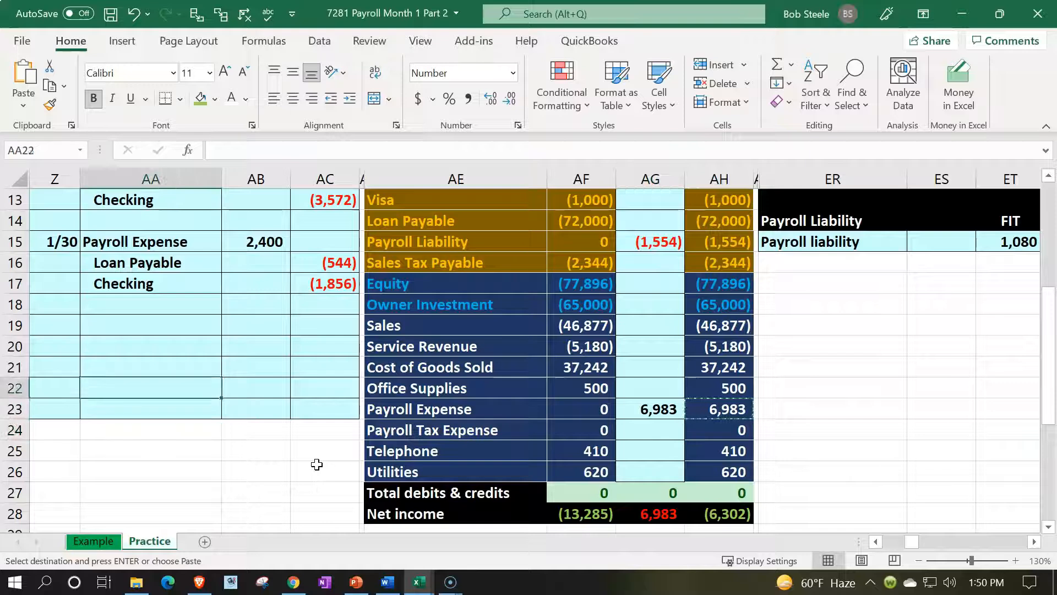
key("Left")
type("1/30")
key("Return")
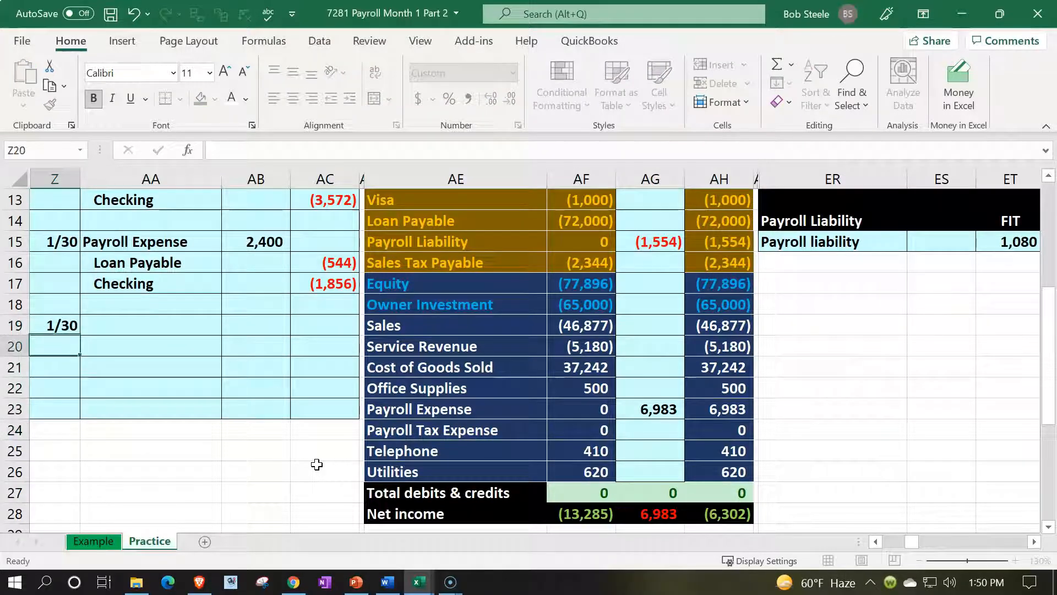
Set the debit account in AA19 to Payroll Tax Expense by referencing AE24.
key("Right")
key("Up")
type("+")
key("Right")
key("Right")
key("Right")
key("Down")
key("Down")
key("Down")
key("Down")
key("Down")
key("Right")
key("Return")
Set the credit account in AA20 to Payroll Liability by referencing AE15, and indent it.
type("+")
key("Right")
key("Right")
key("Right")
key("Up")
key("Up")
key("Up")
key("Up")
key("Up")
key("Right")
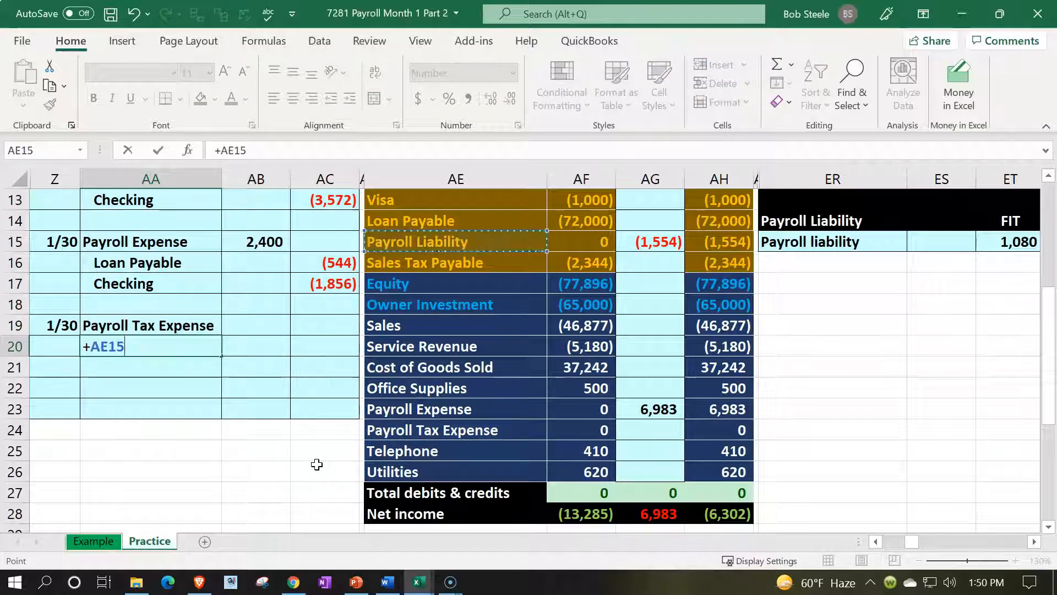
key("Return")
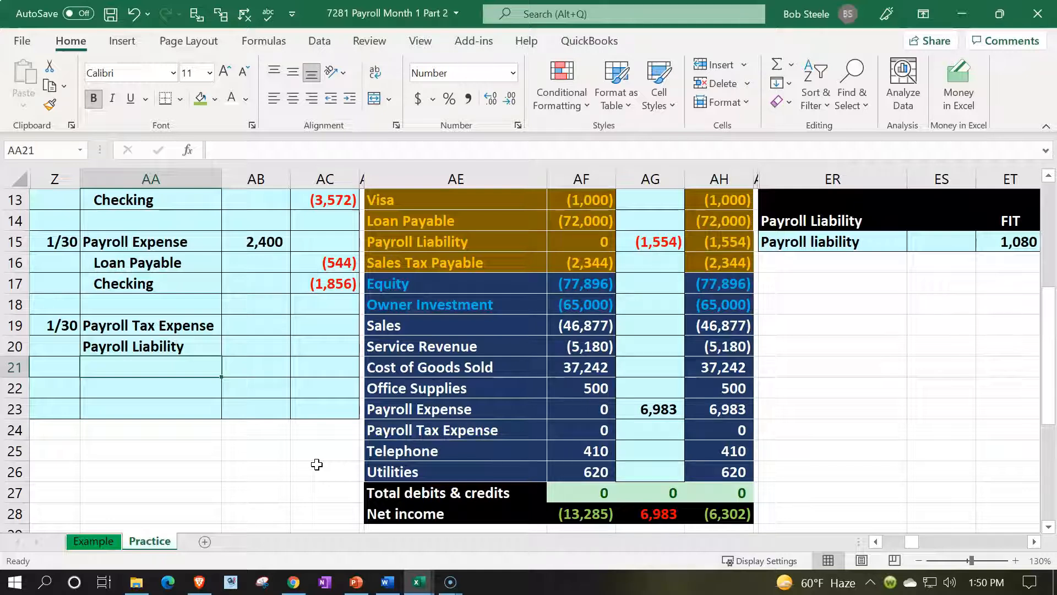
key("Up")
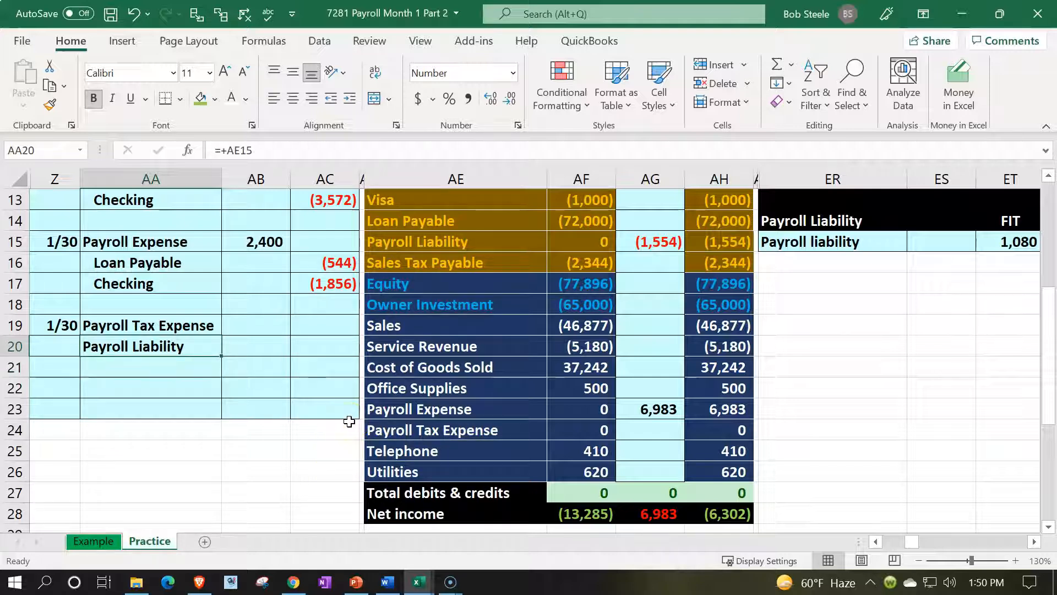
left_click(351, 100)
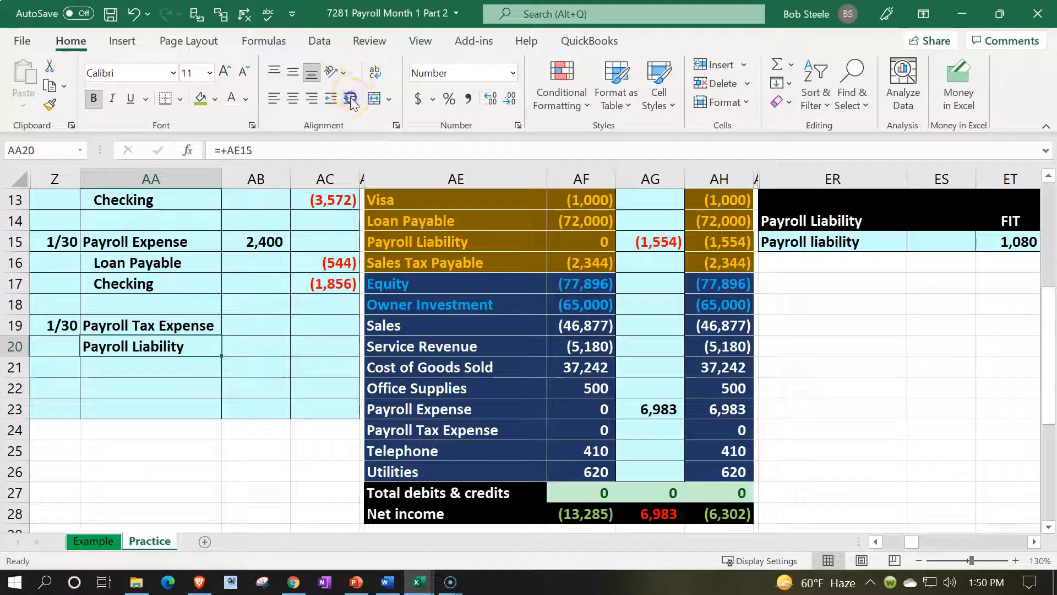
Enter the Payroll Tax Expense debit in AB19 as =EW11, the total of the Employer Tax table.
key("Right")
key("Up")
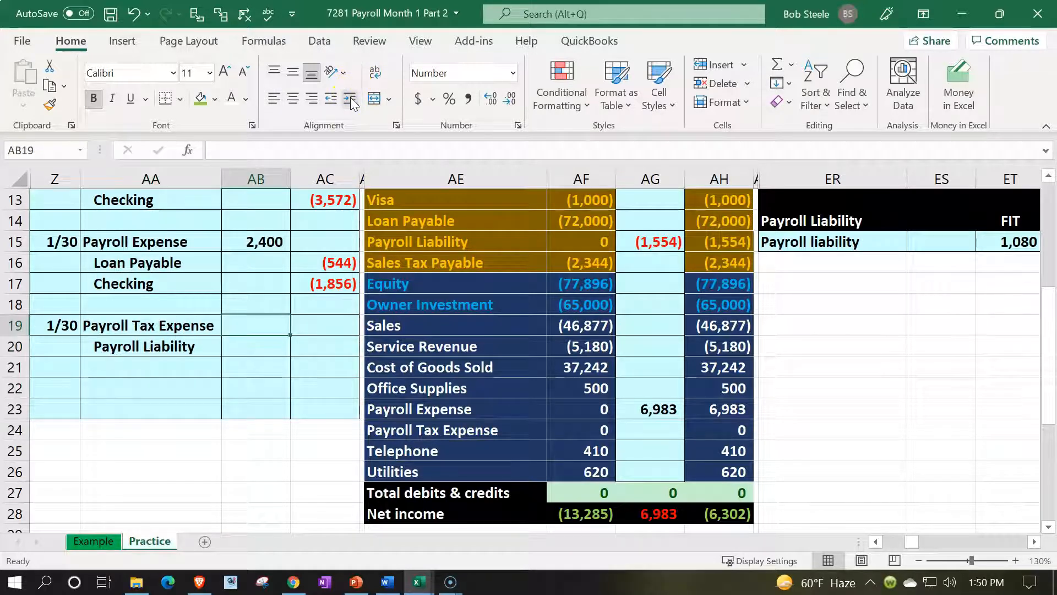
type("=")
key("Right")
key("Right")
key("Right")
key("Right")
key("Right")
key("Right")
key("Right")
key("Up")
key("Up")
key("Up")
key("Up")
key("Up")
key("Up")
key("Up")
key("Up")
key("Up")
key("Up")
key("Up")
key("Up")
key("Up")
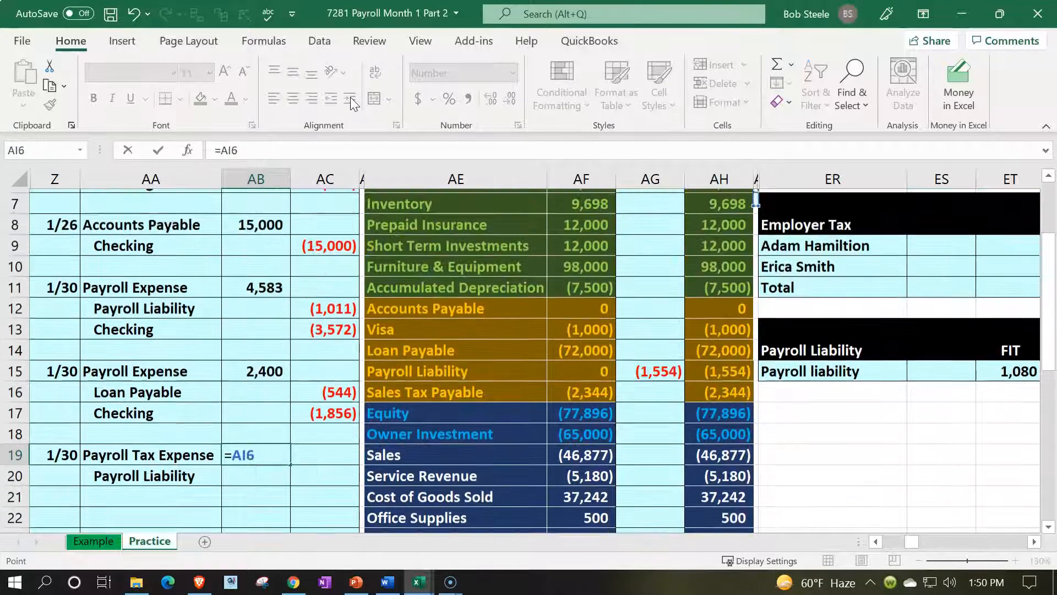
key("Up")
key("Right")
key("Right")
key("Right")
key("Right")
key("Right")
key("Right")
key("Right")
key("Down")
key("Down")
key("Down")
key("Down")
key("Down")
key("Down")
key("Left")
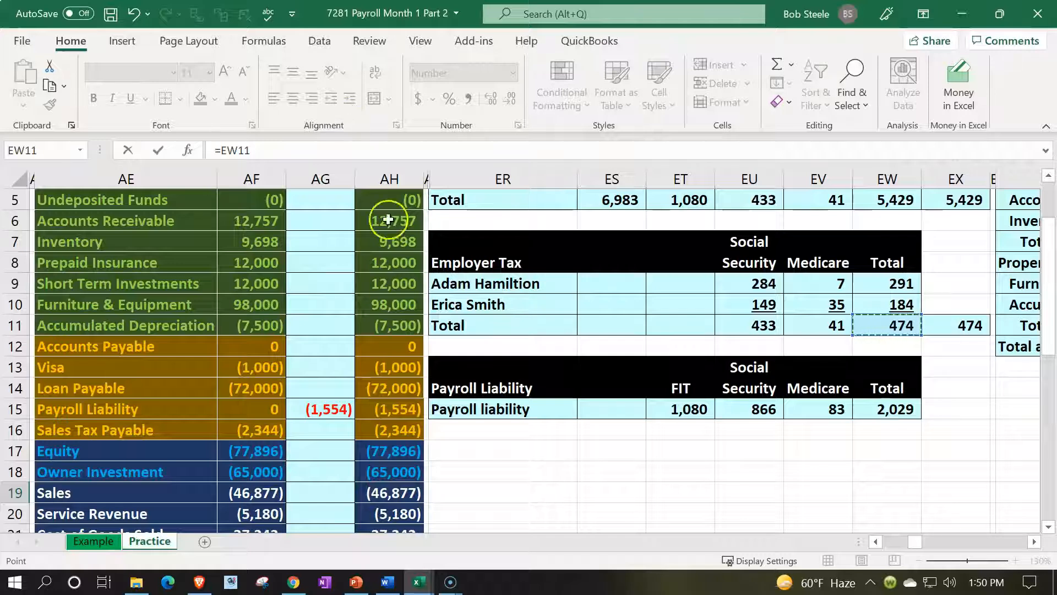
scroll(388, 220, "up", 1)
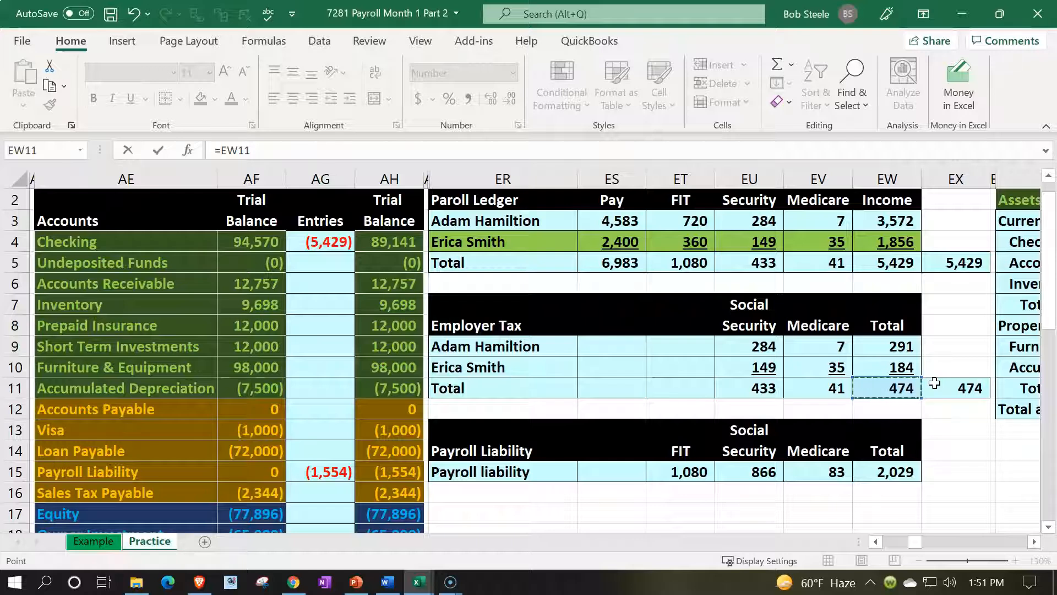
key("Return")
Enter the Payroll Liability credit in AC20 as the negative of the debit, -AB19.
key("Left")
key("Left")
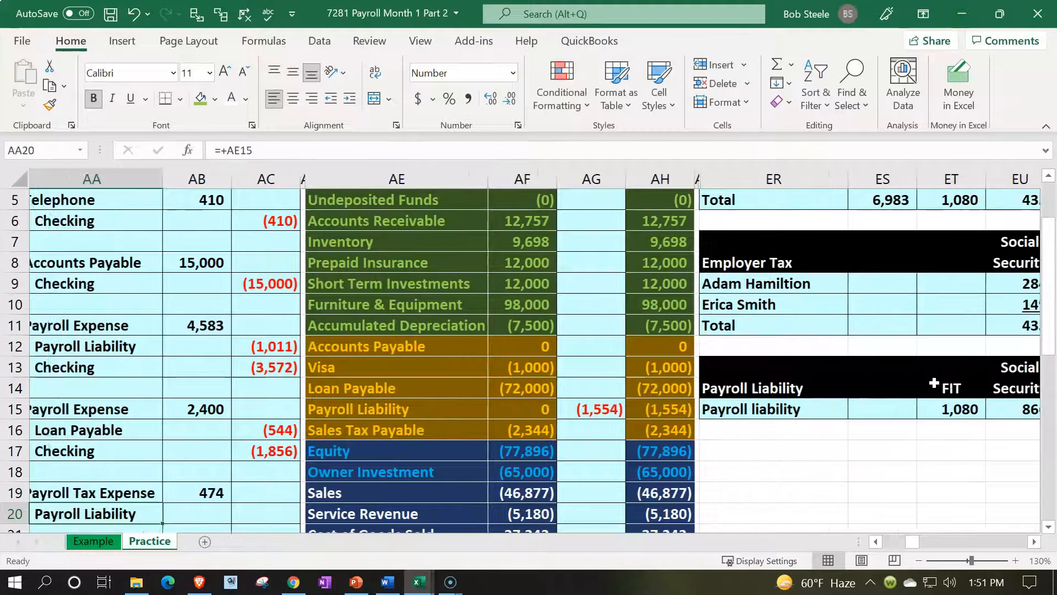
key("Down")
key("Right")
key("Right")
key("Right")
key("Up")
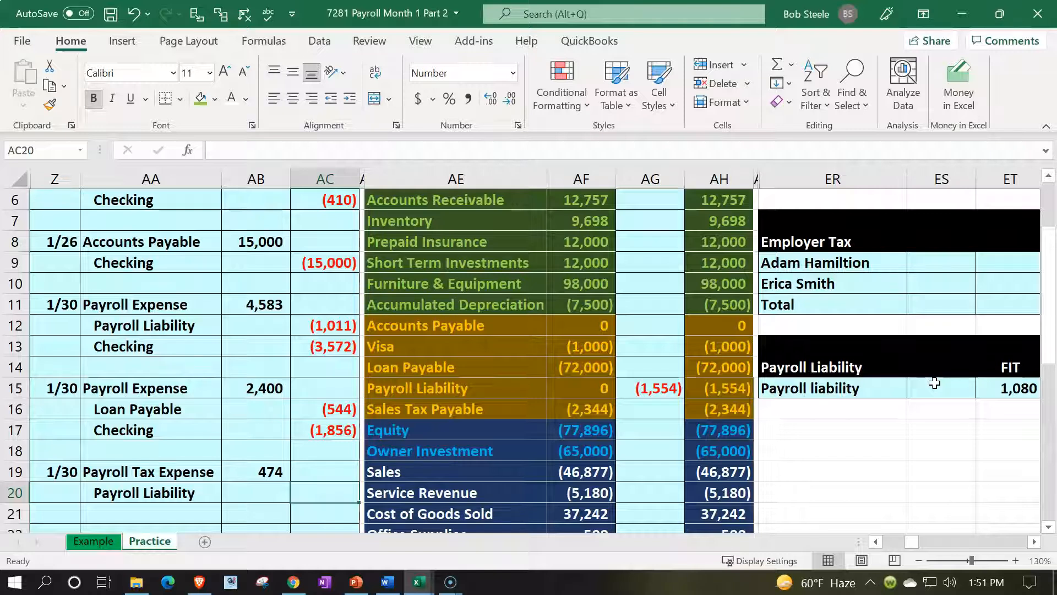
type("=-")
key("Left")
key("Up")
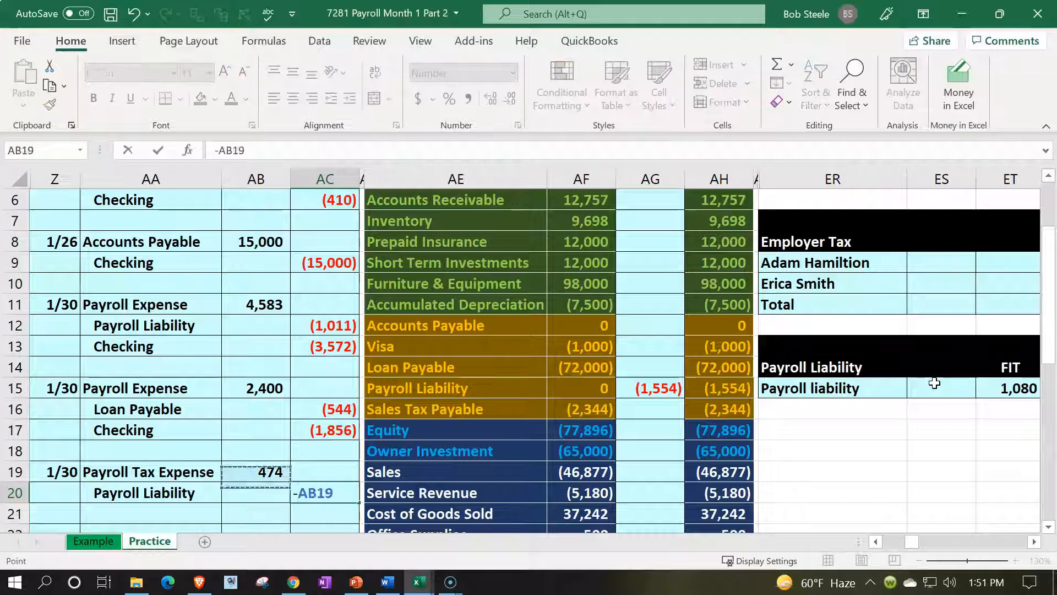
key("Return")
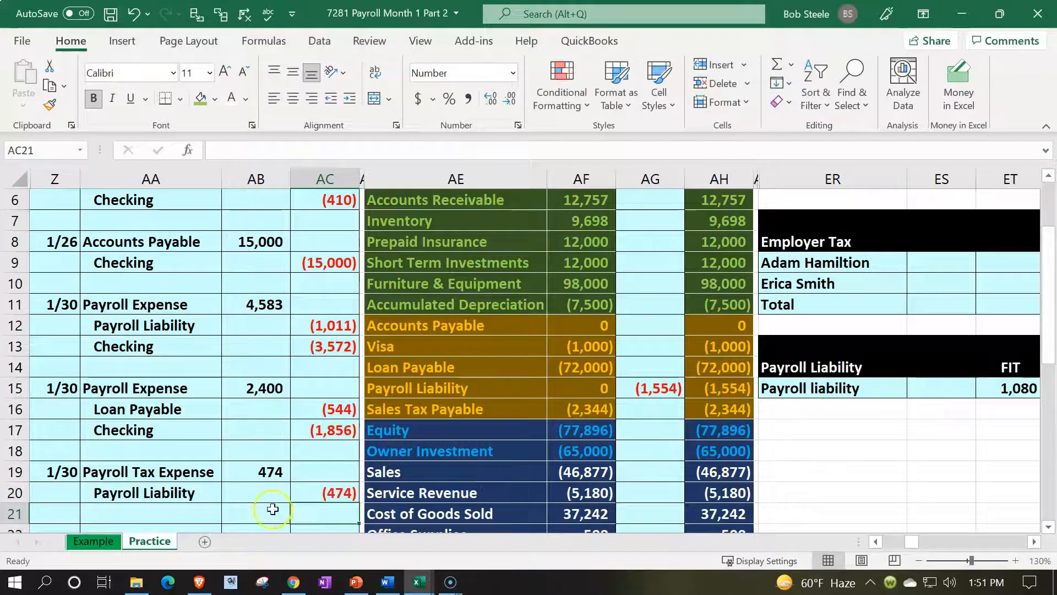
Post the Payroll Tax Expense debit to the trial balance by entering =AB19 in AG24.
left_click_drag(208, 474, 235, 481)
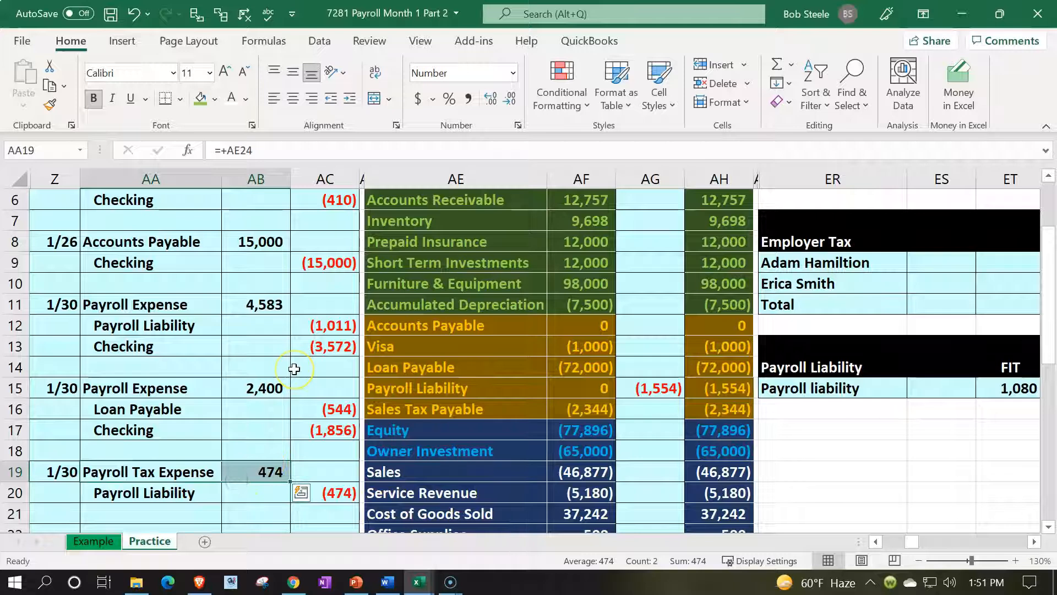
key("Down")
key("Down")
key("Down")
key("Down")
key("Right")
key("Right")
key("Down")
key("Down")
key("Down")
key("Right")
key("Right")
key("Right")
key("Right")
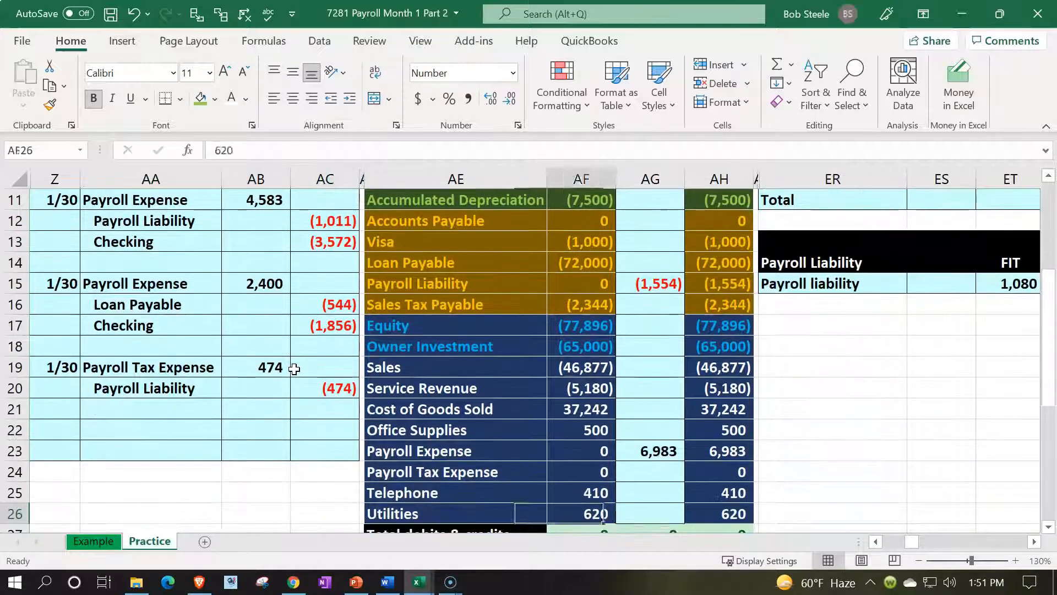
key("Up")
key("Up")
type("=")
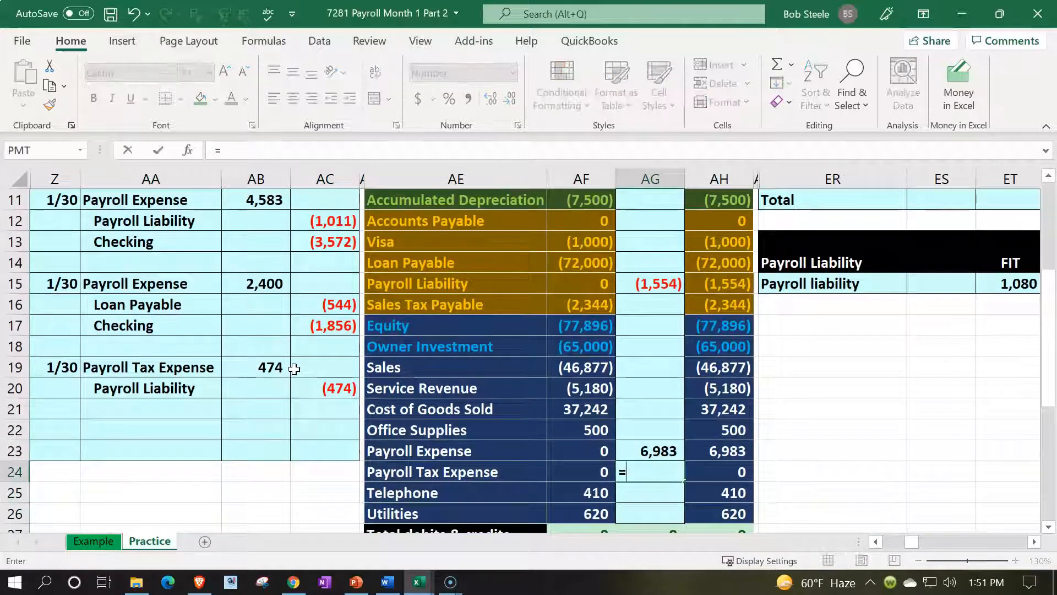
key("Left")
key("Left")
key("Left")
key("Left")
key("Up")
key("Up")
key("Up")
key("Up")
key("Up")
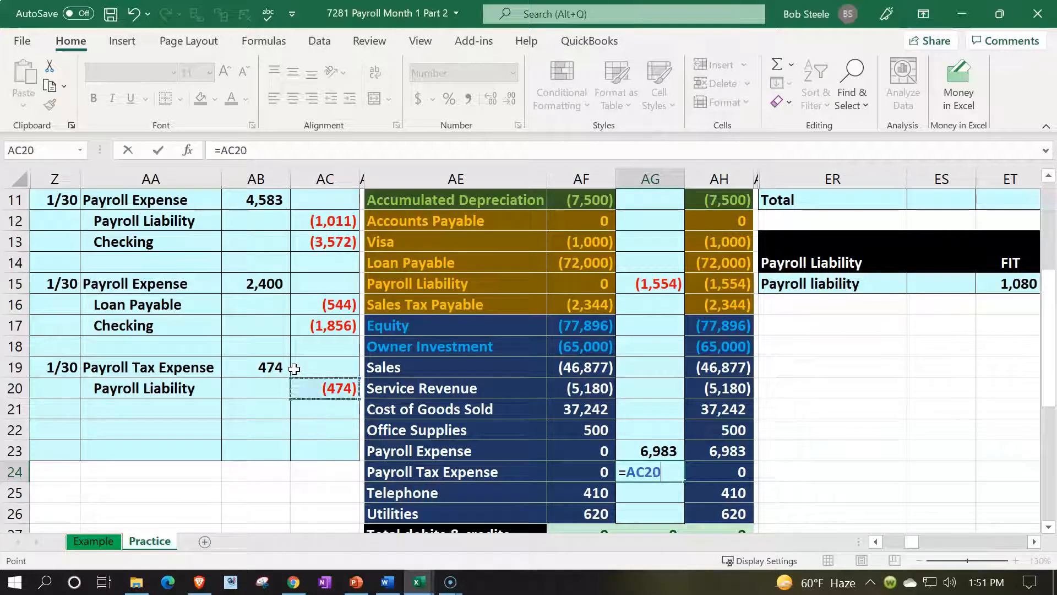
key("Left")
key("Return")
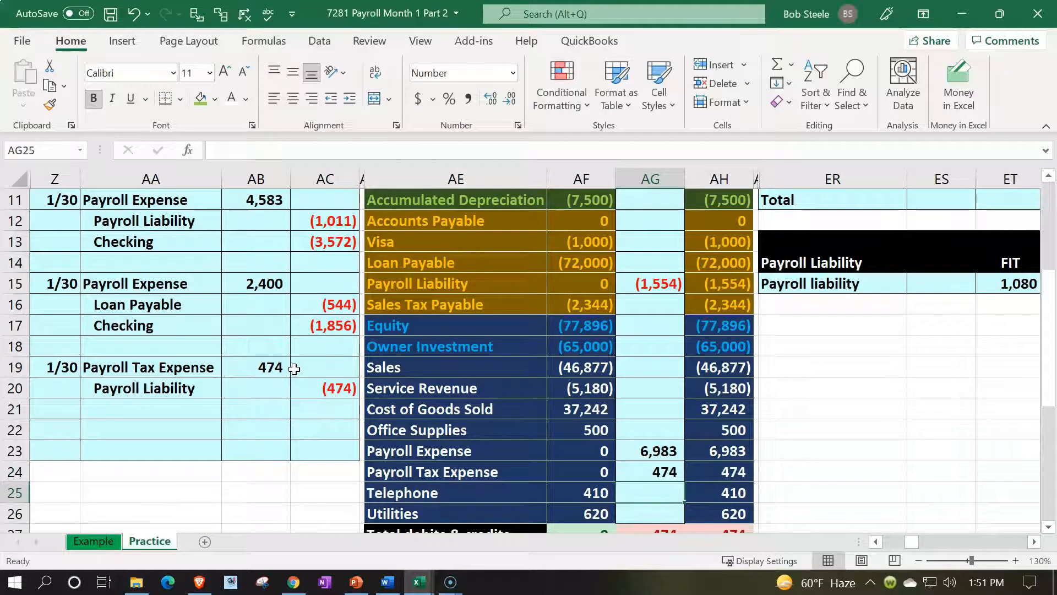
Post the payroll tax entry's Payroll Liability credit to the trial balance by adding AC20 to the formula in AG15.
scroll(294, 369, "down", 1)
left_click_drag(208, 328, 293, 326)
key("Up")
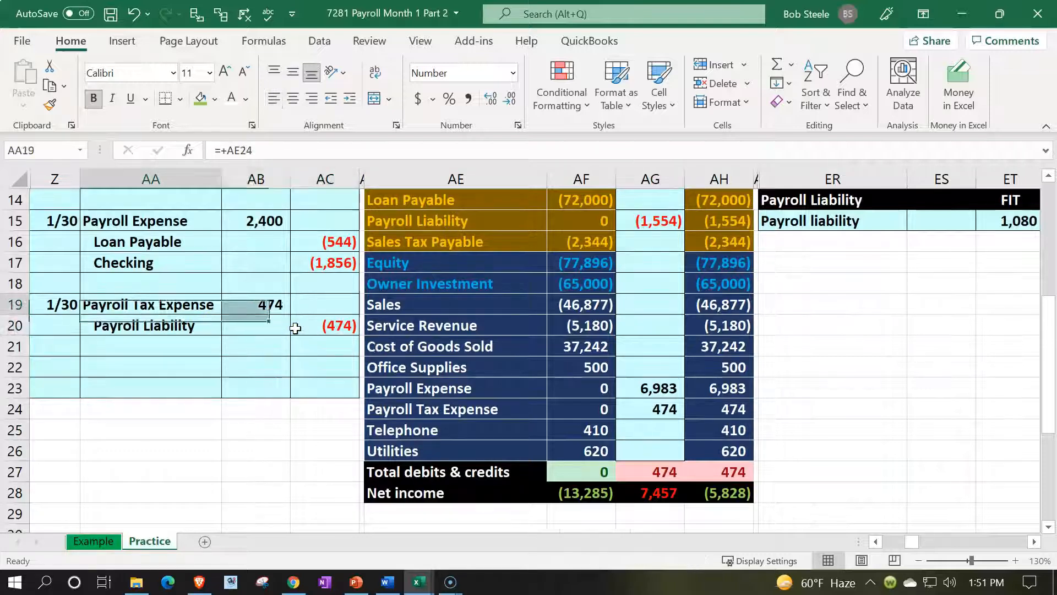
key("Up")
key("Up")
key("Right")
key("Right")
key("Right")
key("Right")
key("Right")
key("Up")
key("Up")
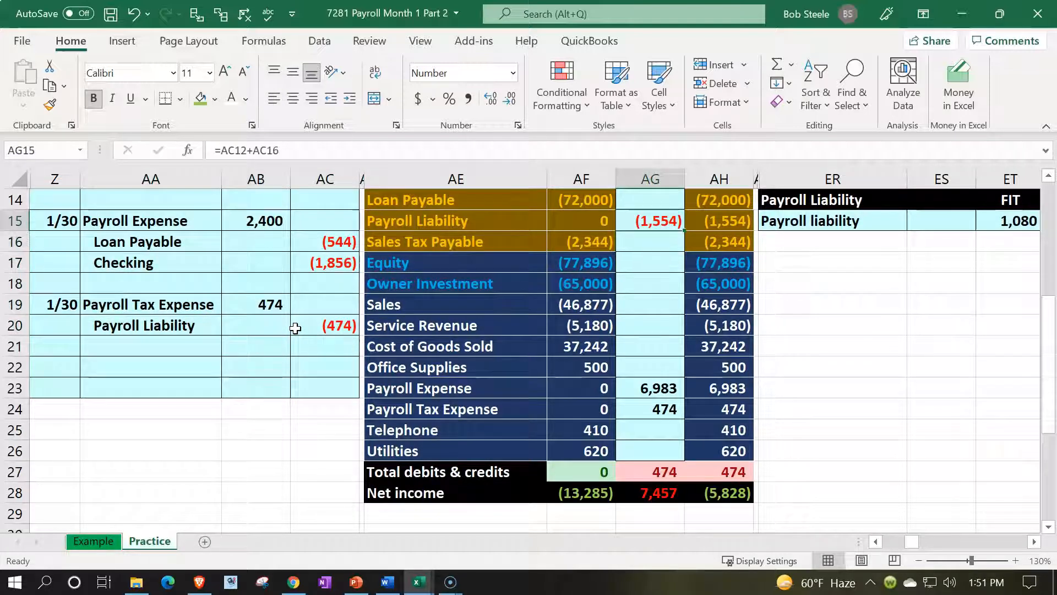
key("F2")
type("+")
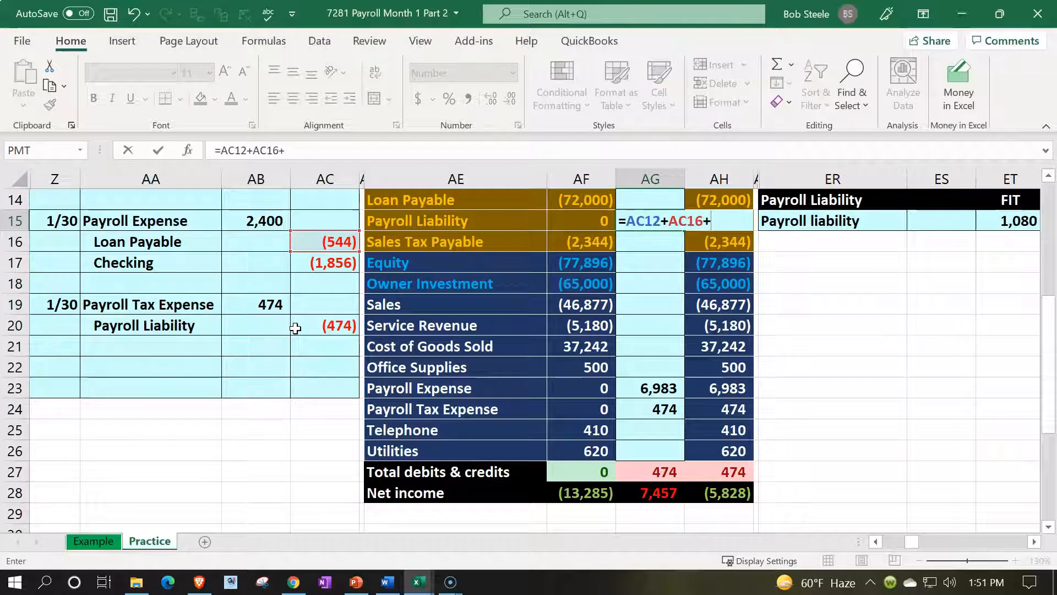
key("Left")
key("Left")
key("Left")
key("Left")
key("Down")
key("Down")
key("Down")
key("Down")
key("Down")
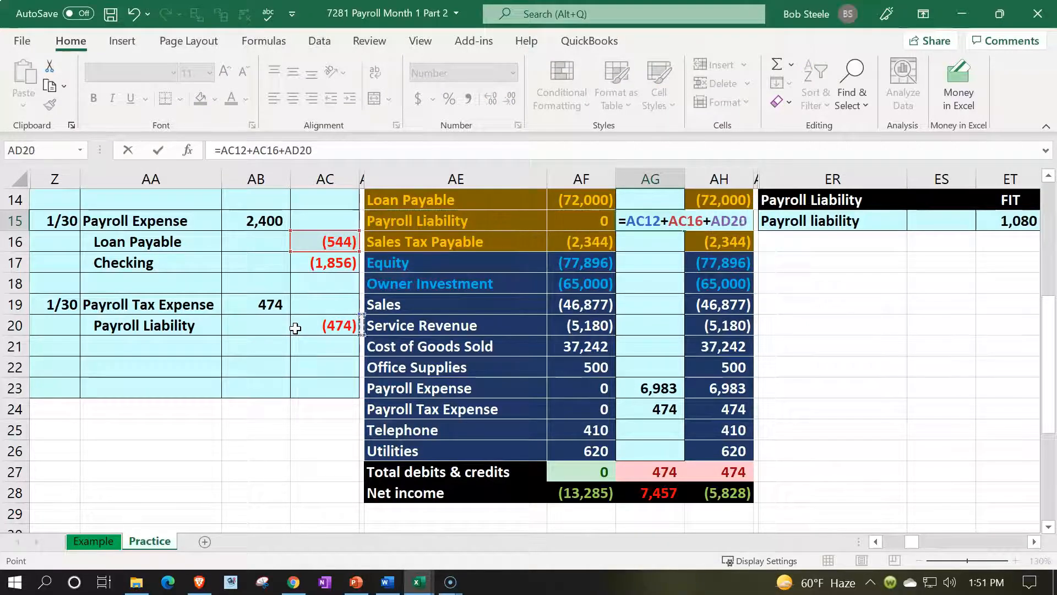
key("Return")
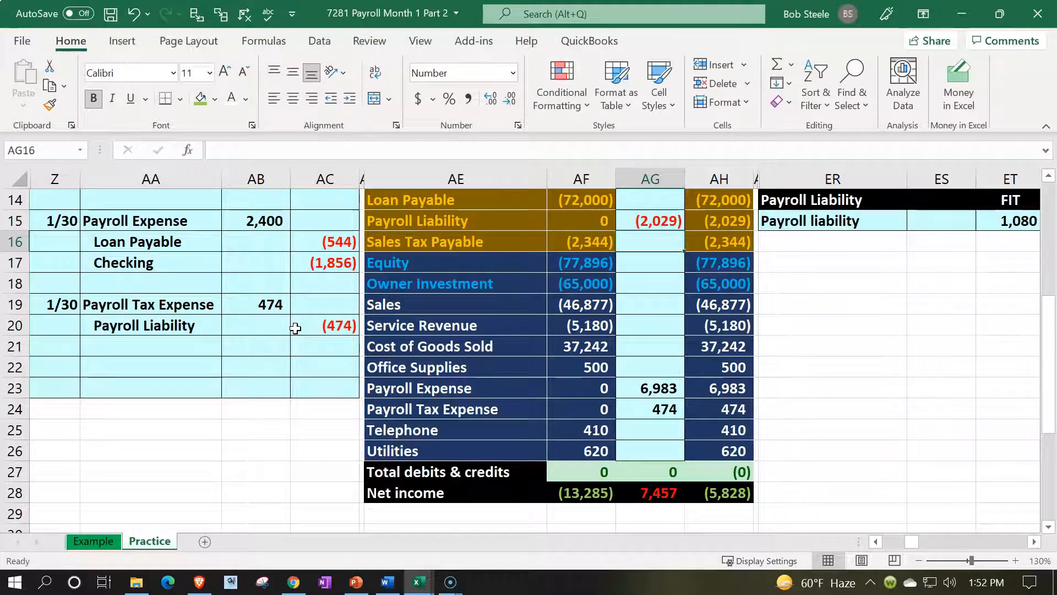
Compare the ending Payroll Liability balance in AH15 with the Payroll Liability table's total in EW15.
scroll(296, 328, "up", 3)
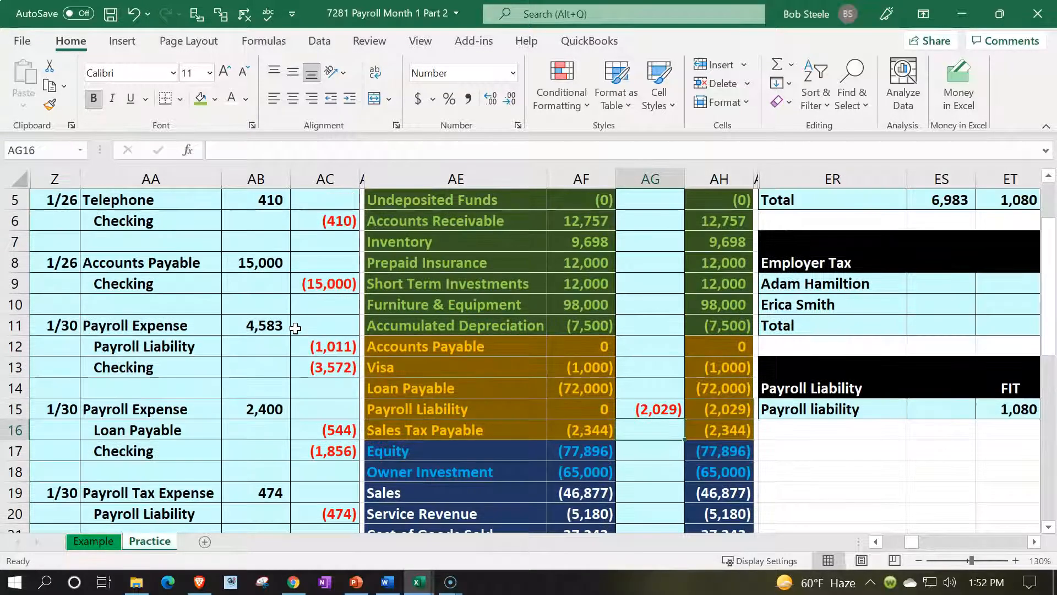
scroll(296, 328, "down", 1)
left_click(726, 346)
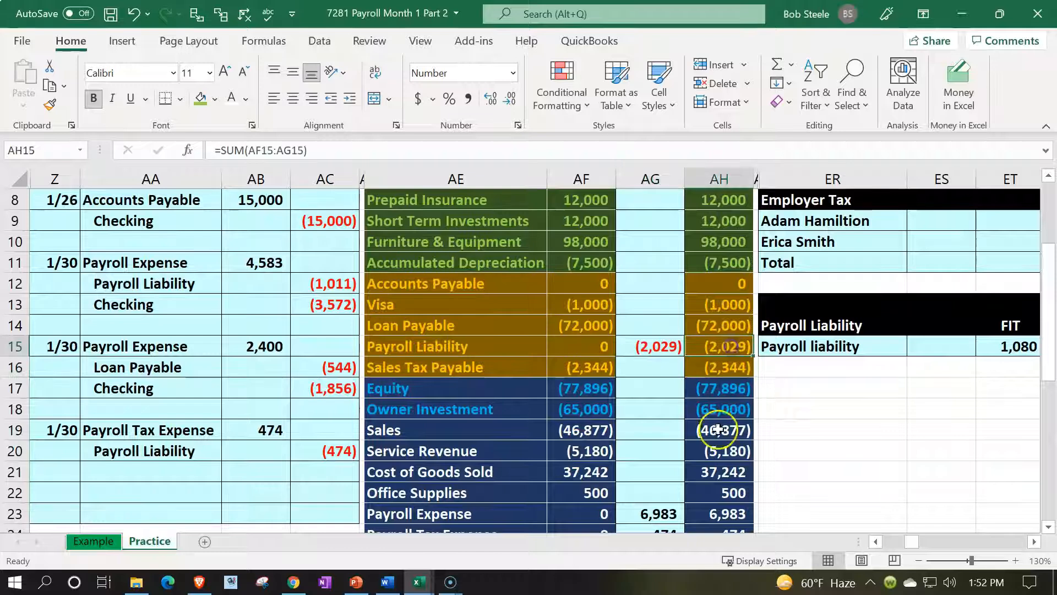
key("Right")
key("Right")
key("Right")
key("Right")
key("Right")
key("Right")
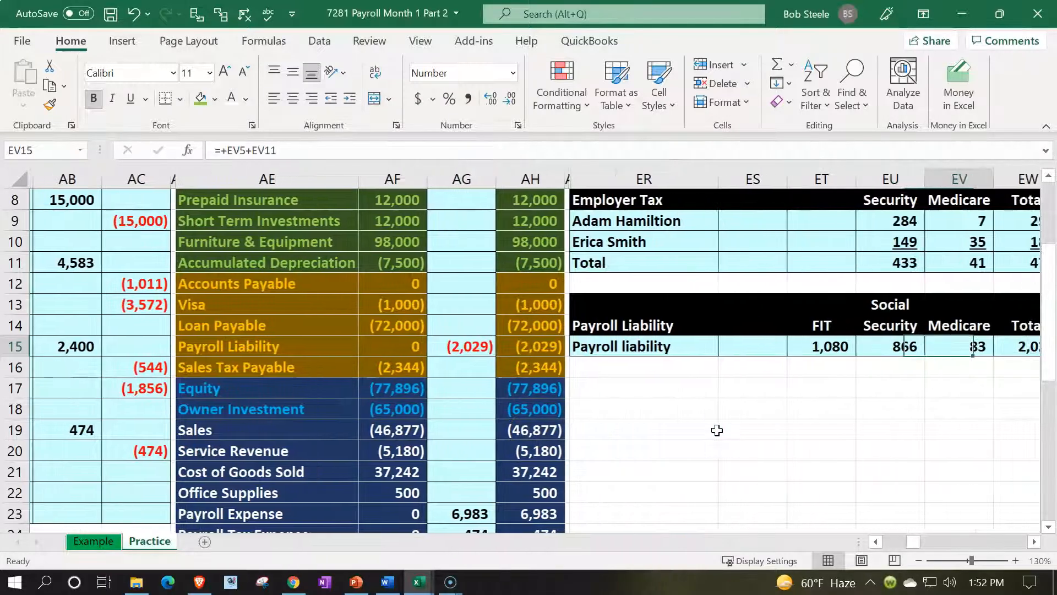
key("Right")
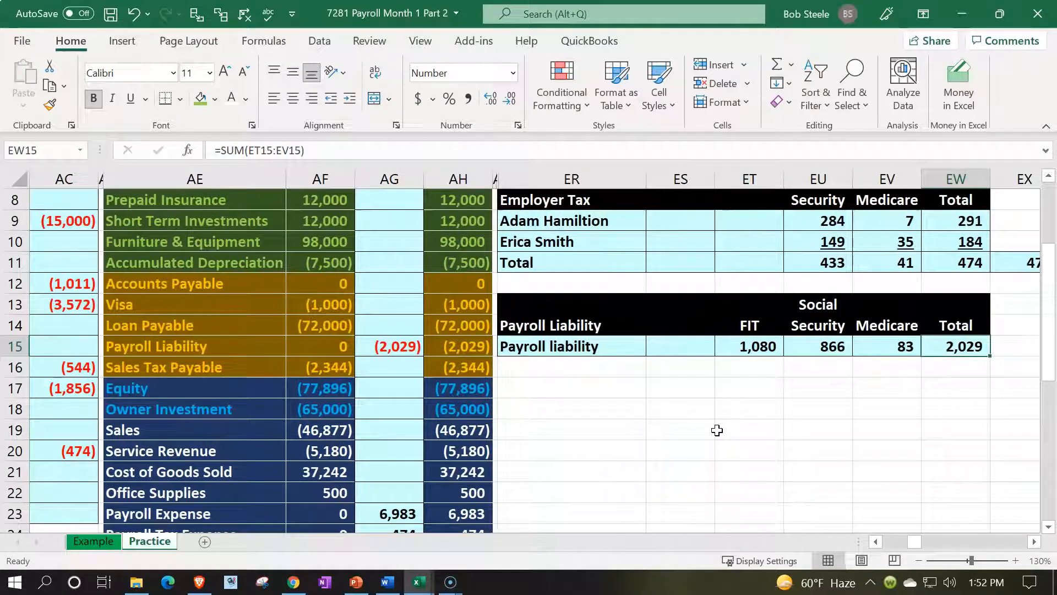
Compare the ending Payroll Expense and Payroll Tax Expense balances with the gross pay total in ES5 and the employer tax total in EW11.
scroll(717, 430, "up", 2)
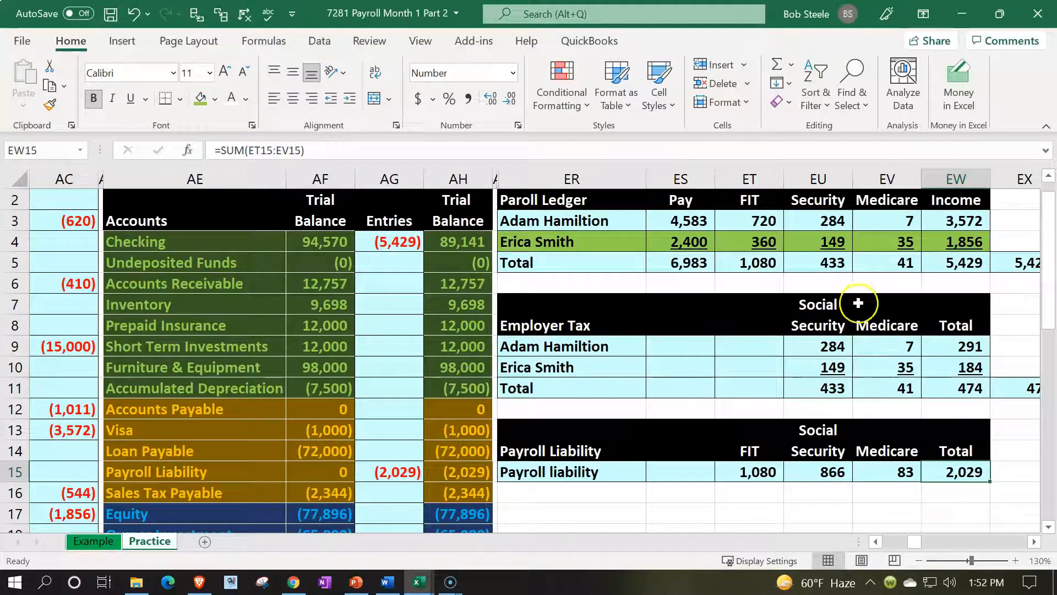
left_click(698, 266)
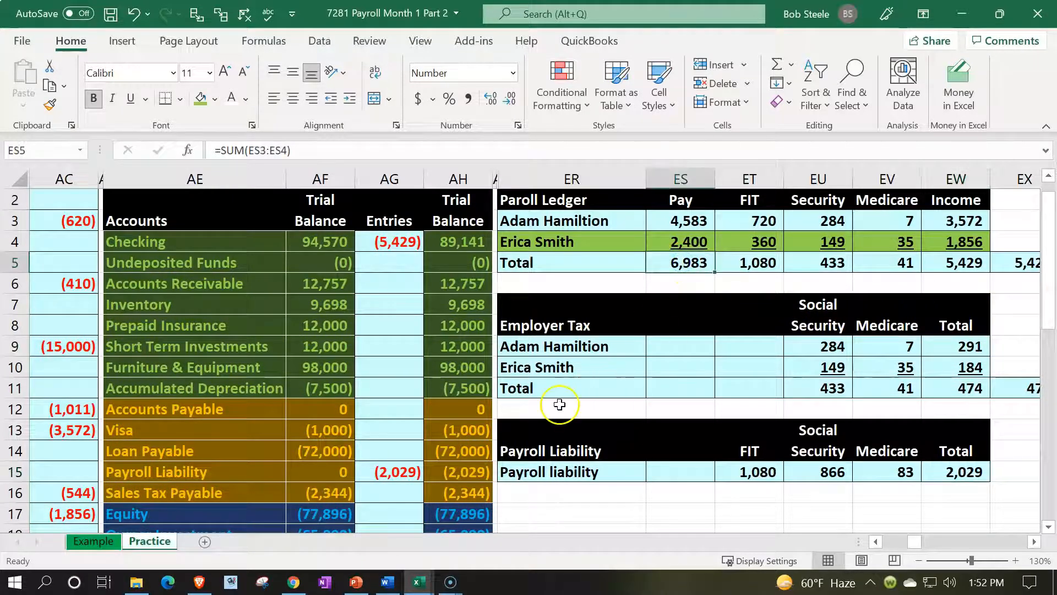
scroll(559, 405, "down", 3)
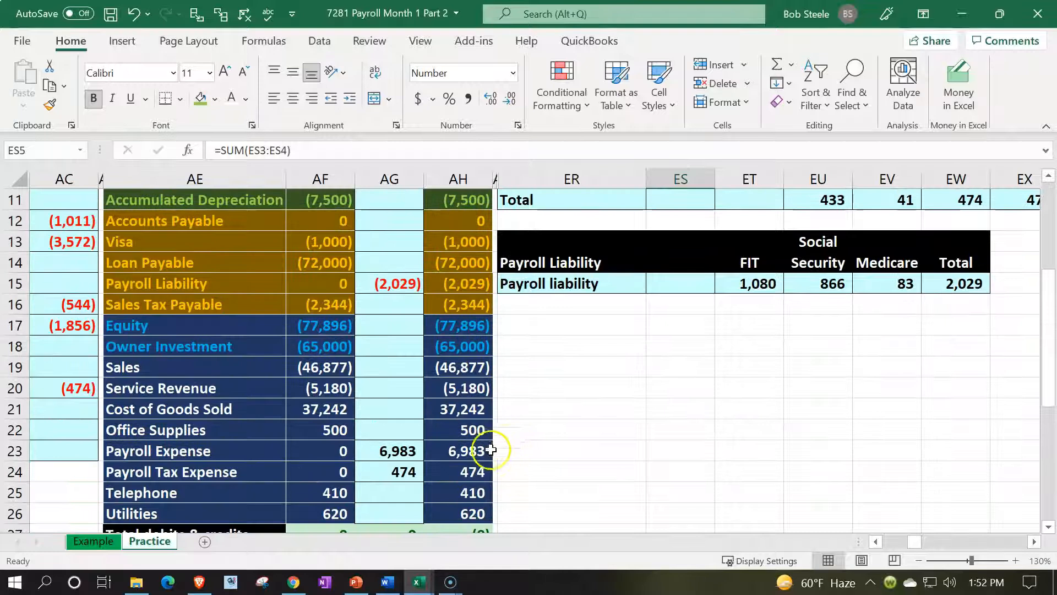
left_click(491, 450)
scroll(501, 464, "up", 4)
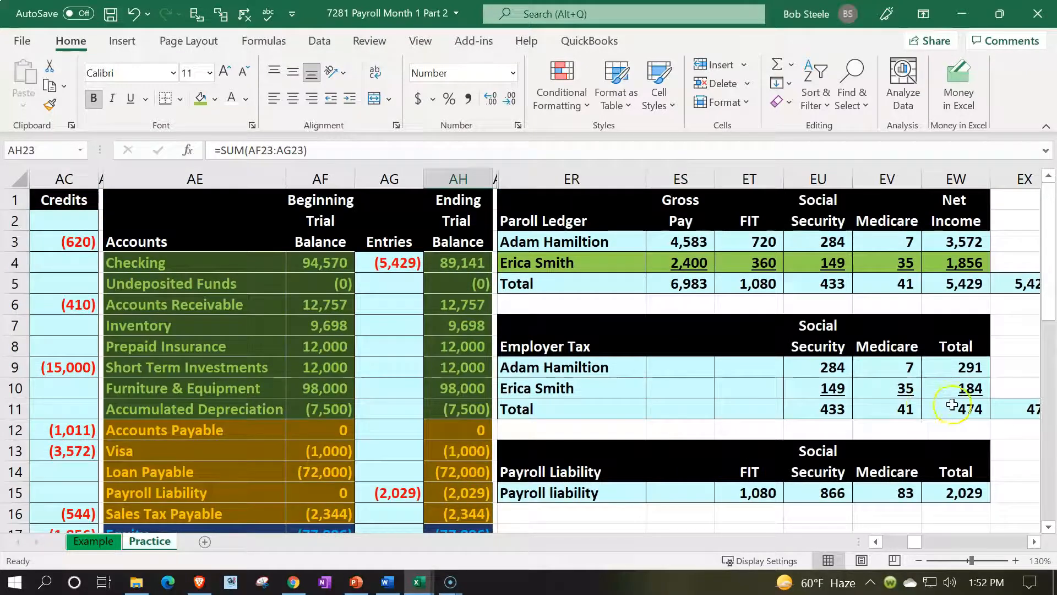
left_click(952, 407)
scroll(777, 458, "down", 3)
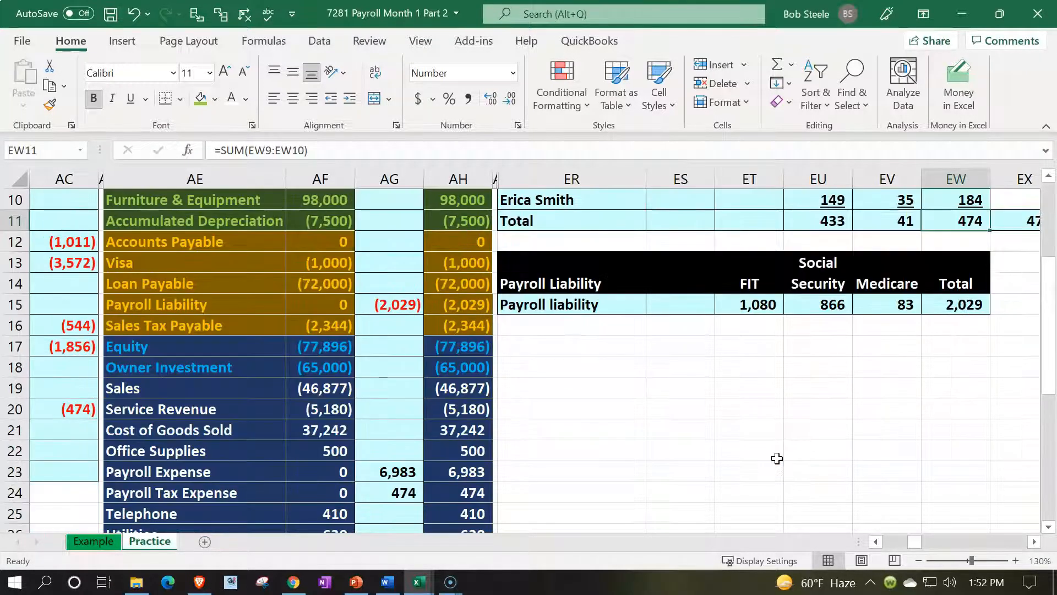
scroll(661, 449, "down", 1)
left_click(469, 428)
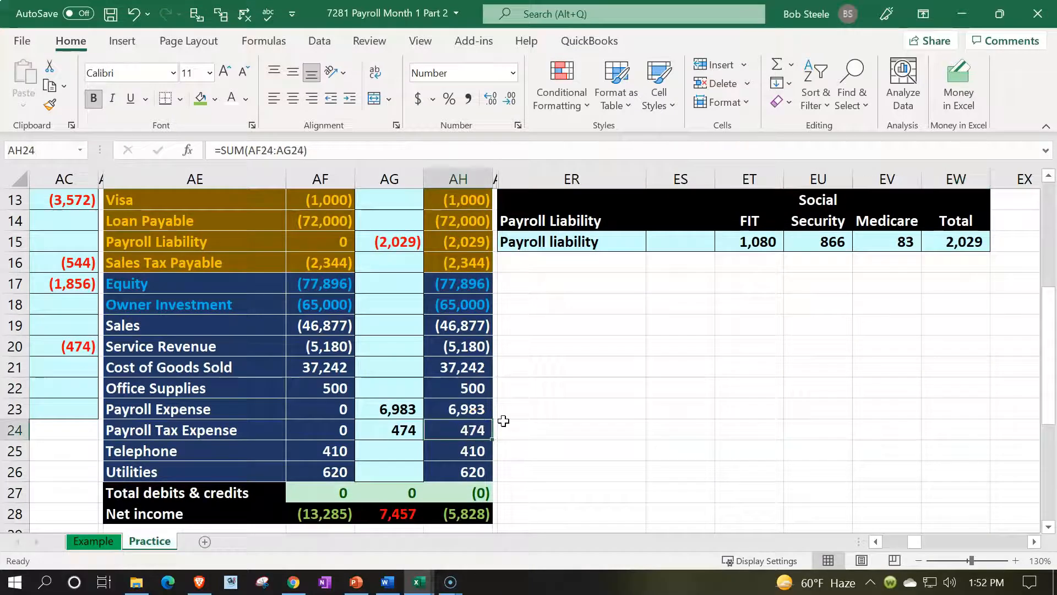
Unhide the general ledger columns between AH and ER.
scroll(504, 420, "up", 4)
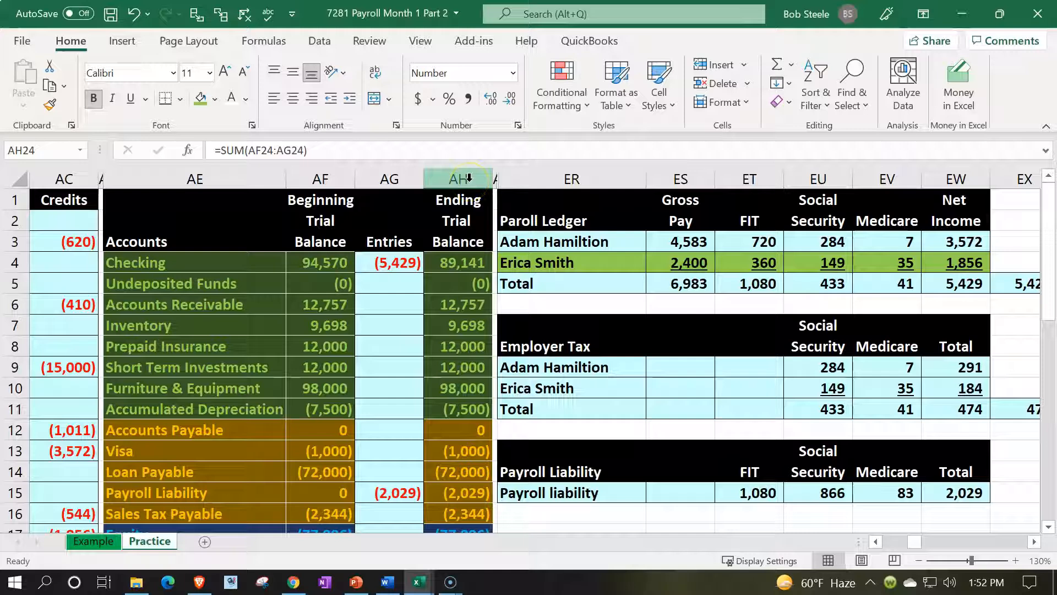
left_click_drag(469, 178, 573, 179)
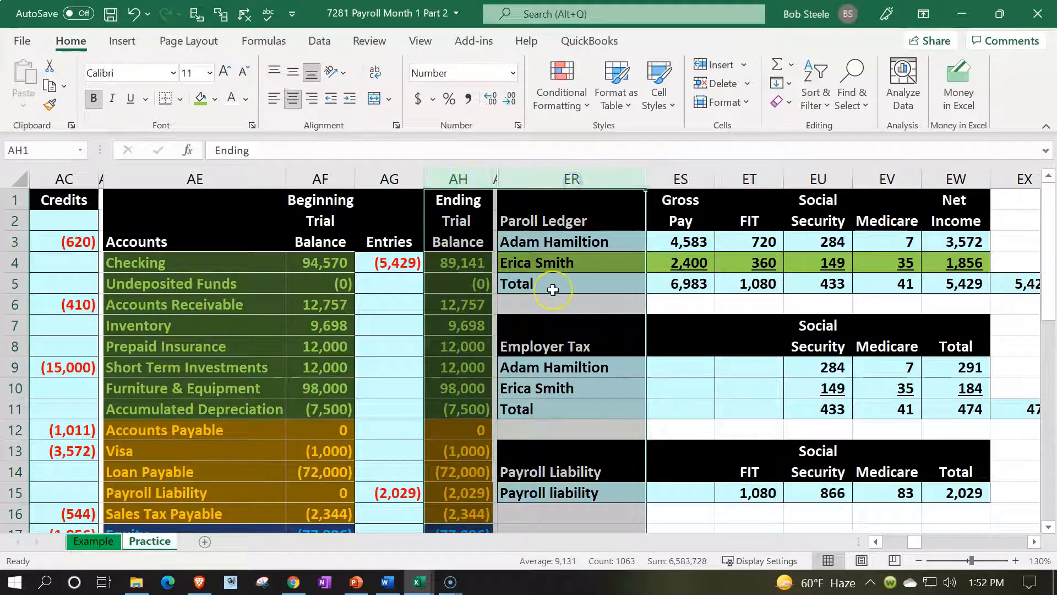
right_click(554, 273)
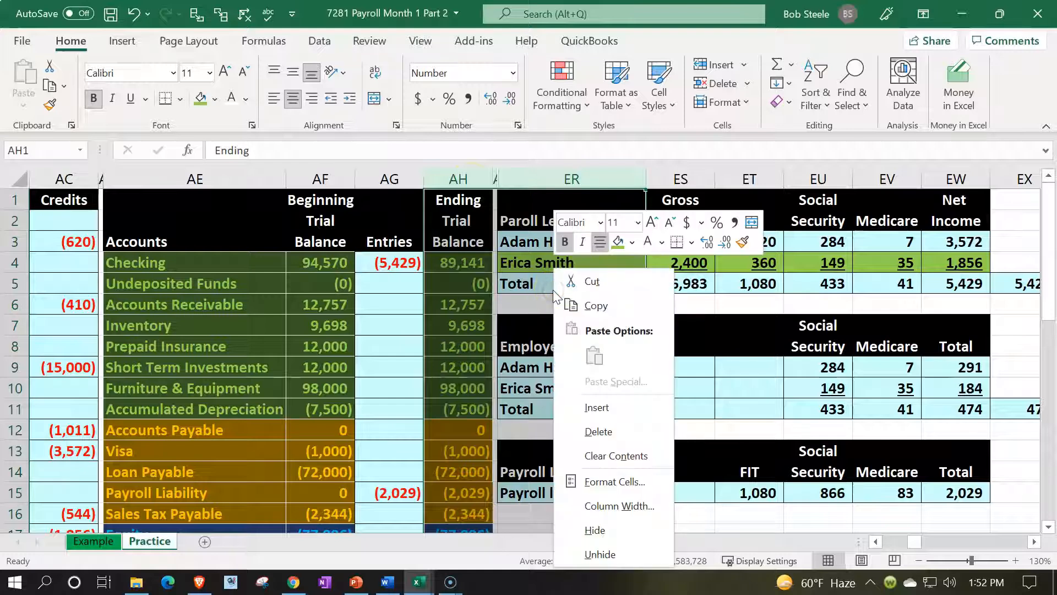
left_click(574, 563)
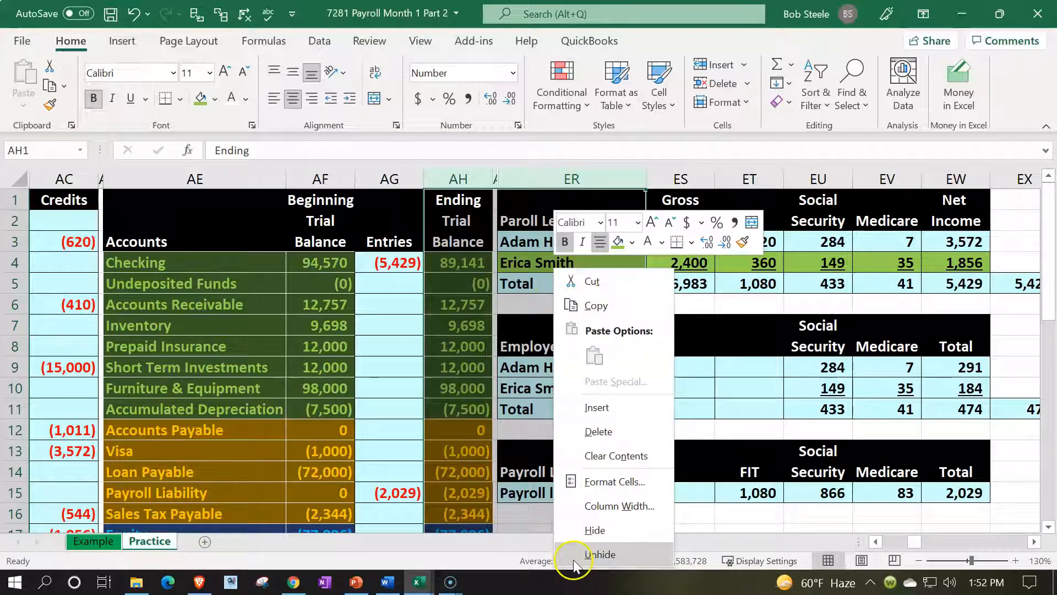
left_click(554, 361)
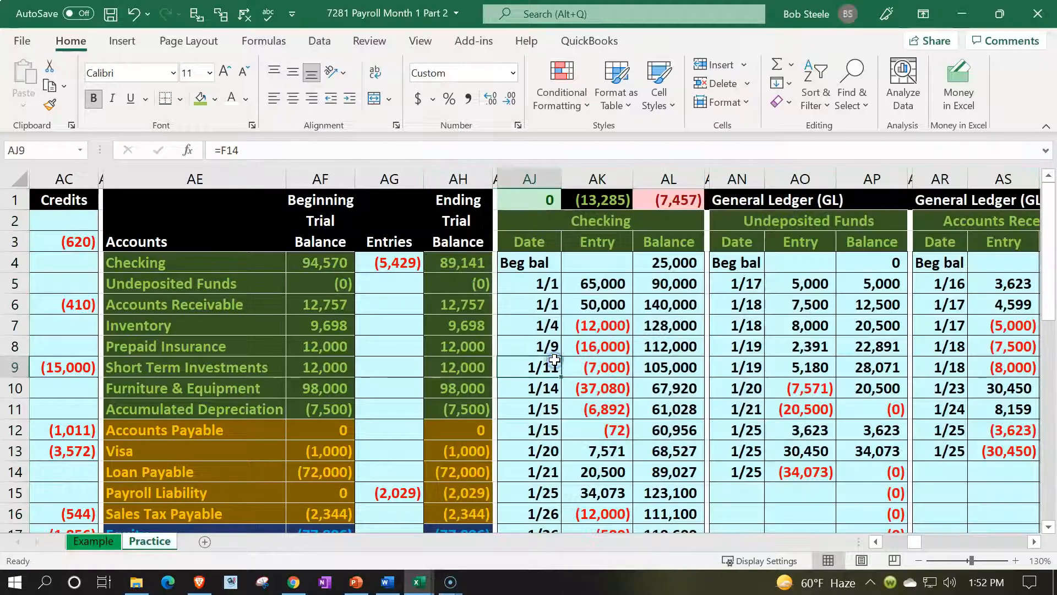
Fill the first 1/30 payroll journal entry, Z11:AC13, with green.
key("Left")
key("Left")
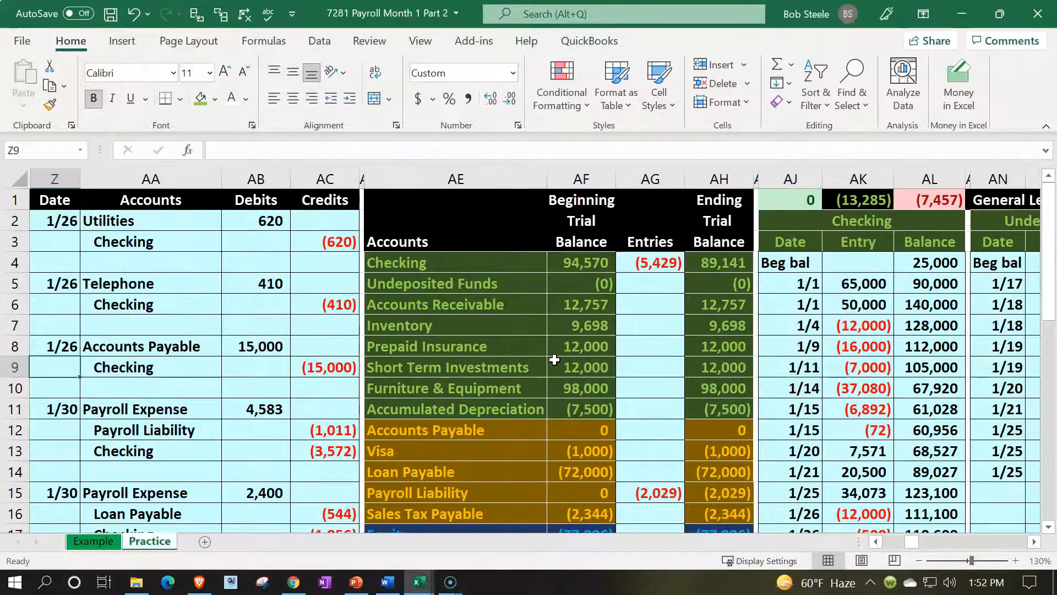
scroll(554, 360, "down", 2)
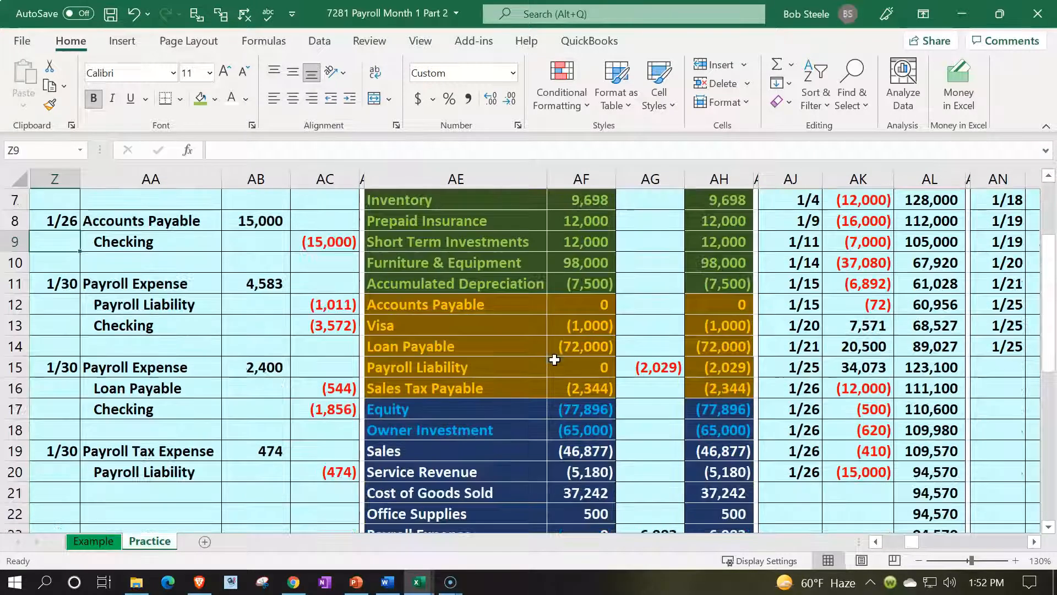
scroll(266, 397, "down", 1)
scroll(200, 354, "up", 1)
left_click_drag(66, 284, 318, 321)
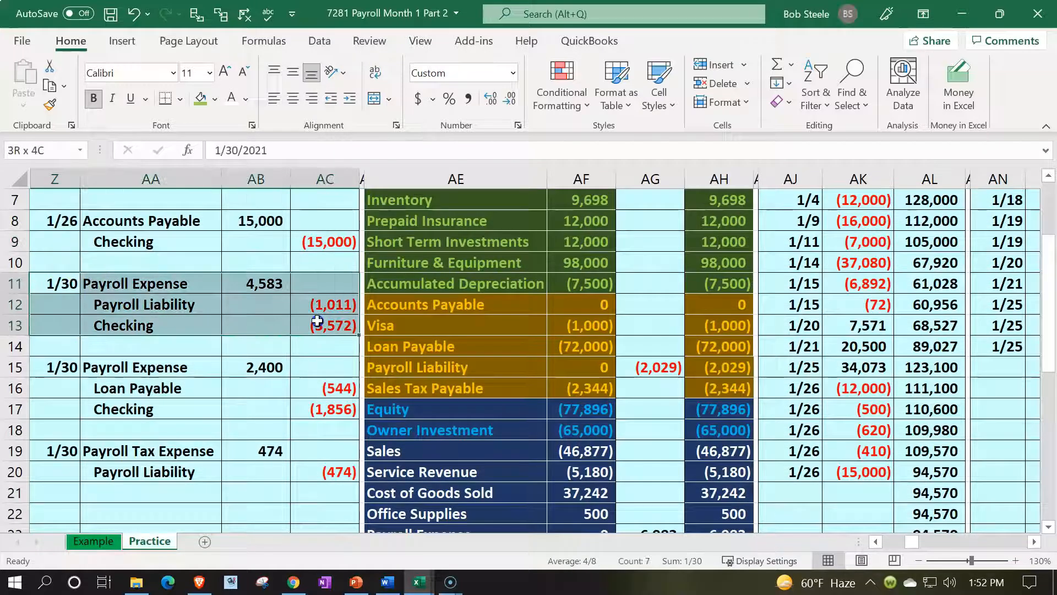
left_click(202, 99)
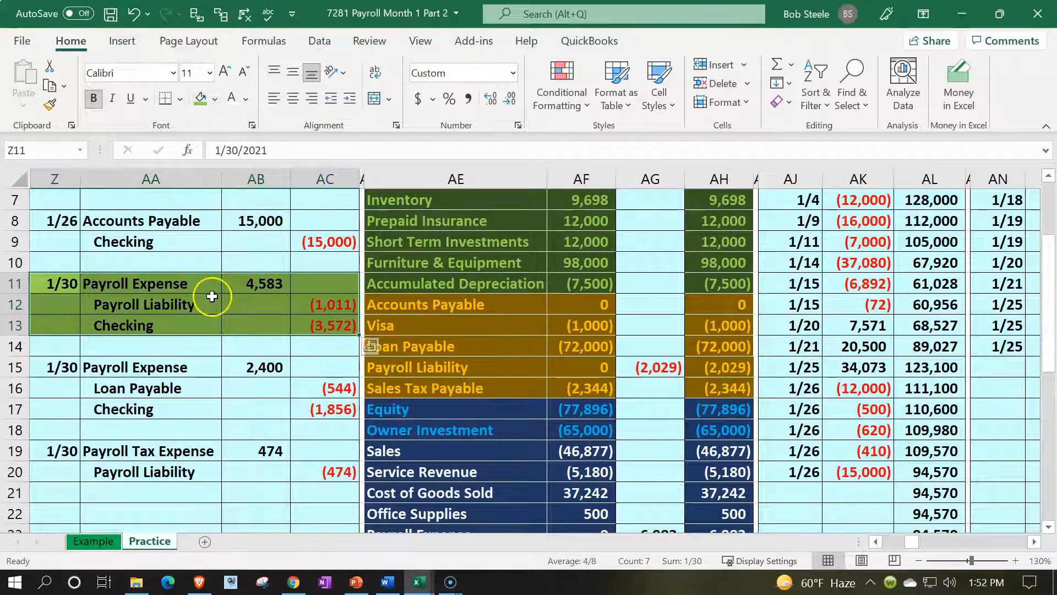
Check the Payroll Expense account of the highlighted entry against the trial balance and look for its account in the general ledger.
left_click(196, 287)
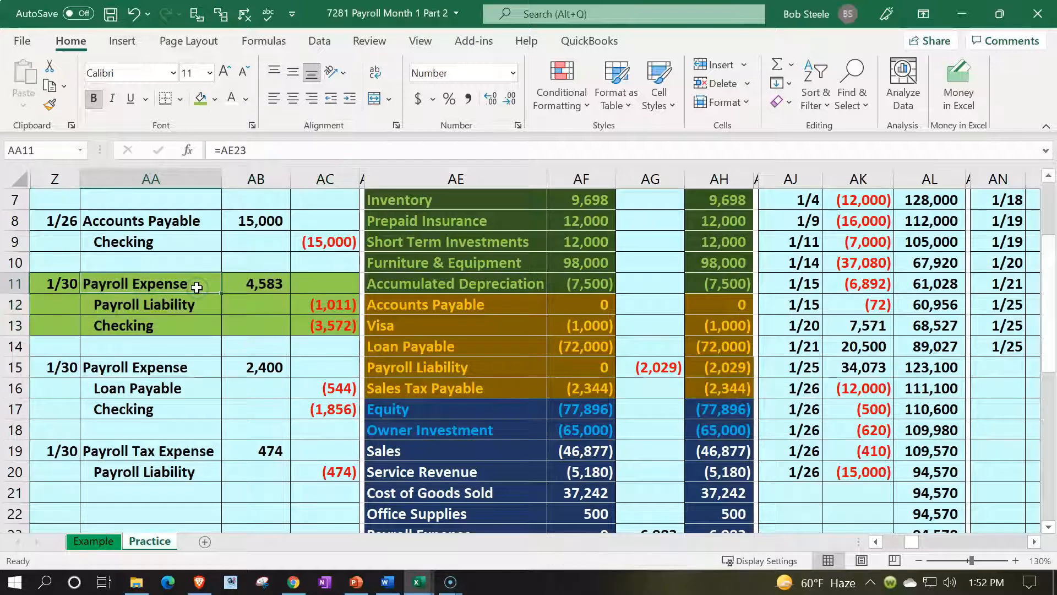
scroll(253, 319, "down", 2)
left_click(426, 409)
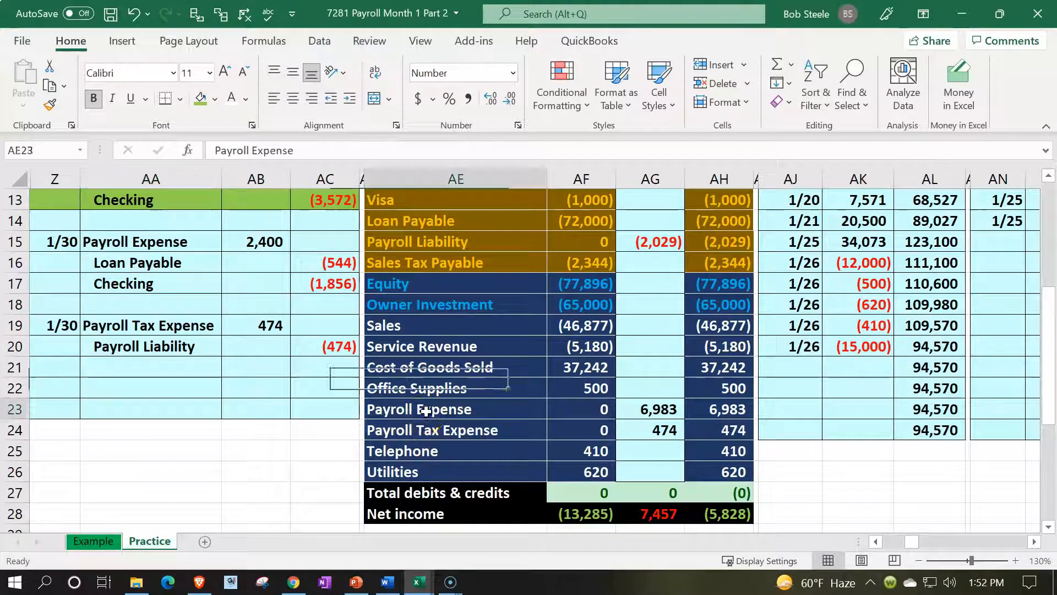
left_click_drag(426, 410, 434, 435)
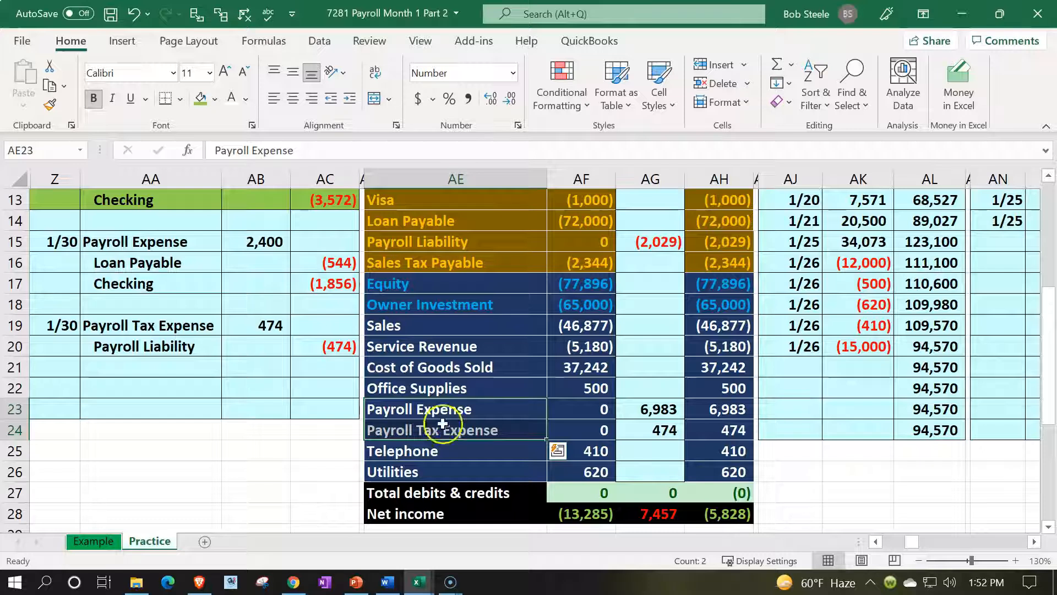
scroll(459, 427, "up", 4)
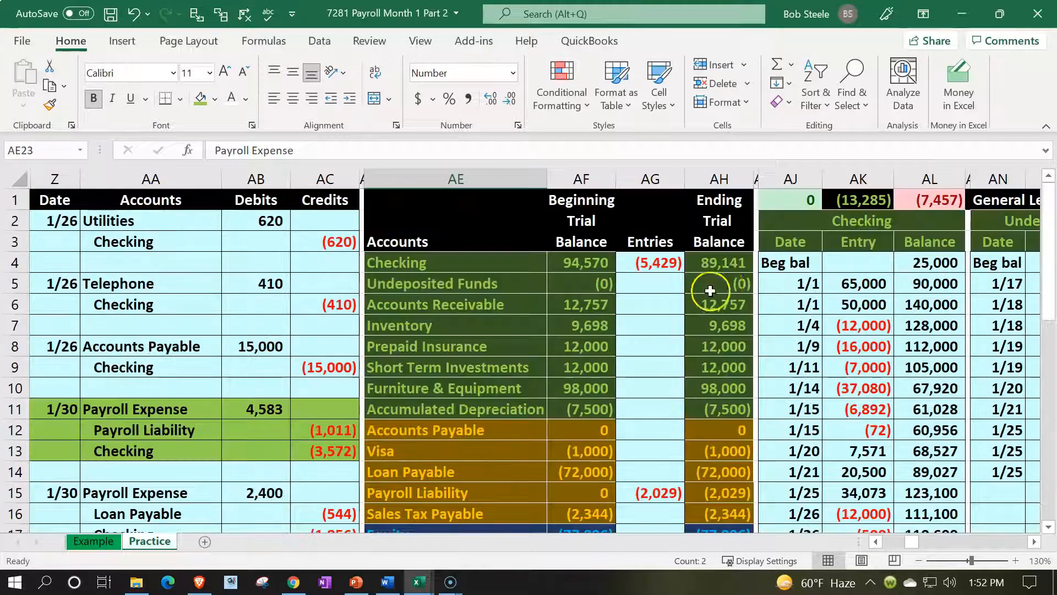
left_click(732, 282)
key("Right")
key("Right")
key("Right")
key("Right")
key("Right")
key("Right")
key("Right")
key("Right")
key("Right")
key("Right")
key("Right")
key("Right")
key("Right")
key("Right")
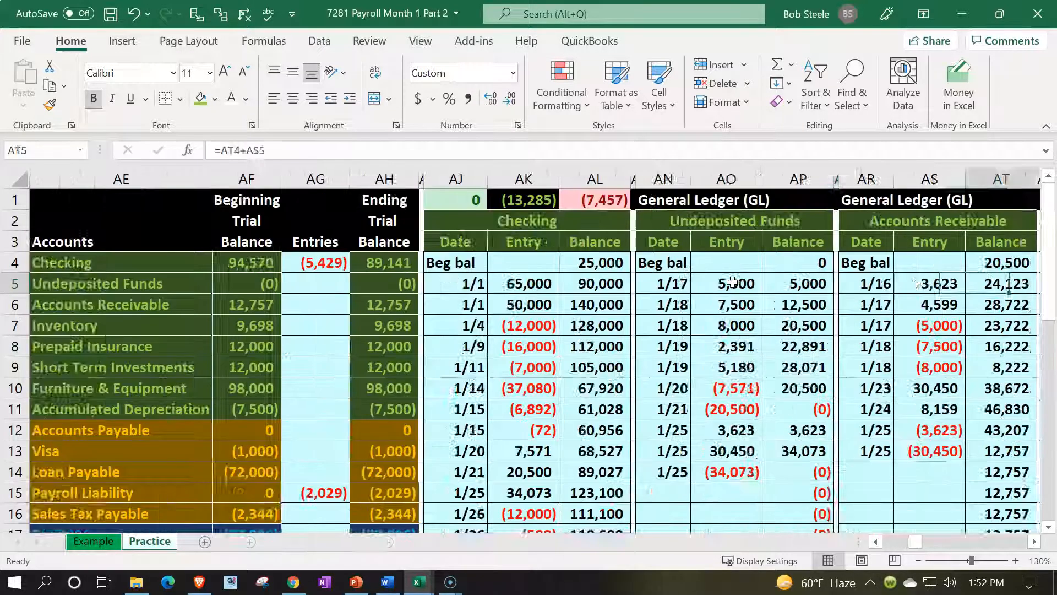
key("Right")
key("Right")
key("Right")
key("Right")
key("Right")
key("Right")
key("Right")
key("Right")
key("Right")
key("Right")
key("Right")
key("Right")
key("Right")
key("Right")
key("Right")
key("Right")
key("Right")
key("Right")
key("Right")
key("Right")
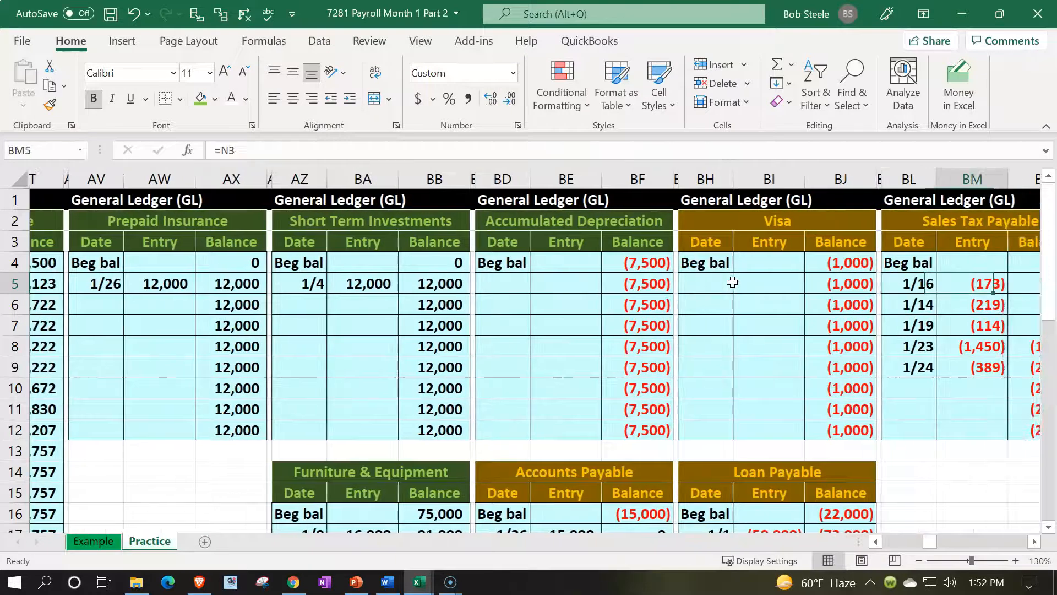
Copy the Cost of Goods Sold and Office Supplies ledger columns BW:BZ and insert the copy at column CA, before Telephone.
key("Right")
key("Right")
key("Right")
key("Right")
key("Right")
key("Right")
key("Right")
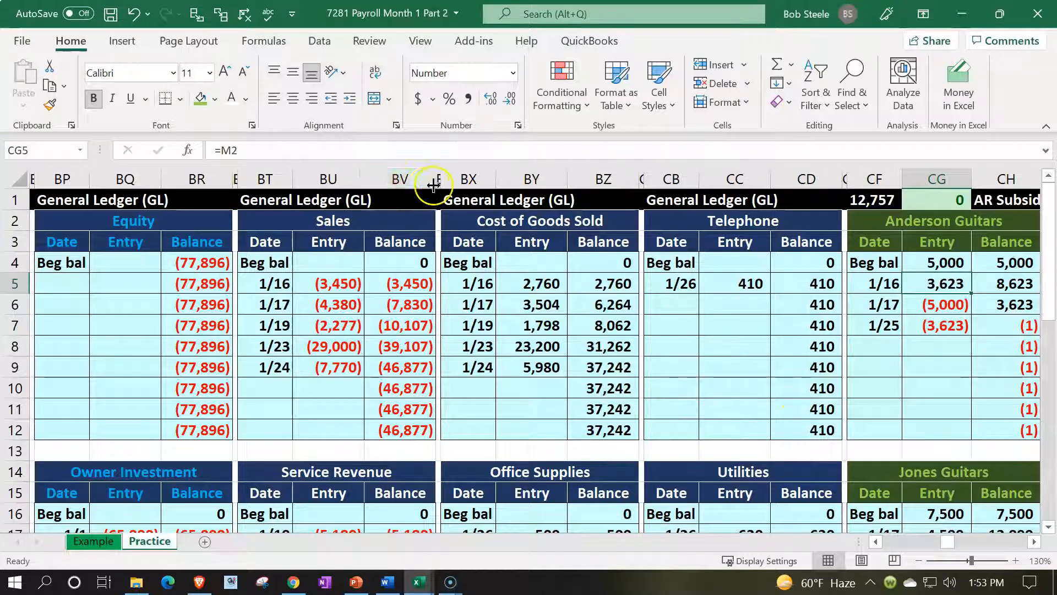
left_click_drag(439, 179, 587, 191)
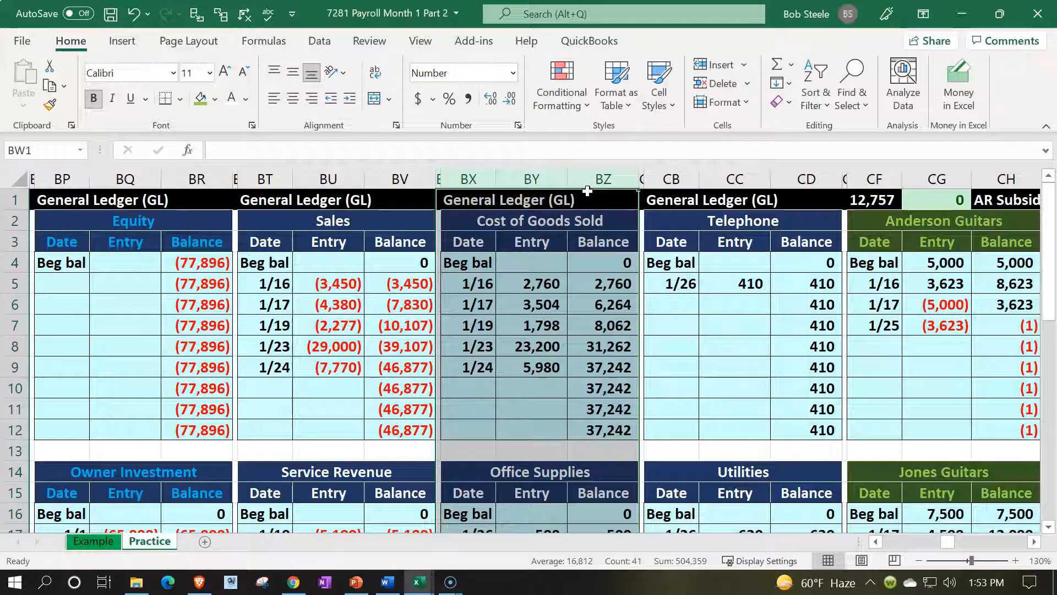
key("ctrl+c")
left_click(643, 201)
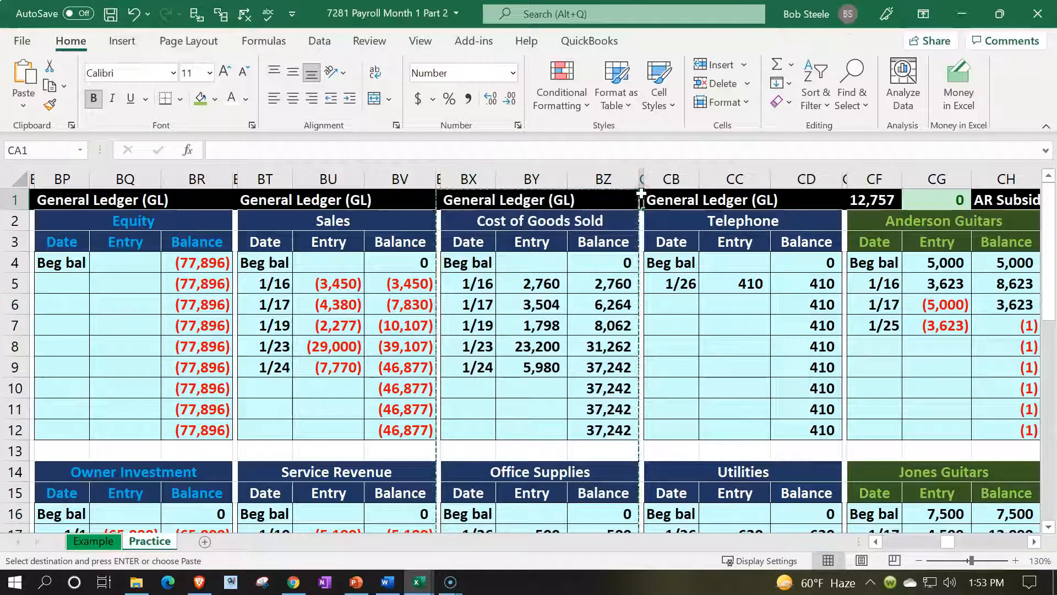
right_click(642, 195)
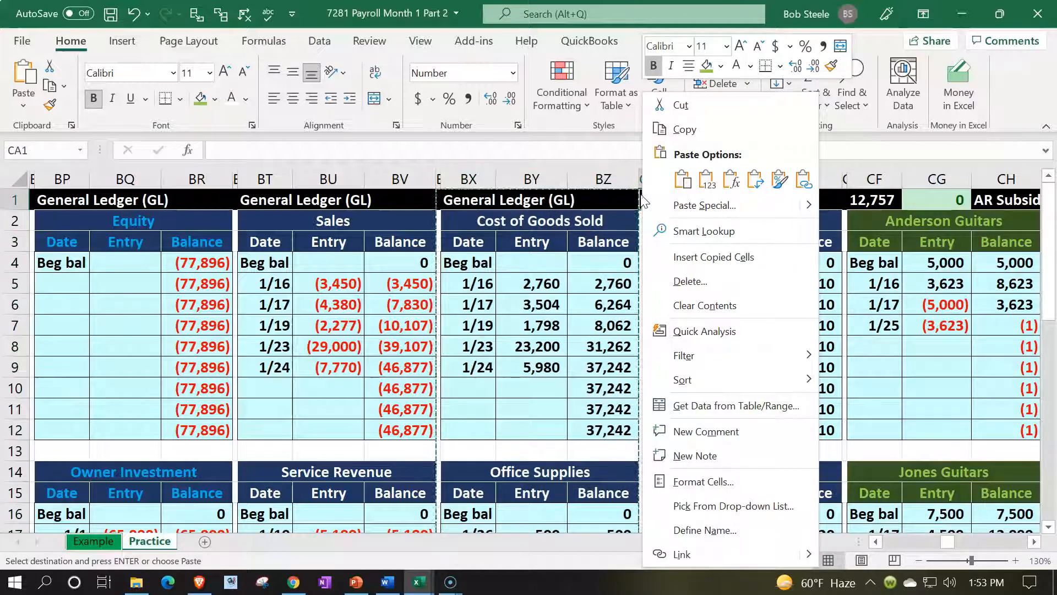
left_click(692, 257)
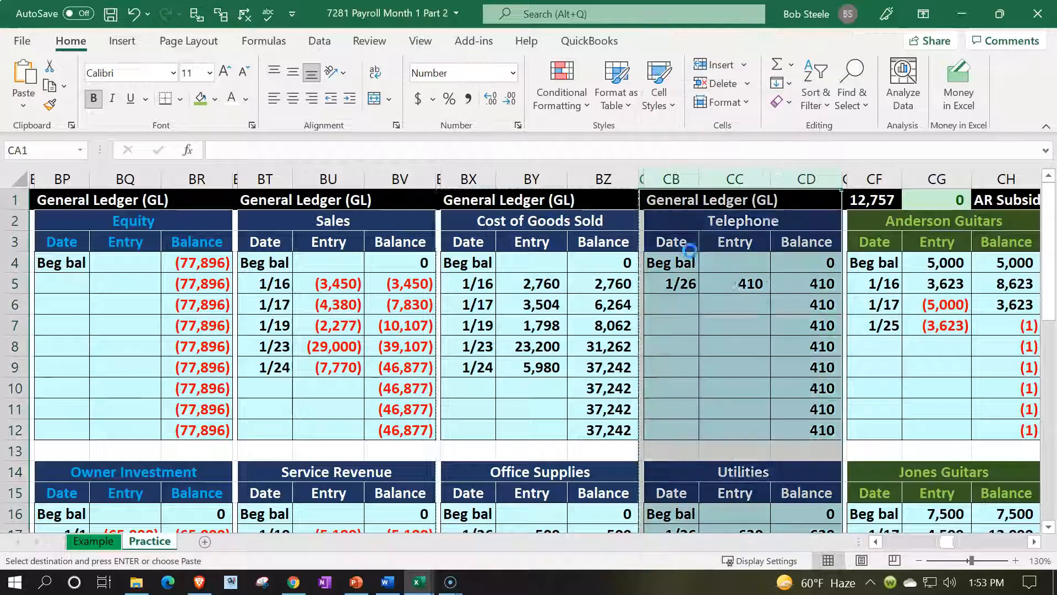
left_click(689, 251)
Clear the copied dates and entries from both inserted ledger accounts, in CB5:CC9 and CB17:CC17.
left_click_drag(694, 284, 722, 363)
key("Delete")
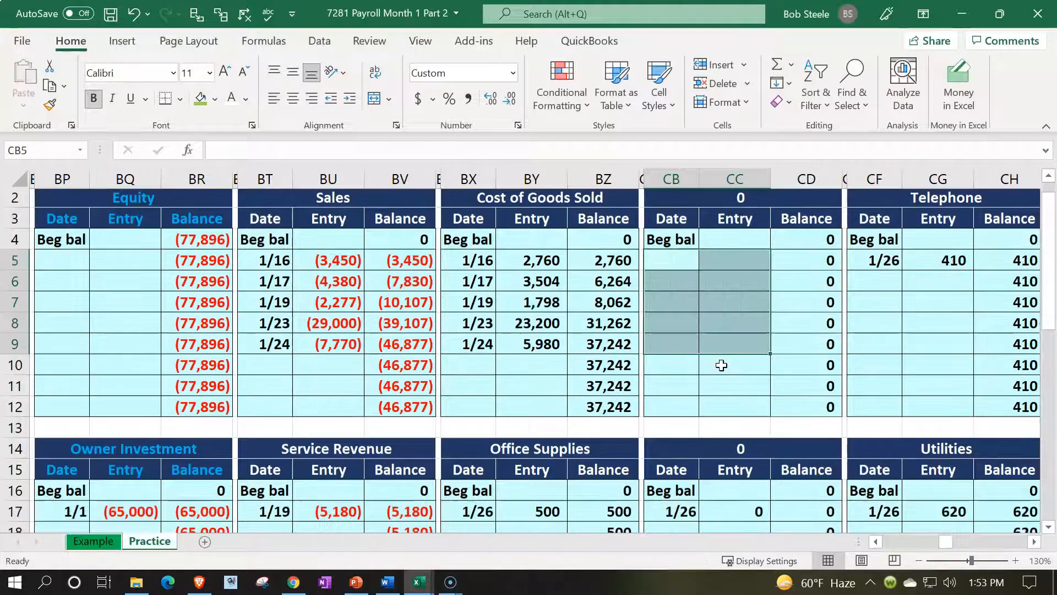
scroll(707, 397, "down", 2)
left_click_drag(680, 420, 735, 414)
key("Delete")
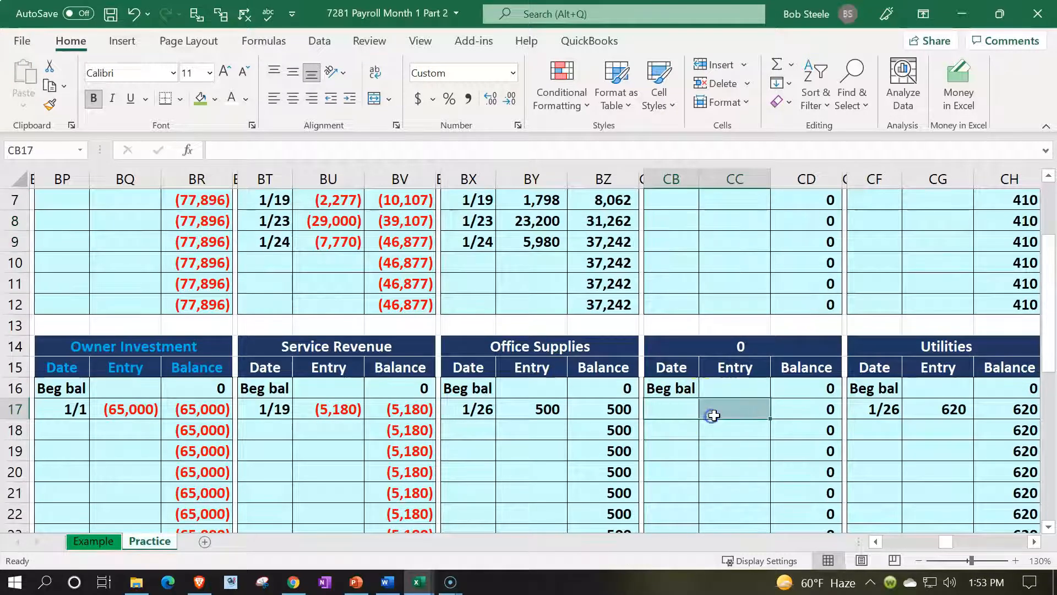
Link the upper inserted ledger's heading in CB2 to the Payroll Expense account name in trial balance cell AE23.
scroll(702, 377, "up", 2)
left_click(668, 219)
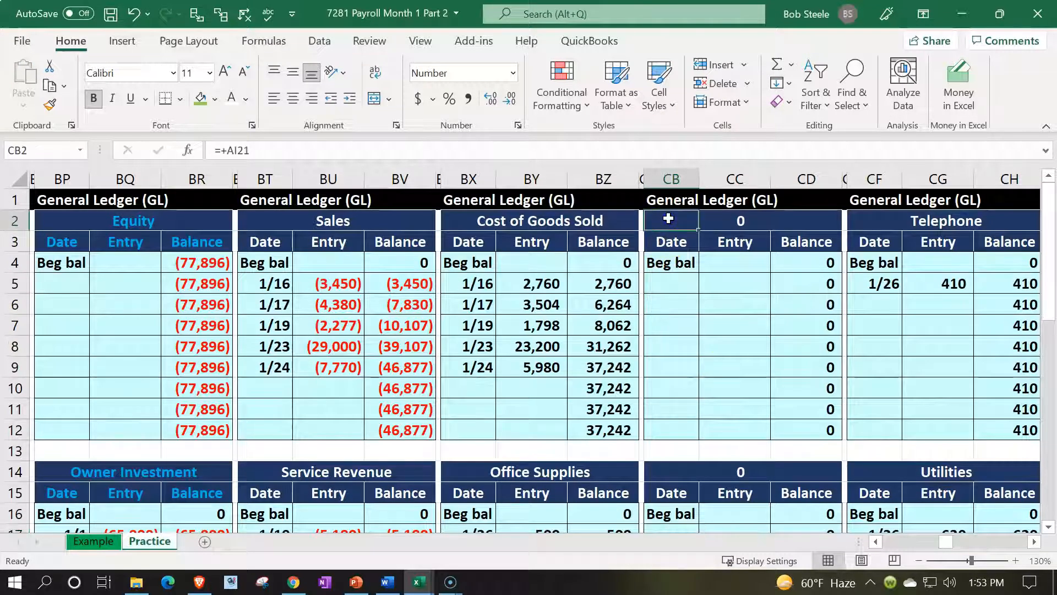
type("=")
key("Left")
key("Left")
key("Left")
key("Left")
key("Left")
key("Left")
key("Left")
key("Left")
key("Left")
key("Left")
key("Left")
key("Left")
key("Left")
key("Left")
key("Left")
key("Left")
key("Left")
key("Left")
key("Left")
key("Left")
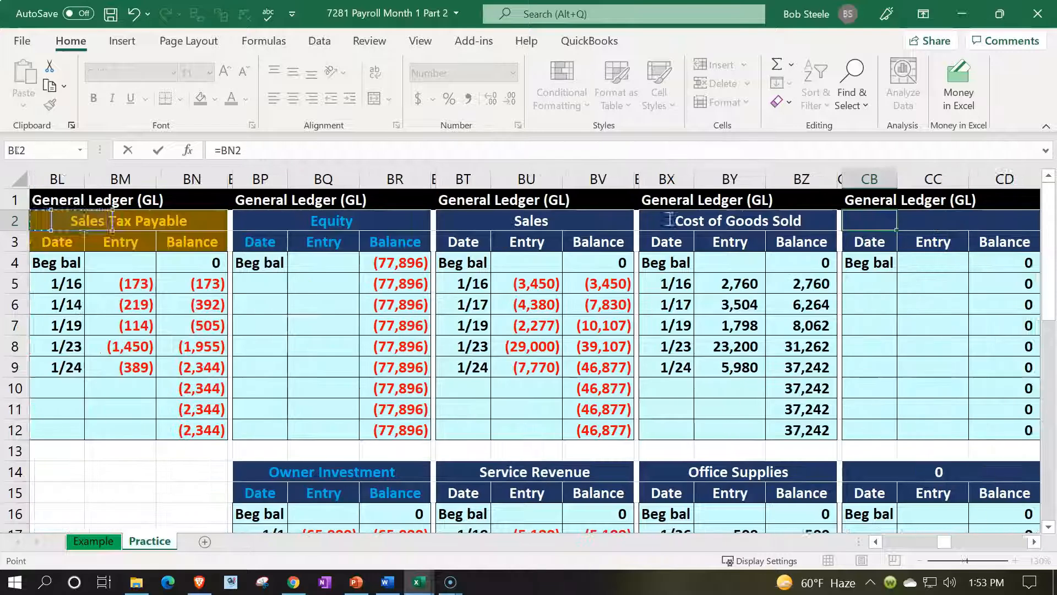
key("Left")
key("Left")
key("Left")
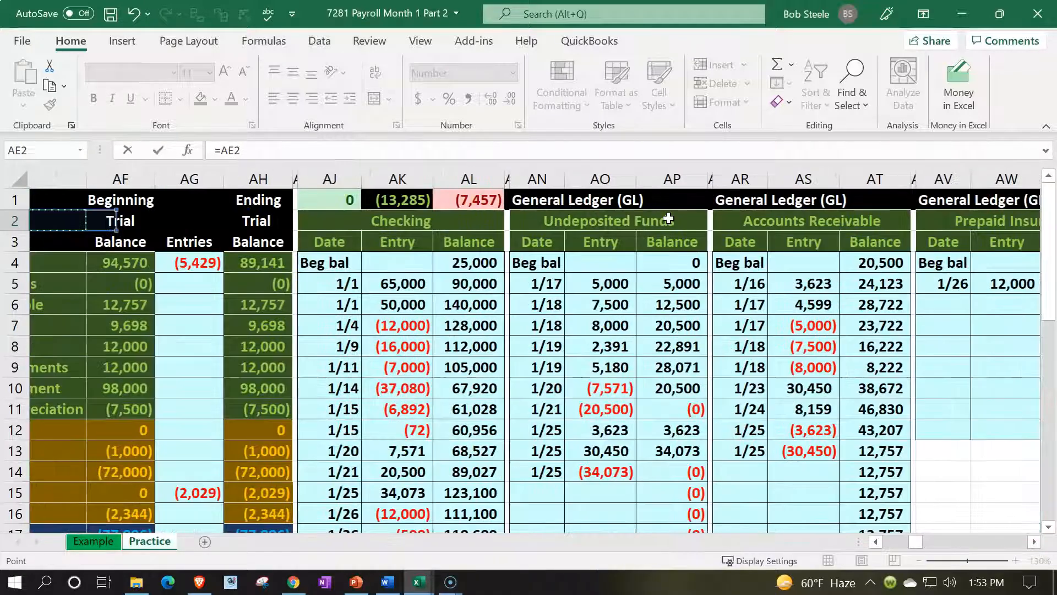
key("Down")
key("Down")
key("Down")
key("Down")
key("Down")
key("Down")
key("Down")
key("Down")
key("Down")
key("Down")
key("Down")
key("Down")
key("Down")
key("Down")
key("Down")
key("Down")
key("Down")
key("Down")
key("Down")
key("Down")
key("Down")
key("Down")
key("Down")
key("Down")
key("Down")
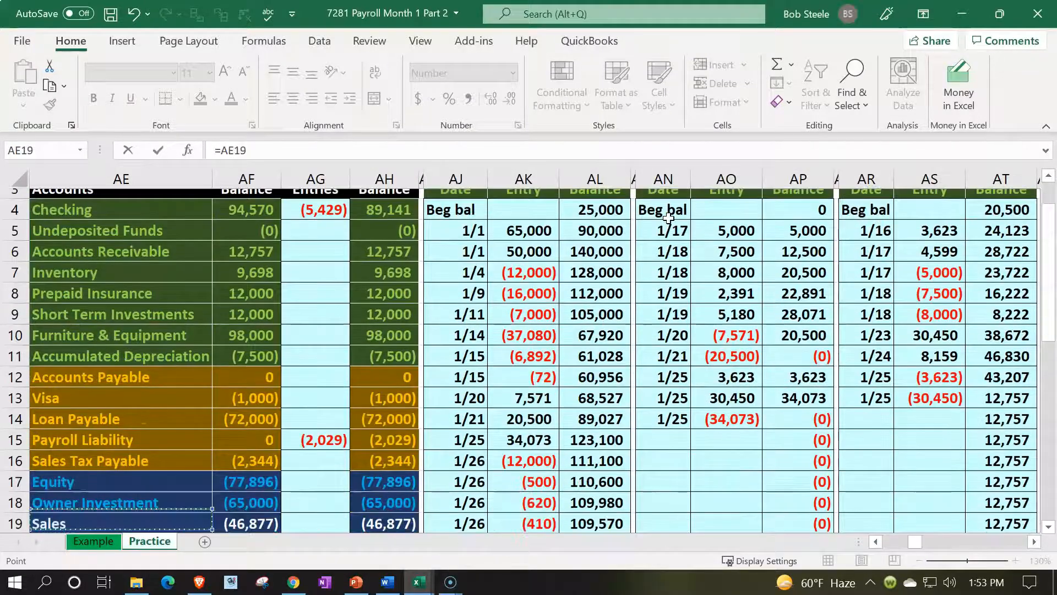
key("Up")
key("Up")
key("Up")
key("Up")
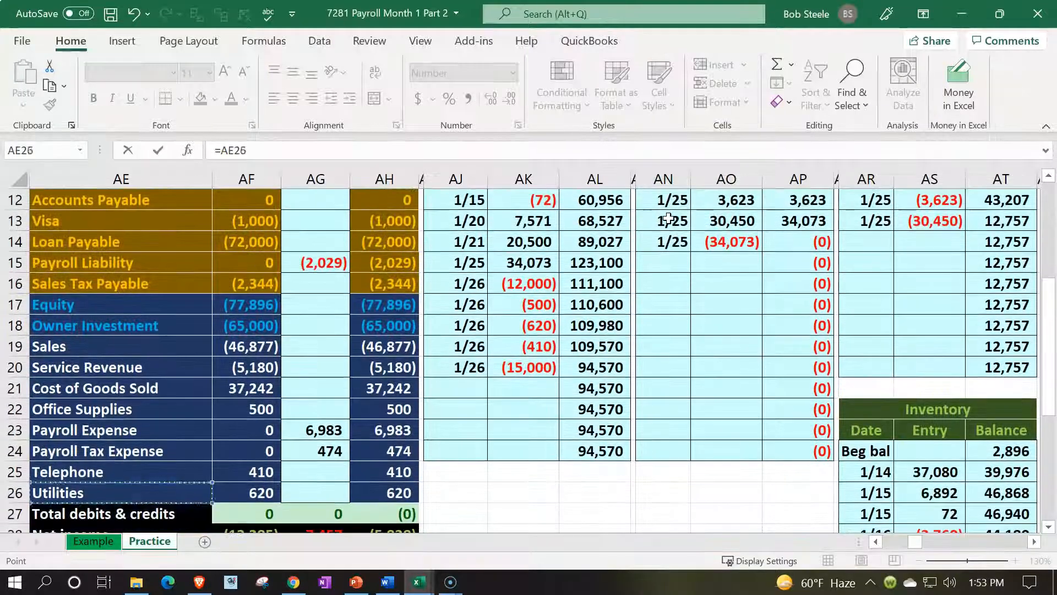
key("Return")
Link the lower inserted ledger's heading in CB14 to the Payroll Tax Expense account name in trial balance cell AE24.
key("Up")
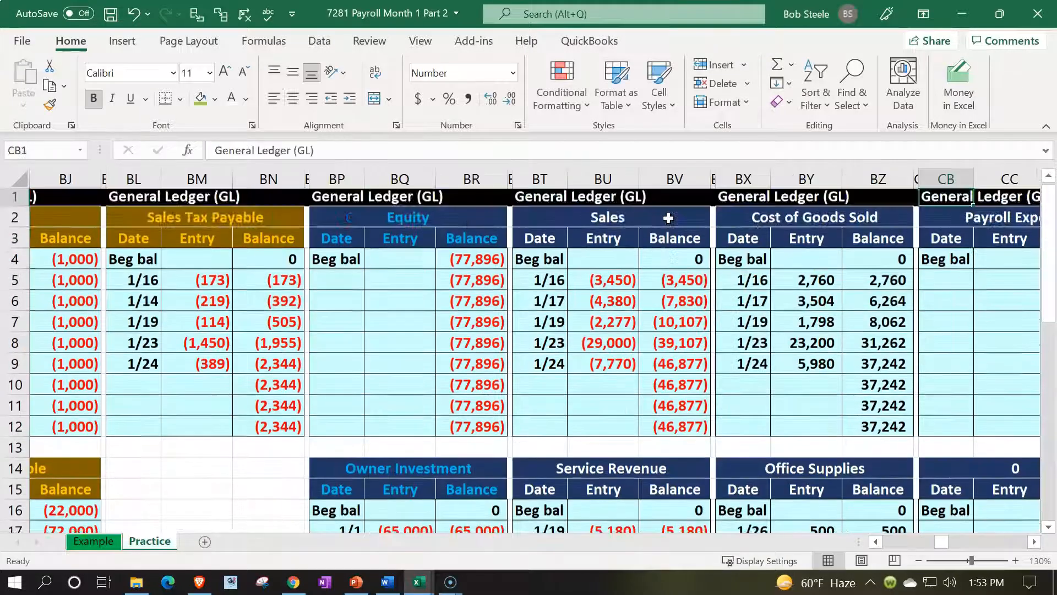
key("Right")
key("Right")
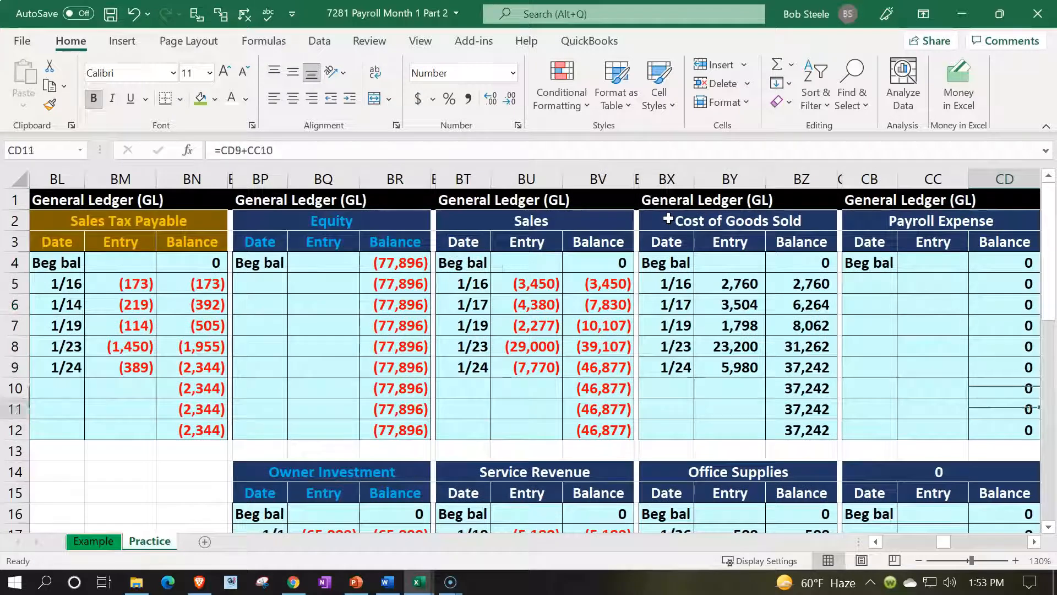
type("+")
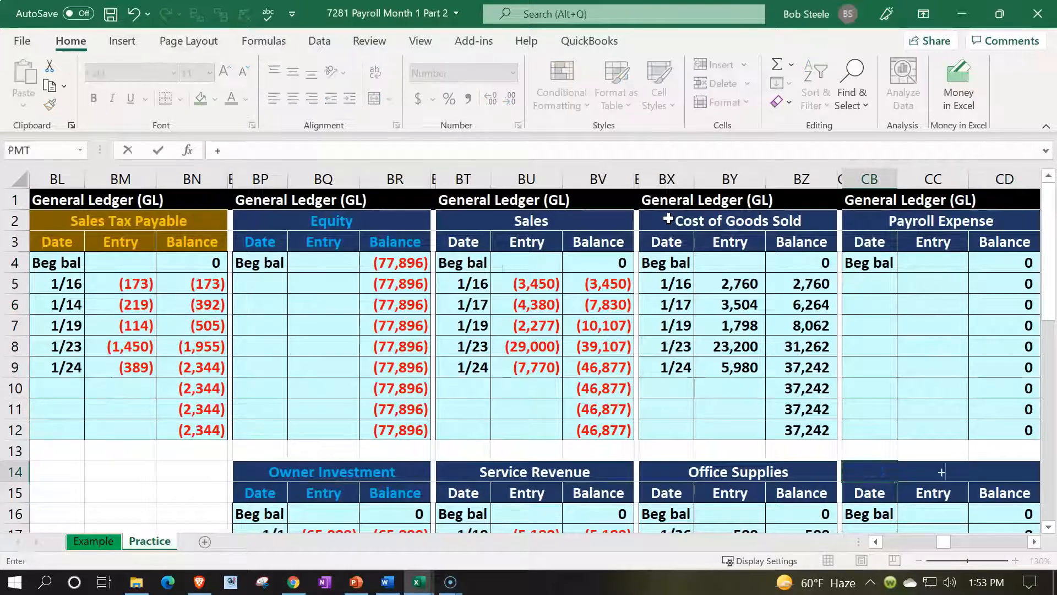
key("Left")
key("Left")
key("Left")
key("Left")
key("Left")
key("Left")
key("Left")
key("Left")
key("Left")
key("Left")
key("Left")
key("Left")
key("Left")
key("Left")
key("Left")
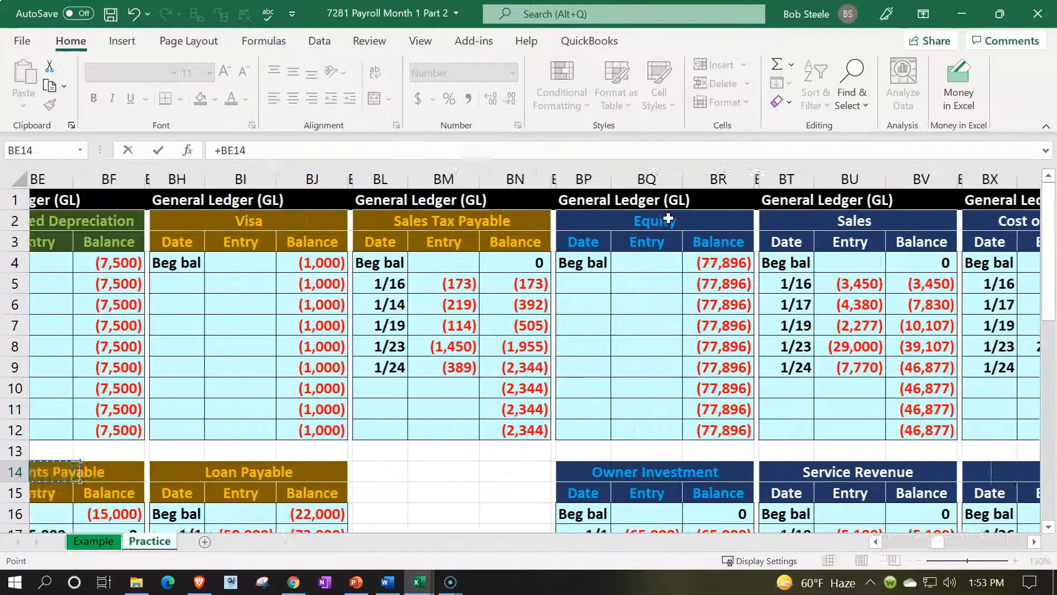
key("Left")
key("Left")
key("Left")
key("Left")
key("Left")
key("Left")
key("Left")
key("Left")
key("Left")
key("Left")
key("Left")
key("Left")
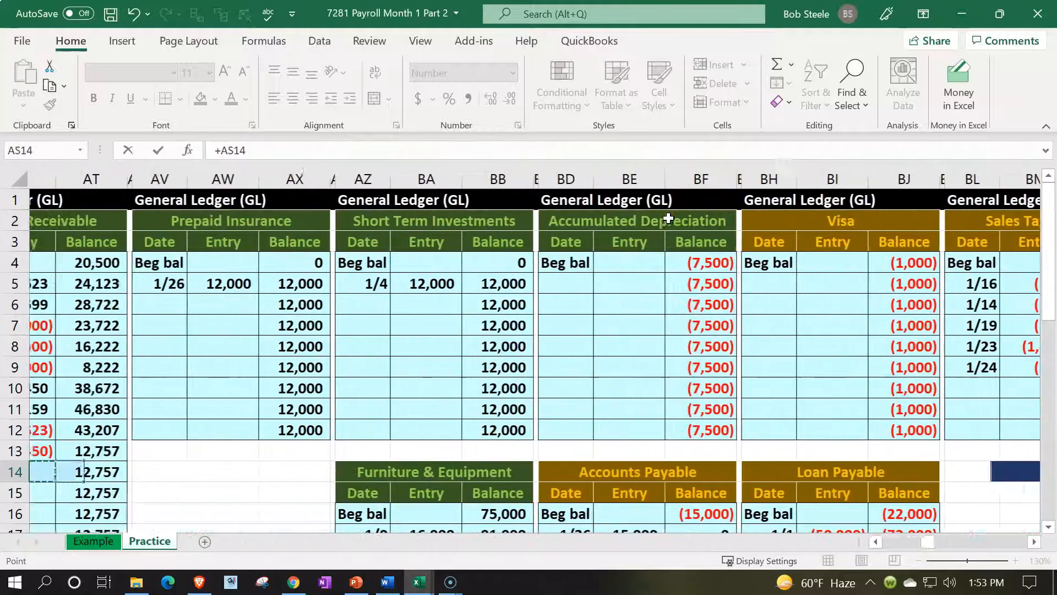
key("Left")
key("Left")
key("Left")
key("Left")
key("Left")
key("Left")
key("Left")
key("Left")
key("Left")
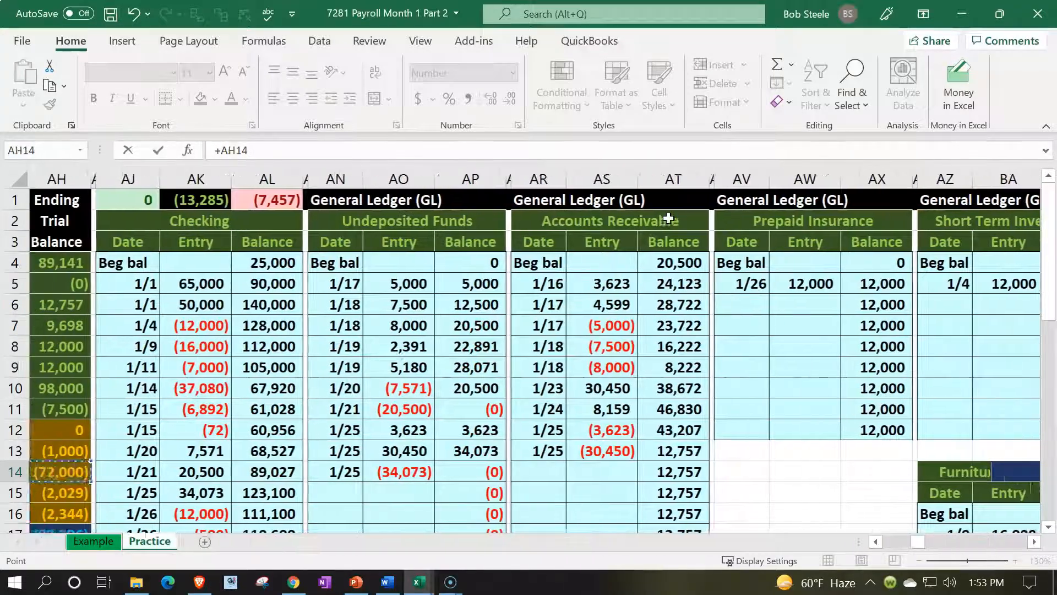
key("Down")
key("Down")
key("Down")
key("Down")
key("Down")
key("Down")
key("Down")
key("Down")
key("Down")
key("Down")
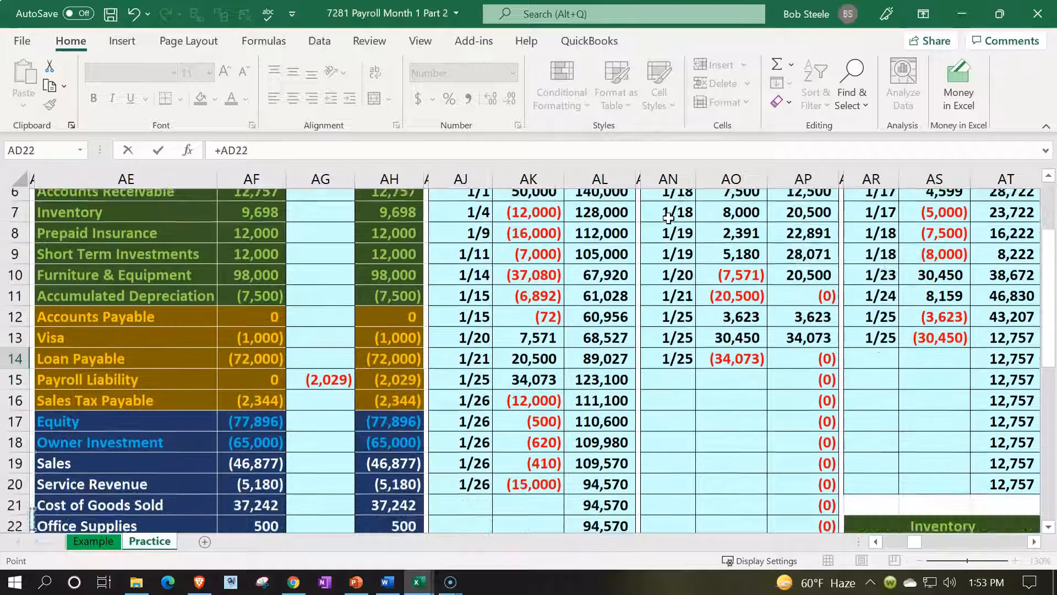
key("Right")
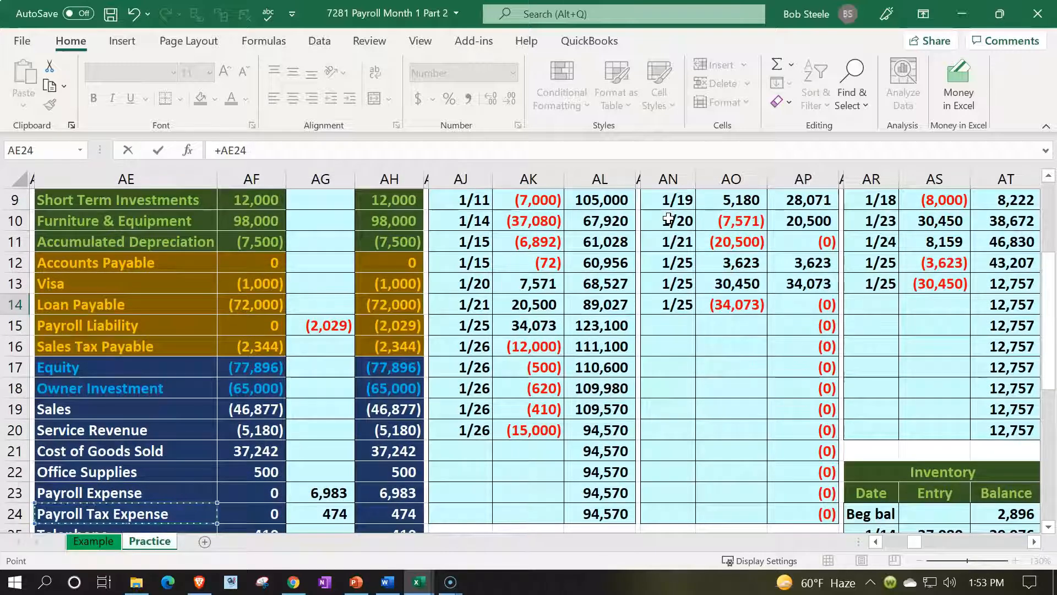
key("Return")
Enter the date 1/30 in the first entry row of the Payroll Expense ledger, cell CB5.
key("Up")
key("Up")
key("Up")
key("Up")
key("Up")
key("Up")
key("Up")
key("Up")
key("Up")
key("Up")
key("Up")
key("Down")
key("Left")
key("Left")
key("Left")
key("Left")
key("Left")
key("Down")
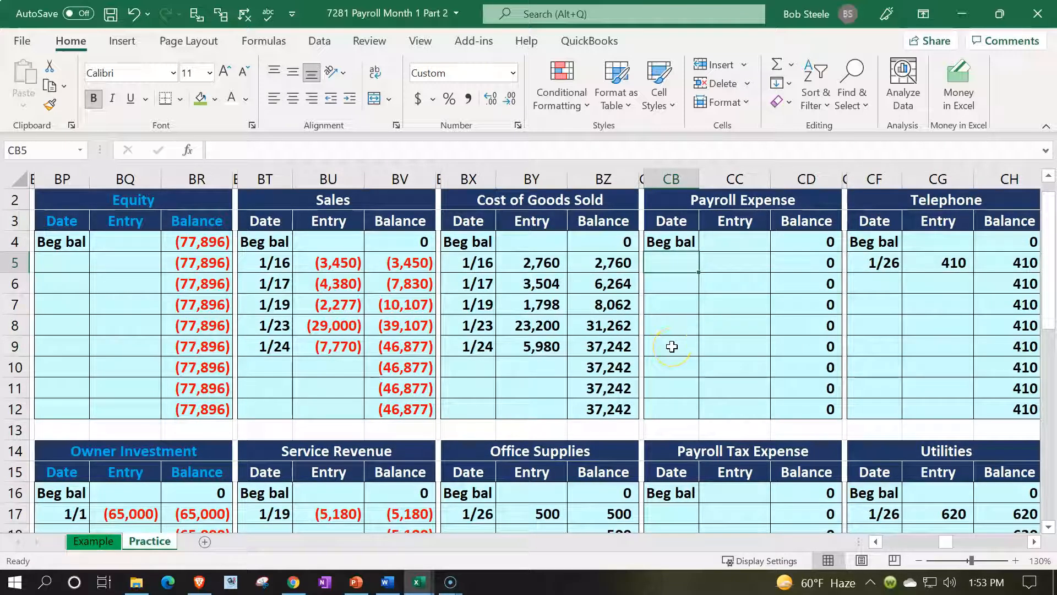
type("1/30")
key("Tab")
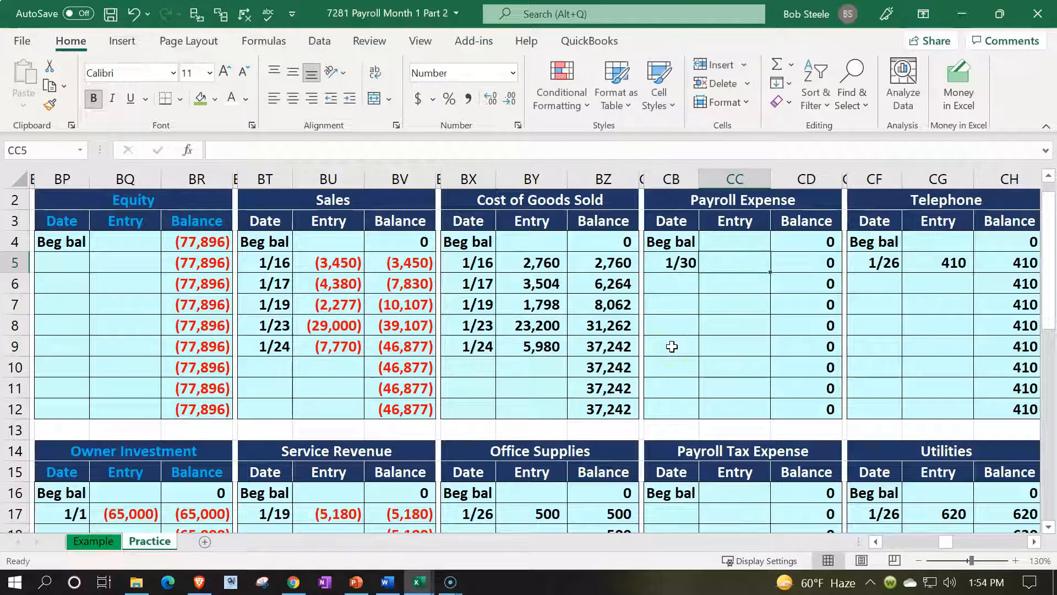
Link the 1/30 entry amount in Payroll Expense ledger cell CC5 to the first payroll journal entry's Payroll Expense amount in AB11.
type("=")
key("Left")
key("Left")
key("Left")
key("Left")
key("Left")
key("Left")
key("Left")
key("Left")
key("Left")
key("Left")
key("Left")
key("Left")
key("Left")
key("Left")
key("Left")
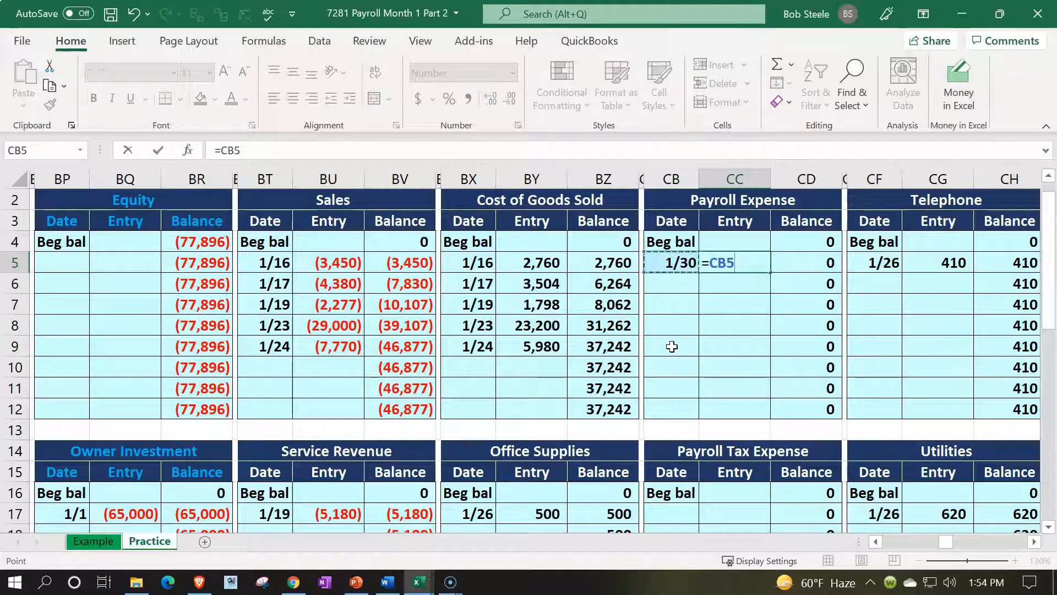
key("Left")
key("Left")
key("Left")
key("Left")
key("Left")
key("Left")
key("Left")
key("Left")
key("Left")
key("Left")
key("Left")
key("Left")
key("Left")
key("Left")
key("Left")
key("Left")
key("Left")
key("Left")
key("Left")
key("Left")
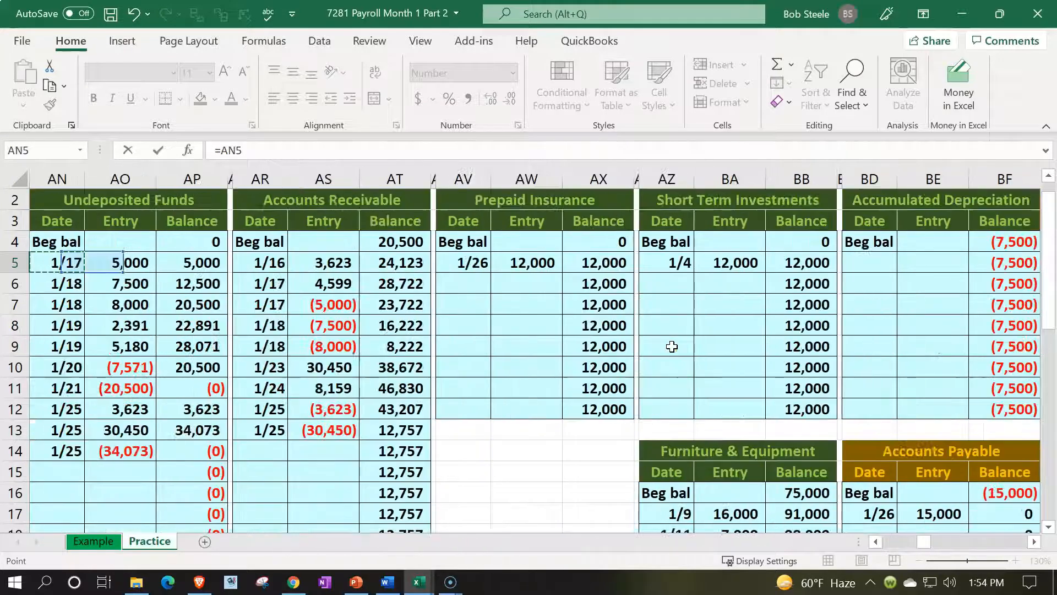
key("Down")
key("Down")
key("Down")
key("Down")
key("Down")
key("Down")
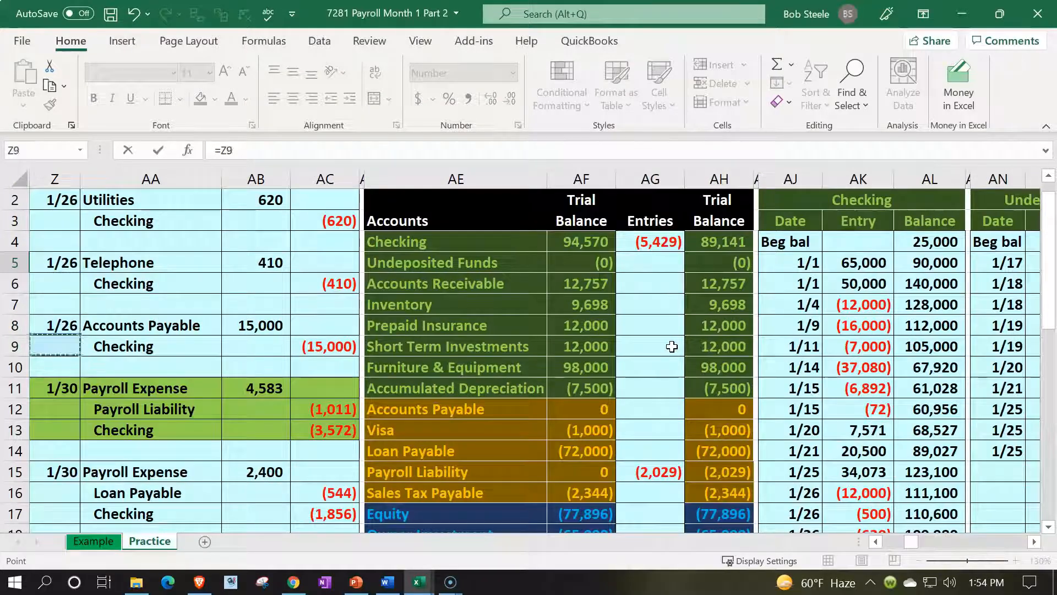
key("Right")
key("Right")
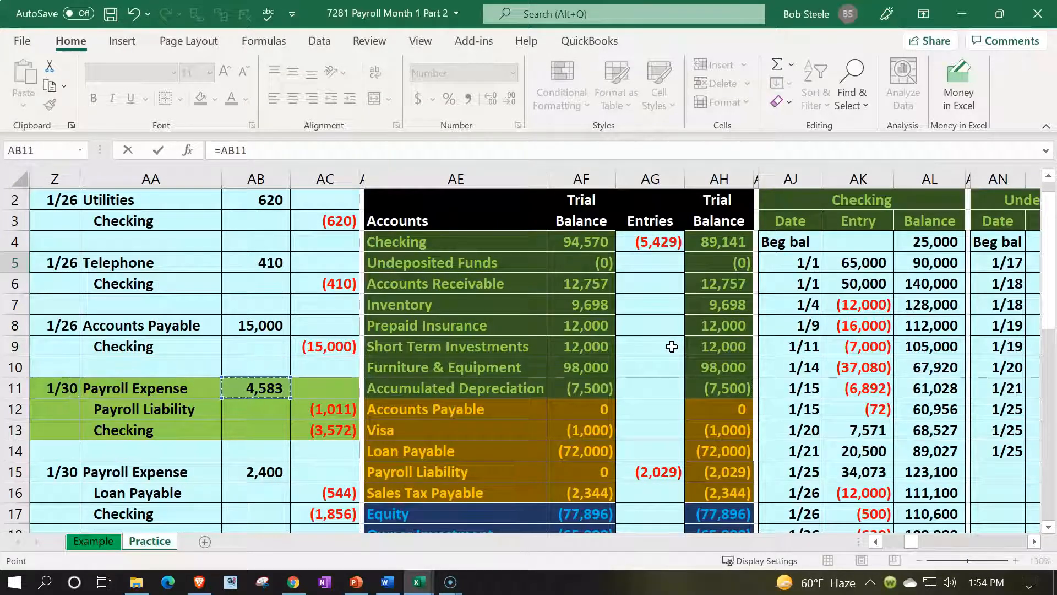
key("Return")
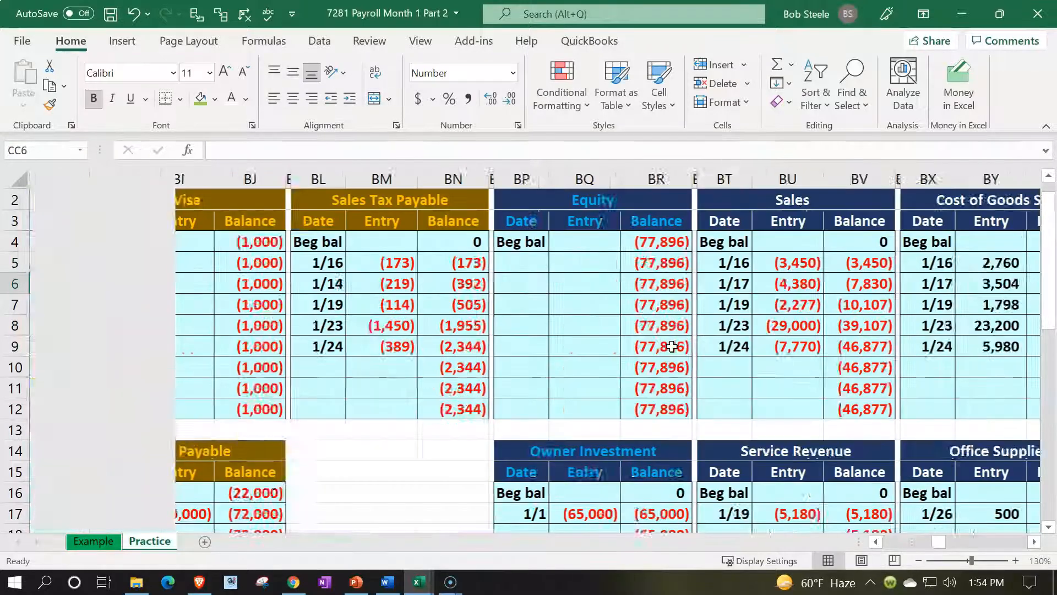
Extend the general ledger balance check formula in AJ1 to add the balances of the new payroll expense ledger accounts.
key("Right")
key("Right")
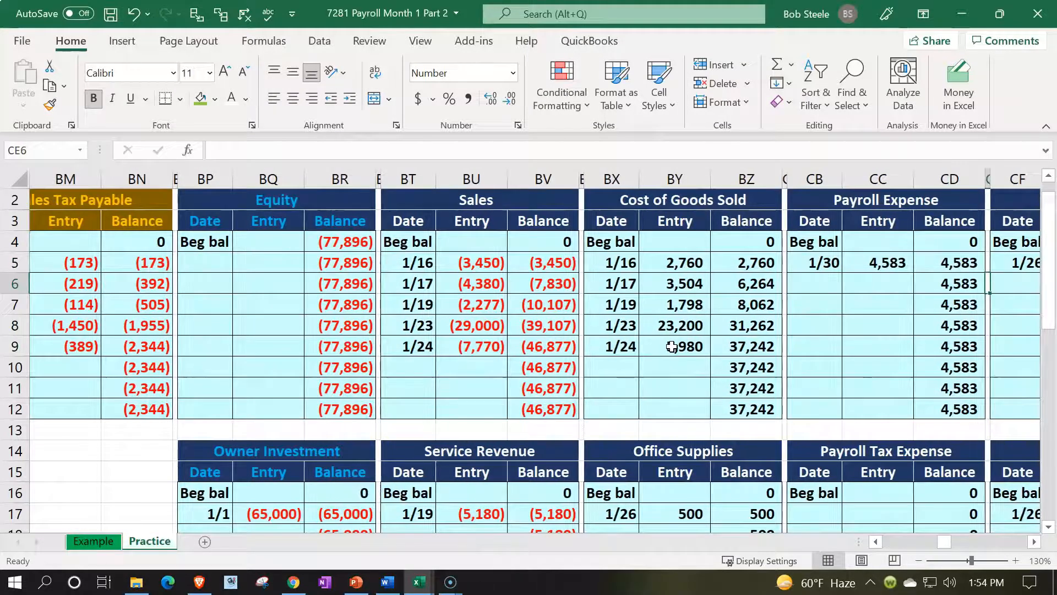
key("Left")
key("Left")
key("Left")
key("Left")
key("Left")
key("Left")
key("Left")
key("Left")
key("Left")
key("Left")
key("Left")
key("Left")
key("Left")
key("Left")
key("Left")
key("Left")
key("Left")
key("Left")
key("Left")
key("Left")
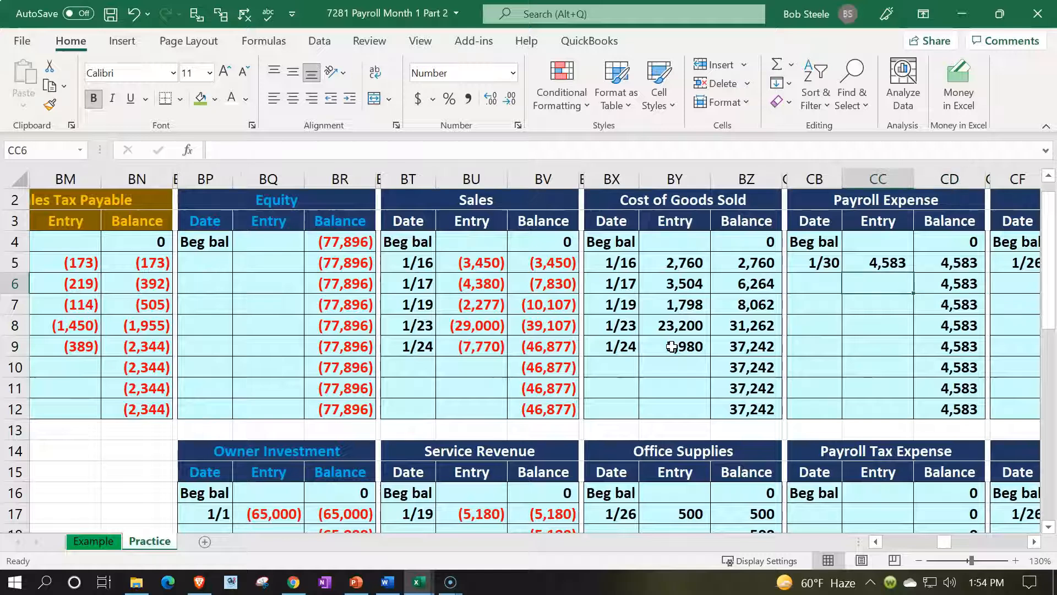
key("Left")
key("Left")
key("Left")
key("Left")
key("Left")
key("Left")
key("Left")
key("Left")
key("Left")
key("Left")
key("Left")
key("Left")
key("Left")
key("Left")
key("Left")
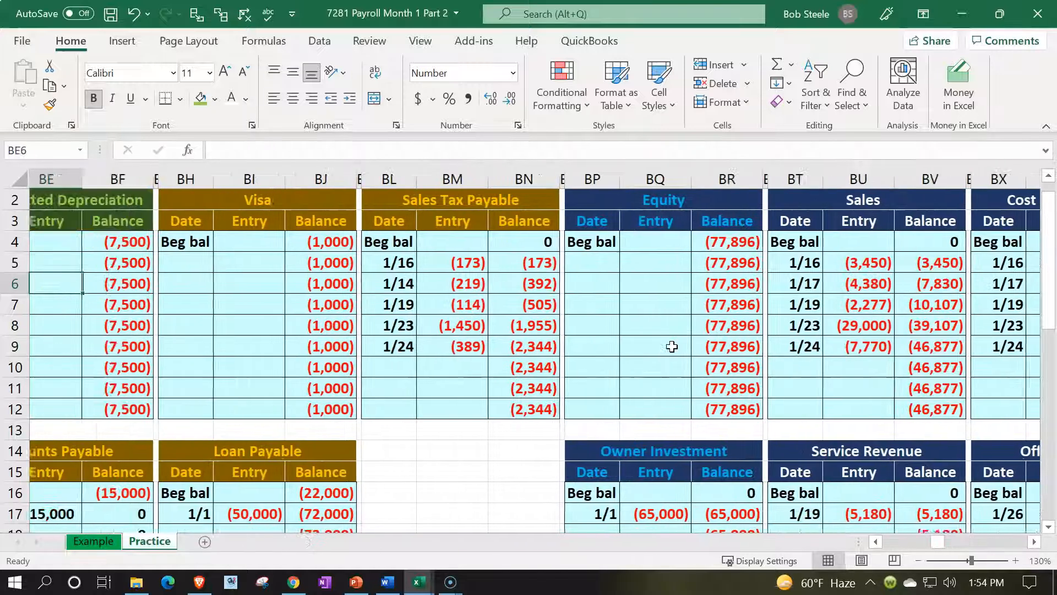
key("Left")
key("Left")
key("Left")
key("Left")
key("Left")
key("Left")
key("Left")
key("Left")
key("Left")
key("Left")
key("Left")
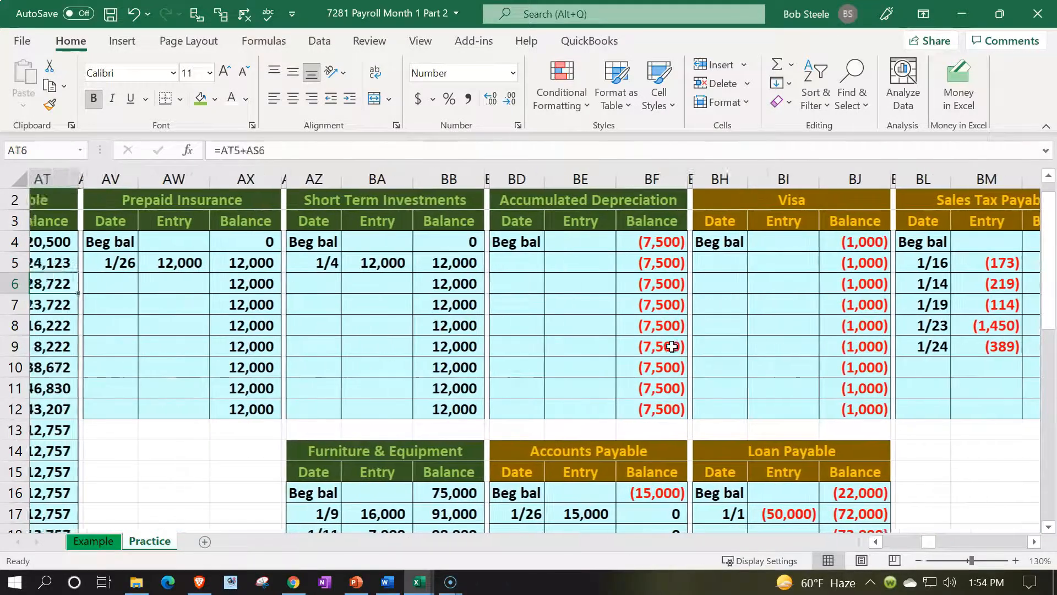
key("Left")
key("Left")
key("Left")
key("Left")
key("Left")
key("Left")
key("Left")
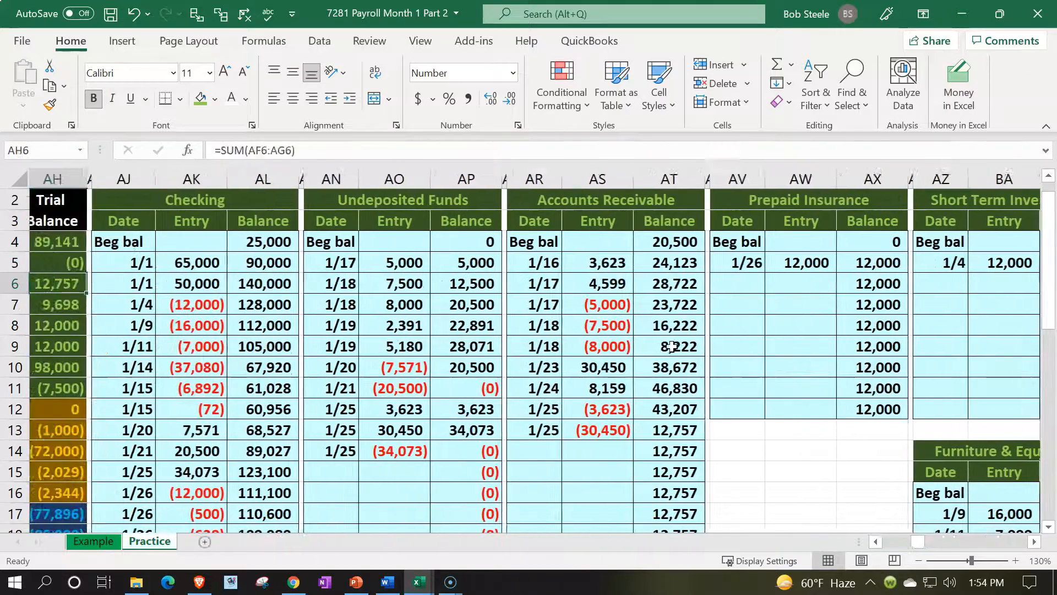
scroll(606, 355, "up", 1)
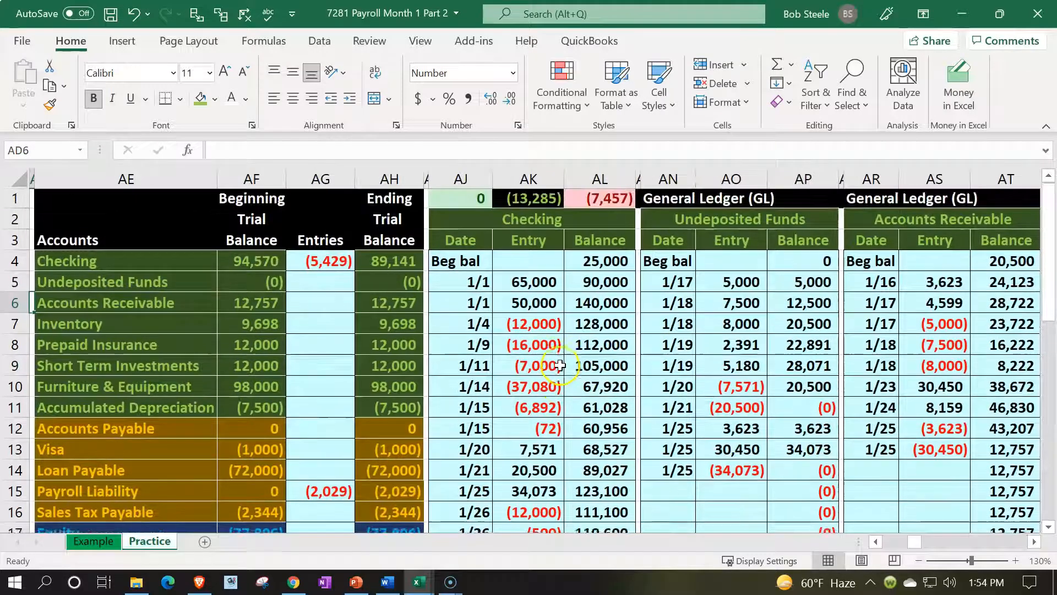
left_click(466, 195)
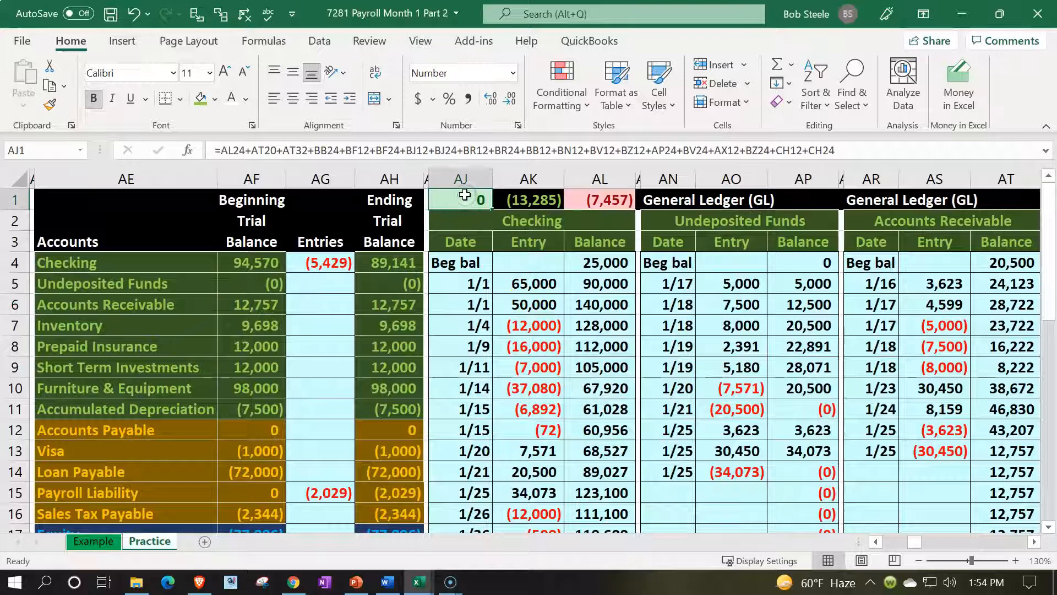
double_click(466, 195)
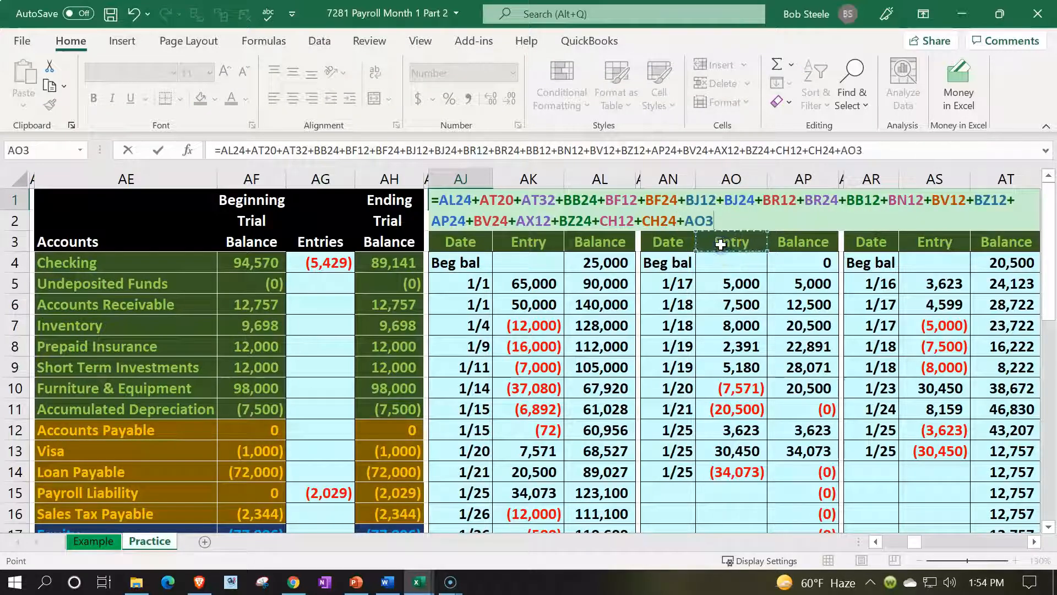
key("Right")
key("Right")
key("Right")
key("Right")
key("Right")
key("Right")
key("Right")
key("Right")
key("Right")
key("Right")
key("Right")
key("Right")
key("Right")
key("Right")
key("Right")
key("Right")
key("Right")
key("Right")
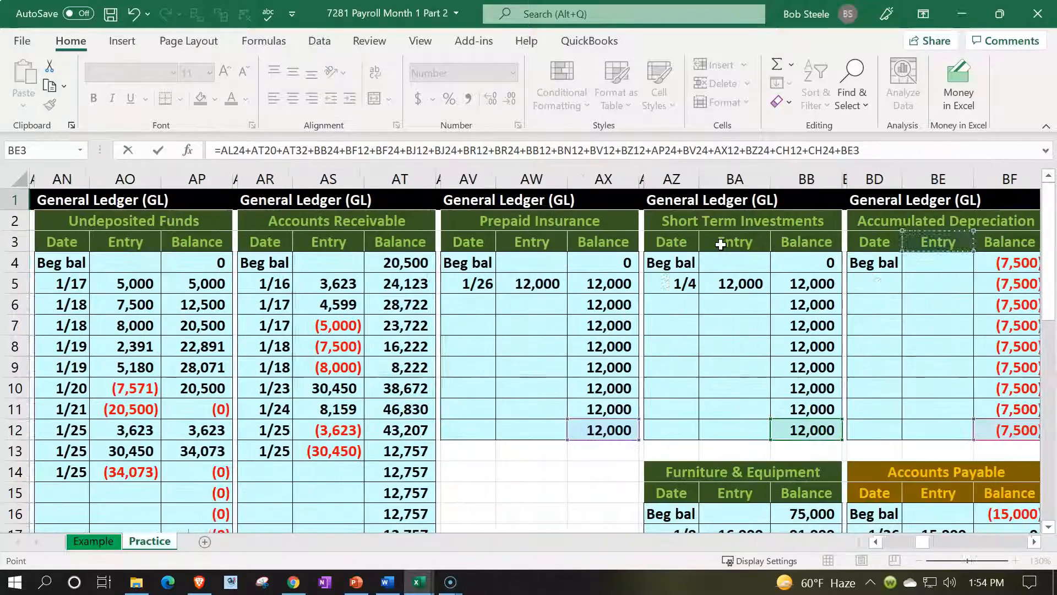
key("Right")
key("Right")
key("Right")
key("Right")
key("Right")
key("Right")
key("Right")
key("Right")
key("Right")
key("Right")
key("Right")
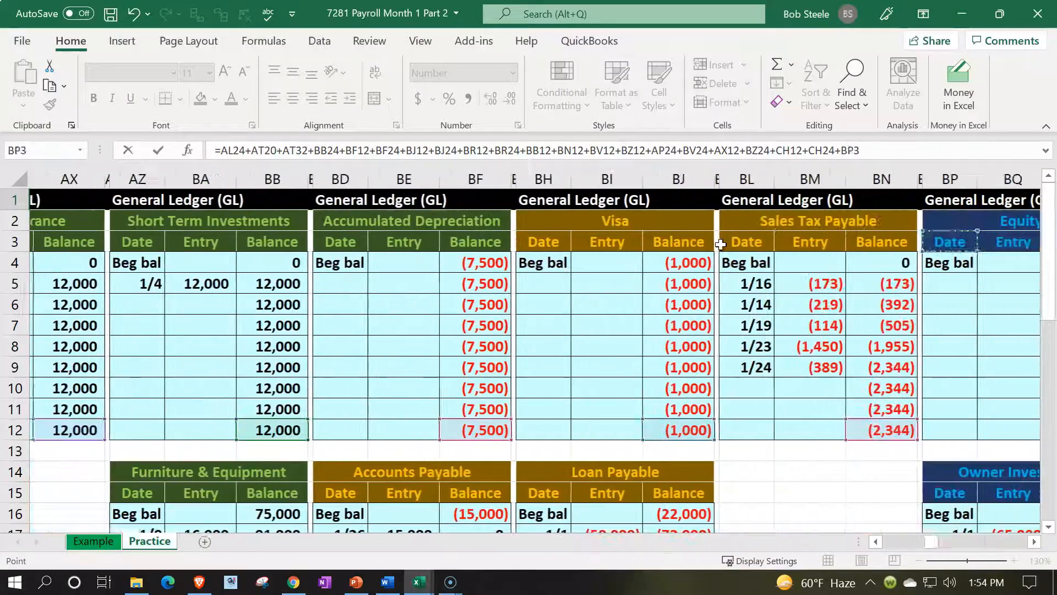
Add the Payroll Expense balance CD12 and the Payroll Tax Expense balance CD24 to the end of the balance check formula.
key("Right")
key("Right")
key("Right")
key("Right")
key("Right")
key("Right")
key("Right")
key("Right")
key("Right")
key("Right")
key("Right")
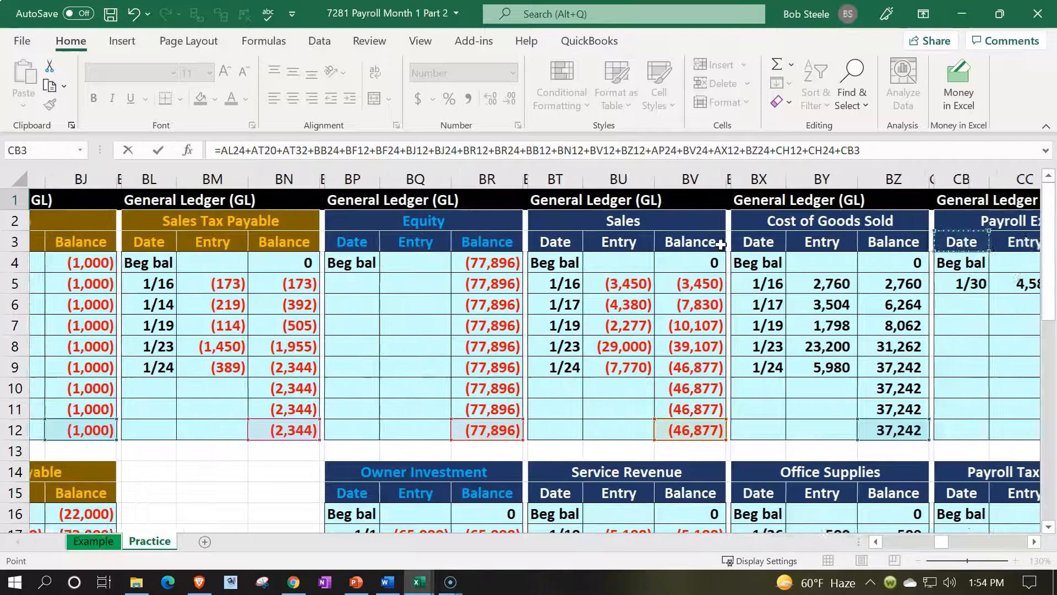
key("Right")
key("Right")
key("Right")
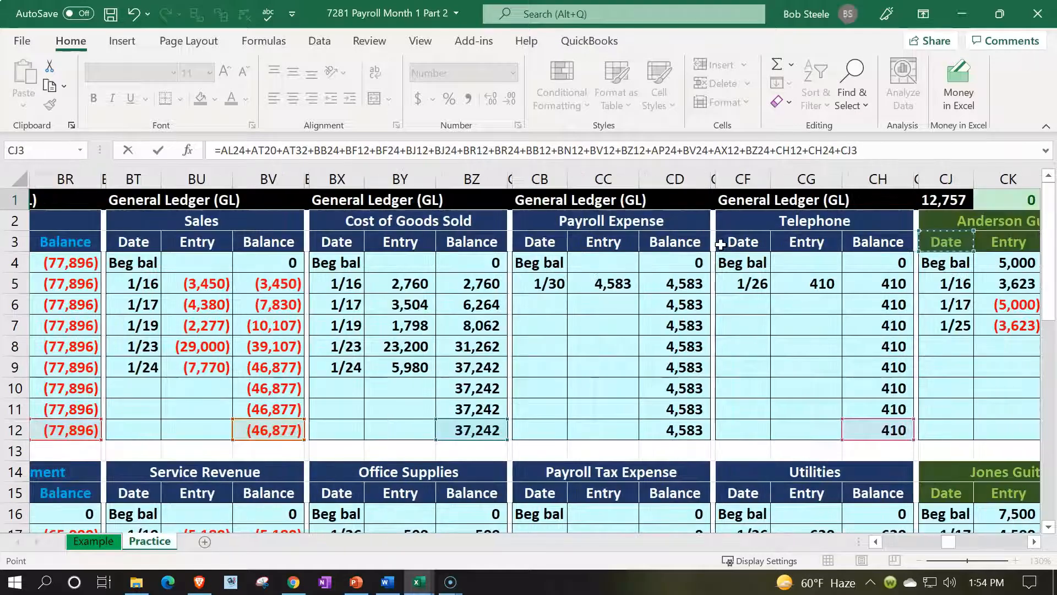
left_click(694, 430)
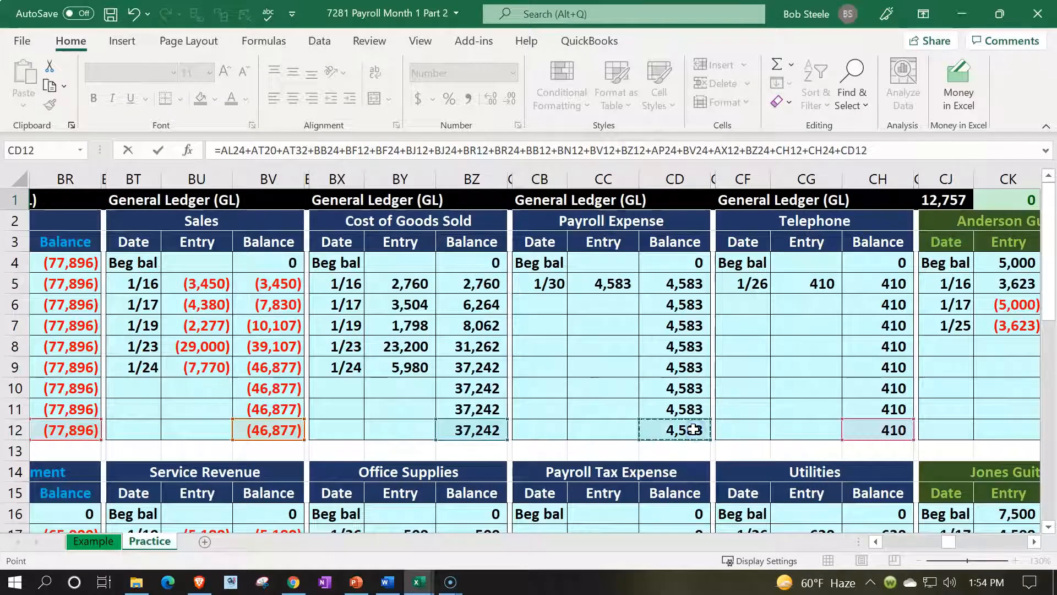
scroll(695, 428, "down", 4)
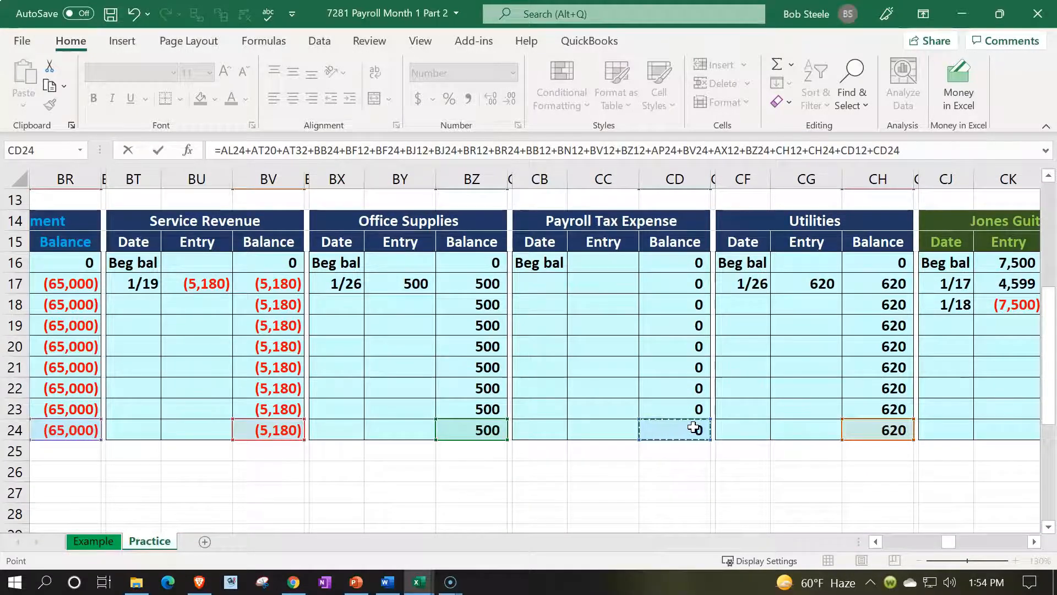
key("ctrl+Return")
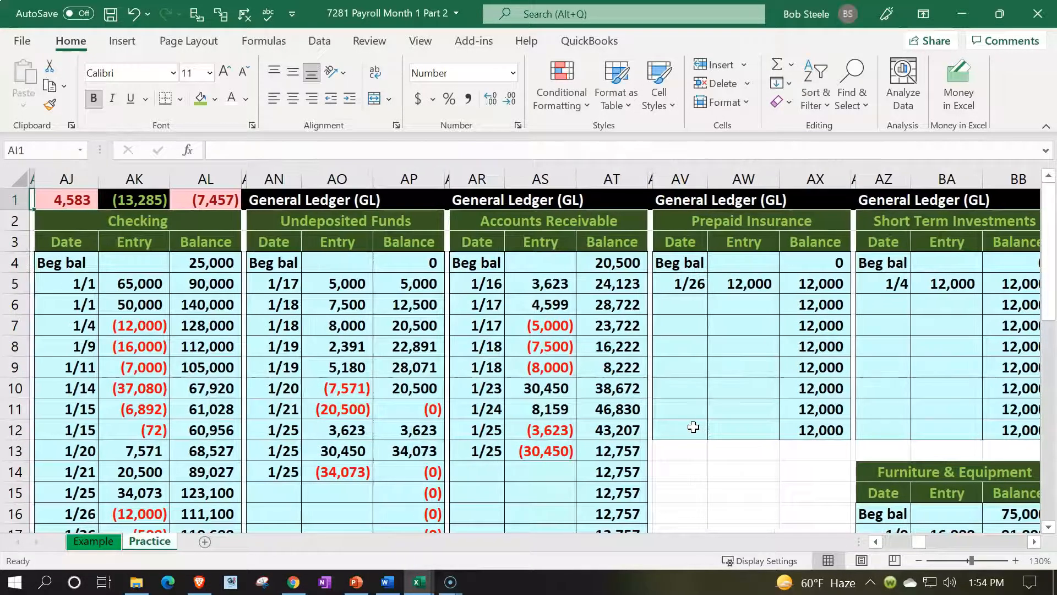
Examine the Payroll Liability line of the first 1/30 payroll journal entry and the matching account in the trial balance.
key("Left")
key("Left")
key("Left")
key("Left")
key("Left")
key("Left")
key("Left")
key("Left")
key("Left")
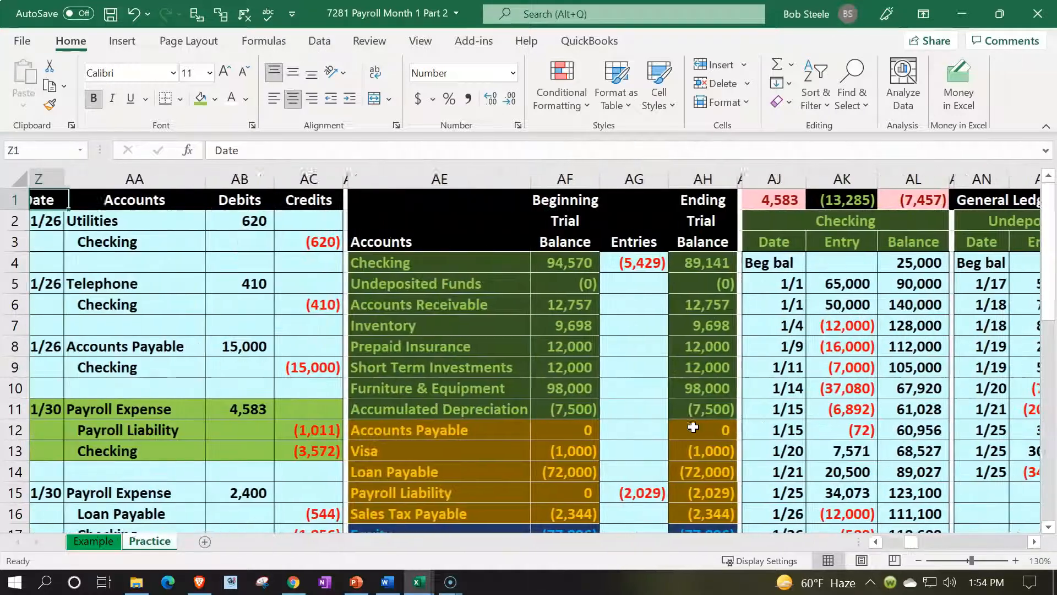
left_click_drag(66, 434, 314, 433)
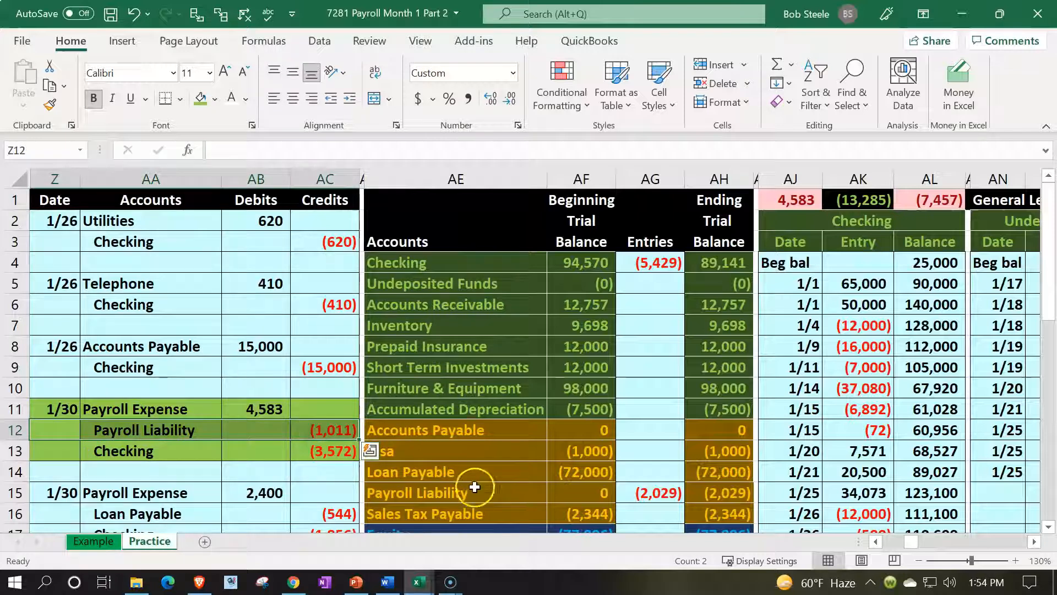
left_click(492, 500)
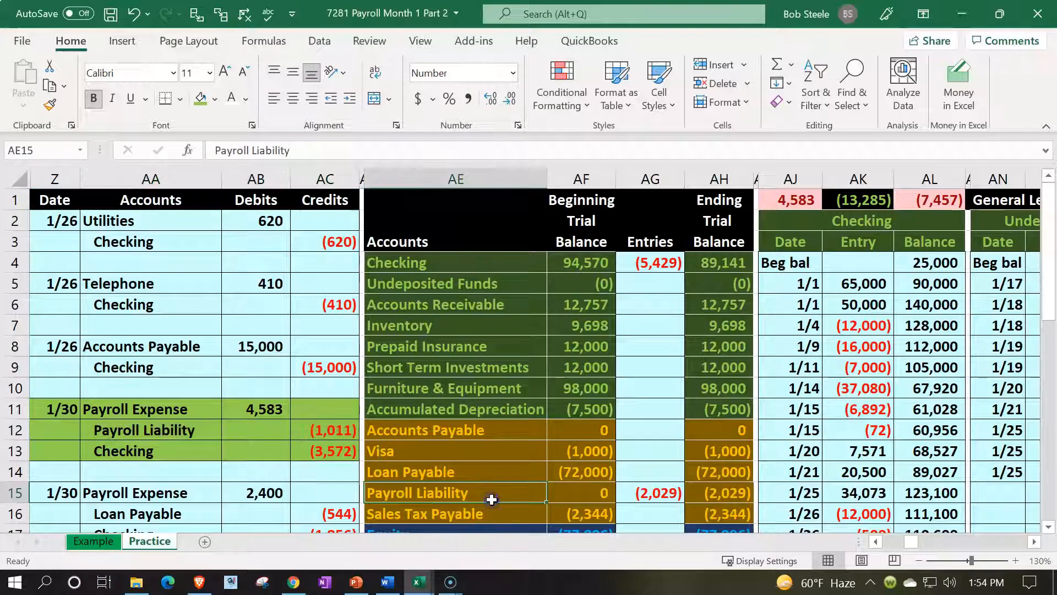
Move the Sales Tax Payable ledger from BL2:BN12 down so that it starts at BL14.
key("Right")
key("Right")
key("Right")
key("Right")
key("Right")
key("Right")
key("Right")
key("Right")
key("Right")
key("Right")
key("Right")
key("Right")
key("Right")
key("Right")
key("Right")
key("Right")
key("Right")
key("Right")
key("Right")
key("Right")
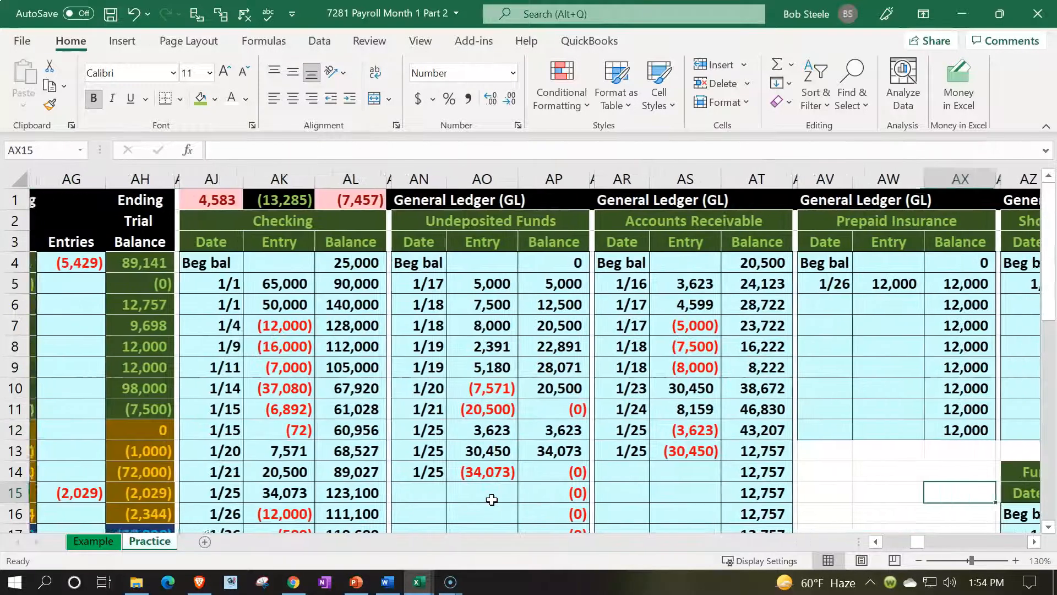
key("Right")
key("Right")
key("Right")
key("Right")
key("Right")
key("Right")
key("Right")
key("Right")
key("Right")
key("Right")
key("Right")
key("Right")
key("Right")
key("Right")
key("Right")
key("Right")
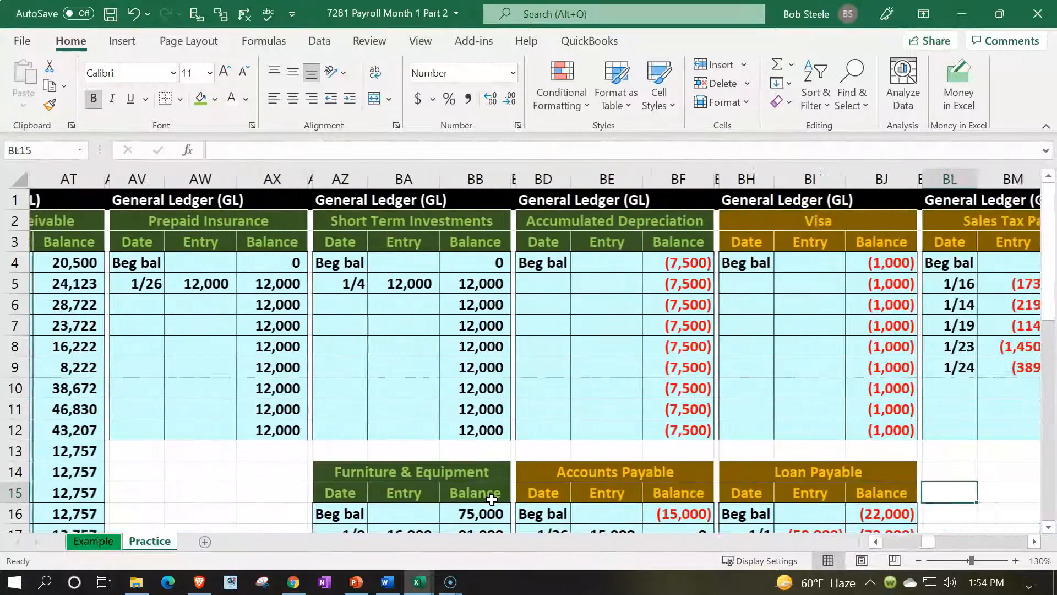
key("Right")
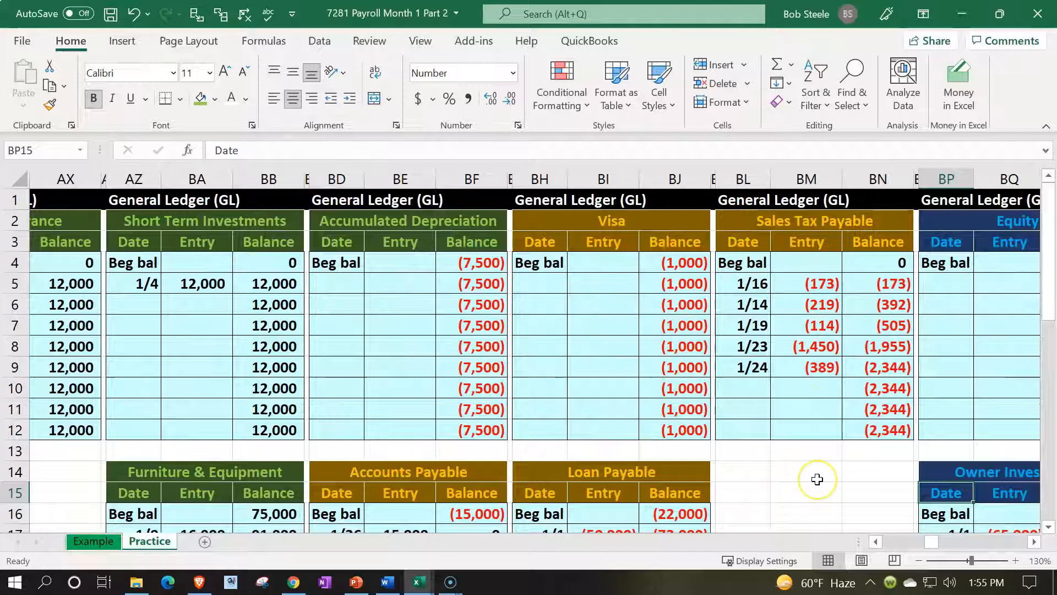
scroll(817, 479, "down", 1)
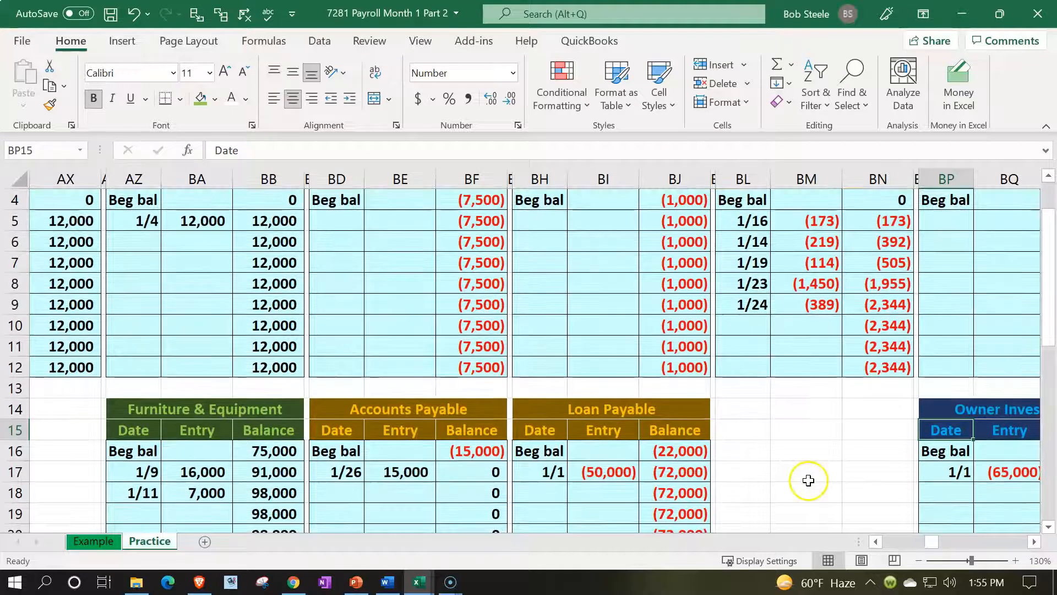
scroll(808, 480, "up", 1)
left_click_drag(743, 225, 887, 435)
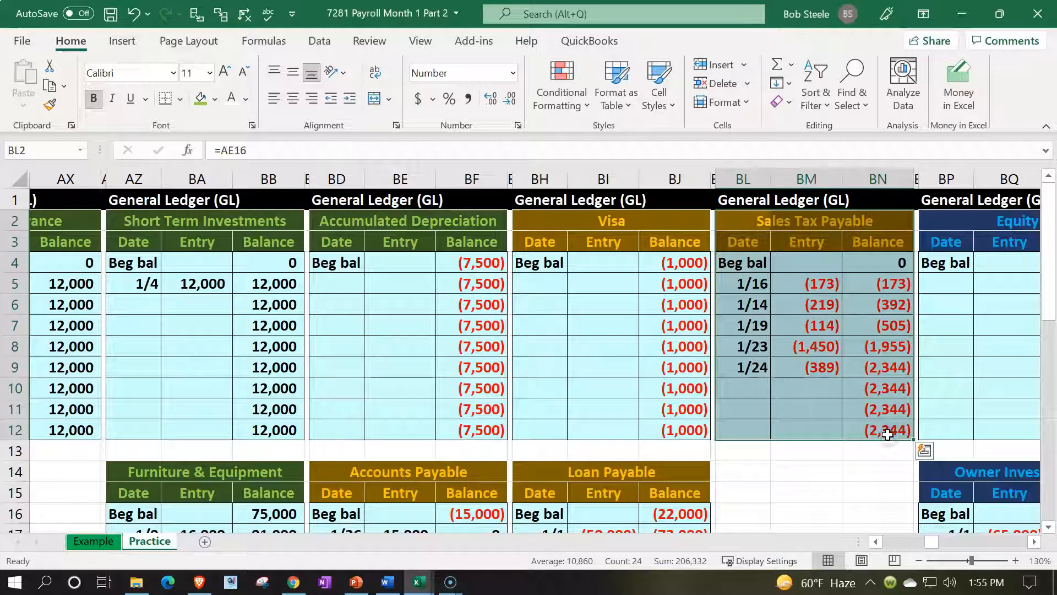
key("ctrl+q")
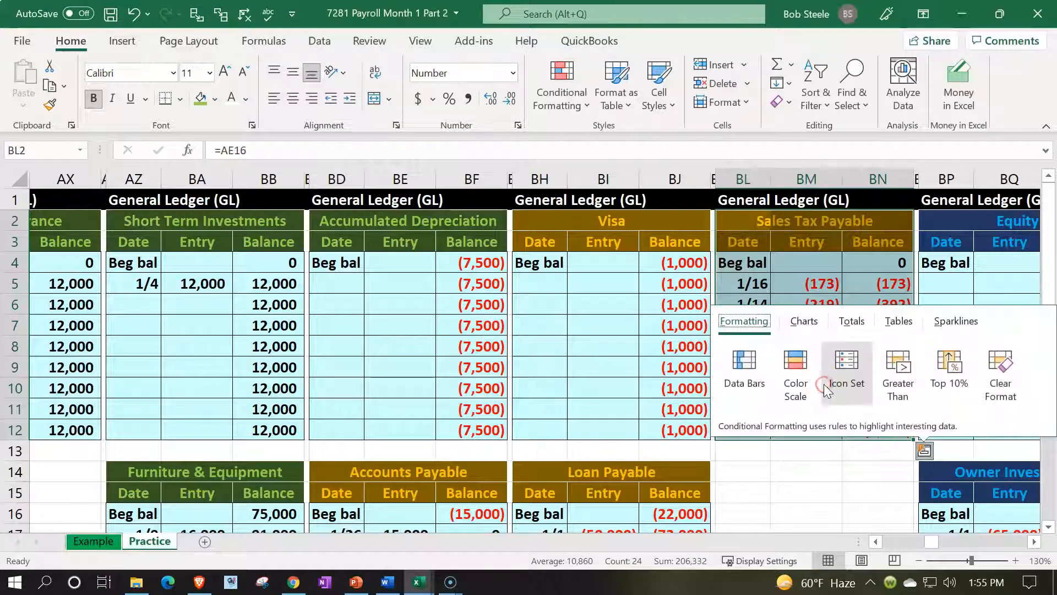
left_click(796, 273)
left_click_drag(744, 223, 888, 426)
key("ctrl+c")
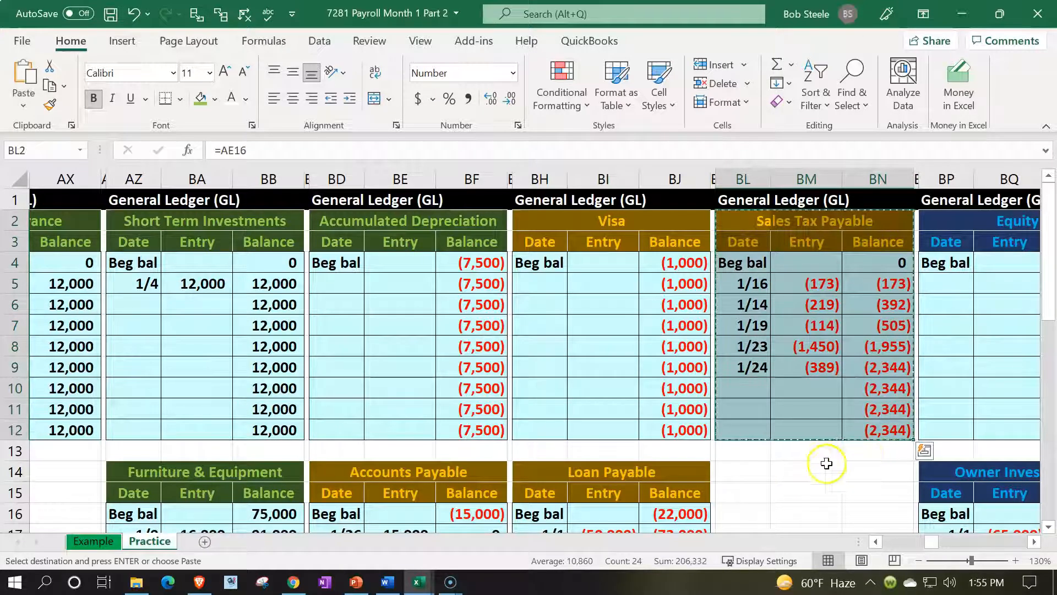
left_click(738, 473)
key("ctrl+v")
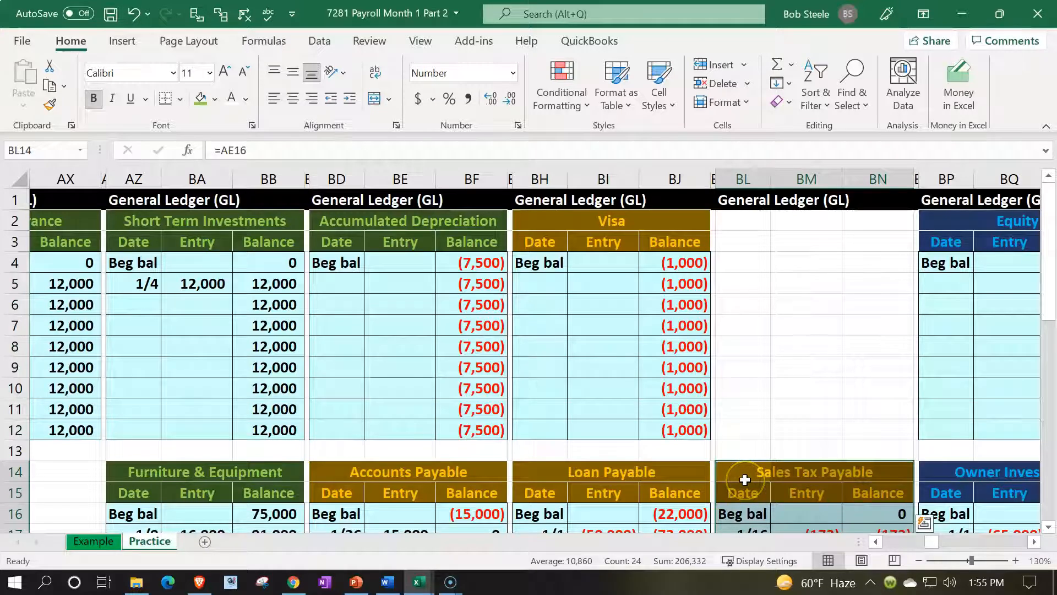
Copy the Sales Tax Payable ledger back to BL2 as a template and clear its copied dates and entries in BL5:BM9.
key("ctrl+x")
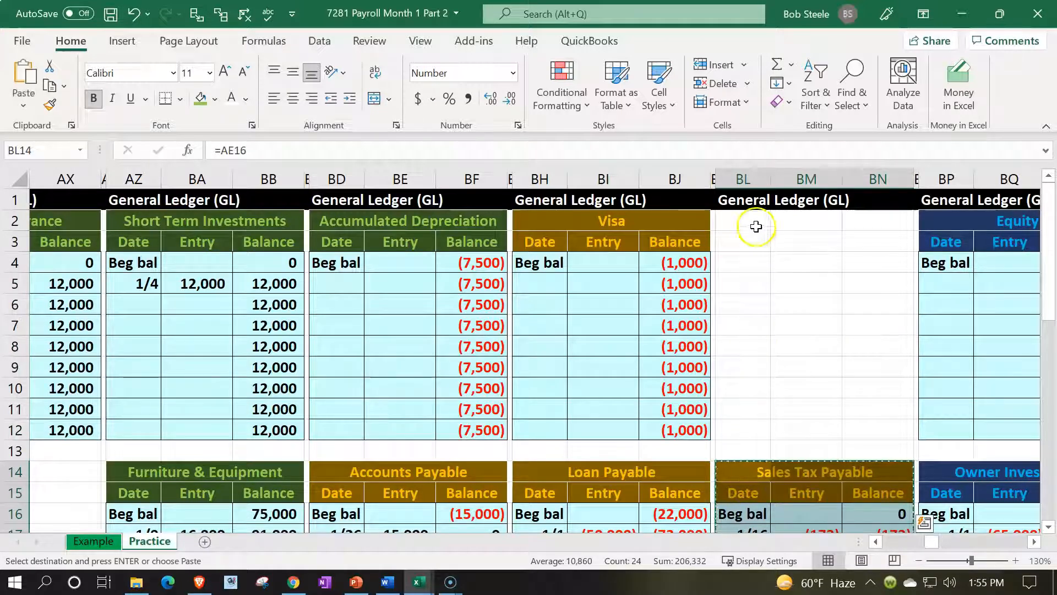
left_click(756, 226)
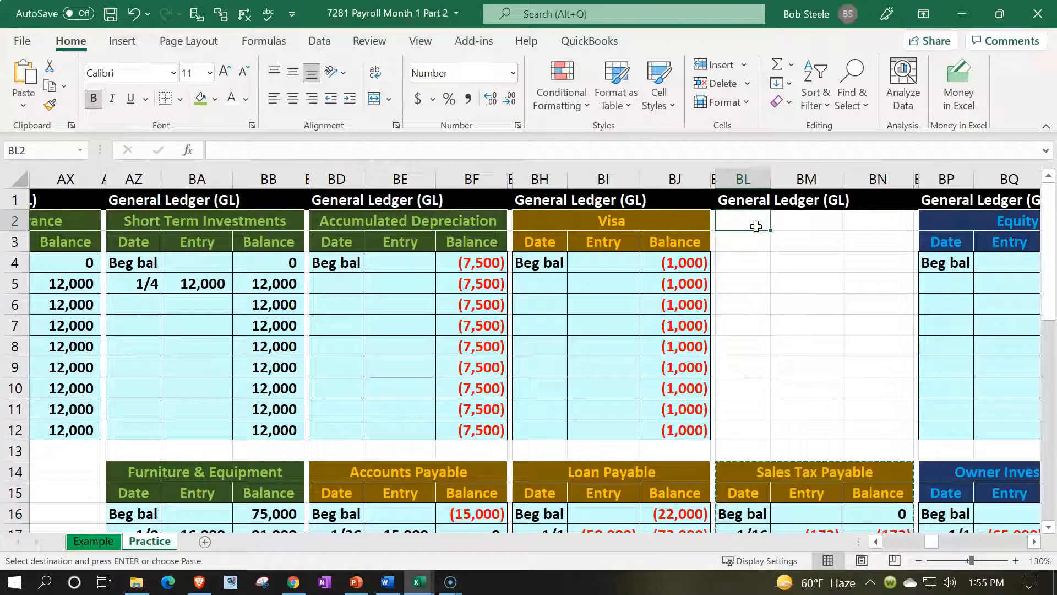
key("ctrl+v")
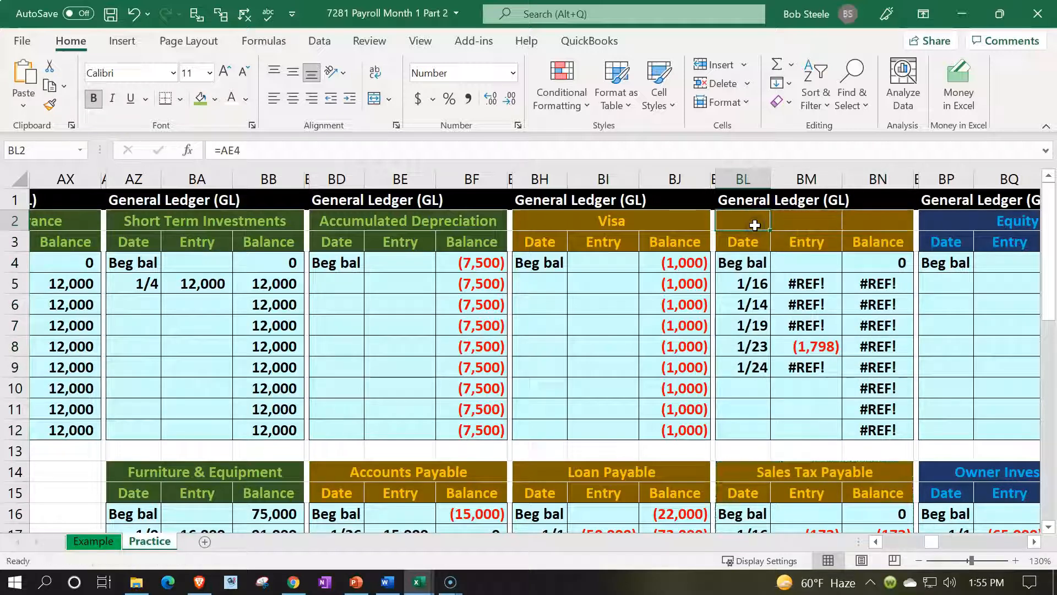
key("Down")
key("Down")
key("Down")
key("shift+Right")
key("shift+Down")
key("shift+Down")
key("shift+Down")
key("shift+Down")
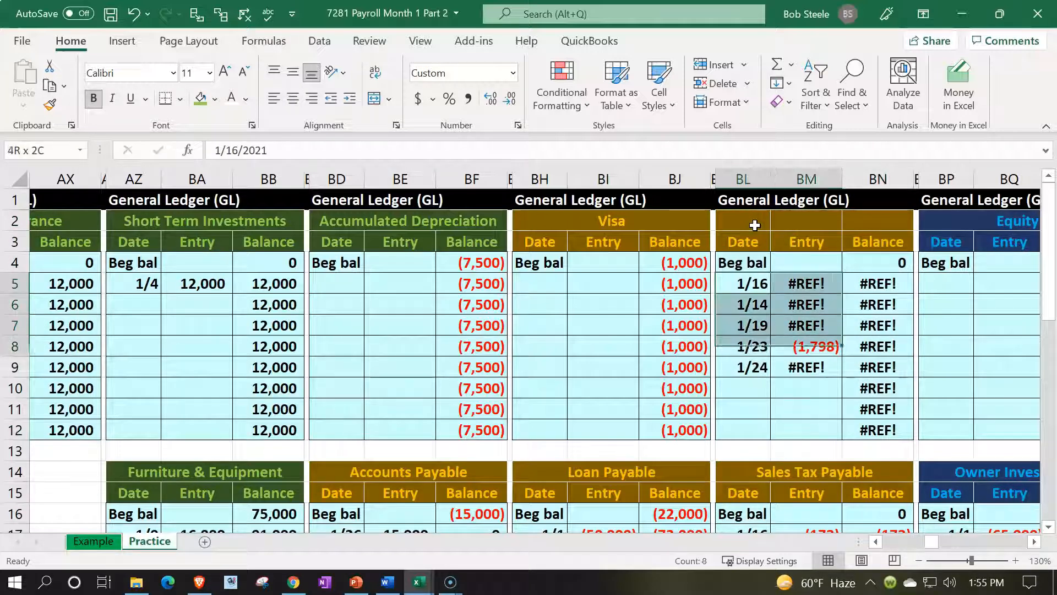
key("Delete")
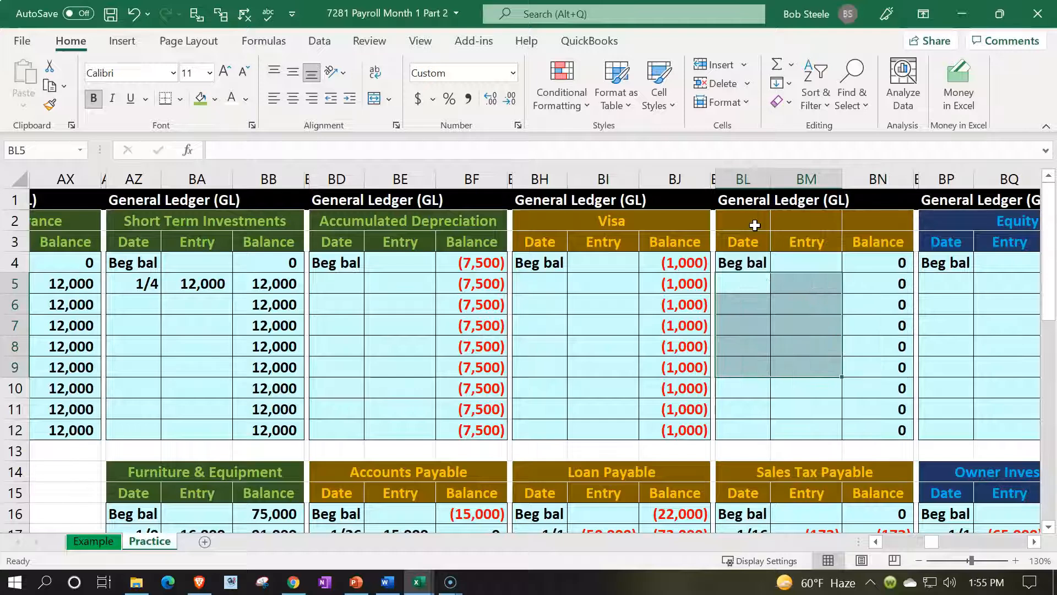
Link the new ledger's heading in BL2 to the Payroll Liability account name in trial balance cell AE15.
key("Up")
key("Up")
key("Up")
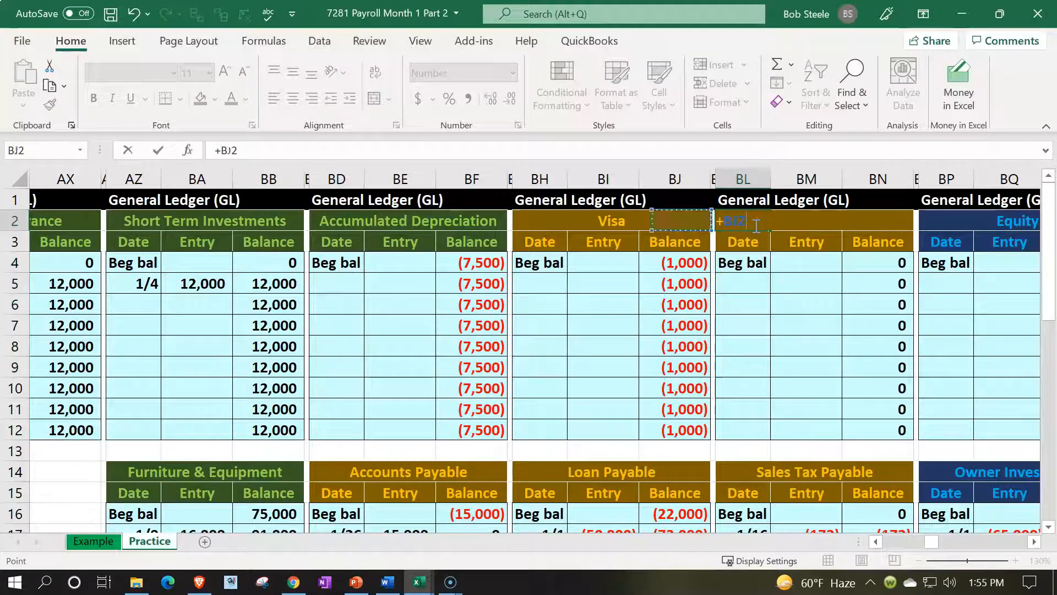
key("Left")
key("Left")
key("Left")
key("Left")
key("Left")
key("Left")
key("Left")
key("Left")
key("Left")
key("Left")
key("Left")
key("Left")
key("Left")
key("Left")
key("Left")
key("Left")
key("Left")
key("Left")
key("Left")
key("Left")
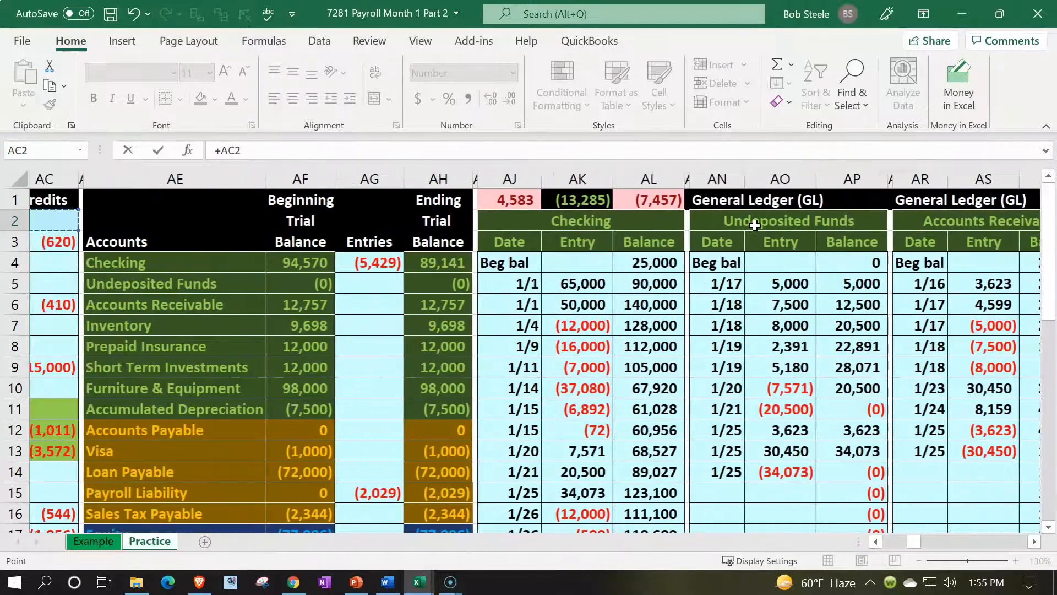
key("Down")
key("Down")
key("Down")
key("Down")
key("Down")
key("Down")
key("Down")
key("Down")
key("Down")
key("Down")
key("Down")
key("Down")
key("Down")
key("Right")
key("Right")
key("Return")
Enter the date 1/30 in the first entry row of the Payroll Liability ledger, cell BL5.
key("Right")
key("Right")
key("Right")
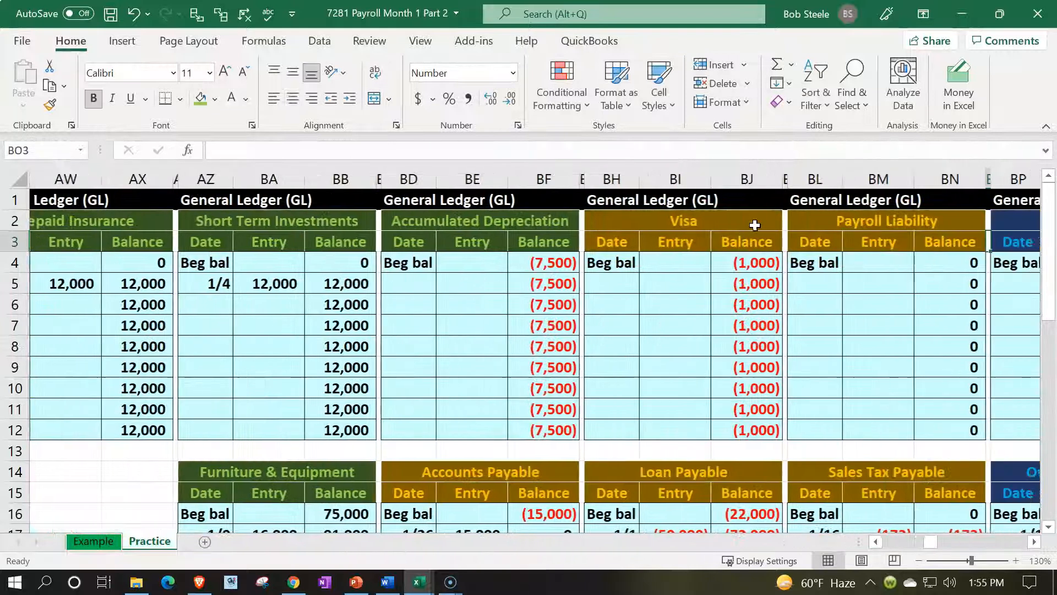
key("Down")
key("Down")
key("Left")
key("Left")
key("Left")
type("1/3")
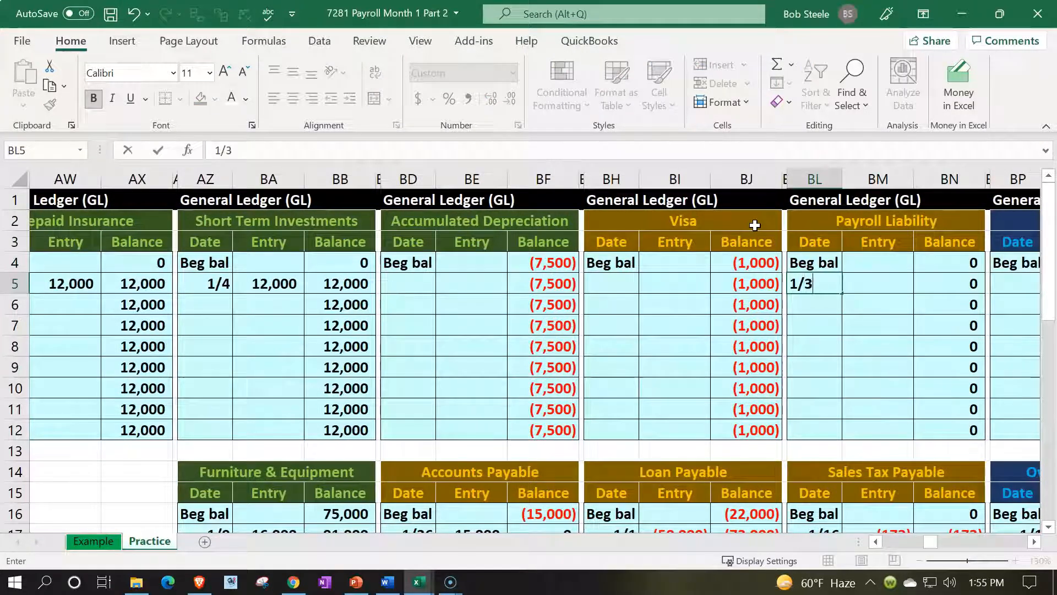
type("0")
key("Tab")
Link the first Payroll Liability ledger entry, cell BM5, to the Payroll Liability credit of the 1/30 journal entry in AC12.
type("=")
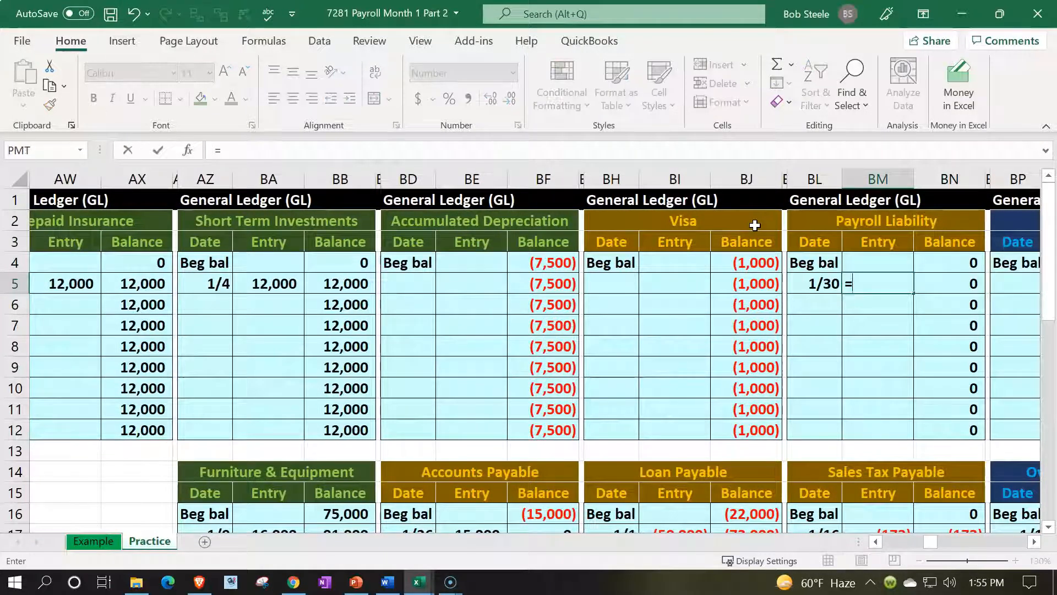
key("Left")
key("Left")
key("Left")
key("Left")
key("Left")
key("Left")
key("Left")
key("Left")
key("Left")
key("Left")
key("Left")
key("Left")
key("Left")
key("Left")
key("Left")
key("Left")
key("Left")
key("Left")
key("Left")
key("Left")
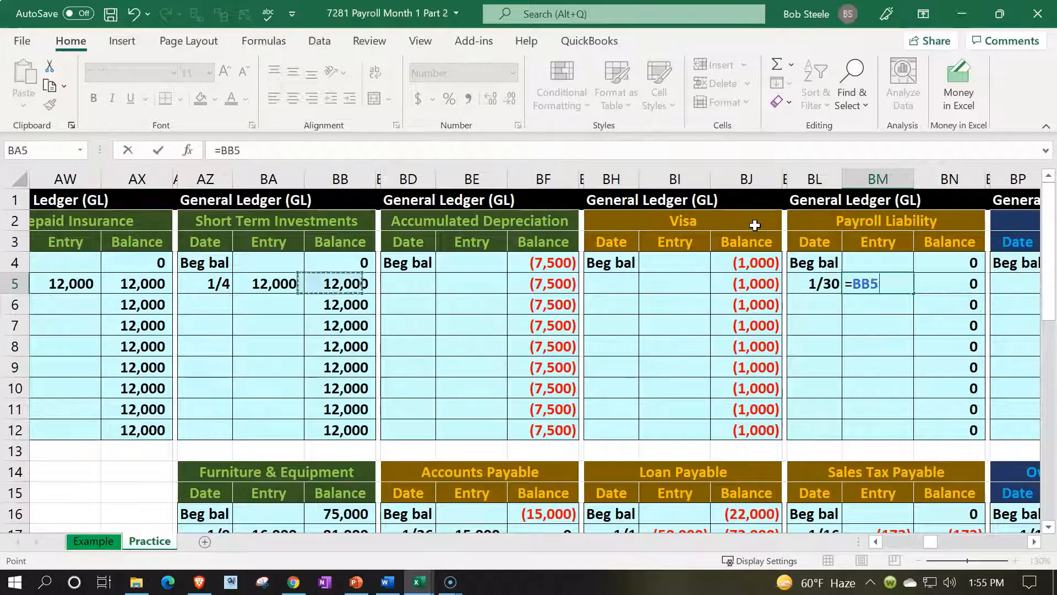
key("Left")
key("Left")
key("Left")
key("Left")
key("Left")
key("Down")
key("Down")
key("Down")
key("Down")
key("Down")
key("Down")
key("Down")
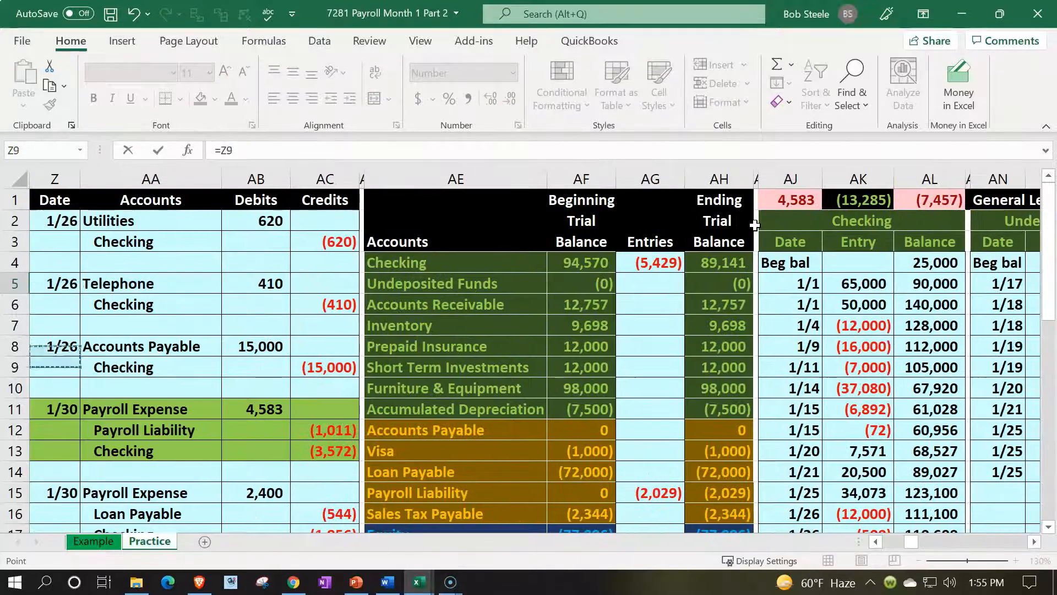
key("Right")
key("Right")
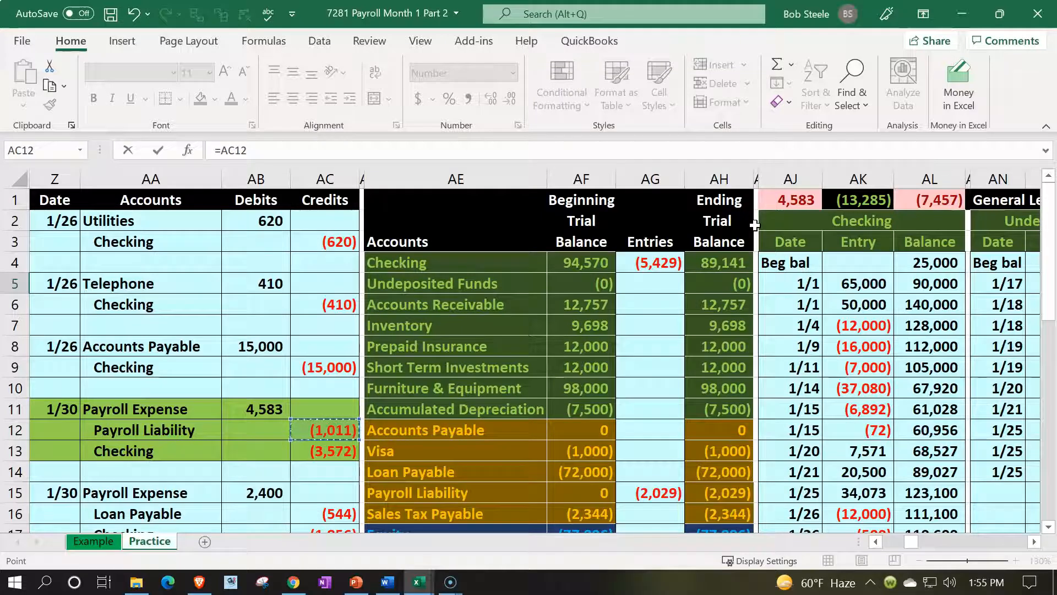
key("Return")
Add the Payroll Liability ledger's ending balance, cell BN12, to the end of the ledger balance check formula in AJ1.
key("Right")
key("Right")
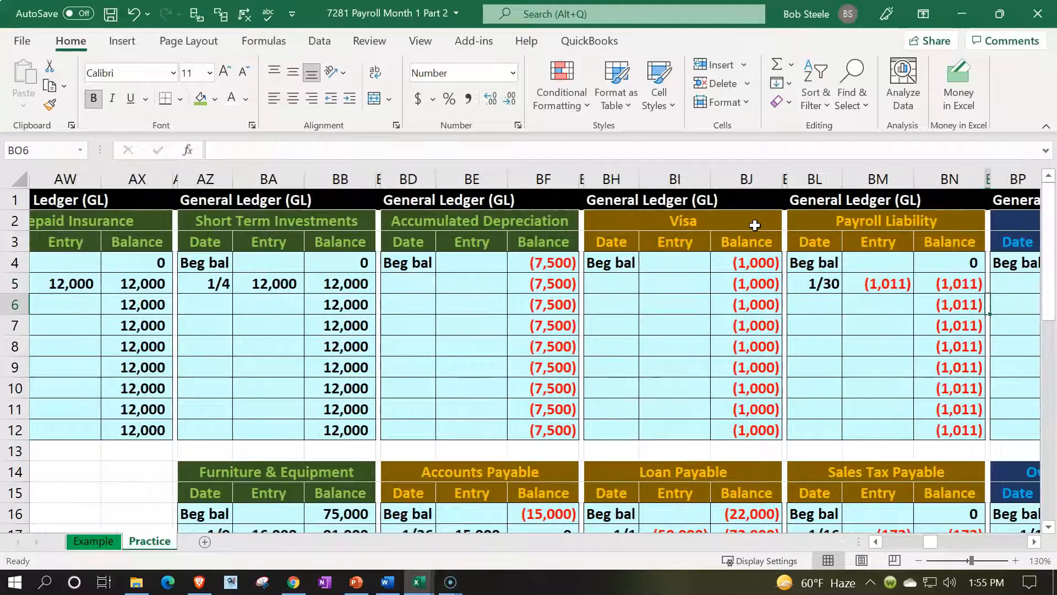
key("Left")
key("Left")
key("Left")
key("Left")
key("Left")
key("Left")
key("Left")
key("Left")
key("Left")
key("Left")
key("Left")
key("Left")
key("Left")
key("Left")
key("Left")
key("Left")
key("Left")
key("Left")
key("Left")
key("Left")
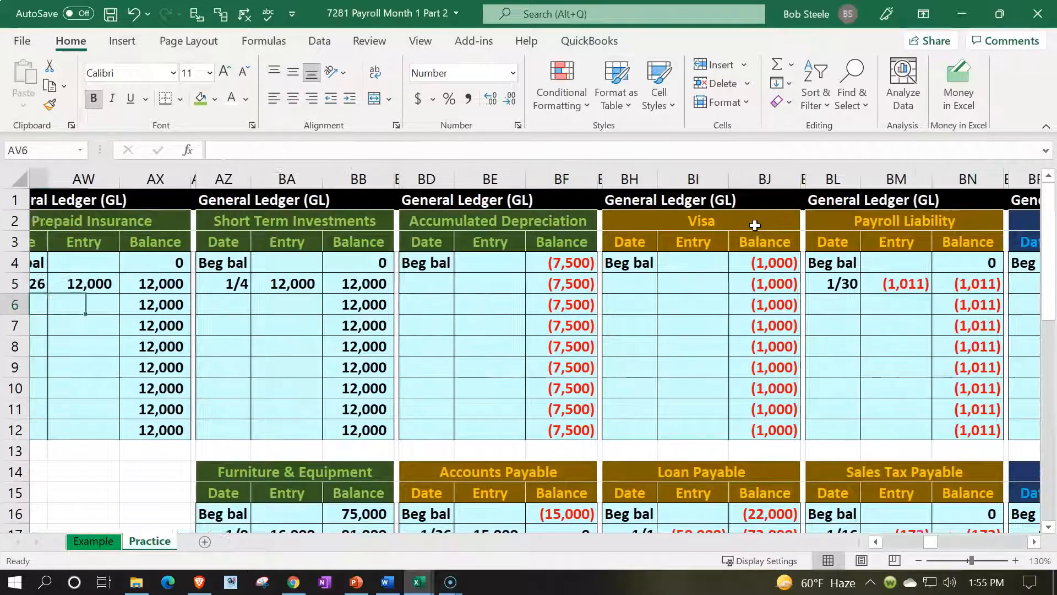
key("Left")
key("Left")
key("Left")
key("Left")
key("Left")
key("Left")
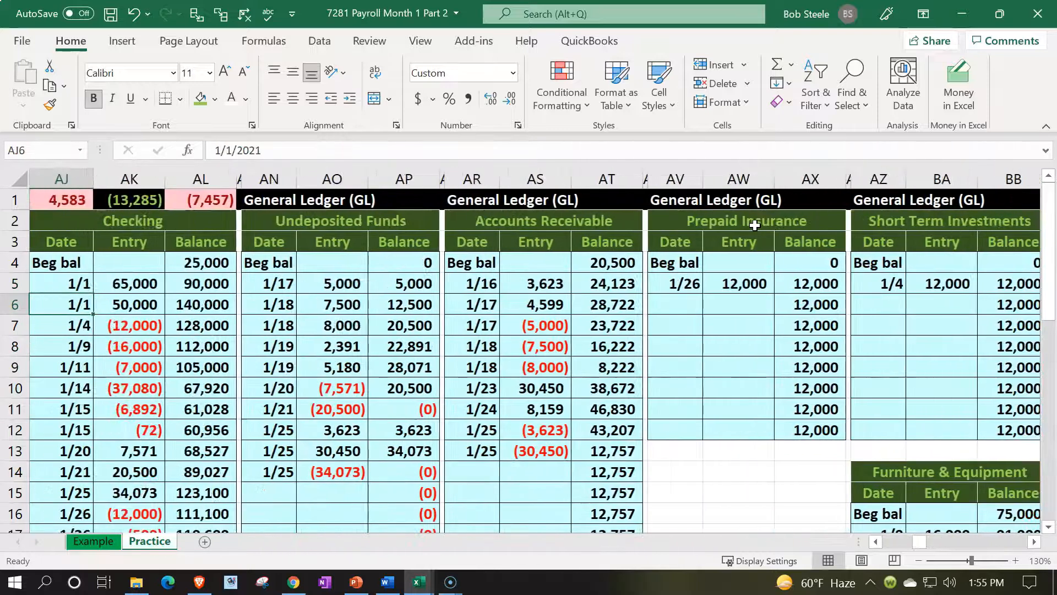
double_click(65, 200)
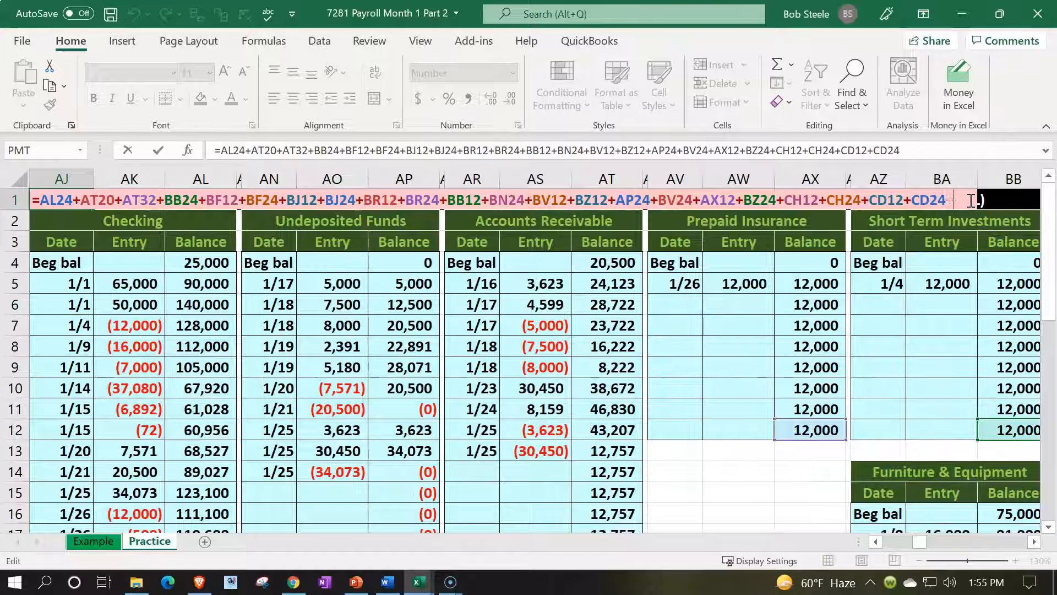
key("Right")
key("Right")
key("Right")
key("Right")
key("Right")
key("Right")
key("Right")
key("Right")
key("Right")
key("Right")
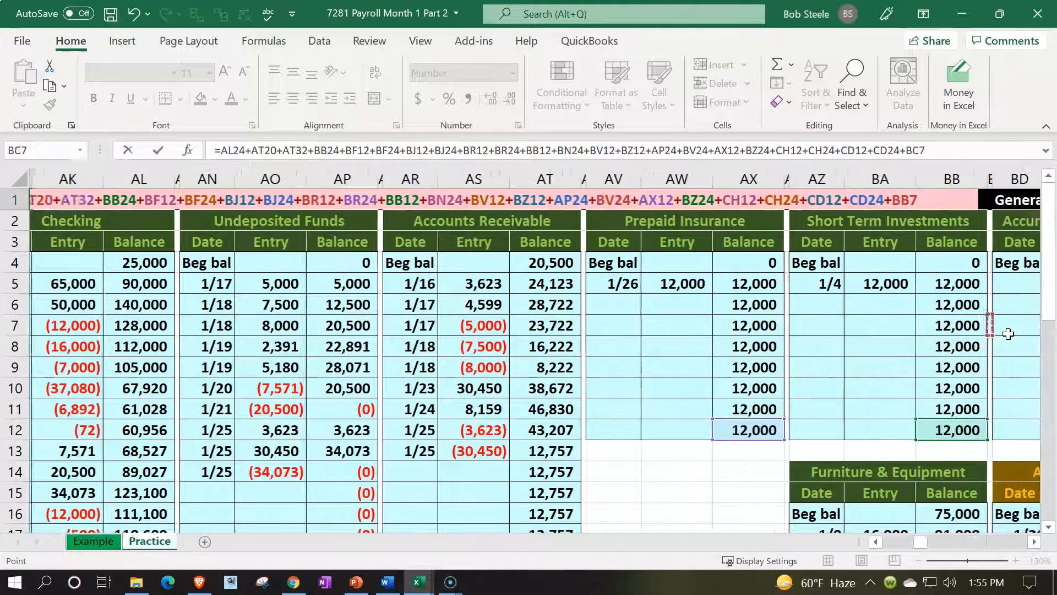
key("Right")
key("Right")
key("Right")
key("Right")
key("Right")
key("Right")
key("Right")
key("Right")
key("Right")
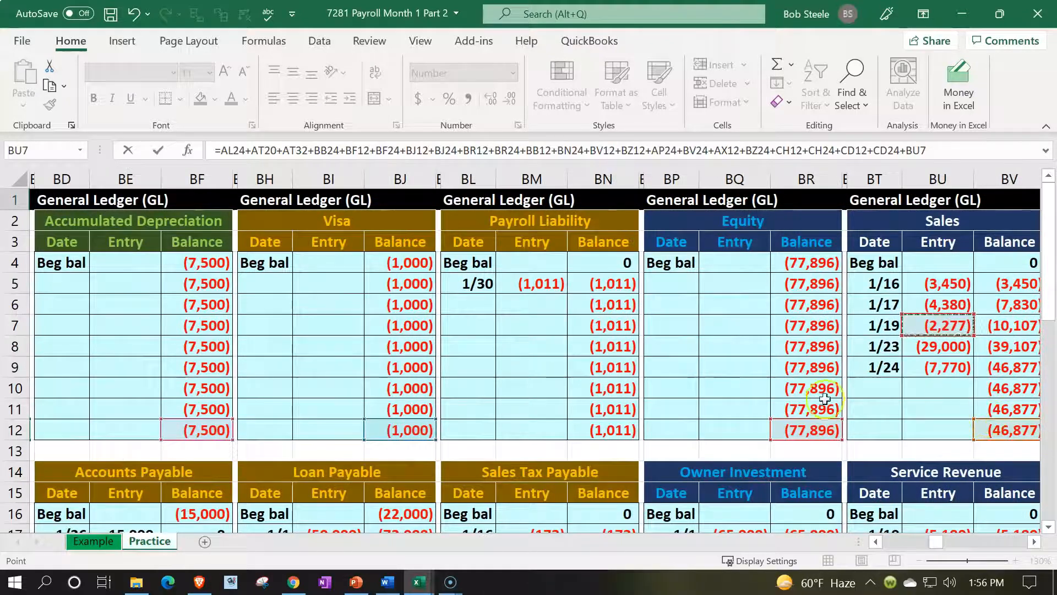
left_click(623, 425)
scroll(656, 440, "down", 3)
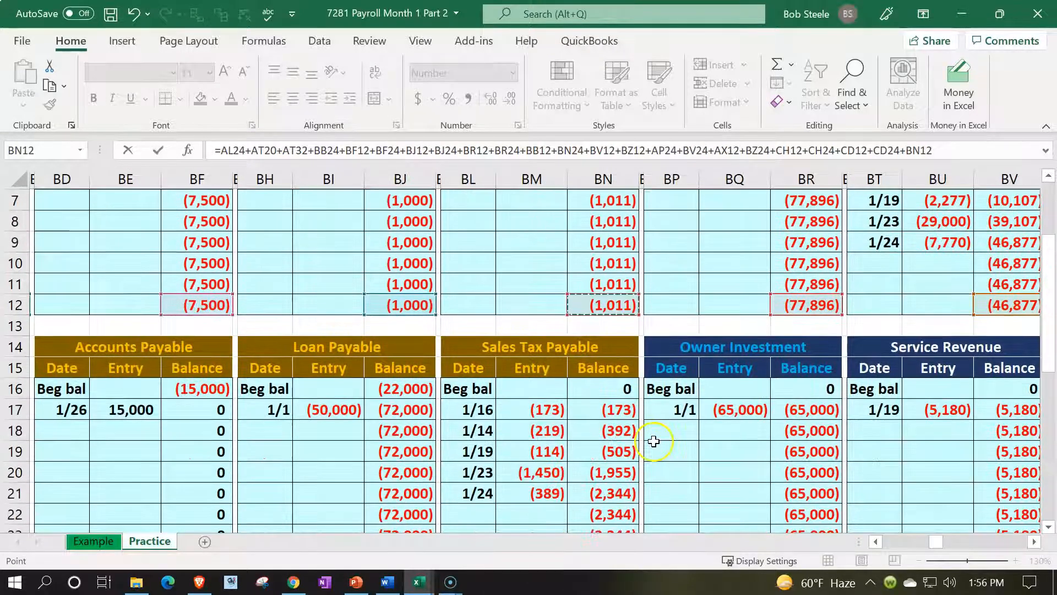
scroll(653, 460, "up", 1)
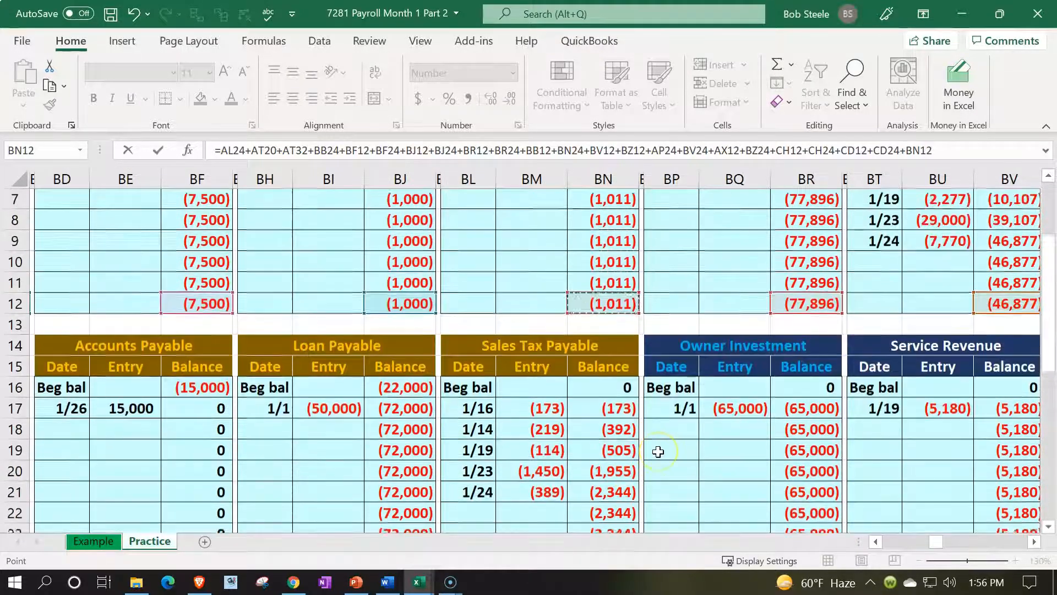
key("Return")
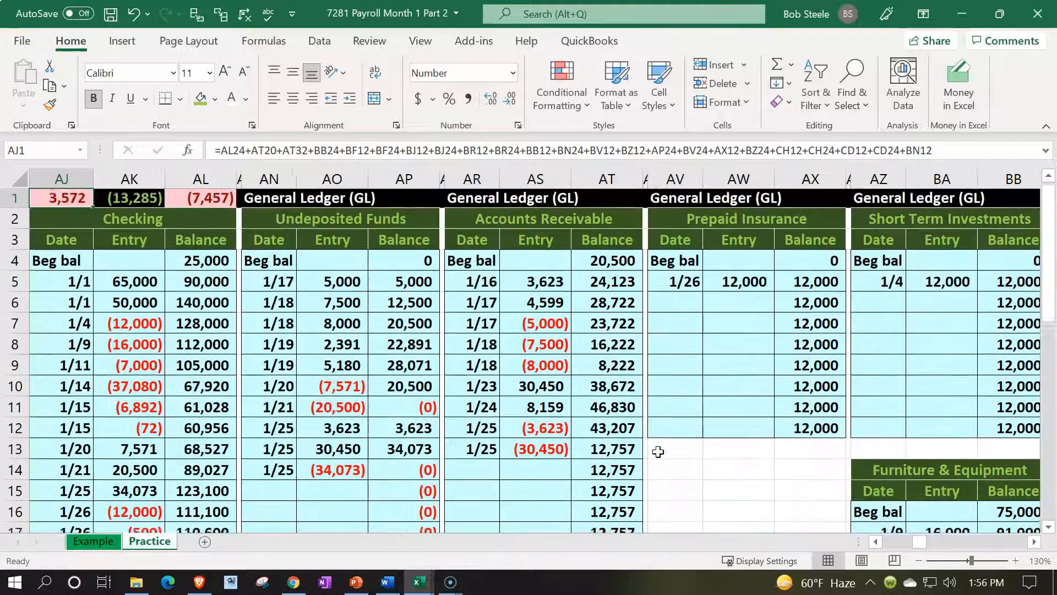
Review the Checking credit in AC13 of the first 1/30 payroll journal entry.
key("Left")
key("Left")
key("Left")
key("Left")
key("Left")
key("Left")
key("Left")
key("Left")
key("Left")
key("Down")
key("Down")
key("Down")
key("Down")
key("Down")
key("Down")
key("Down")
key("Down")
key("Down")
key("Down")
key("Down")
key("Down")
key("Down")
key("Down")
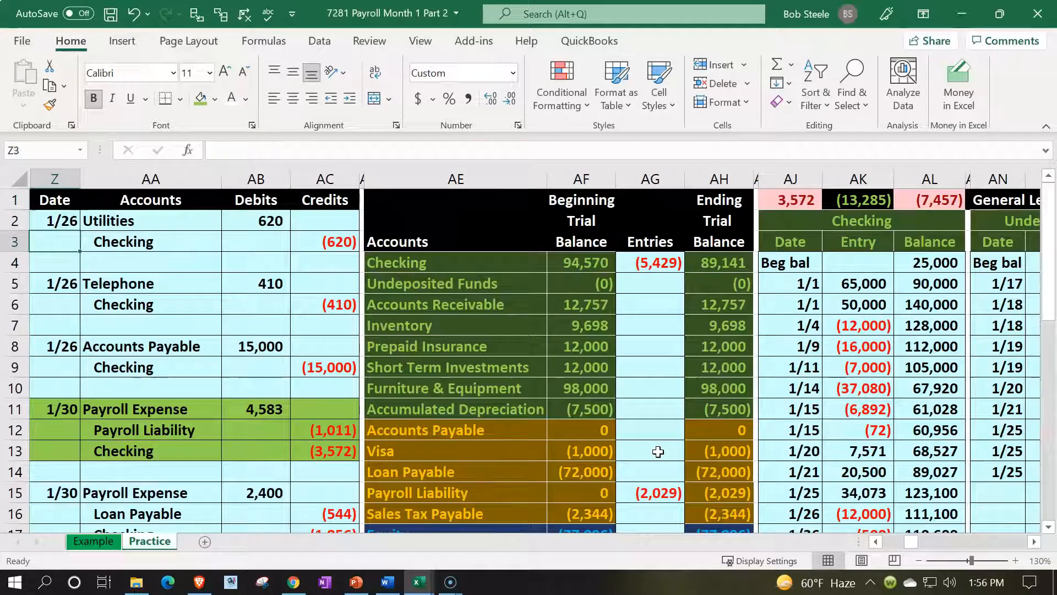
key("Right")
key("Right")
key("Right")
key("Up")
key("Up")
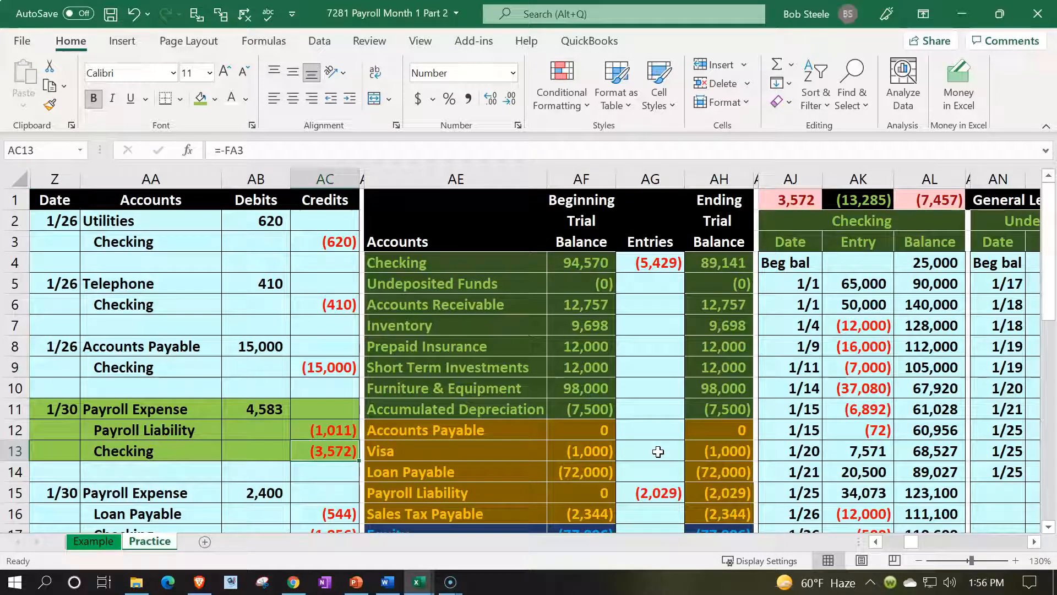
Enter the date 1/30 in the next empty row of the Checking ledger, cell AJ21.
key("Right")
key("Right")
key("Right")
key("Right")
key("Right")
key("Right")
key("Right")
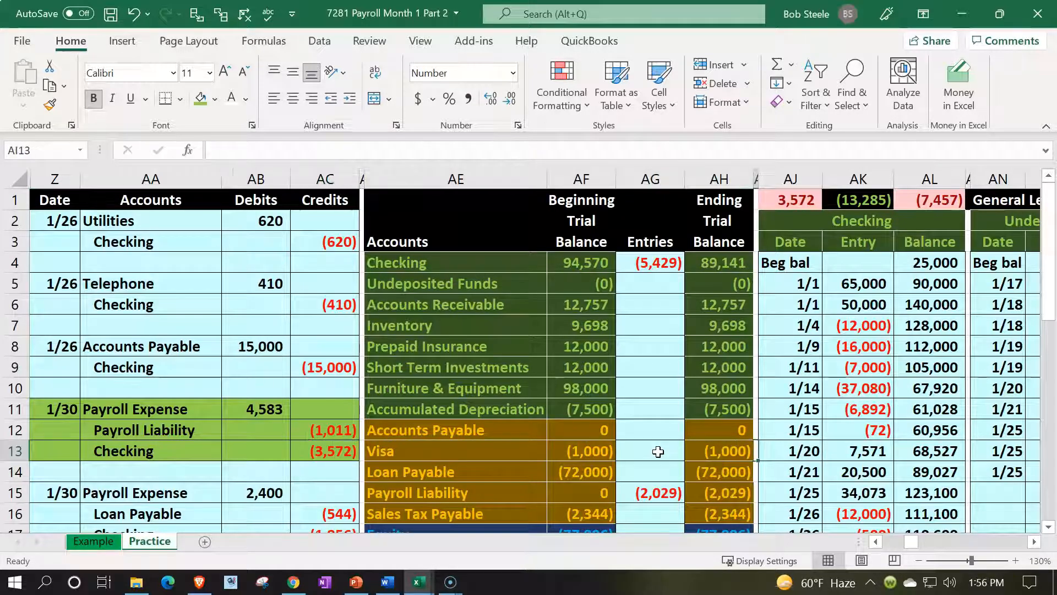
key("Down")
key("Down")
key("Down")
key("Down")
key("Down")
key("Down")
key("Down")
key("Down")
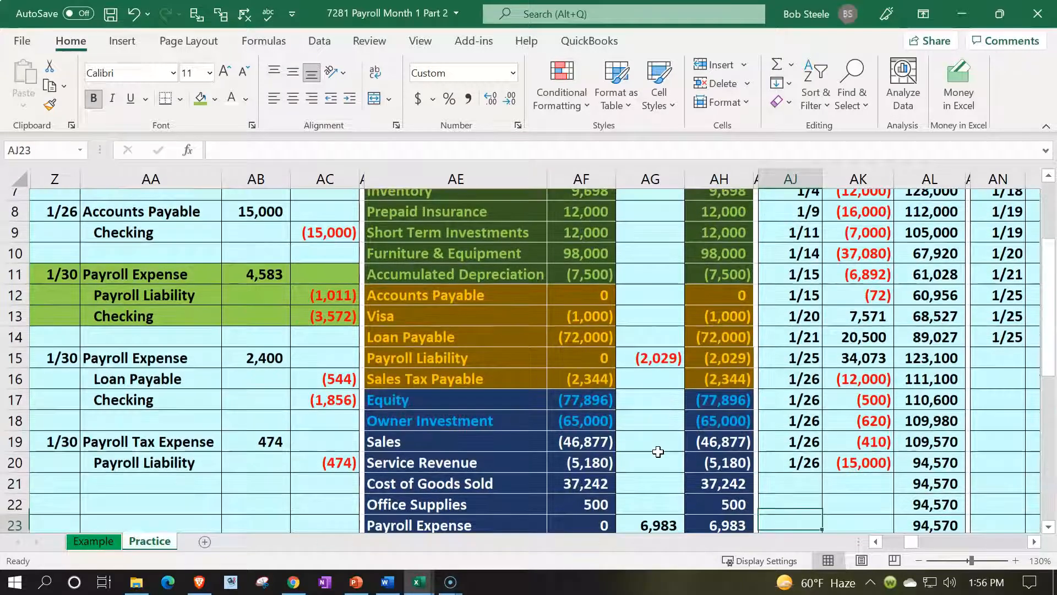
type("1/3")
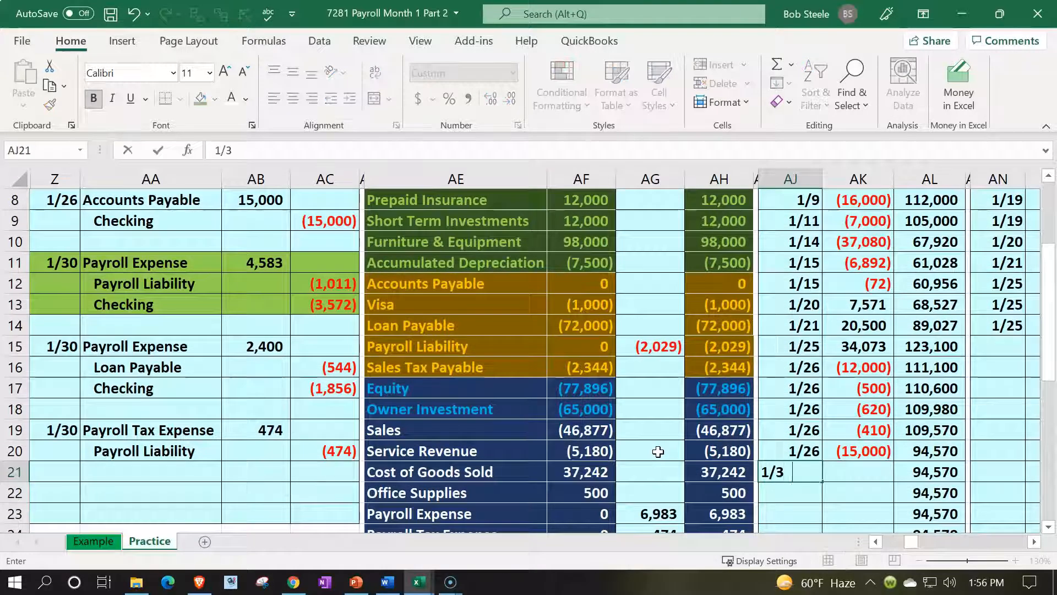
type("0")
key("Tab")
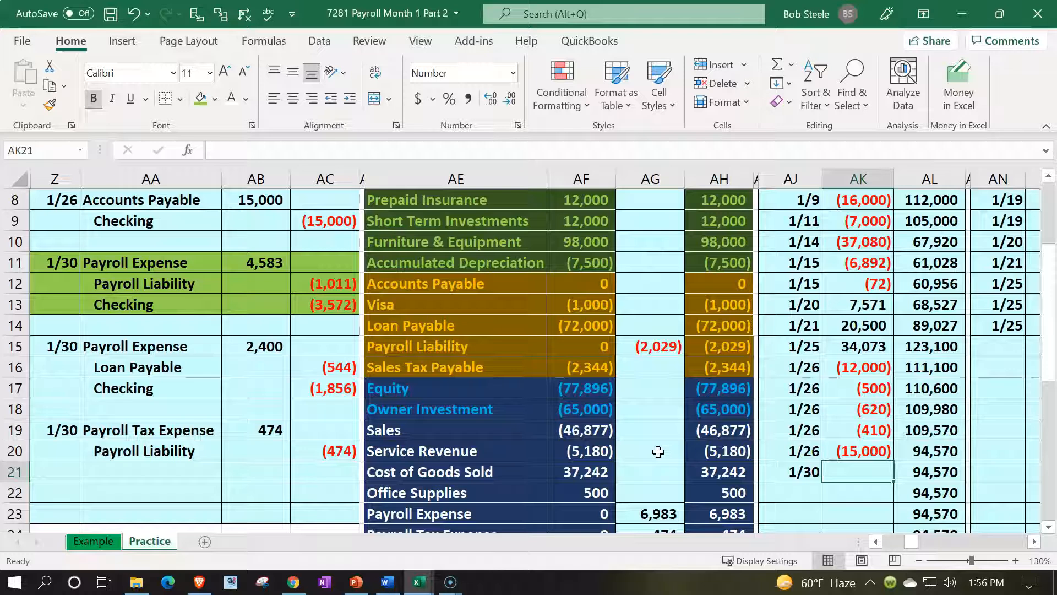
Link the new Checking ledger entry in AK21 to the Checking credit of the first payroll journal entry in AC13.
type("=")
key("Left")
key("Left")
key("Left")
key("Left")
key("Left")
key("Left")
key("Left")
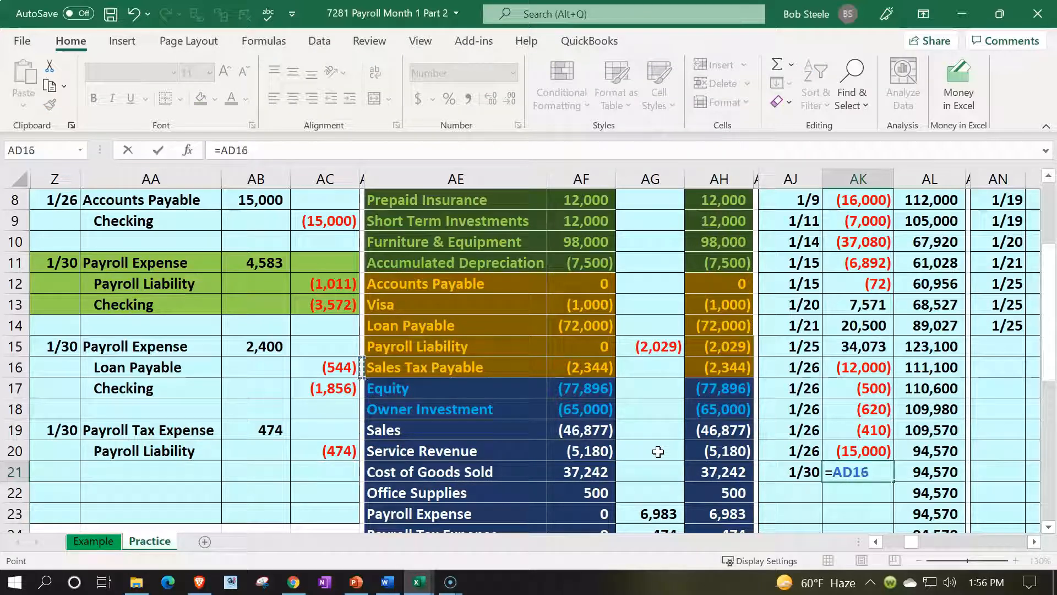
key("Left")
key("Tab")
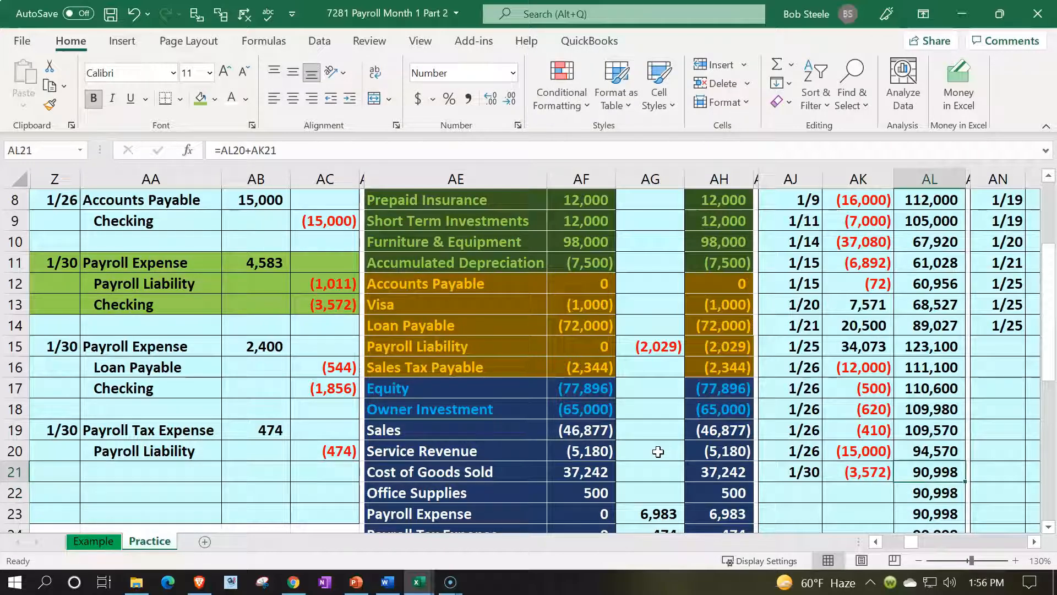
Examine the ledger balance check in AJ1 and the comparison with the trial balance in AL1.
scroll(658, 452, "up", 3)
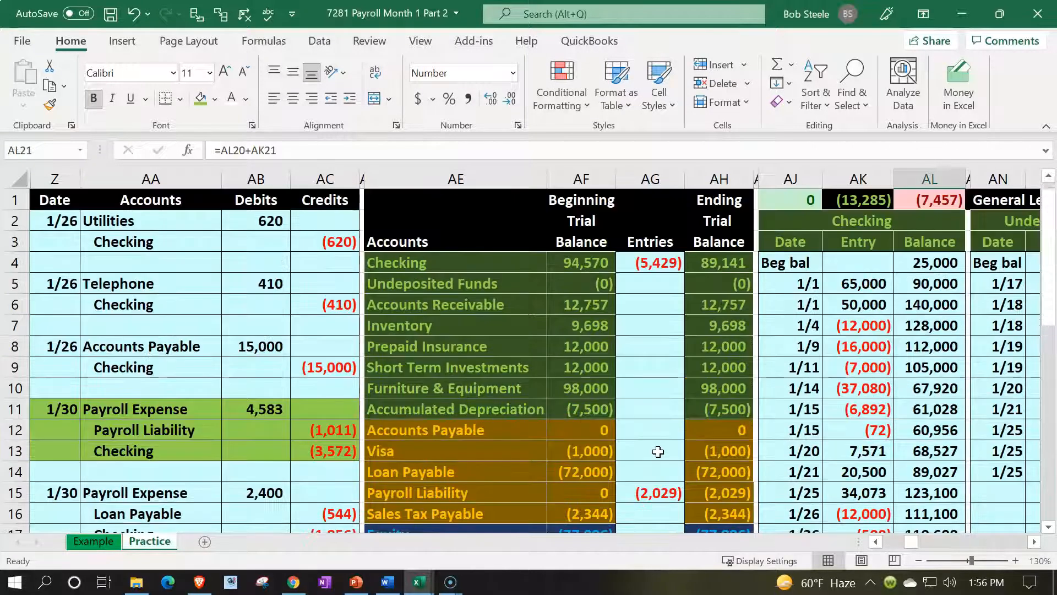
left_click(778, 200)
left_click(912, 206)
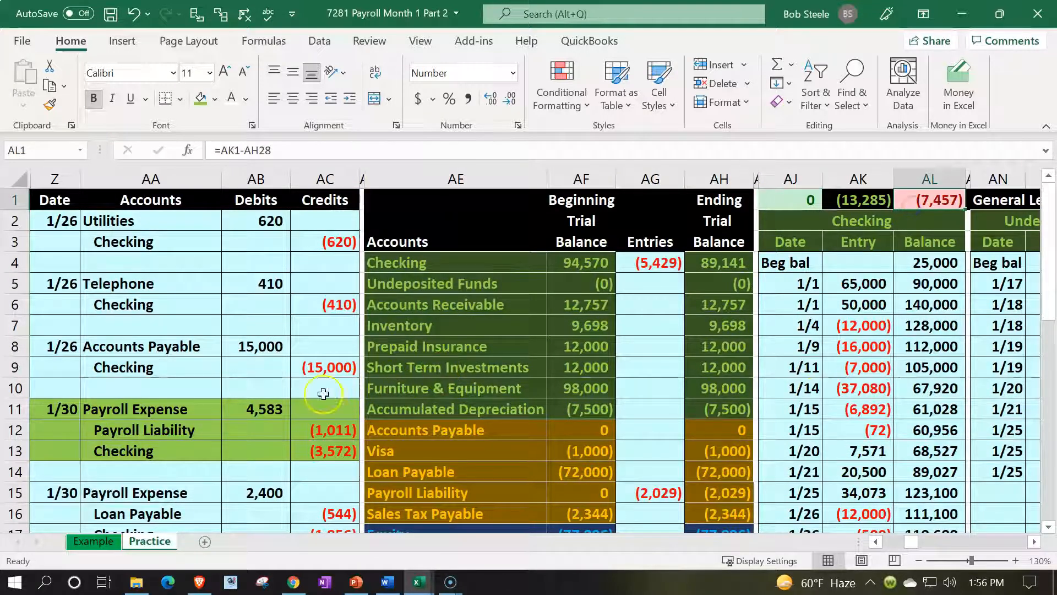
Change the fill of the posted payroll journal entry in Z11:AC13 from green to the light blue of the other entries.
scroll(298, 401, "down", 2)
left_click_drag(53, 282, 298, 329)
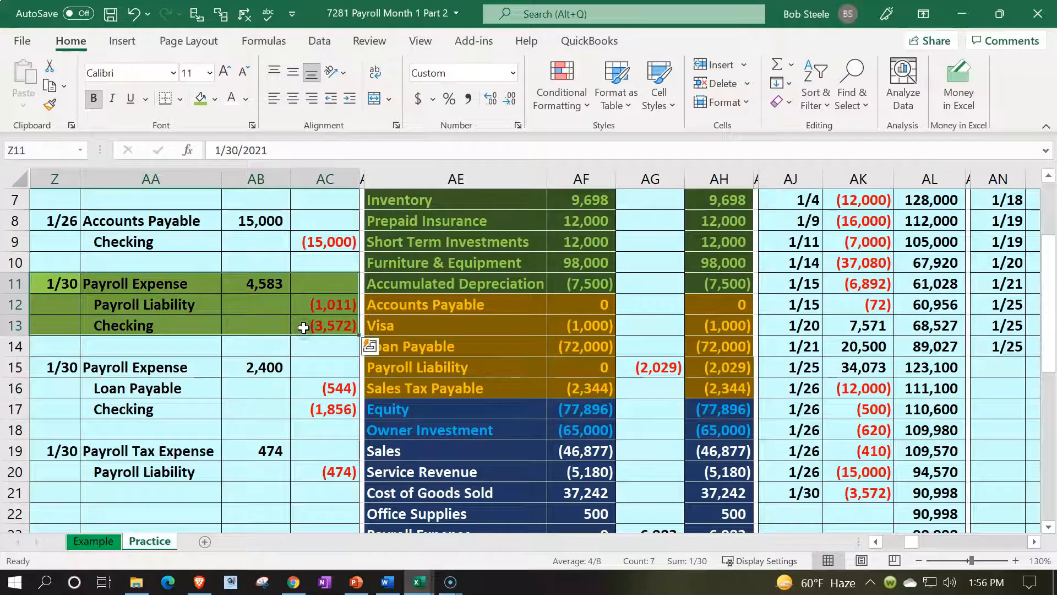
right_click(264, 308)
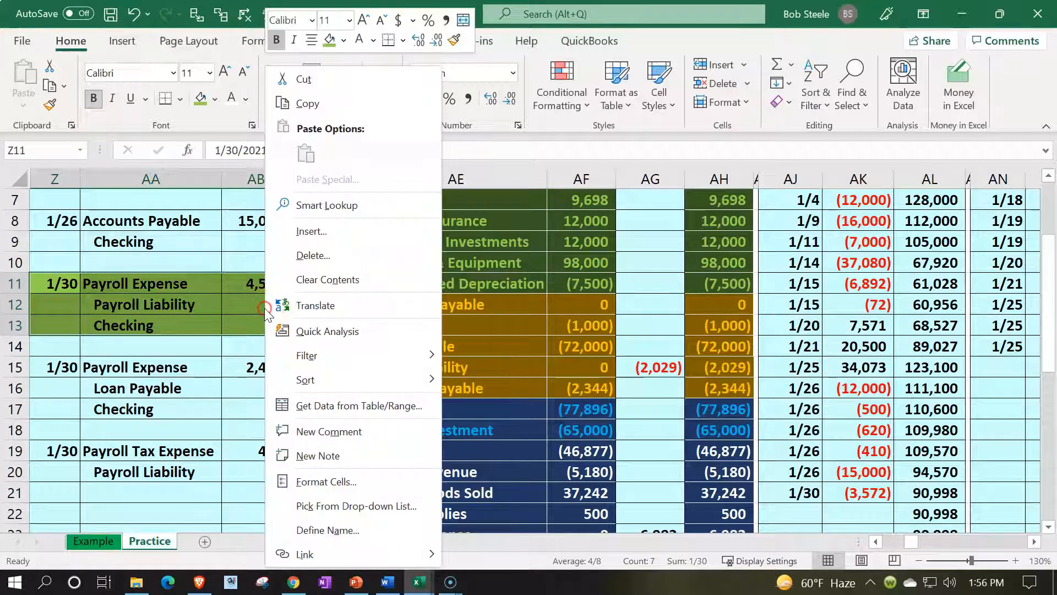
left_click(342, 39)
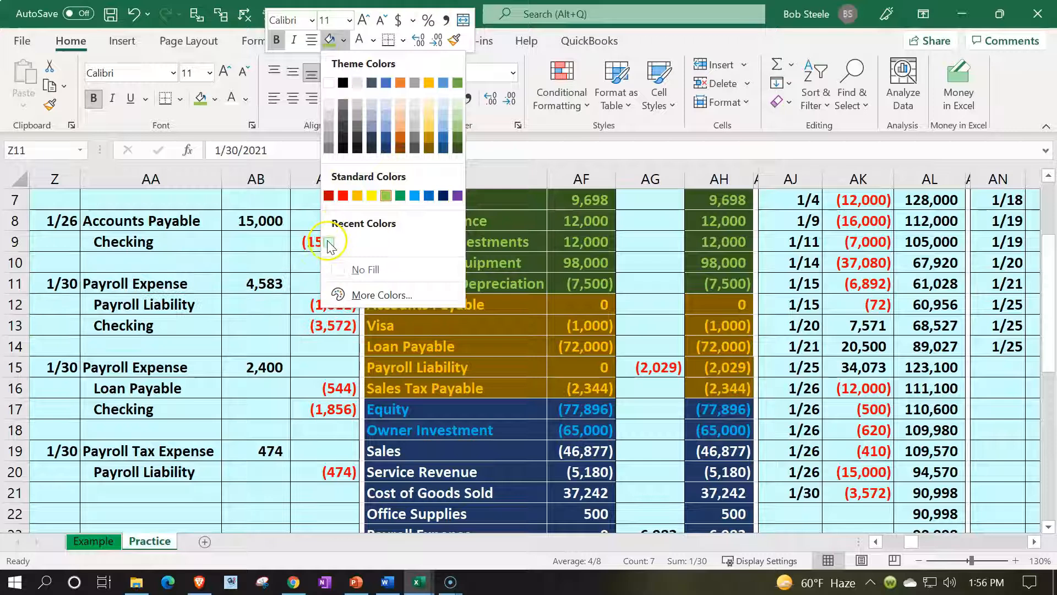
left_click(342, 295)
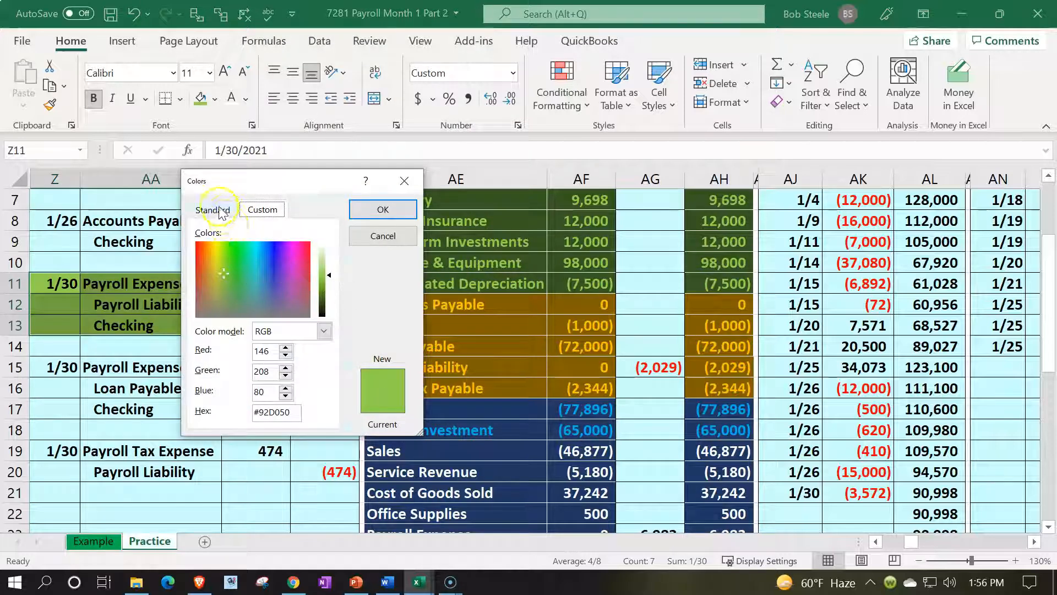
left_click(212, 209)
left_click(245, 279)
left_click(383, 209)
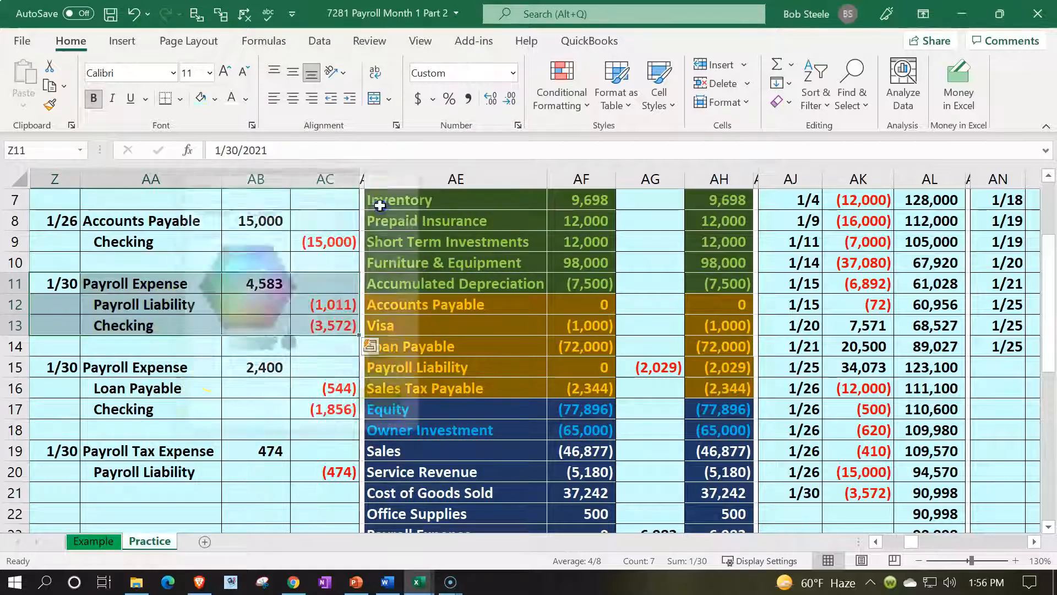
Highlight the second 1/30 payroll journal entry in Z15:AC17 with a green fill.
left_click(202, 381)
left_click_drag(62, 369, 304, 412)
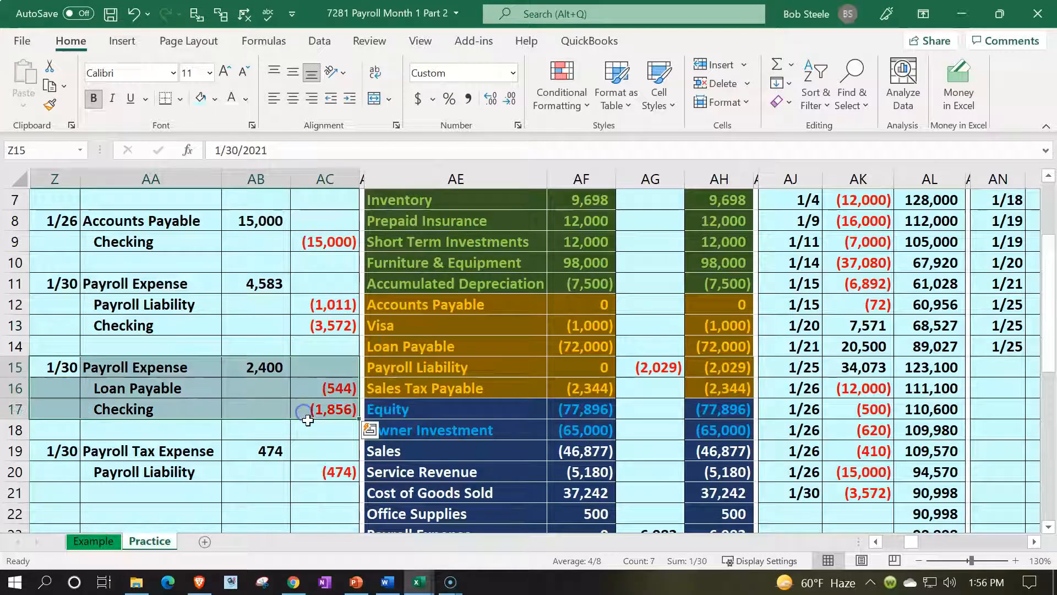
left_click(214, 101)
left_click(257, 253)
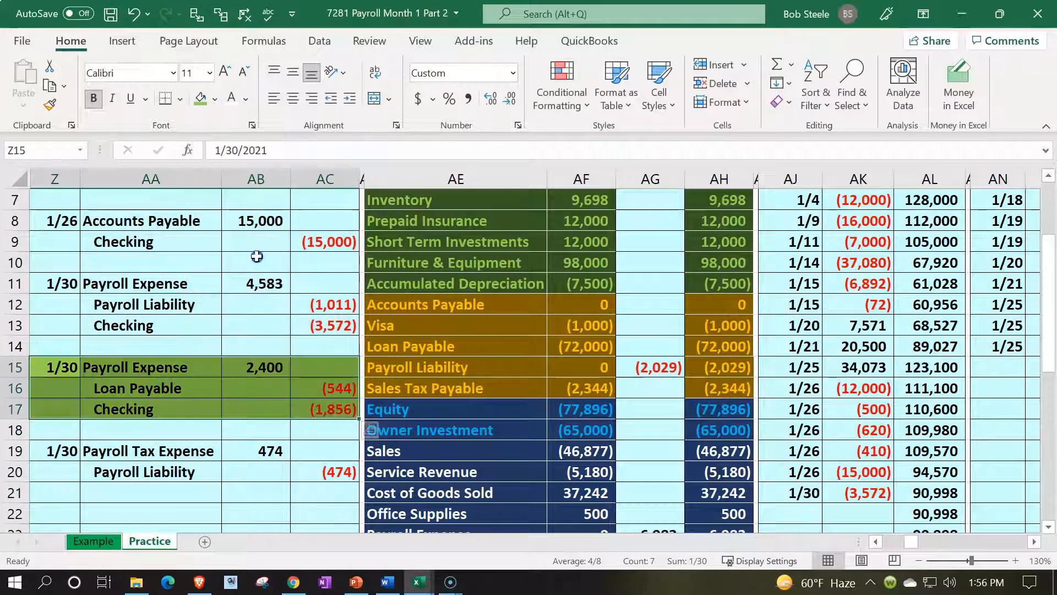
Examine the second payroll entry's Payroll Expense debit, the ledger check cells and the Payroll Expense row of the trial balance.
left_click(242, 370)
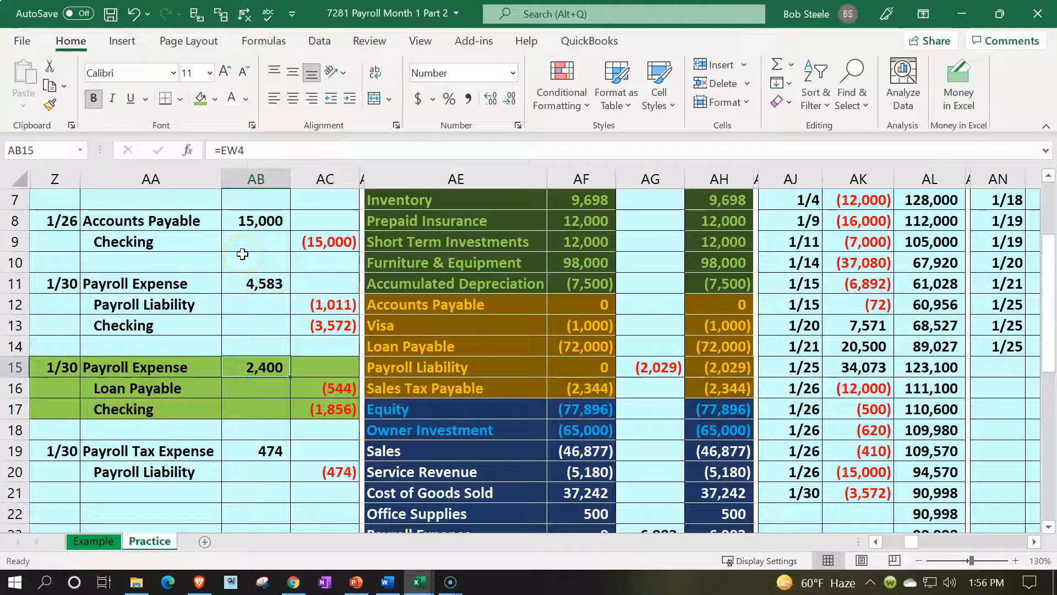
key("Up")
key("Up")
key("Up")
key("Up")
key("Up")
key("Up")
key("Up")
key("Up")
key("Up")
key("Up")
key("Up")
key("Up")
key("Up")
key("Up")
key("Right")
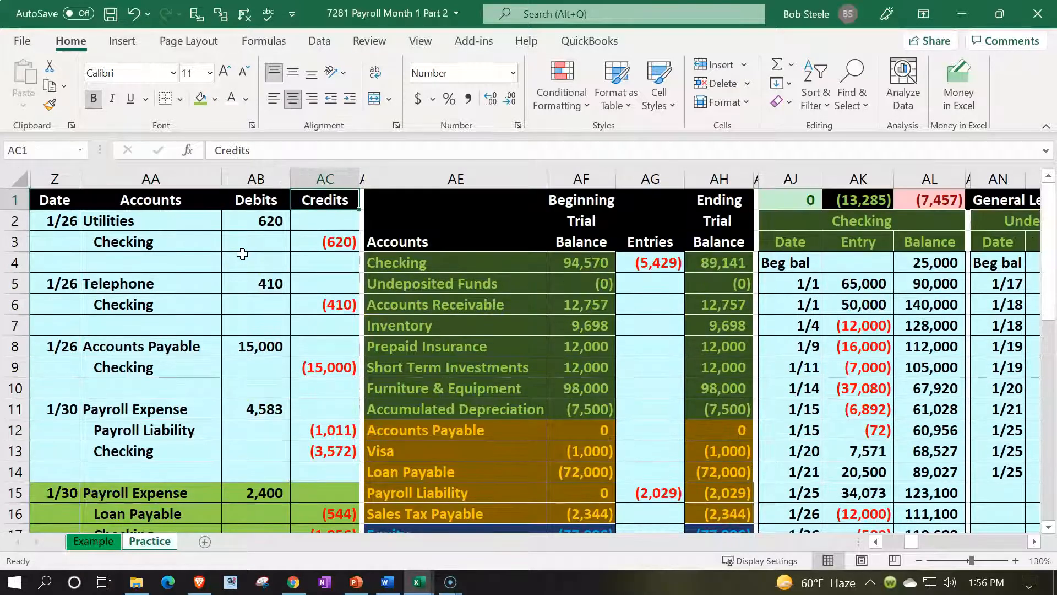
key("Right")
key("Right")
key("Right")
key("Right")
key("Right")
key("Right")
key("Right")
key("Right")
key("Right")
key("Down")
key("Down")
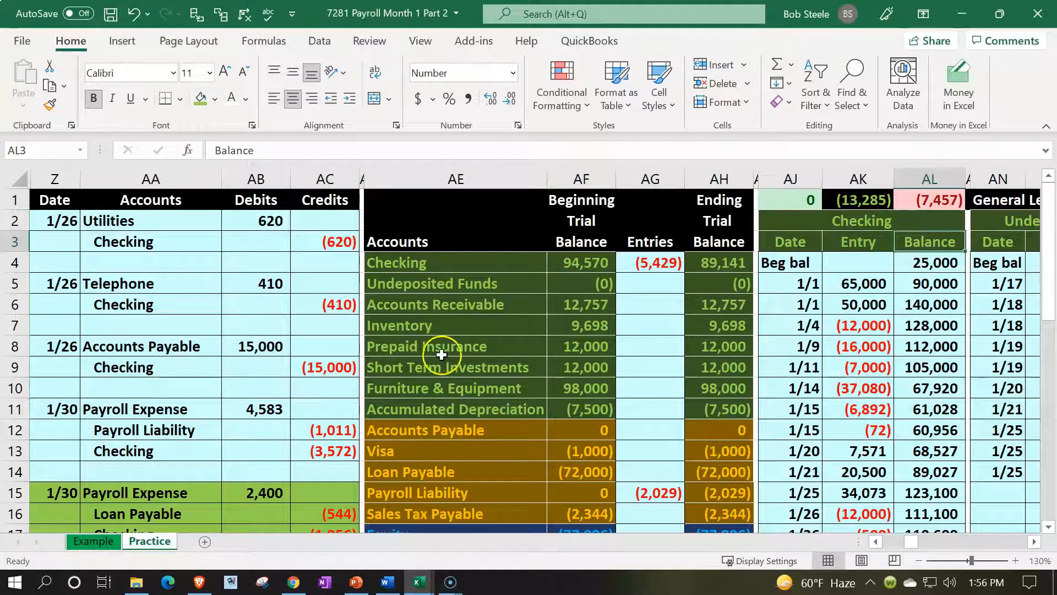
scroll(441, 354, "down", 4)
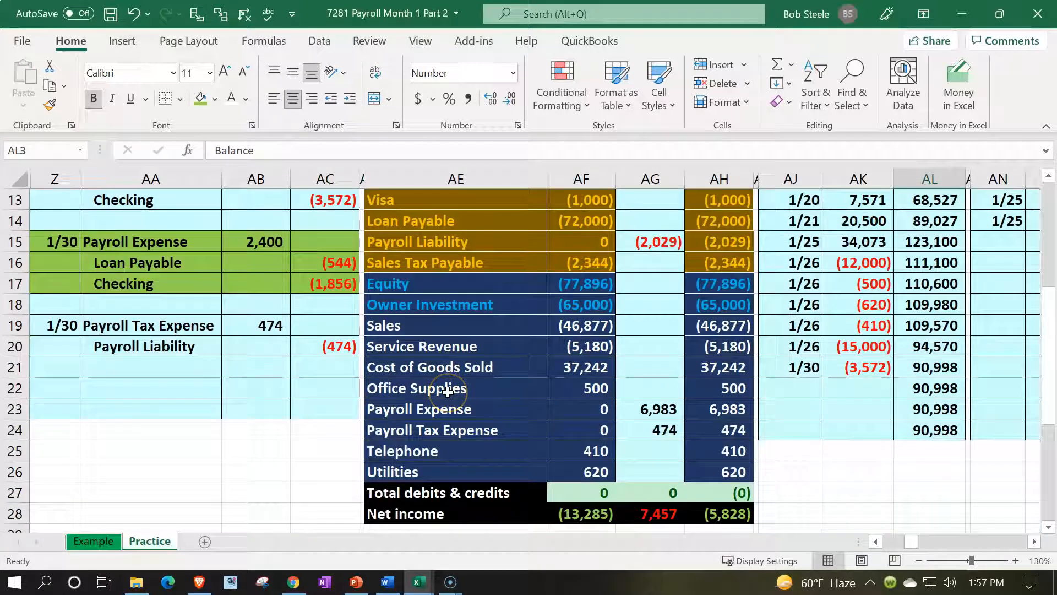
left_click_drag(496, 408, 749, 408)
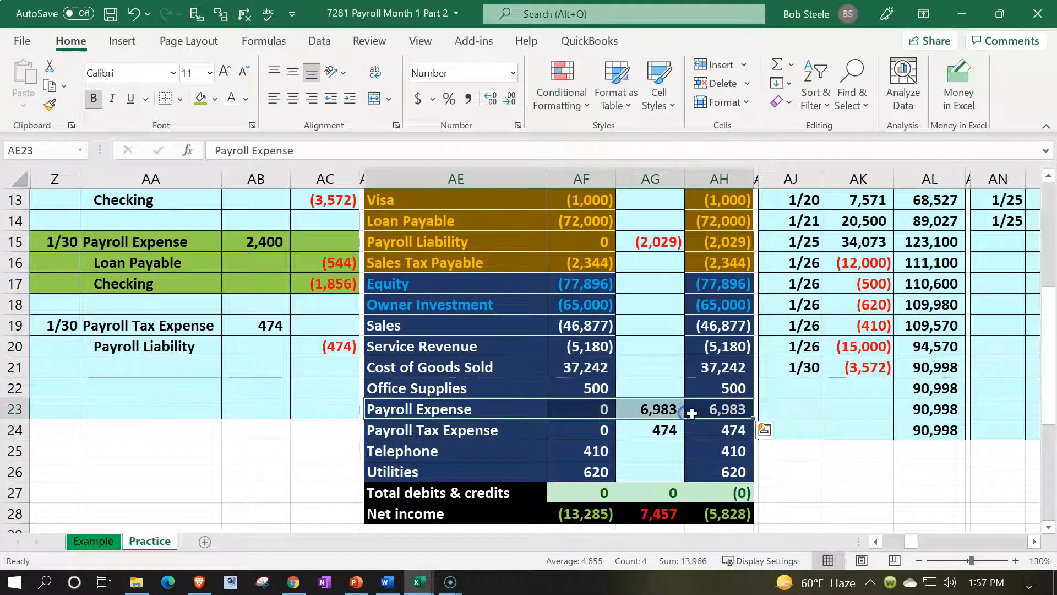
Enter the date 1/30 in the next empty row of the Payroll Expense ledger, cell CB6.
scroll(742, 330, "up", 3)
left_click(775, 282)
scroll(774, 281, "up", 1)
key("Right")
key("Right")
key("Right")
key("Right")
key("Right")
key("Right")
key("Right")
key("Right")
key("Right")
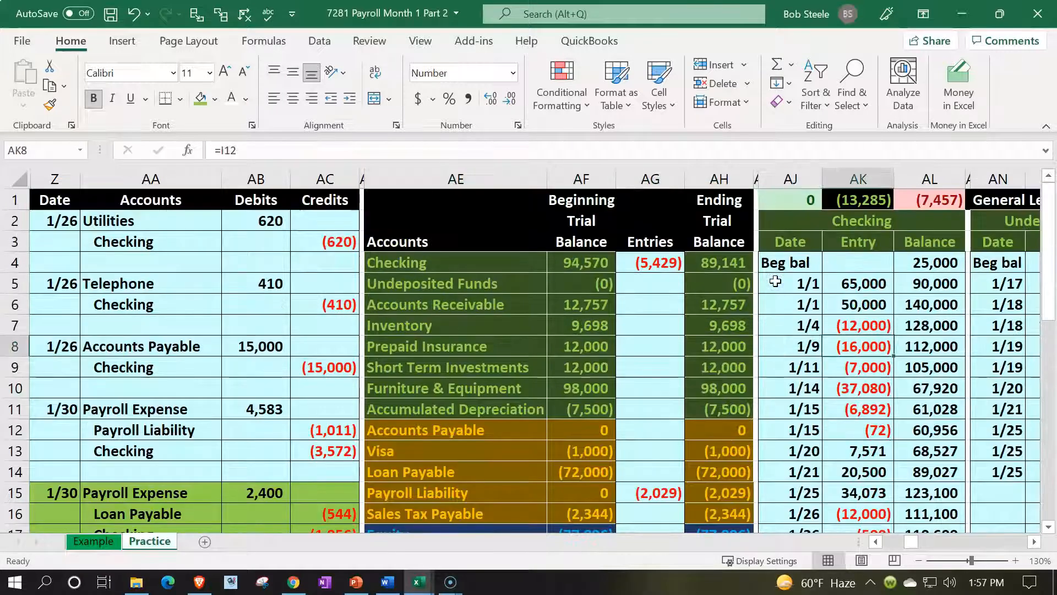
key("Right")
key("Right")
key("Right")
key("Right")
key("Right")
key("Right")
key("Right")
key("Right")
key("Right")
key("Right")
key("Right")
key("Right")
key("Right")
key("Right")
key("Right")
key("Right")
key("Right")
key("Right")
key("Right")
key("Right")
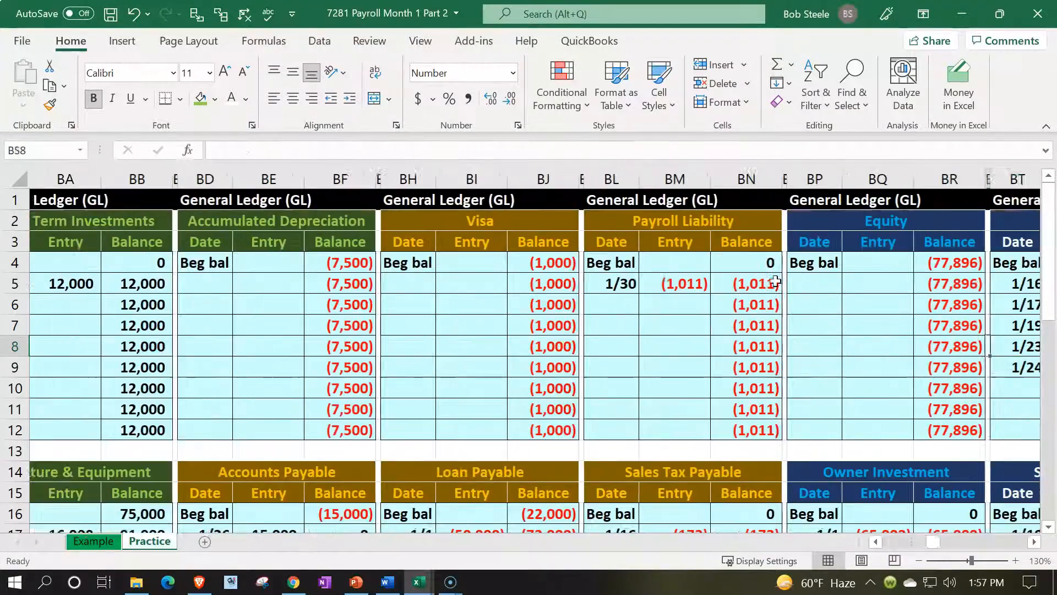
key("Right")
key("Right")
key("Right")
key("Right")
key("Right")
key("Right")
key("Right")
key("Right")
key("Right")
key("Right")
key("Right")
key("Right")
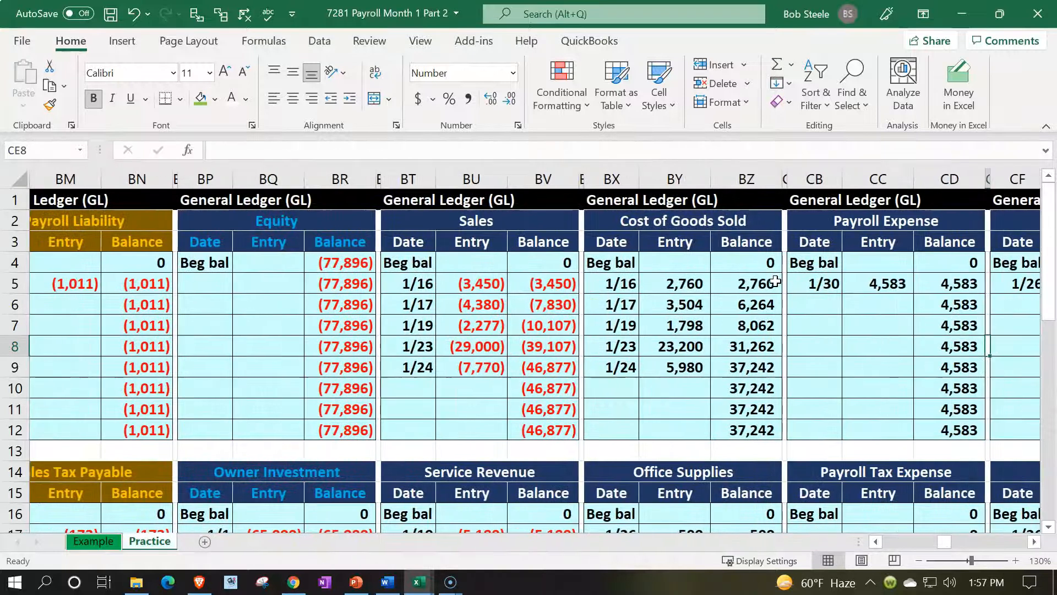
key("Left")
key("Left")
key("Left")
key("Left")
key("Up")
key("Up")
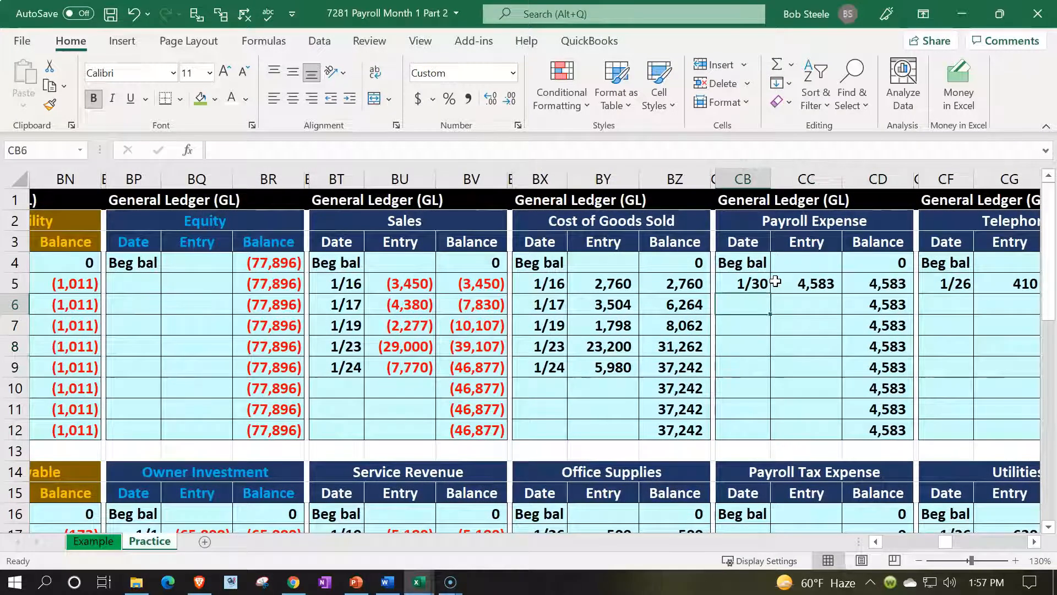
type("1/30")
key("Return")
Link the new Payroll Expense ledger entry in CC6 to the second payroll journal entry's debit in AB15.
key("Right")
key("Up")
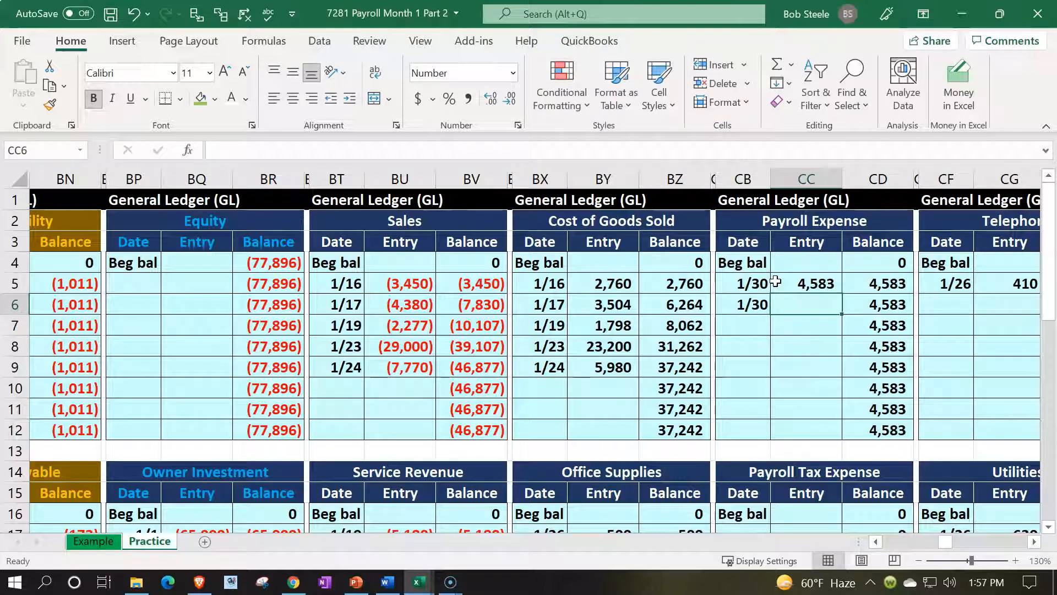
type("=")
key("Left")
key("Left")
key("Left")
key("Left")
key("Left")
key("Left")
key("Left")
key("Left")
key("Left")
key("Left")
key("Left")
key("Left")
key("Left")
key("Left")
key("Left")
key("Left")
key("Left")
key("Left")
key("Left")
key("Left")
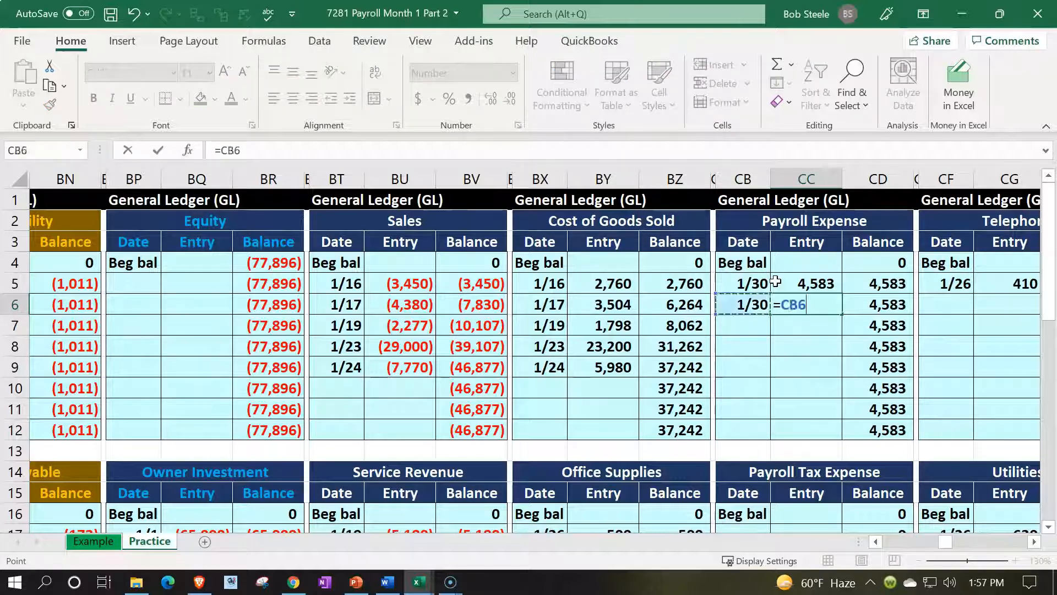
key("Left")
key("Left")
key("Left")
key("Left")
key("Left")
key("Left")
key("Left")
key("Left")
key("Left")
key("Left")
key("Left")
key("Left")
key("Left")
key("Left")
key("Left")
key("Left")
key("Left")
key("Left")
key("Left")
key("Left")
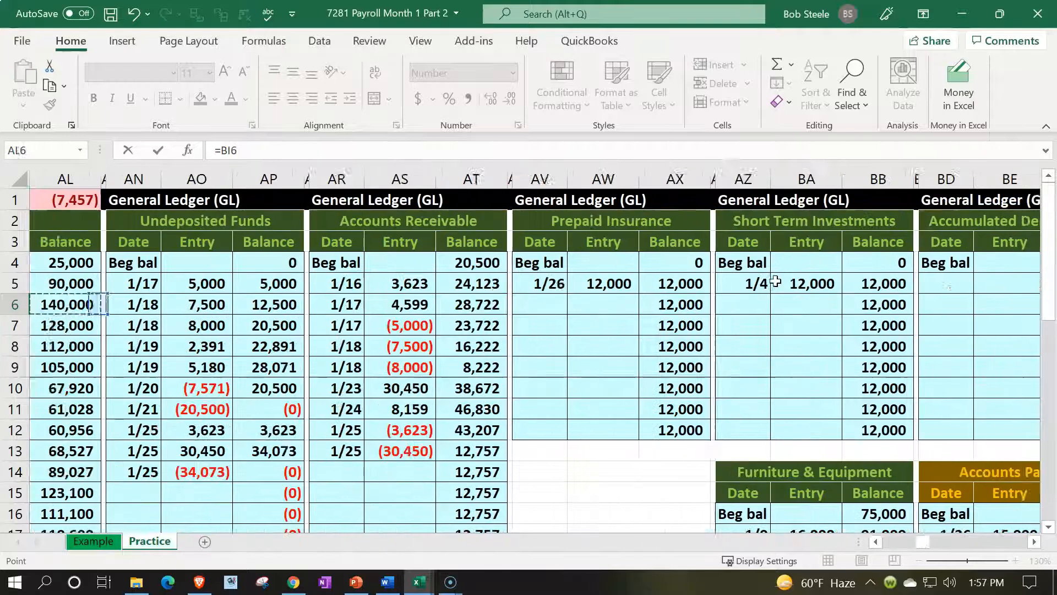
key("Down")
key("Down")
key("Down")
key("Down")
key("Down")
key("Down")
key("Down")
key("Down")
key("Down")
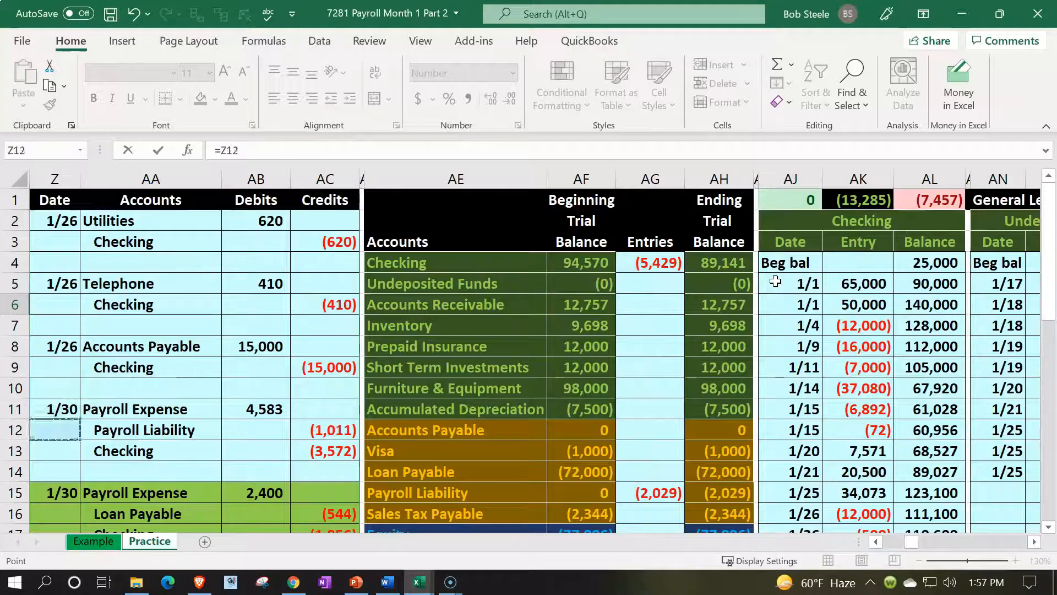
key("Right")
key("Right")
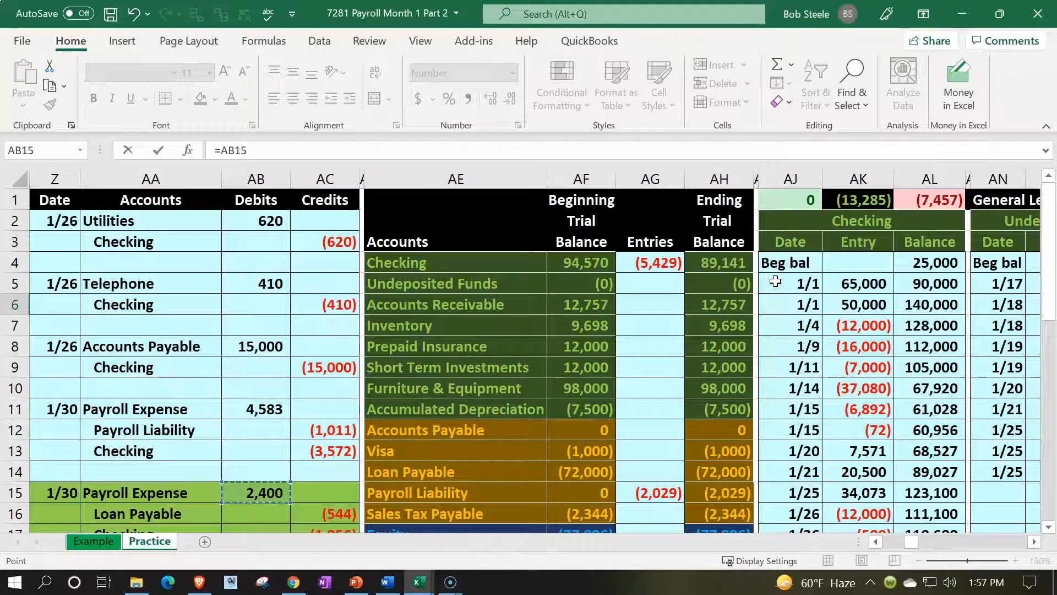
key("Return")
key("Right")
key("Up")
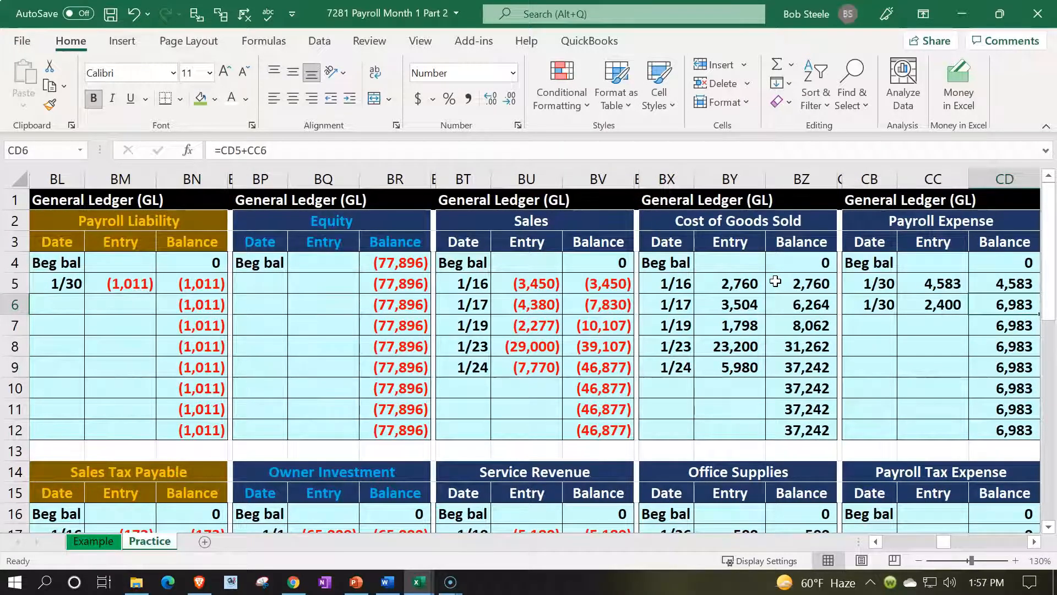
Check the Payroll Expense ledger balance against the account's ending trial balance in AH23.
key("Left")
key("Left")
key("Left")
key("Left")
key("Left")
key("Left")
key("Left")
key("Left")
key("Left")
key("Left")
key("Left")
key("Left")
key("Left")
key("Left")
key("Left")
key("Left")
key("Left")
key("Left")
key("Left")
key("Left")
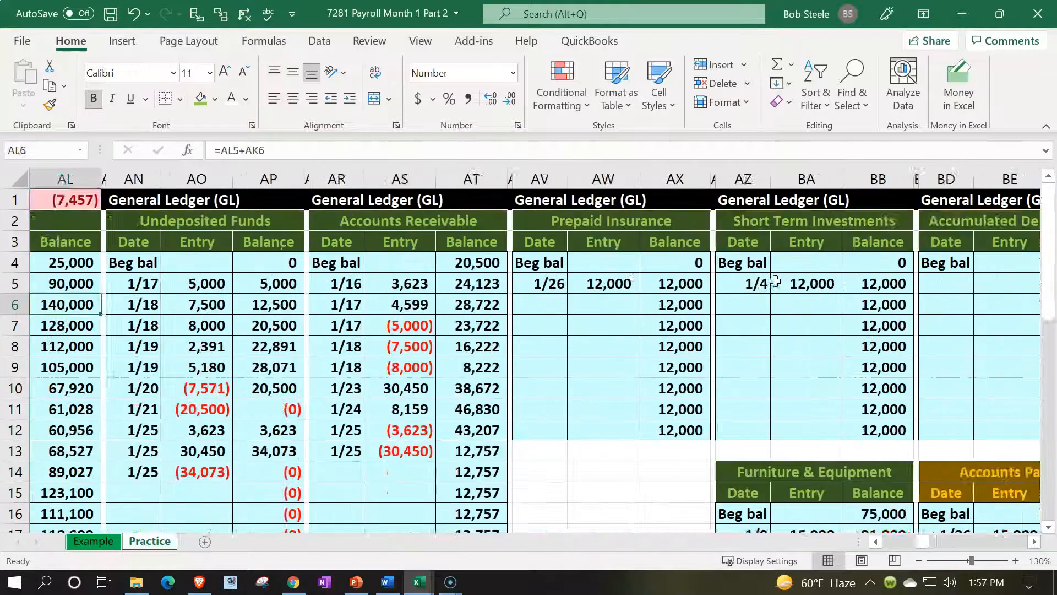
key("Left")
key("Left")
key("Left")
key("Left")
key("Left")
key("Left")
key("Left")
key("Left")
key("Left")
key("Left")
key("Left")
key("Left")
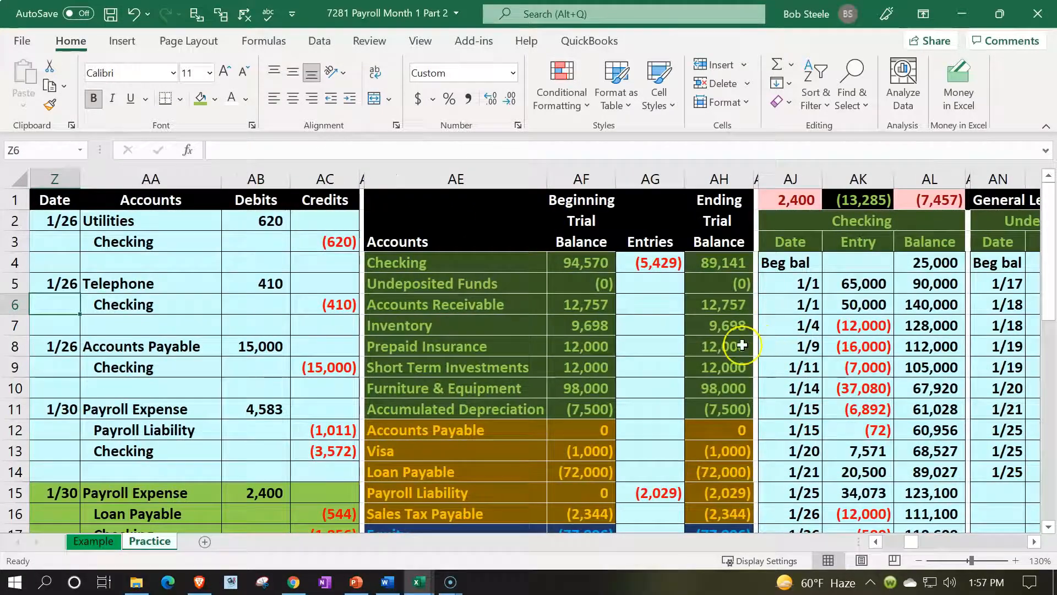
scroll(742, 345, "down", 1)
scroll(743, 345, "down", 1)
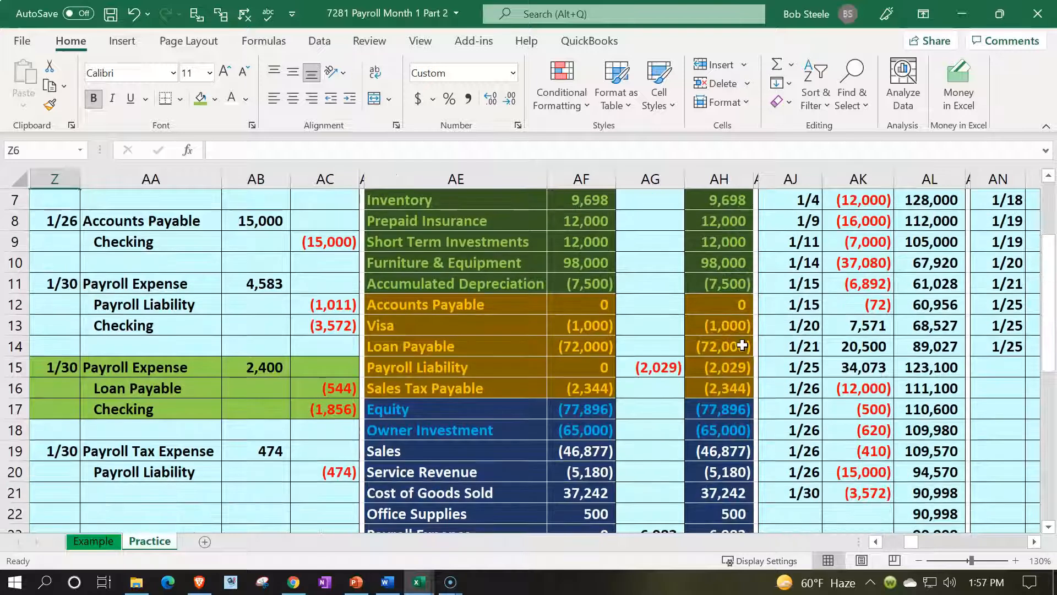
scroll(742, 345, "down", 1)
left_click(739, 472)
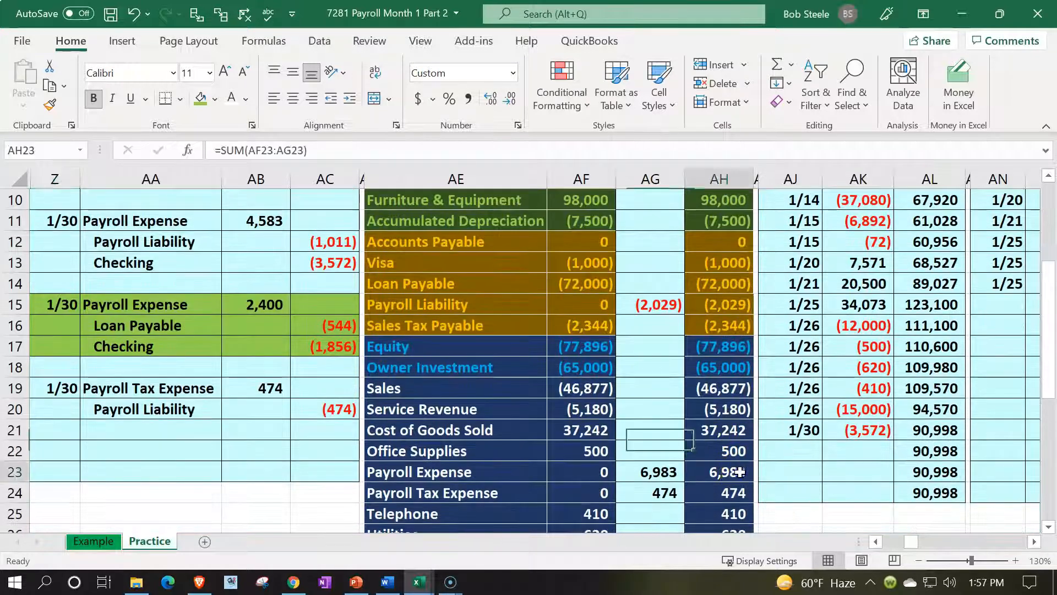
Replace the Loan Payable account in AA16 of the second payroll entry with a link to Payroll Liability in AE15.
left_click_drag(224, 329, 334, 332)
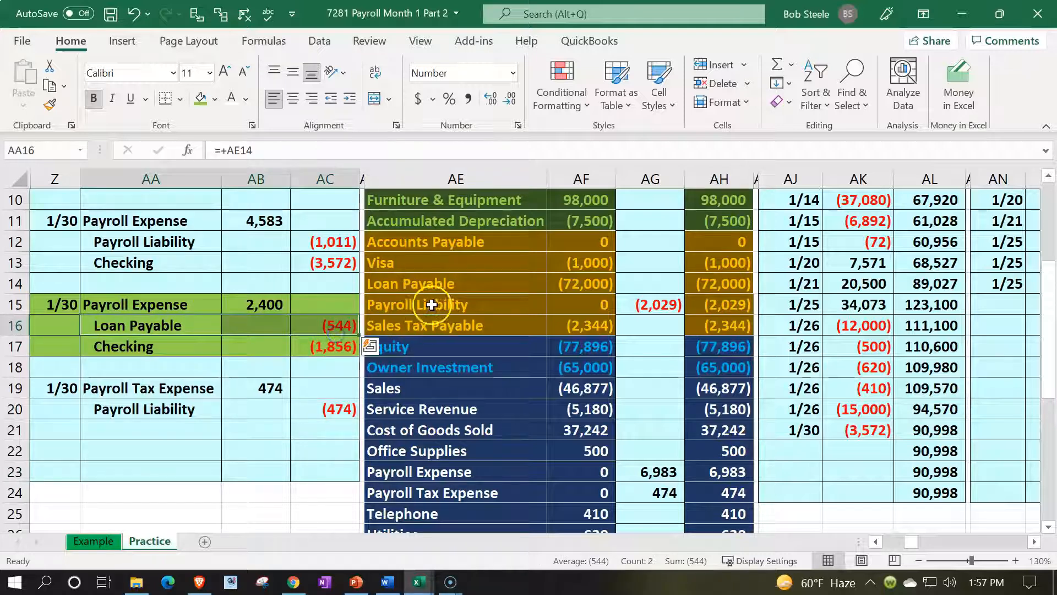
left_click(432, 301)
scroll(432, 303, "up", 1)
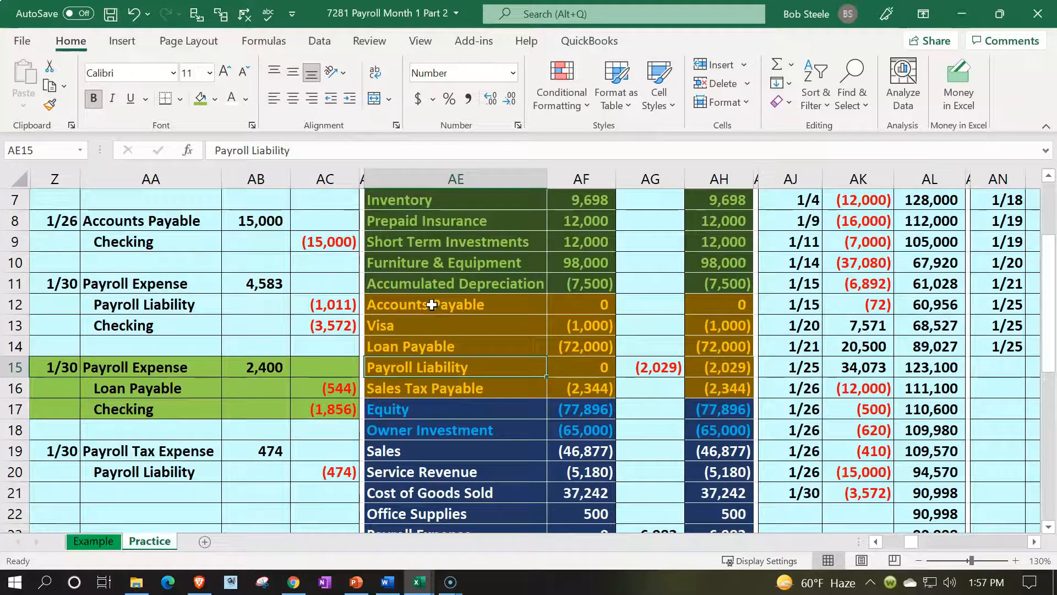
left_click(199, 388)
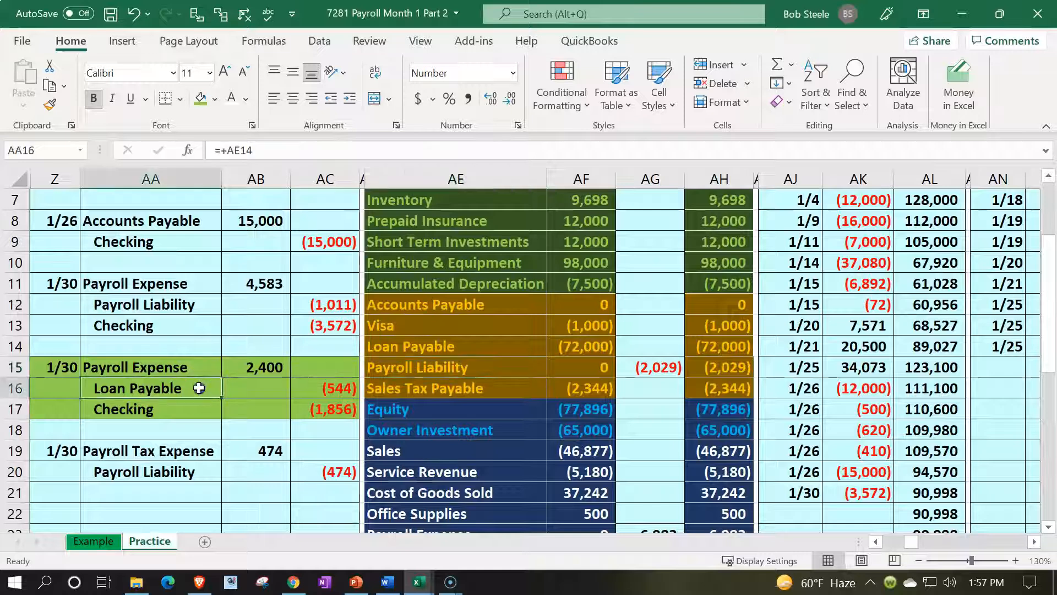
type("=")
key("Right")
key("Right")
key("Right")
key("Right")
key("Up")
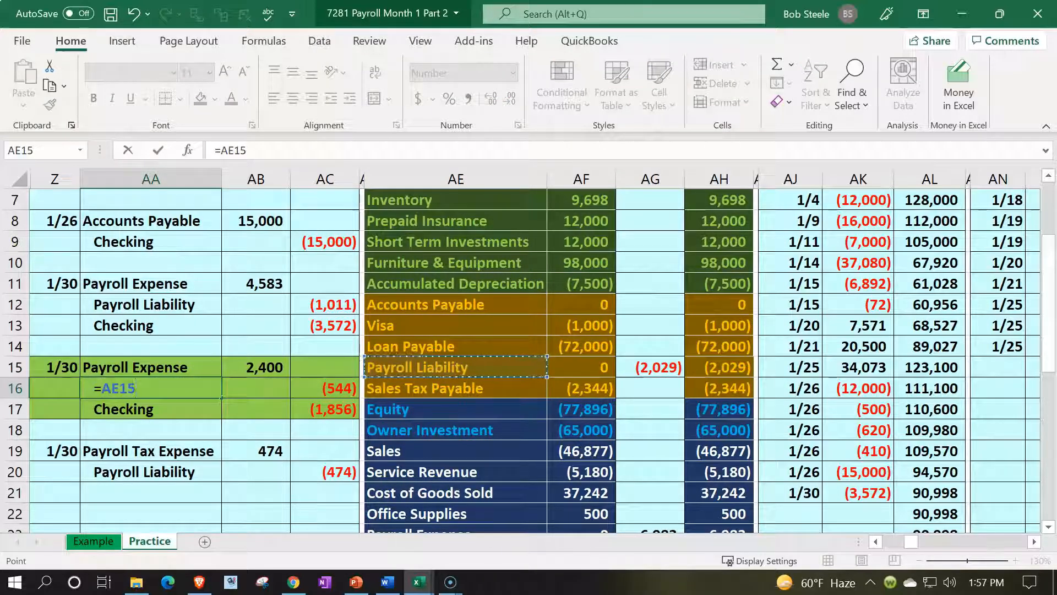
key("ctrl+Return")
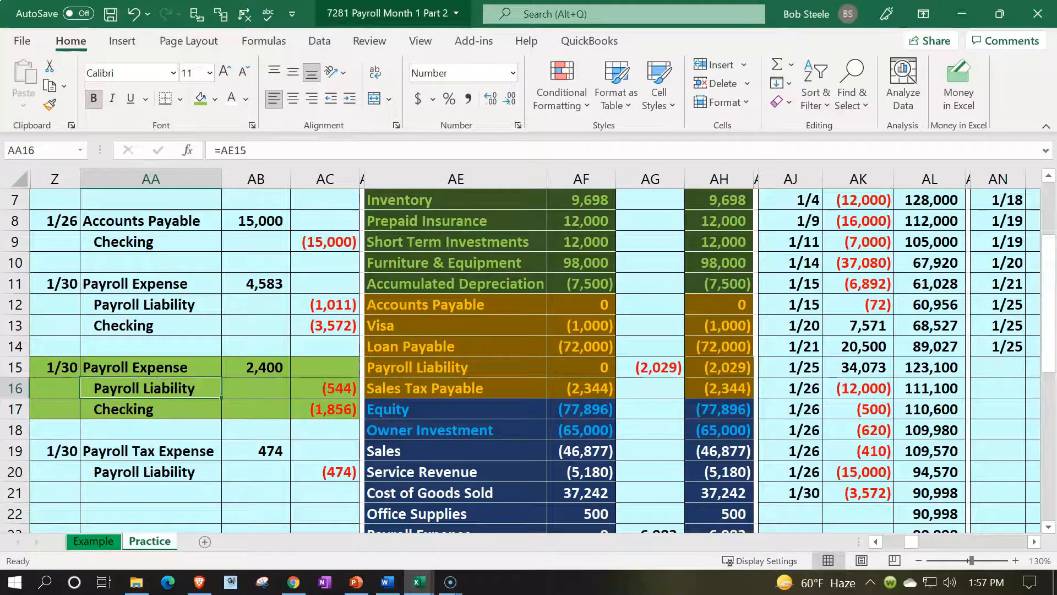
Enter the date 1/30 in the next empty row of the Payroll Liability ledger, cell BL6.
key("Right")
key("Right")
key("Right")
key("Right")
key("Right")
key("Right")
key("Right")
key("Right")
key("Right")
key("Right")
key("Right")
key("Right")
key("Right")
key("Right")
key("Right")
key("Right")
key("Right")
key("Right")
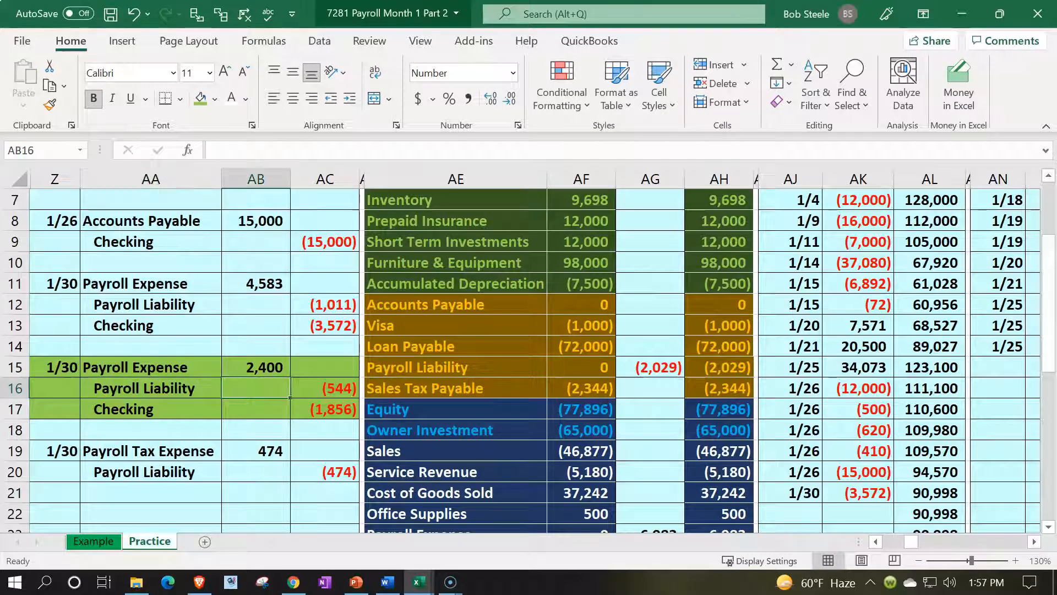
key("Right")
key("Right")
key("Right")
key("Right")
key("Right")
key("Right")
key("Right")
key("Right")
key("Right")
key("Right")
key("Right")
key("Right")
key("Right")
key("Right")
key("Right")
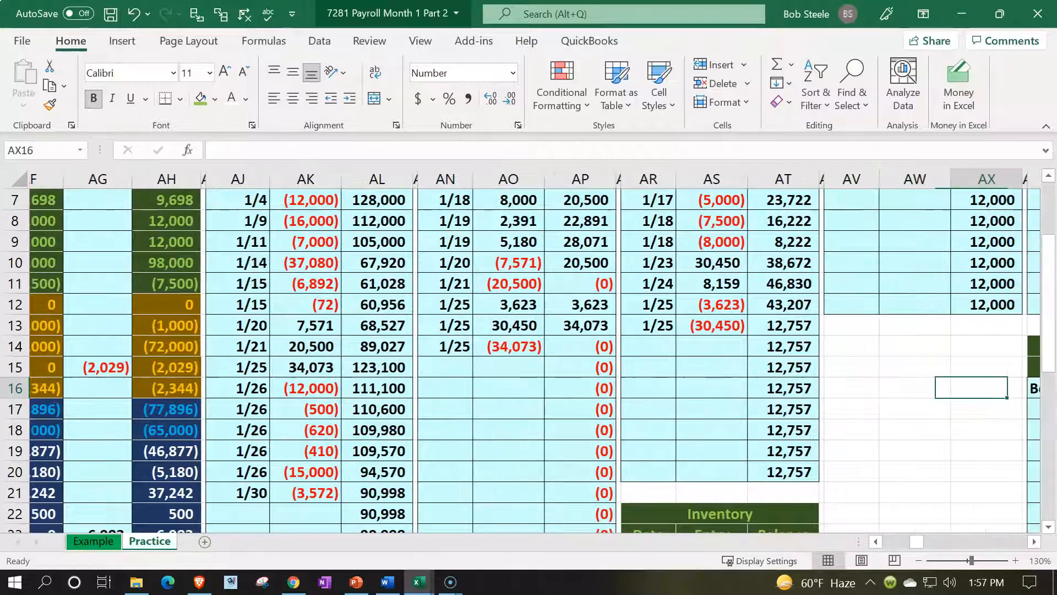
key("Right")
key("Right")
key("Right")
key("Right")
key("Right")
key("Right")
key("Right")
key("Right")
key("Right")
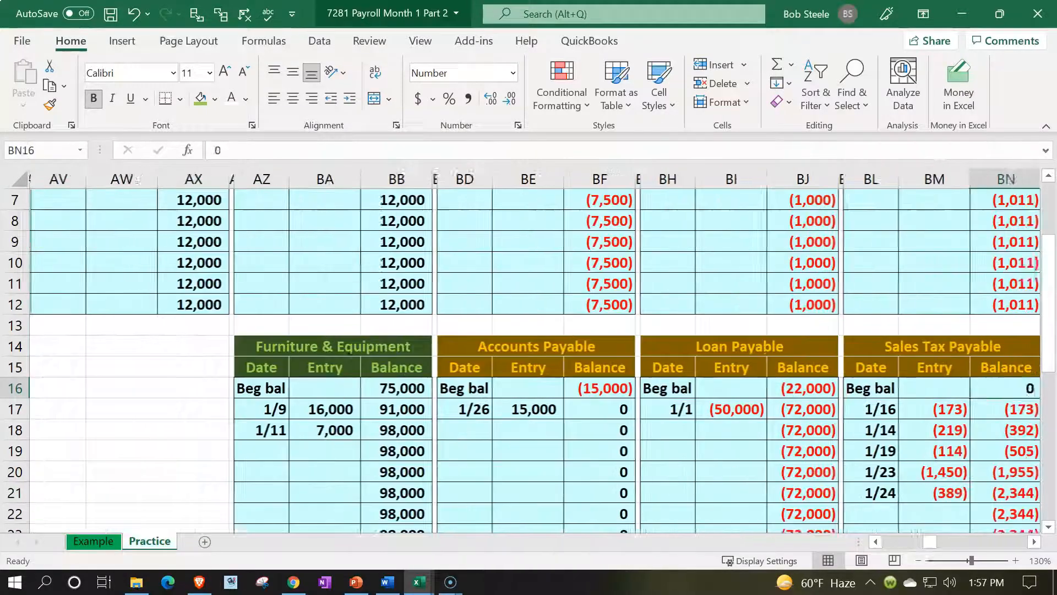
scroll(719, 231, "up", 2)
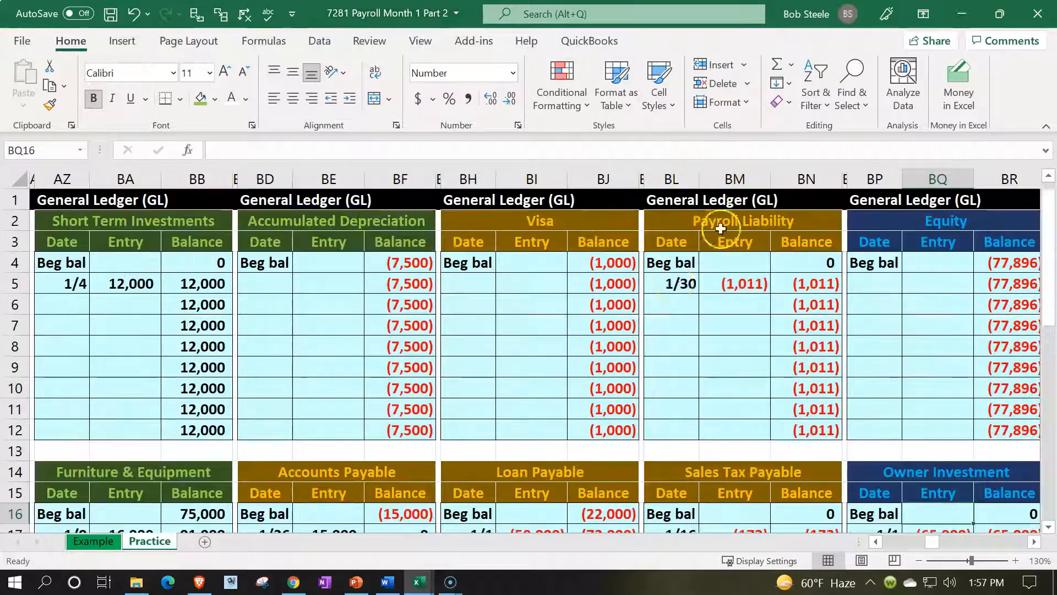
left_click(664, 303)
type("1/30")
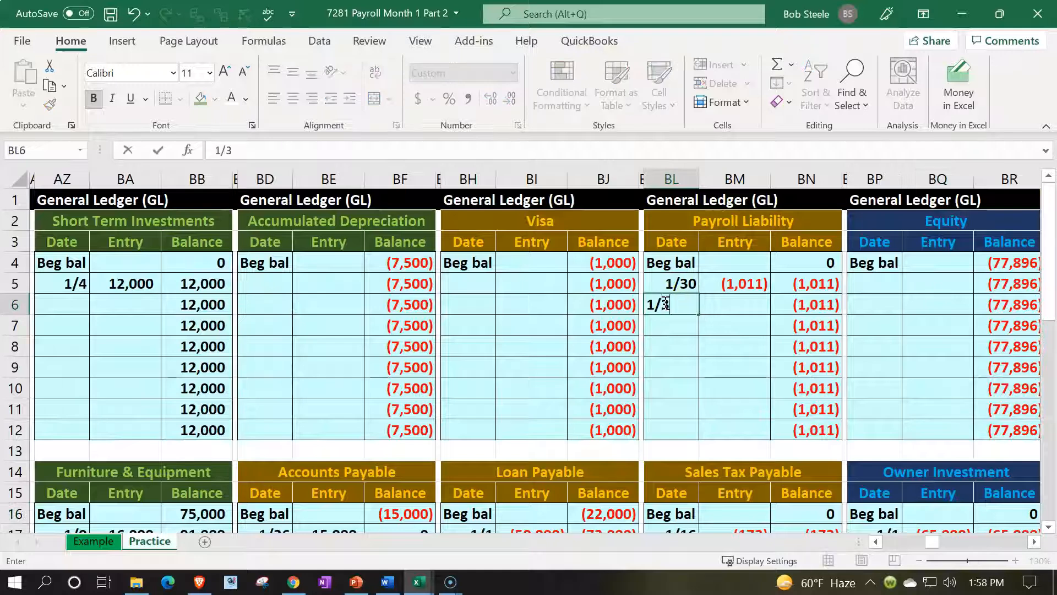
key("Tab")
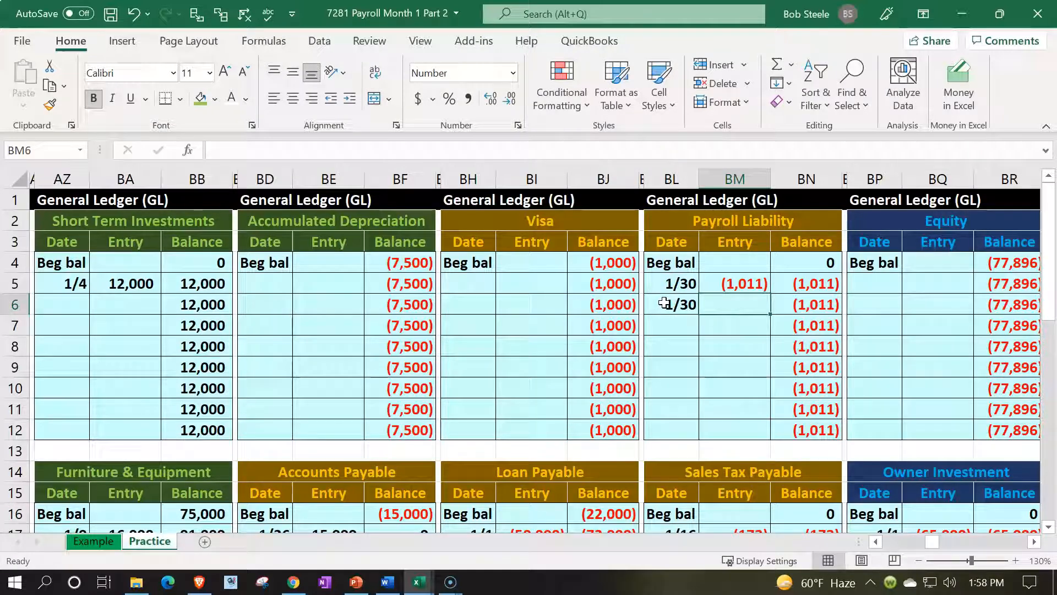
Link the new Payroll Liability ledger entry in BM6 to the second payroll journal entry's liability credit in AC16.
type("=")
key("Left")
key("Left")
key("Left")
key("Left")
key("Left")
key("Left")
key("Left")
key("Left")
key("Left")
key("Left")
key("Left")
key("Left")
key("Left")
key("Left")
key("Left")
key("Left")
key("Left")
key("Left")
key("Left")
key("Left")
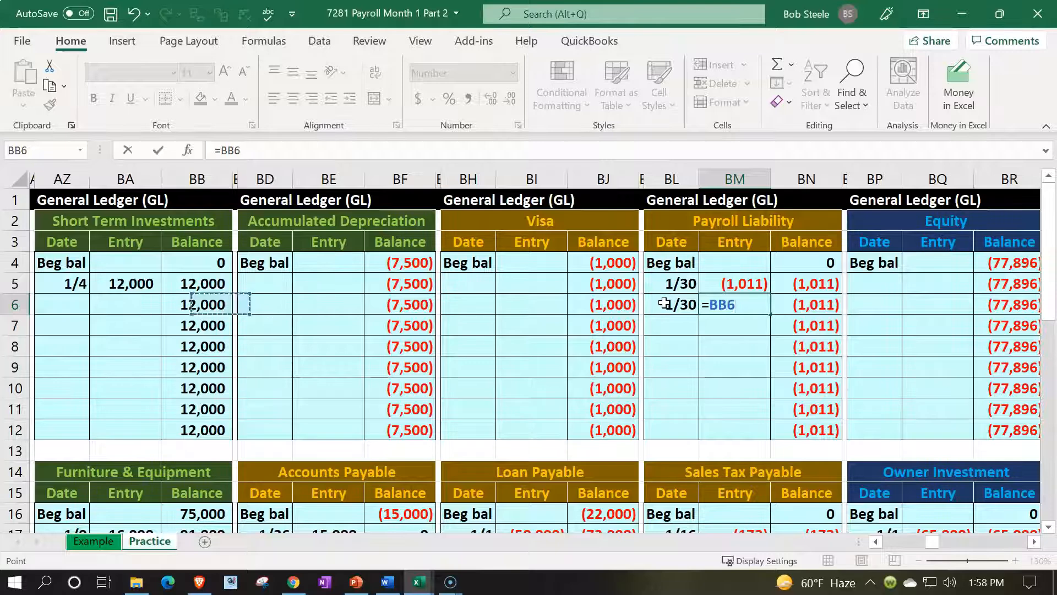
key("Left")
key("Left")
key("Left")
key("Left")
key("Left")
key("Left")
key("Down")
key("Down")
key("Down")
key("Down")
key("Down")
key("Down")
key("Down")
key("Down")
key("Down")
key("Down")
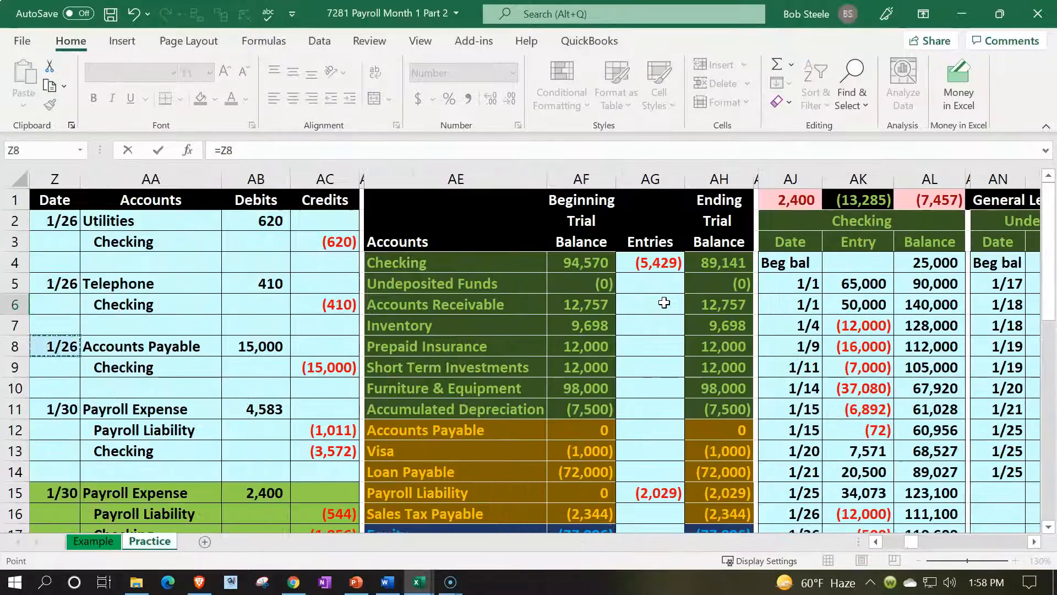
key("Right")
key("Right")
key("Right")
key("Down")
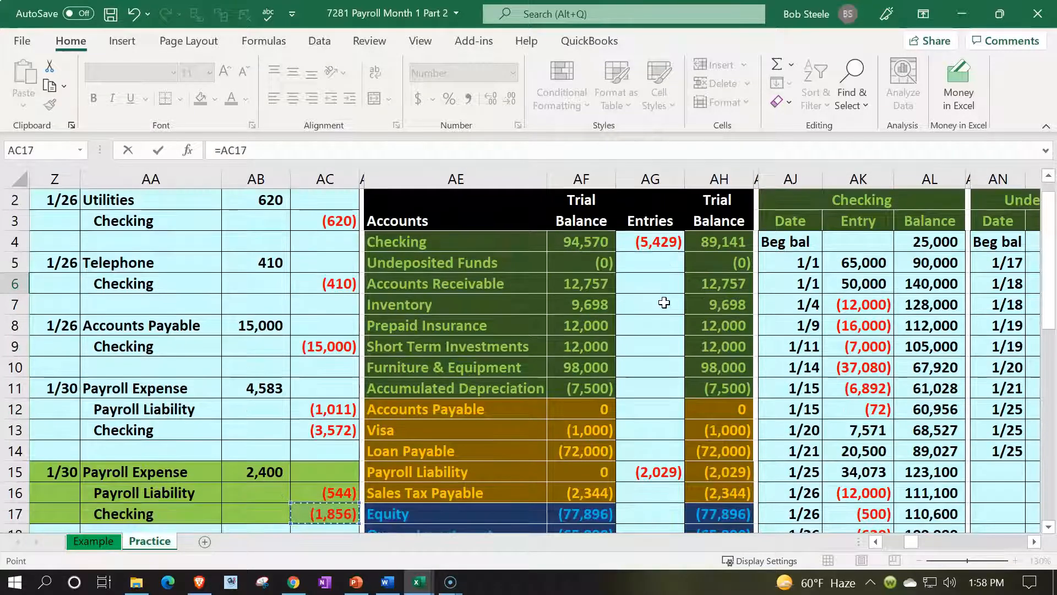
key("Return")
Compare the Payroll Liability ledger balance in BN6 with its ending trial balance in AH15, and inspect the Loan Payable entries cell.
key("Right")
key("Up")
key("Up")
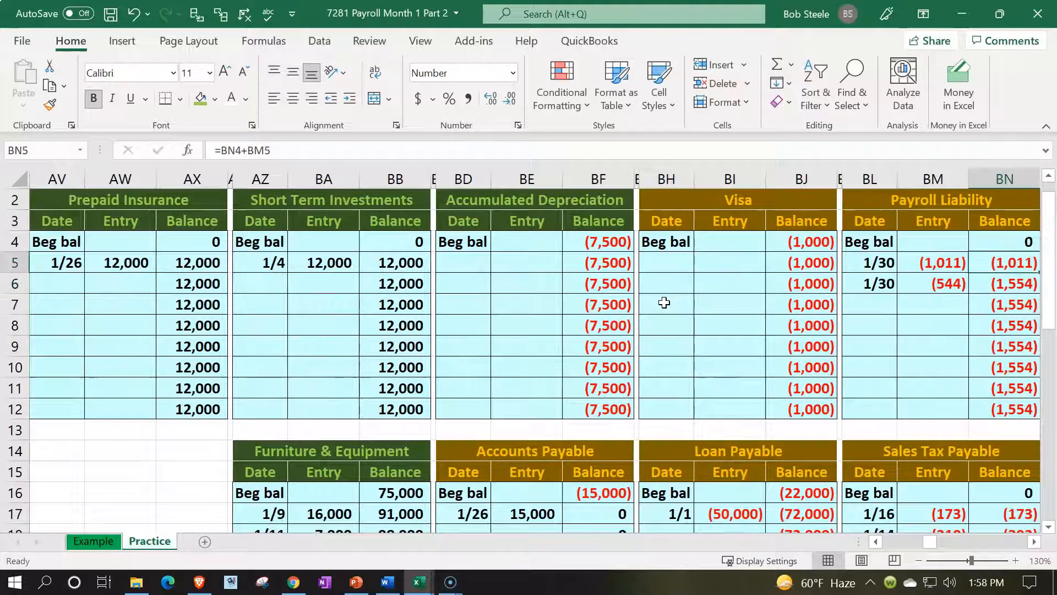
key("Down")
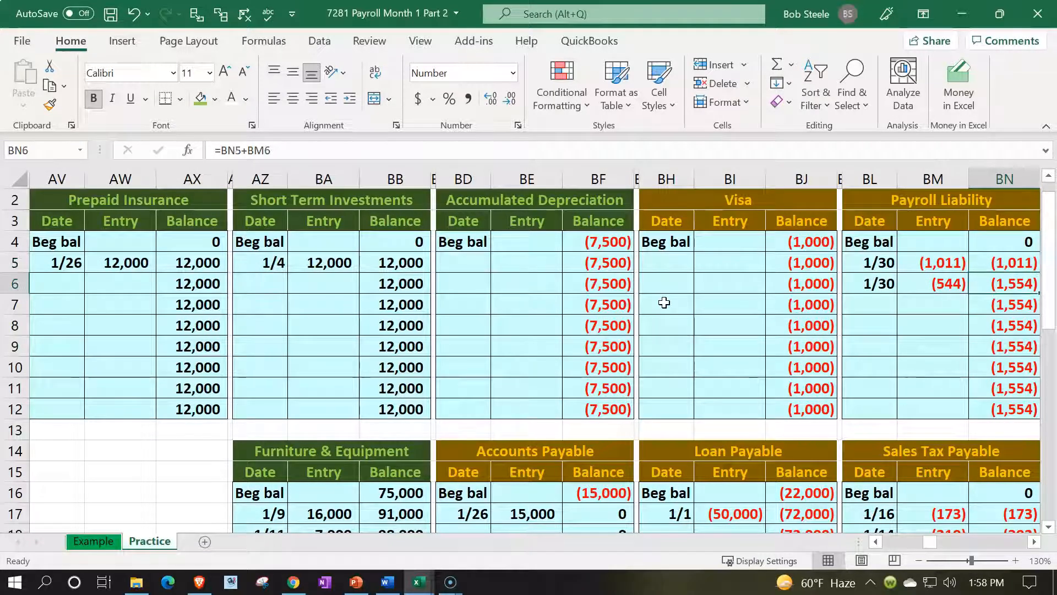
key("ctrl+Left")
key("ctrl+Left")
key("ctrl+Left")
key("ctrl+Left")
key("ctrl+Left")
key("ctrl+Left")
key("ctrl+Left")
key("ctrl+Left")
key("ctrl+Left")
key("ctrl+Left")
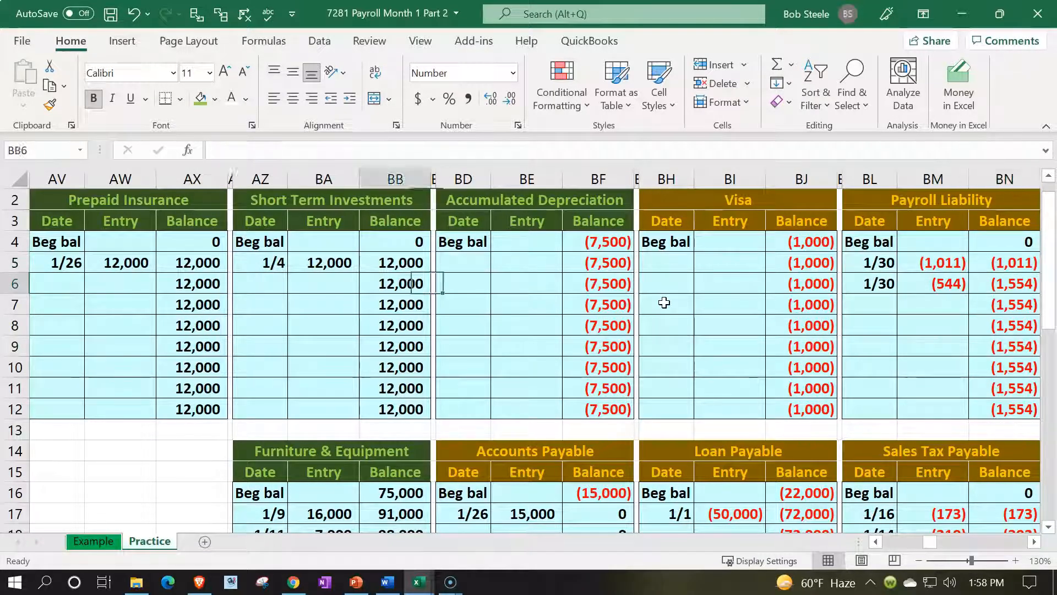
key("ctrl+Left")
key("ctrl+Left")
key("ctrl+Left")
key("ctrl+Left")
key("ctrl+Left")
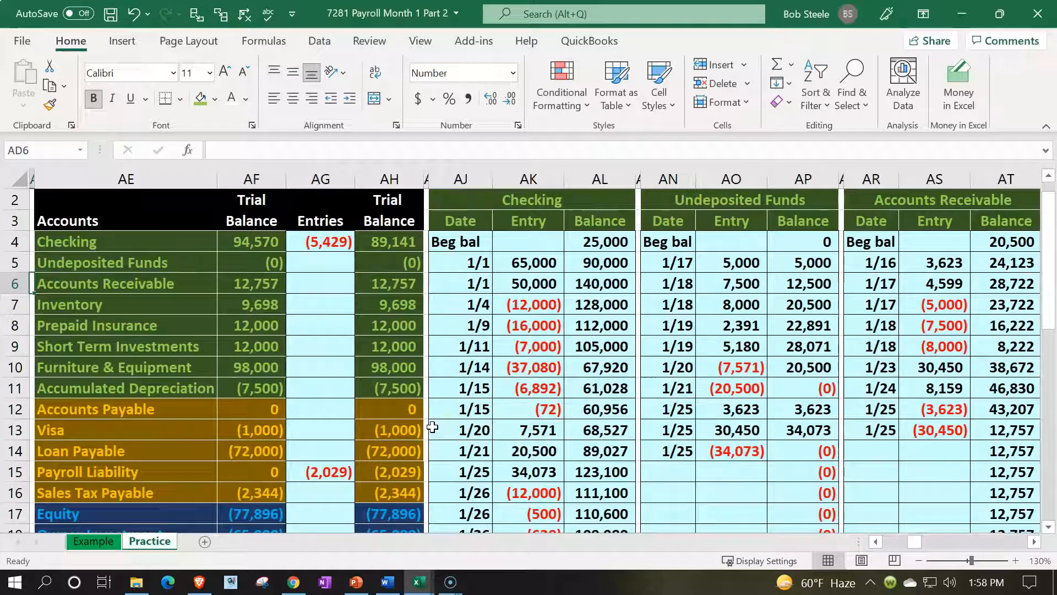
left_click(413, 474)
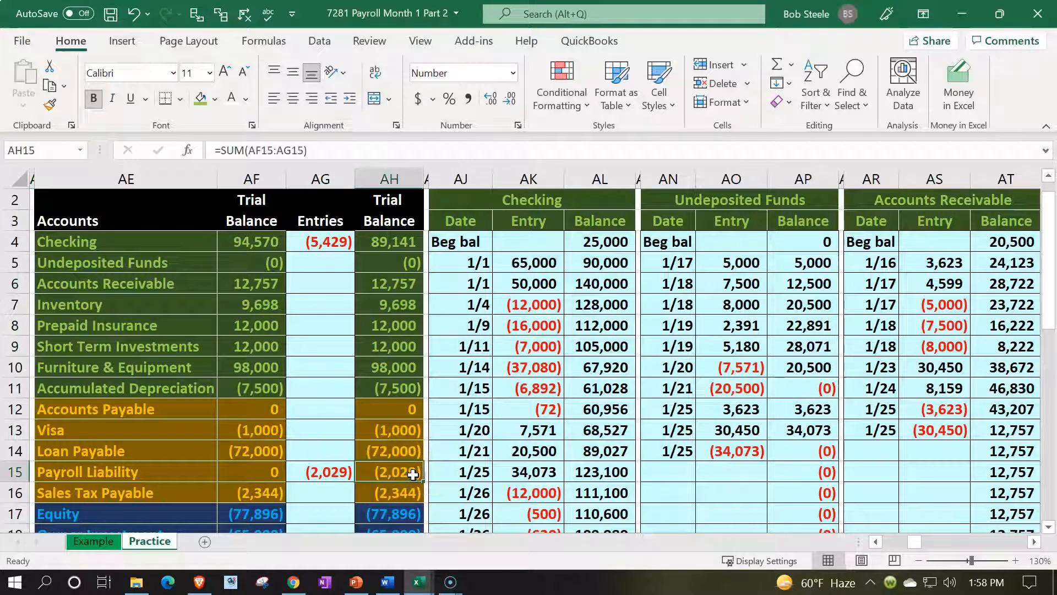
scroll(442, 446, "up", 1)
left_click(300, 475)
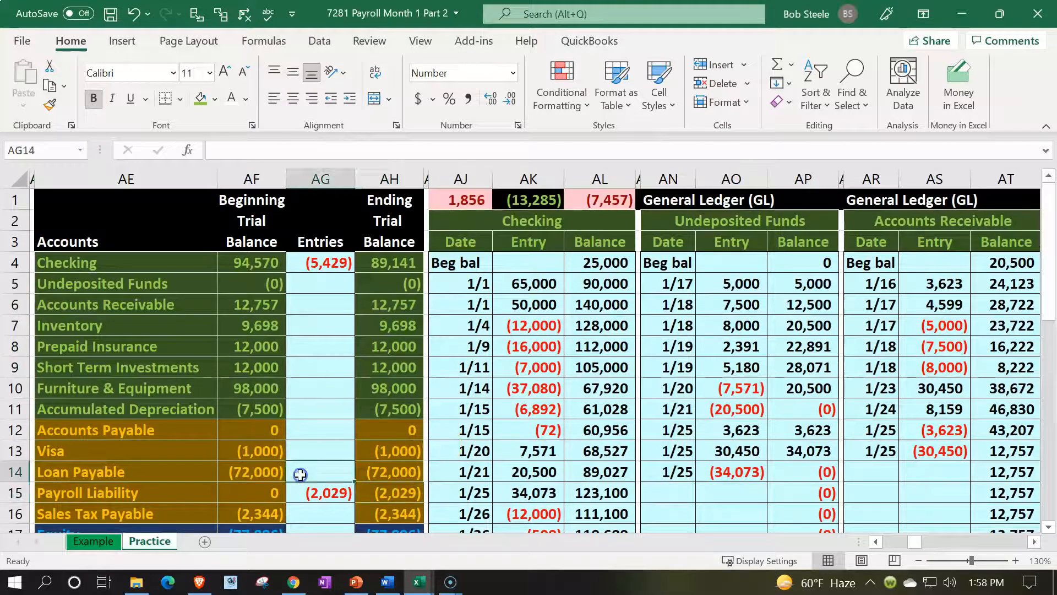
Examine the Checking credit of the second payroll journal entry in AC17.
key("Left")
key("Left")
key("Left")
key("Left")
key("Left")
key("Left")
key("Left")
key("Down")
key("Down")
key("Down")
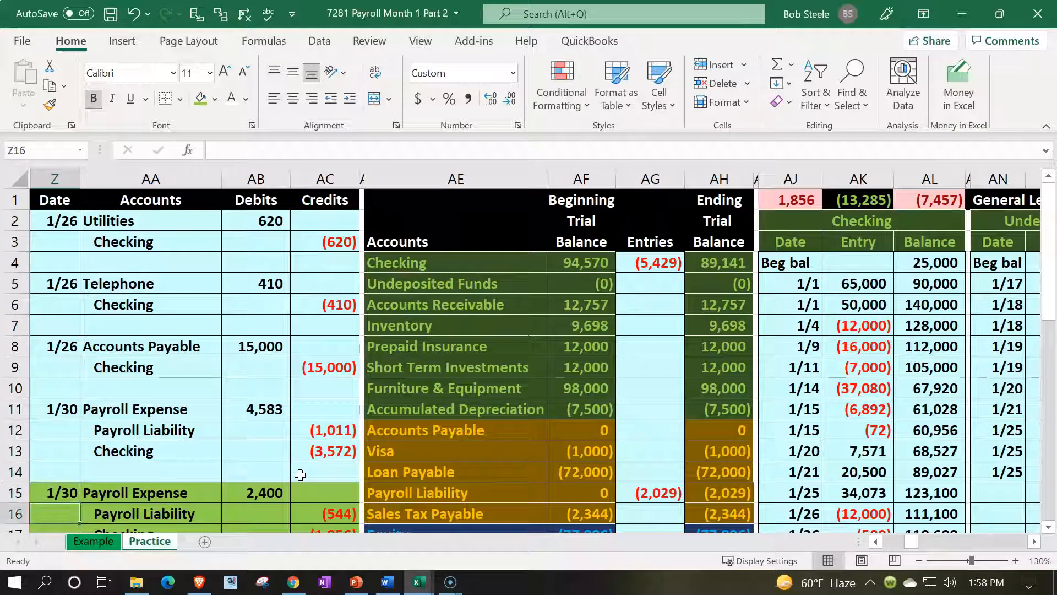
key("Right")
key("Right")
key("Right")
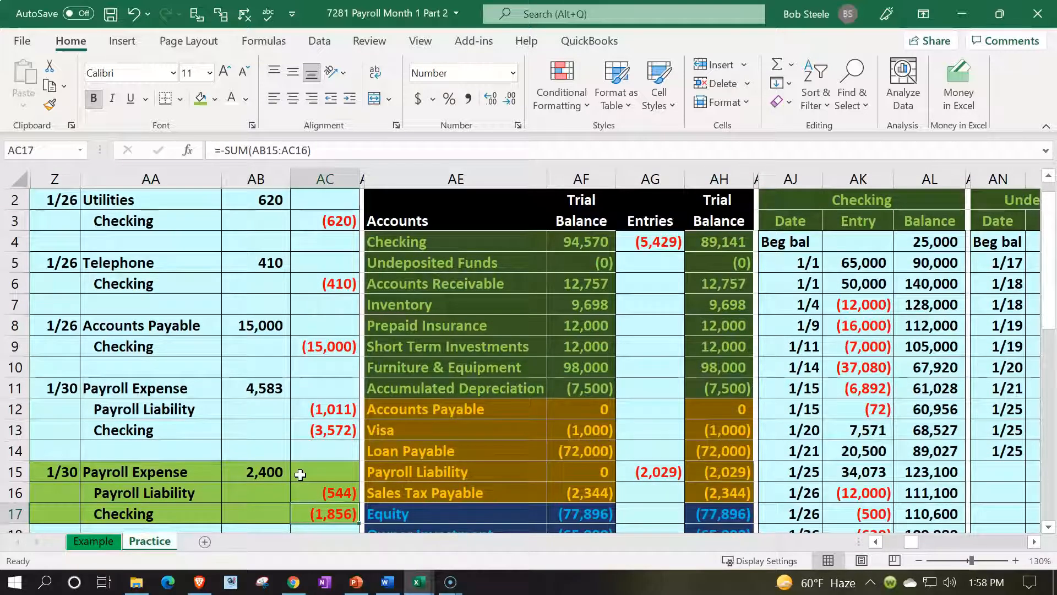
Enter the date 1/30 in the next empty row of the Checking ledger, cell AJ22.
key("Down")
key("Down")
key("Down")
key("Down")
key("Down")
key("Down")
key("Down")
key("Right")
key("Right")
key("Right")
key("Right")
key("Right")
key("Right")
key("Up")
key("Up")
key("Right")
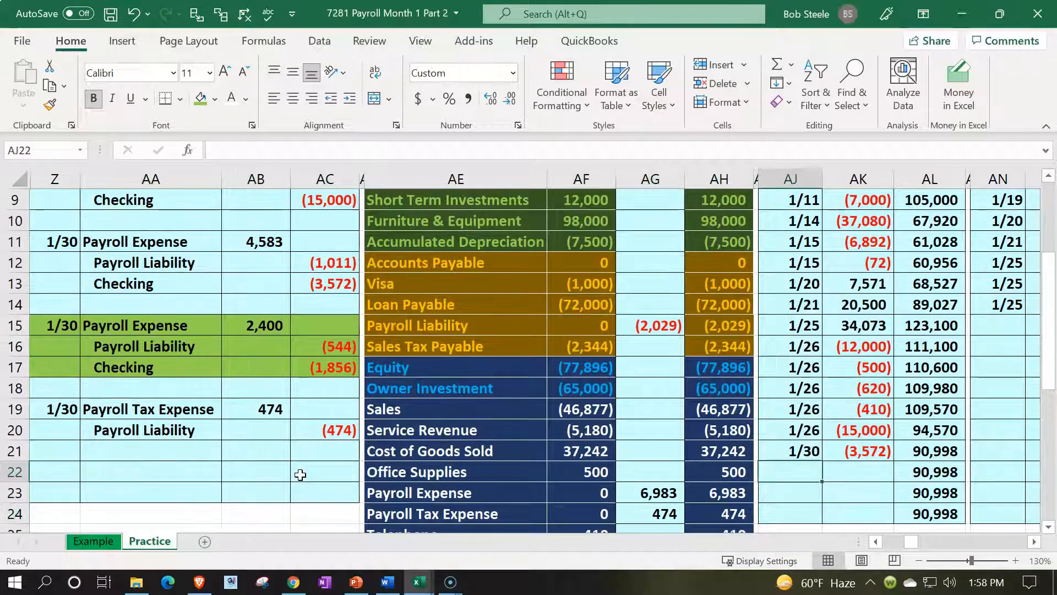
type("1/30")
key("Tab")
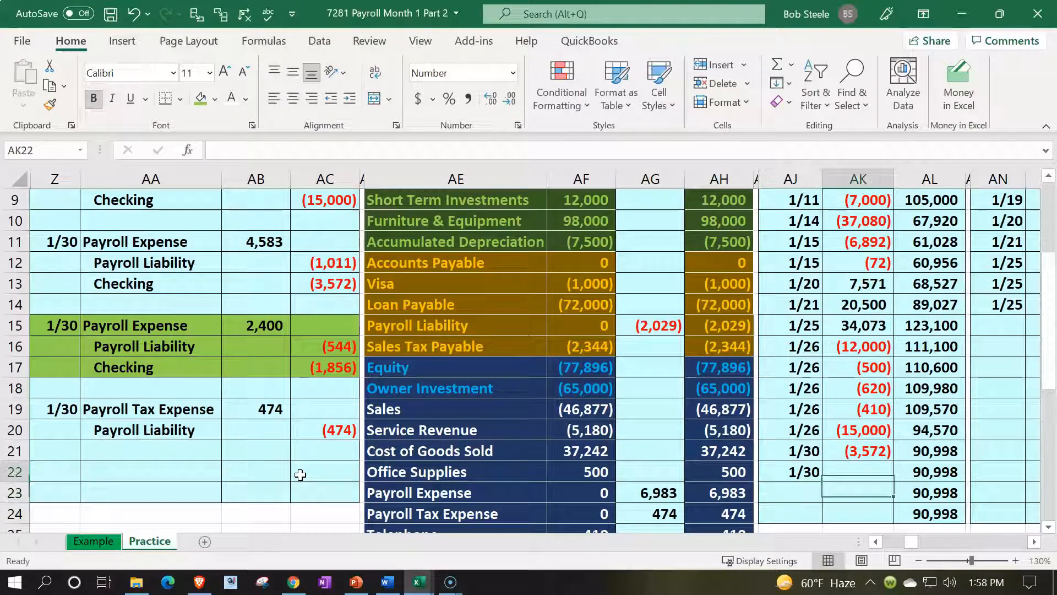
Link the new Checking ledger entry in AK22 to the second payroll journal entry's Checking credit in AC17.
type("=")
key("Left")
key("Left")
key("Left")
key("Left")
key("Left")
key("Left")
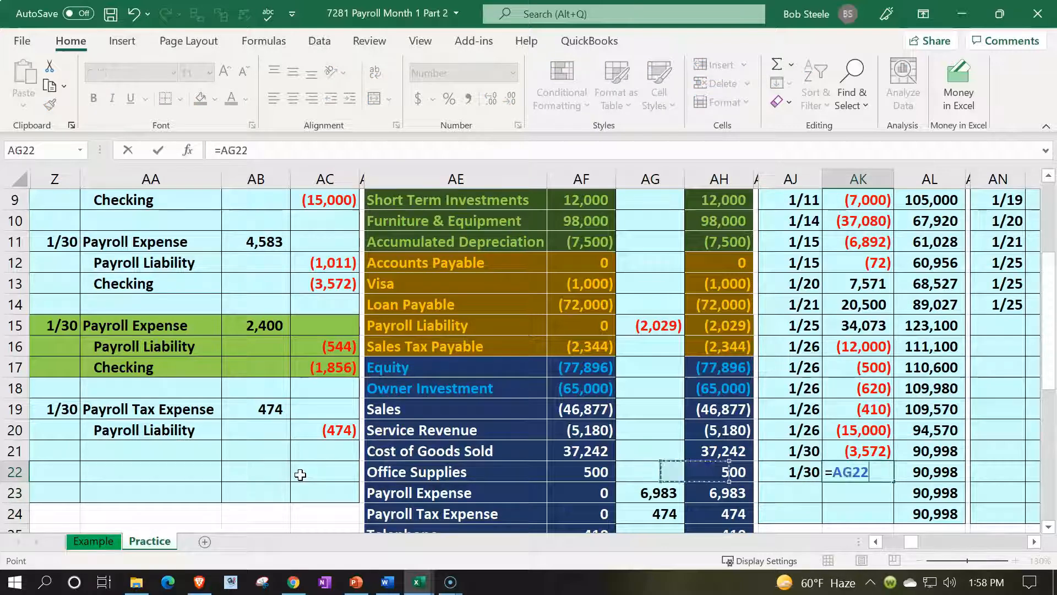
key("Left")
key("Left")
key("Up")
key("Up")
key("Up")
key("Up")
key("Up")
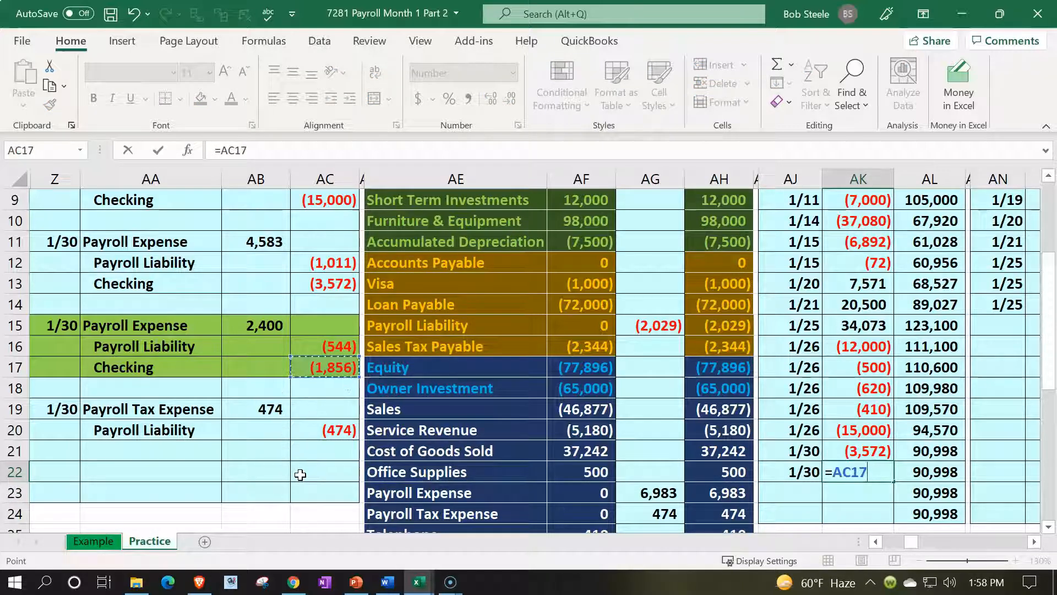
key("Return")
Check the running Checking balance in AL22 and the ledger's out-of-balance formula in AJ1.
key("Up")
key("Right")
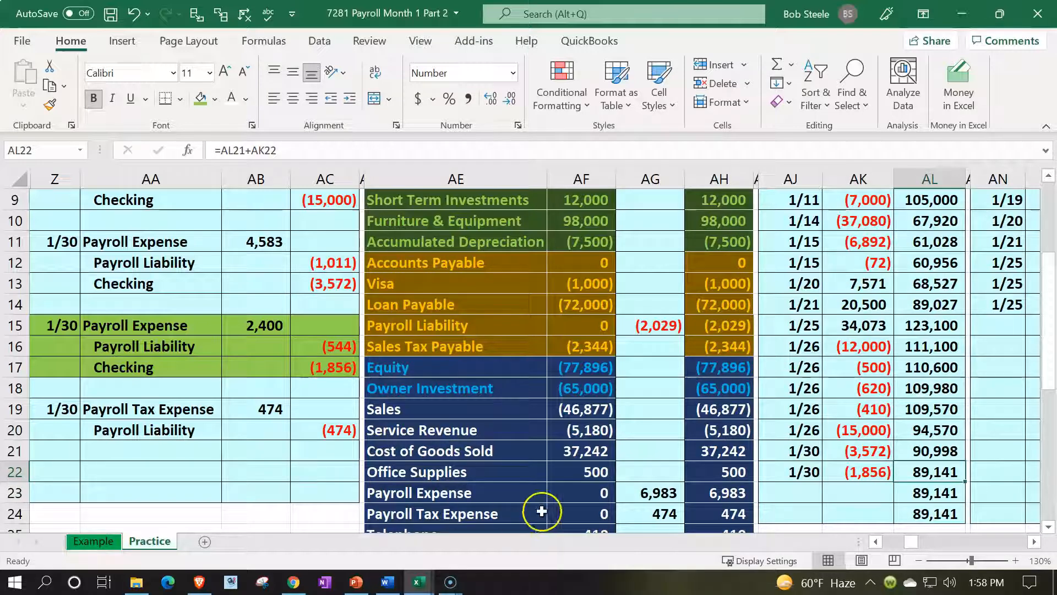
scroll(595, 417, "up", 3)
left_click(783, 201)
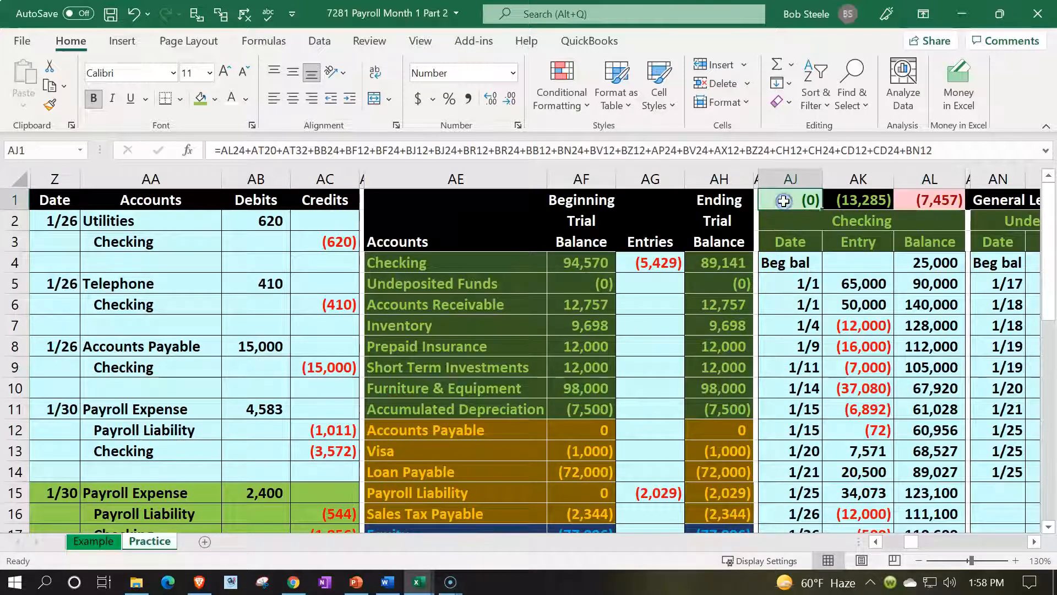
Change the fill of the second payroll journal entry, Z15:AC17, from green to the recently used light blue.
scroll(322, 334, "down", 3)
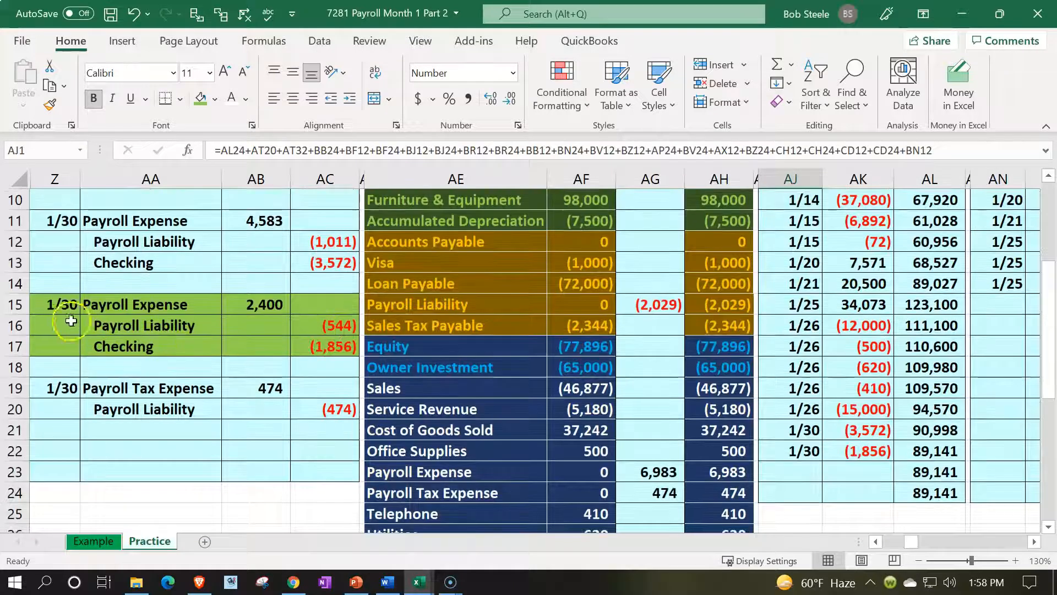
left_click_drag(56, 306, 310, 346)
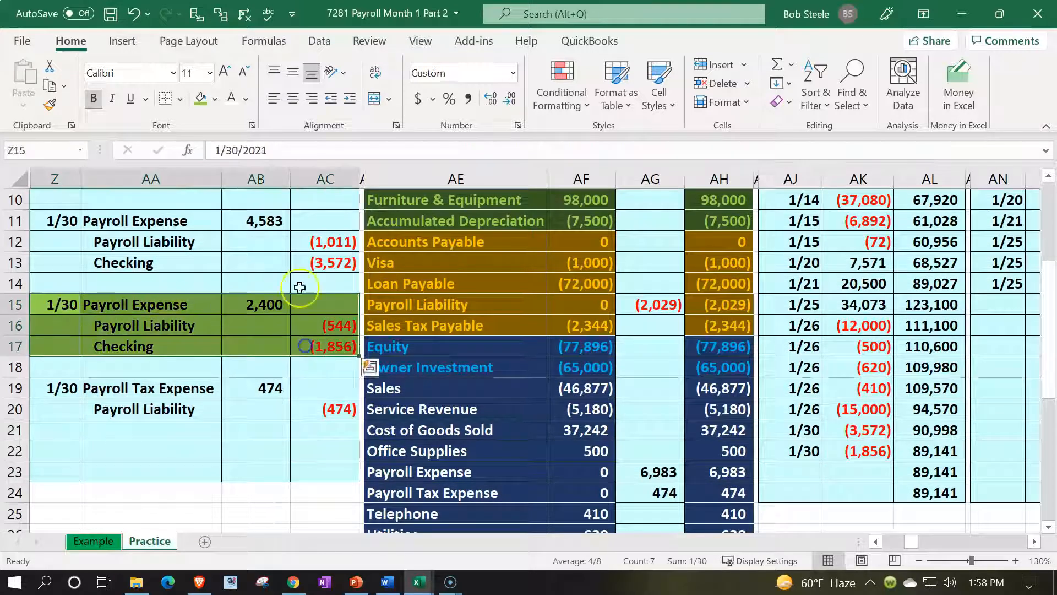
left_click(214, 99)
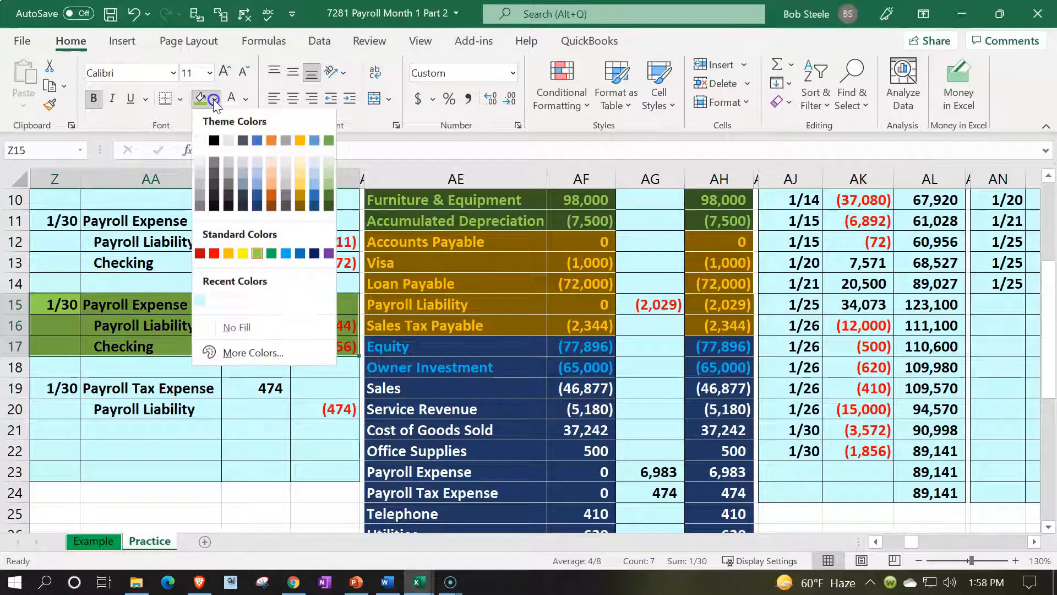
left_click(202, 302)
Examine the Payroll Tax Expense line of the third entry in AA19 and its trial balance account in AE24.
left_click(165, 388)
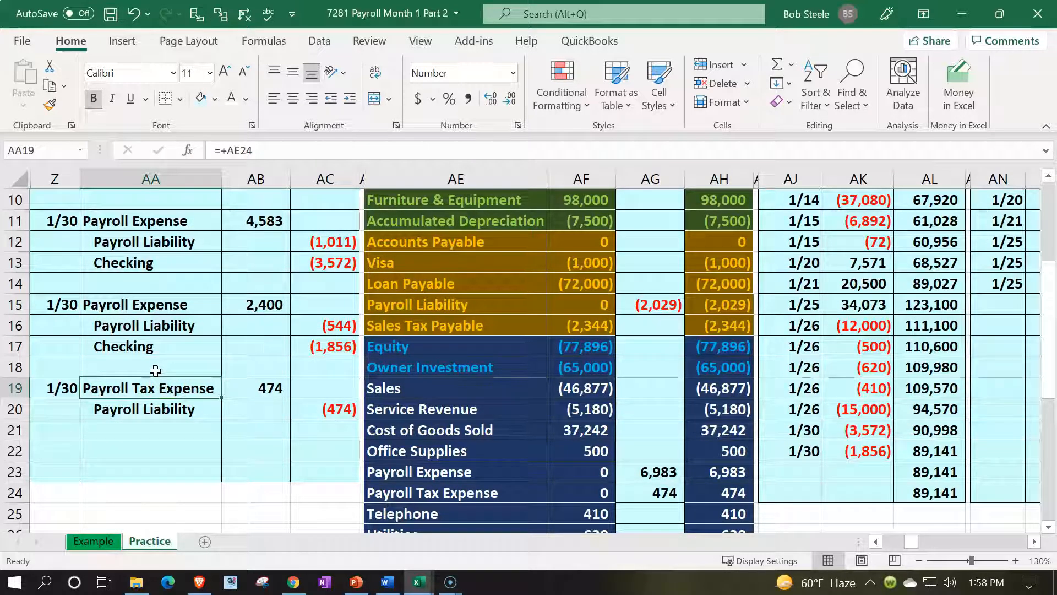
scroll(155, 370, "down", 1)
left_click(429, 435)
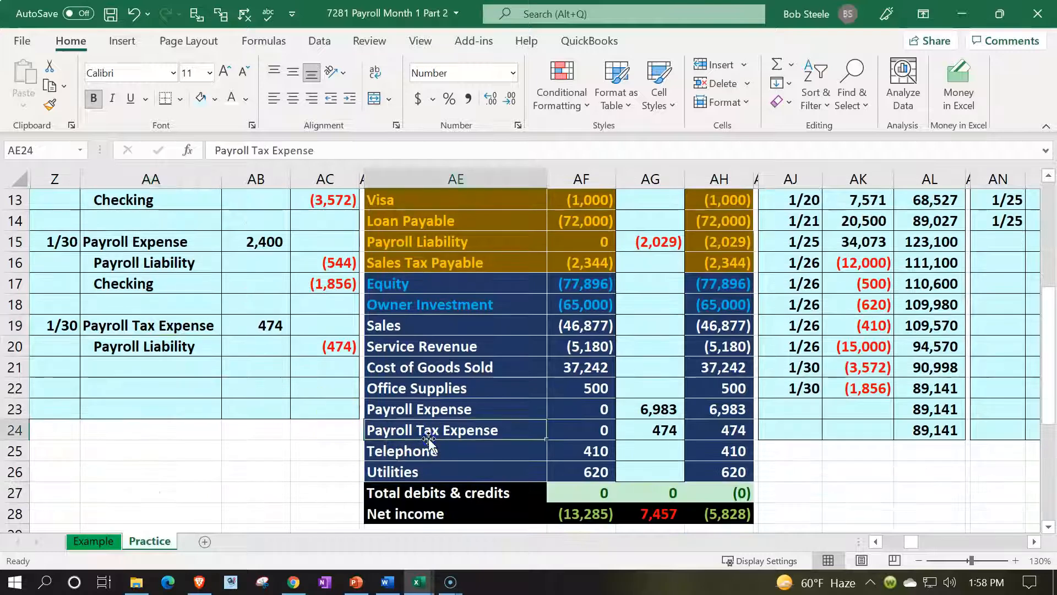
scroll(429, 435, "up", 3)
Enter the date 1/30 in the next empty row of the Payroll Expense ledger, cell CB7.
left_click(538, 237)
key("Up")
key("Up")
key("Up")
key("Up")
key("Up")
key("Right")
key("Right")
key("Right")
key("Right")
key("Right")
key("Right")
key("Right")
key("Right")
key("Right")
key("Right")
key("Right")
key("Right")
key("Right")
key("Right")
key("Right")
key("Right")
key("Right")
key("Right")
key("Right")
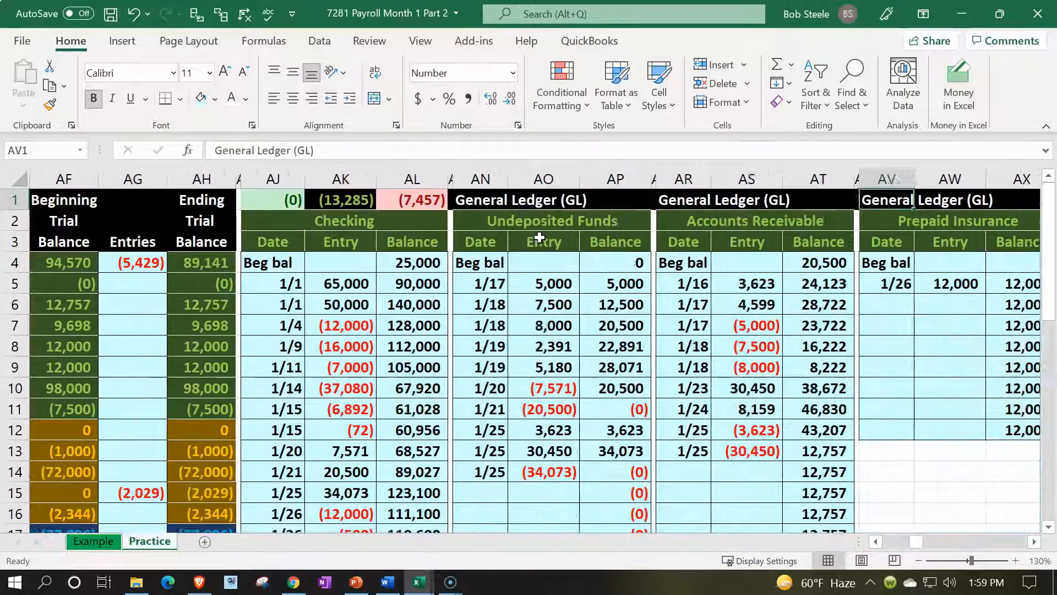
key("Right")
key("Right")
key("Right")
key("Right")
key("Right")
key("Right")
key("Right")
key("Right")
key("Right")
key("Right")
key("Right")
key("Right")
key("Right")
key("Right")
key("Right")
key("Right")
key("Right")
key("Right")
key("Right")
key("Right")
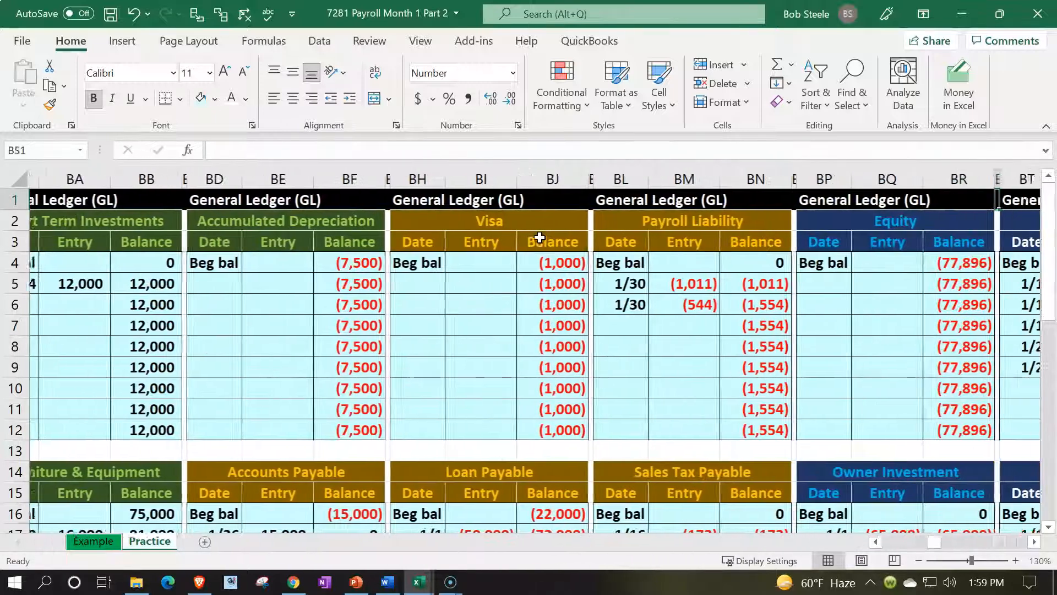
key("Right")
key("Right")
key("Right")
key("Right")
key("Right")
key("Right")
key("Right")
key("Right")
key("Right")
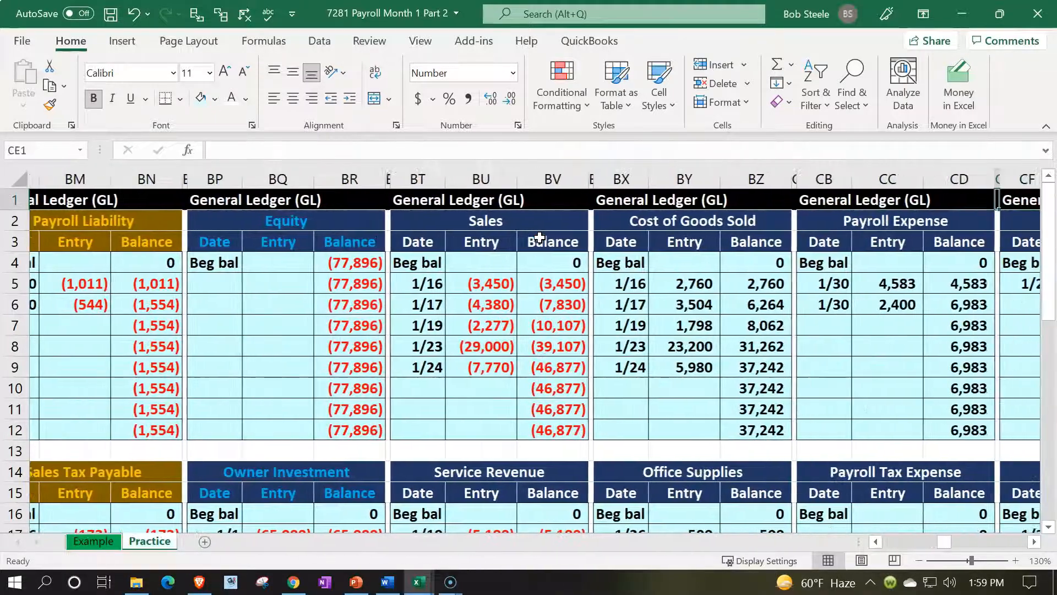
key("Down")
key("Down")
key("Down")
key("Down")
key("Down")
key("Left")
key("Left")
key("Left")
key("Left")
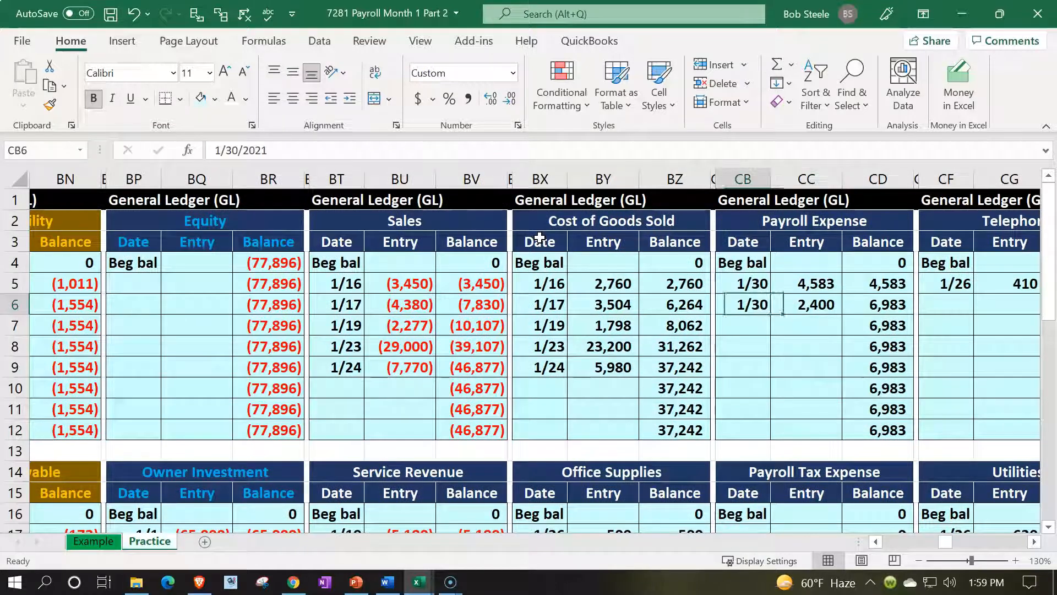
key("Down")
type("1/30")
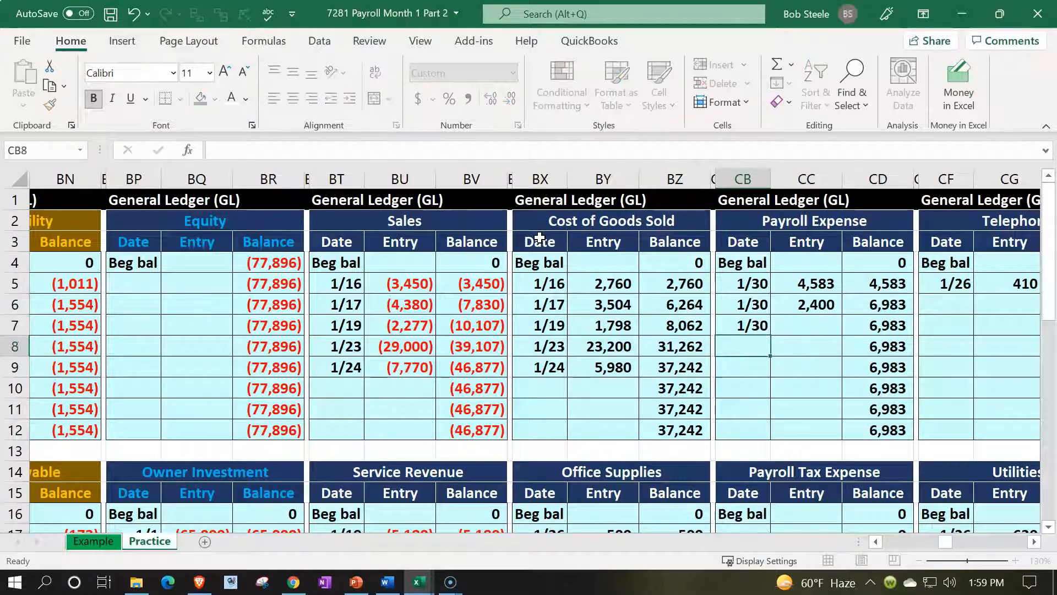
key("Tab")
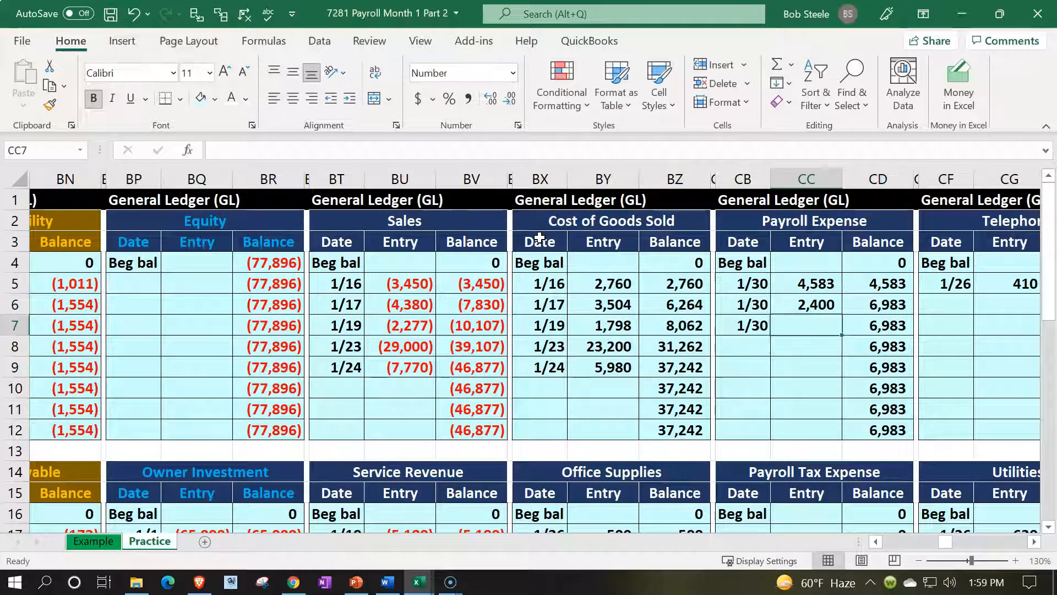
Link the third 1/30 entry of the Payroll Expense ledger, cell CC7, to the Payroll Tax Expense debit in AB19.
type("=")
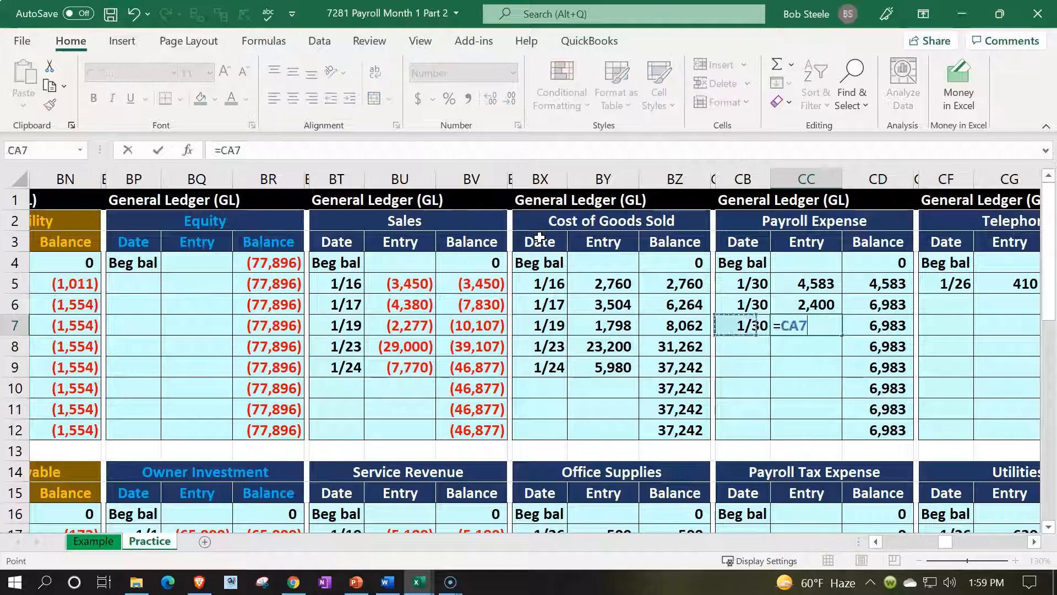
key("Left")
key("Left")
key("Left")
key("Left")
key("Left")
key("Left")
key("Left")
key("Left")
key("Left")
key("Left")
key("Left")
key("Left")
key("Left")
key("Left")
key("Left")
key("Left")
key("Left")
key("Left")
key("Left")
key("Left")
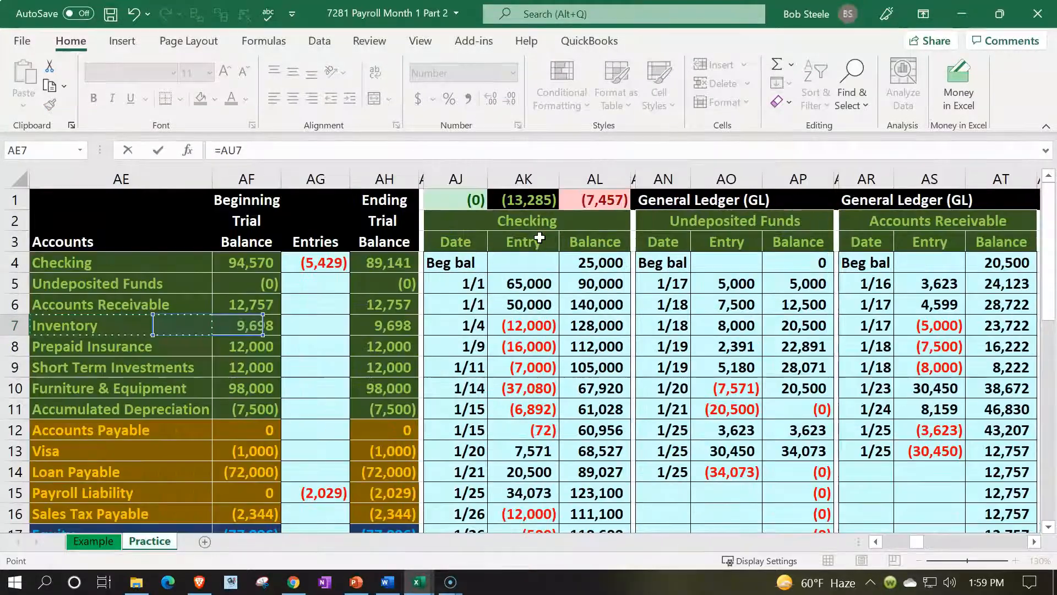
key("Left")
key("Left")
key("Left")
key("Left")
key("Left")
key("Left")
key("Down")
key("Down")
key("Down")
key("Down")
key("Down")
key("Down")
key("Down")
key("Down")
key("Down")
key("Down")
key("Down")
key("Down")
key("Down")
key("Down")
key("Down")
key("Down")
key("Down")
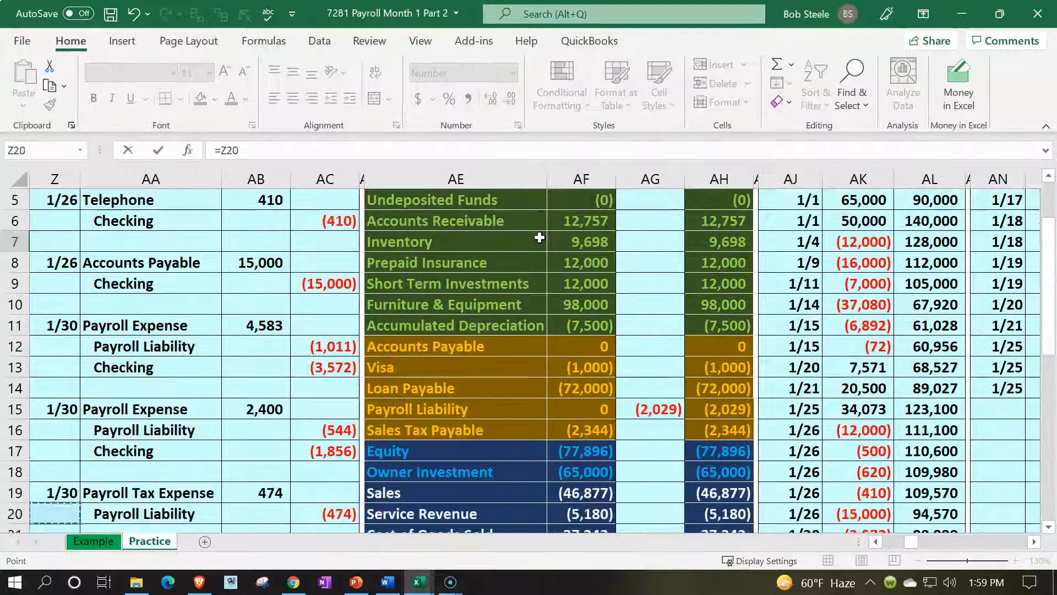
key("Right")
key("Up")
key("Up")
key("Up")
key("Up")
key("Up")
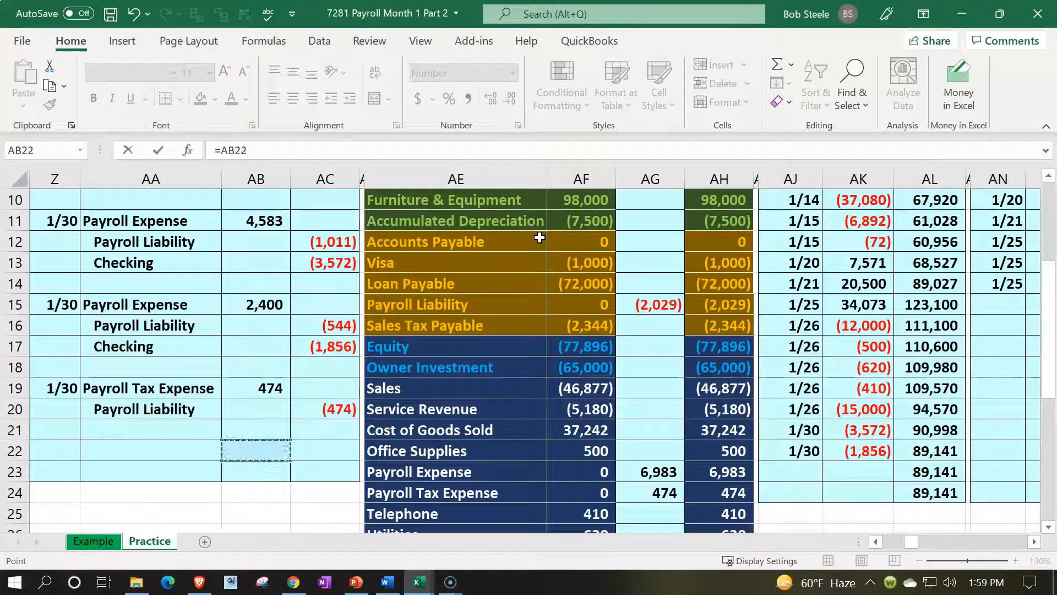
key("Return")
Check the posted amounts in the Payroll Expense ledger and the running balance formula in CD7.
key("Up")
key("Up")
key("Up")
key("Up")
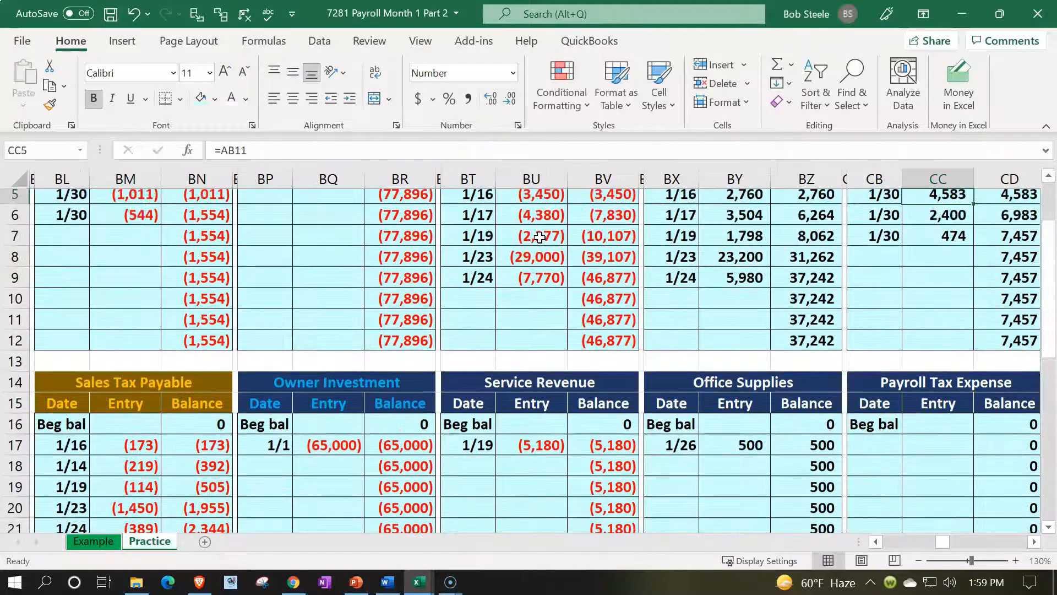
key("Right")
key("Right")
key("Down")
key("Down")
key("Down")
key("Left")
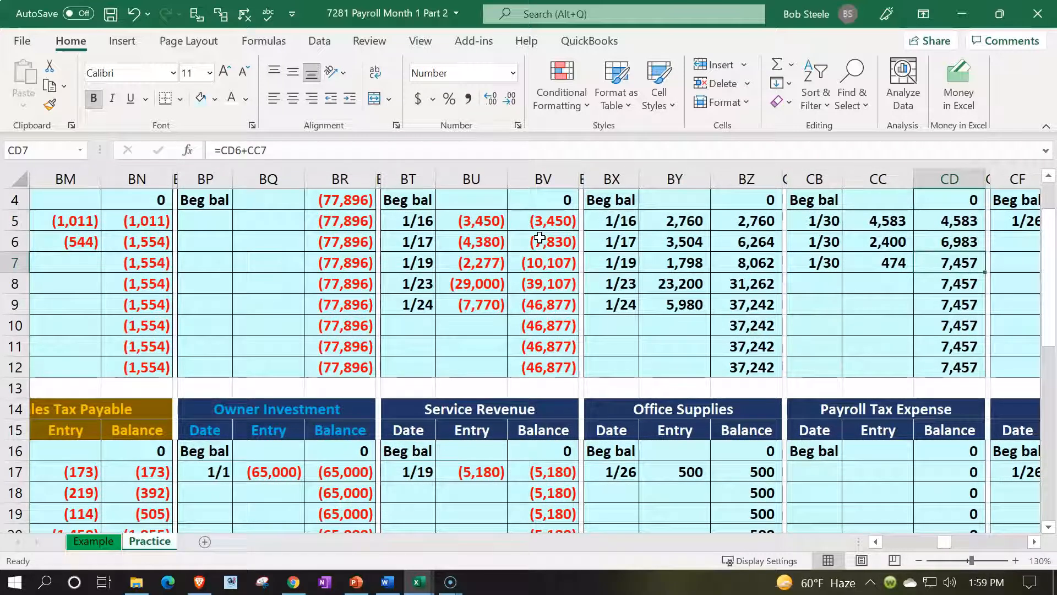
scroll(539, 238, "up", 1)
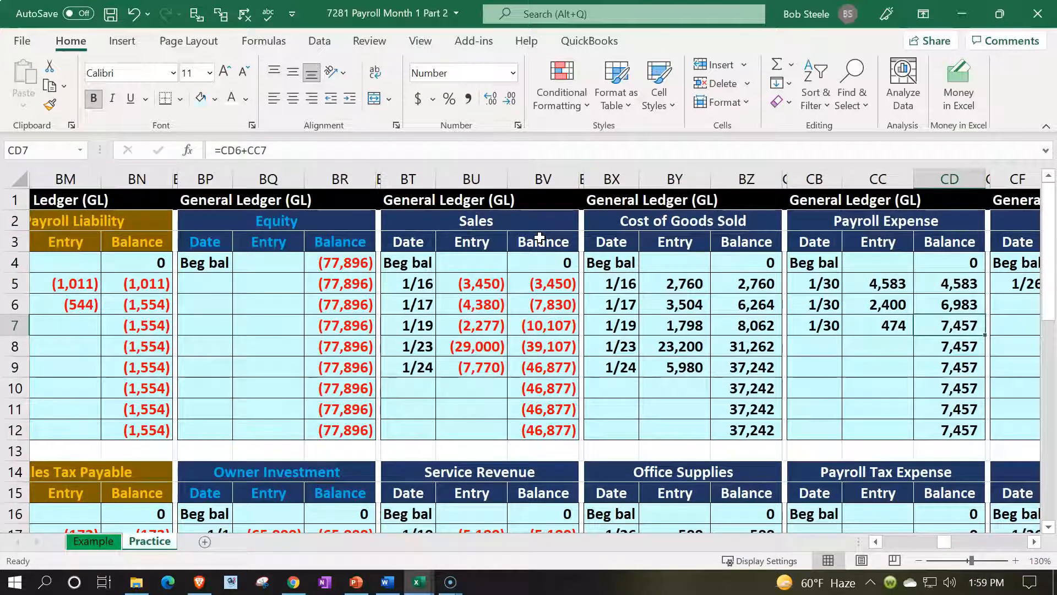
Examine the Payroll Expense entry formula on the trial balance in AG23 for comparison with the ledger.
key("Left")
key("Left")
key("Left")
key("Left")
key("Left")
key("Left")
key("Left")
key("Left")
key("Left")
key("Left")
key("Left")
key("Left")
key("Left")
key("Left")
key("Left")
key("Left")
key("Left")
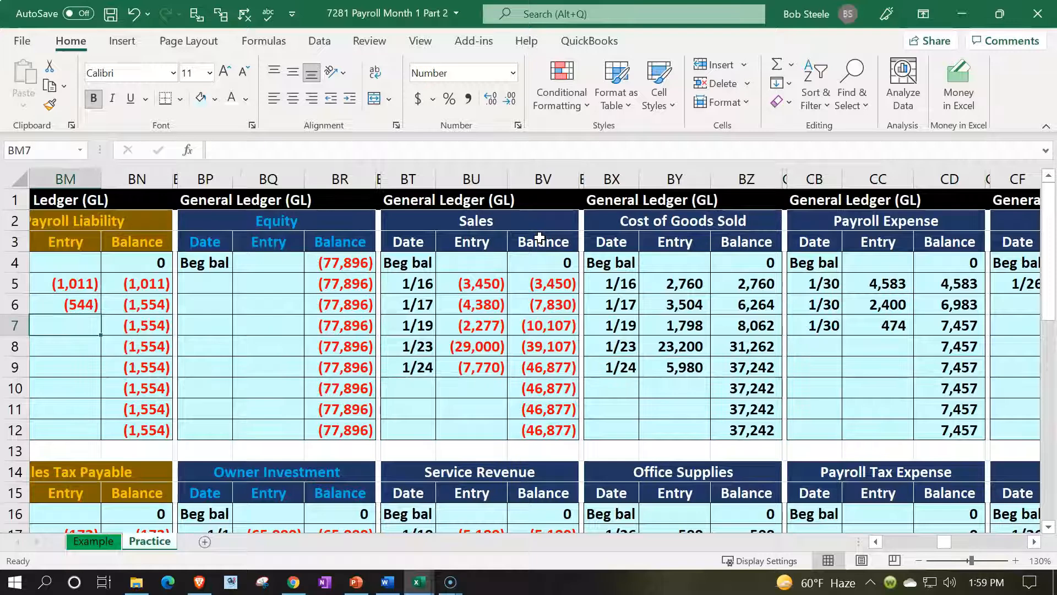
key("Left")
key("Left")
key("Left")
key("Left")
key("Left")
key("Left")
key("Left")
key("Left")
key("Left")
key("Left")
key("Left")
key("Left")
key("Left")
key("Left")
key("Left")
key("Left")
key("Left")
key("Left")
key("Left")
key("Left")
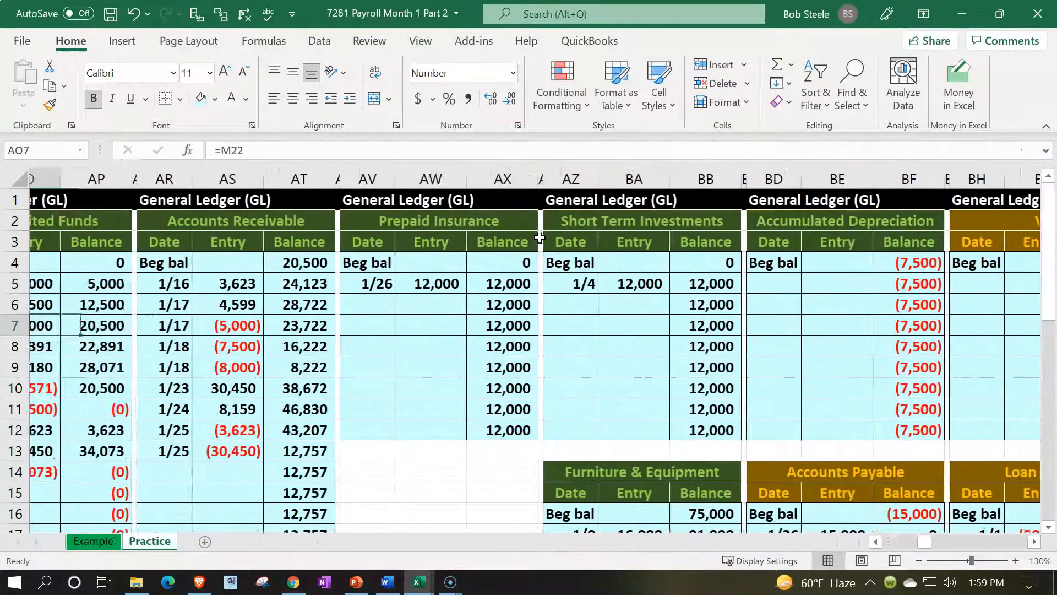
key("Left")
key("Left")
key("Left")
key("Left")
key("Left")
key("Left")
key("Left")
key("Left")
key("Left")
key("Left")
key("Left")
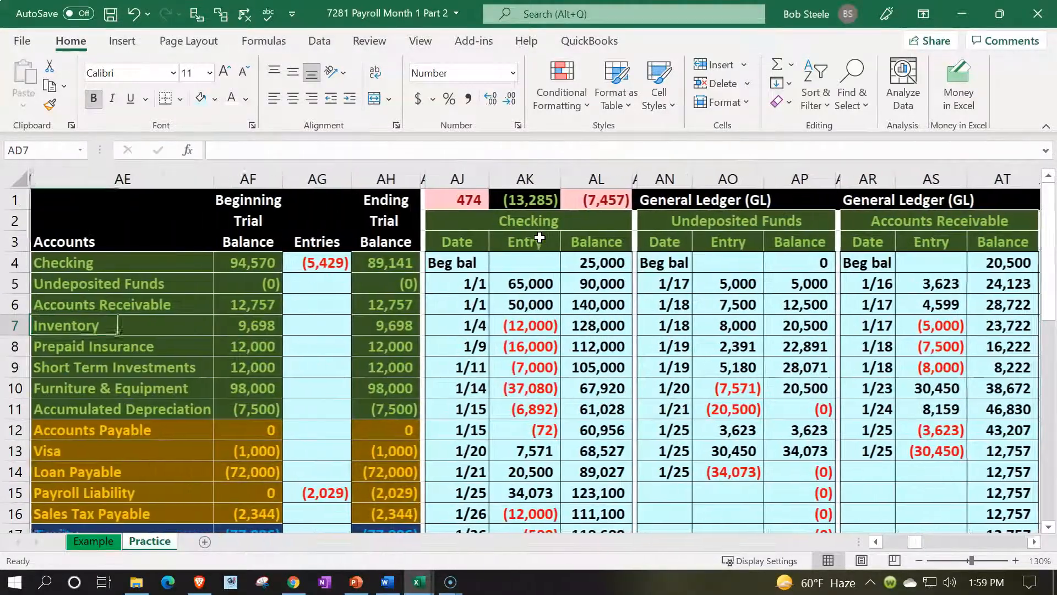
key("Down")
key("Down")
key("Down")
key("Down")
key("Down")
key("Down")
key("Down")
key("Down")
key("Down")
key("Down")
key("Down")
key("Down")
key("Down")
key("Down")
key("Down")
key("Down")
key("Down")
key("Right")
key("Right")
key("Right")
key("Up")
key("Up")
key("Up")
key("Up")
key("Up")
key("Up")
key("Up")
key("Up")
key("Up")
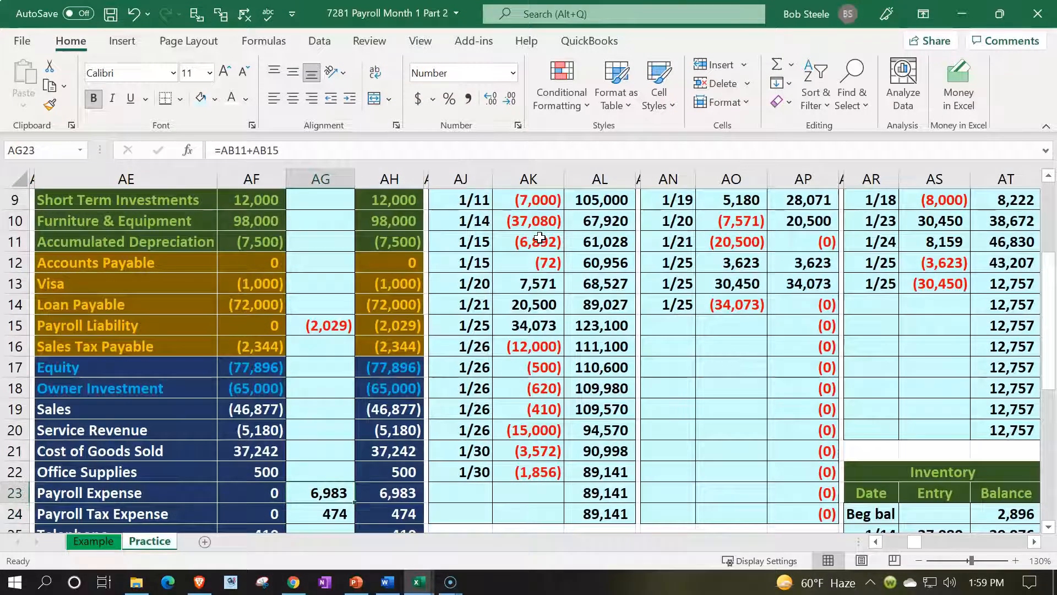
Check the ending trial balance of Payroll Tax Expense in AH24.
key("Right")
key("Down")
key("Down")
key("Down")
key("Down")
key("Down")
key("Down")
key("Down")
key("Down")
key("Down")
key("Down")
key("Down")
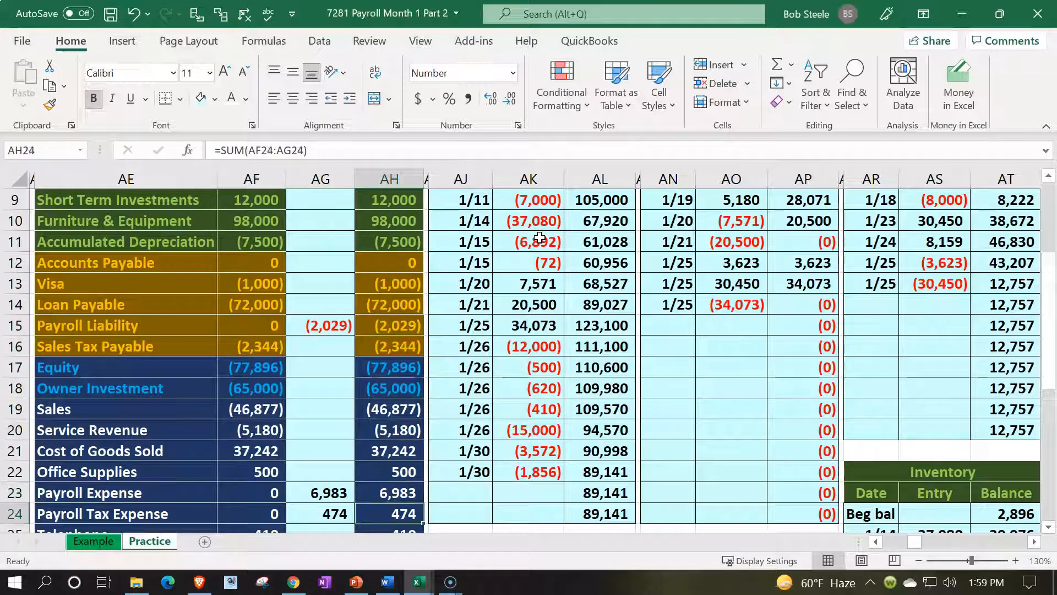
Remove the misposted third 1/30 entry, both date and amount, from row 7 of the Payroll Expense ledger.
key("Up")
key("Up")
key("Up")
key("Up")
key("Up")
key("Up")
key("Up")
key("Up")
key("Up")
key("Up")
key("Up")
key("Up")
key("Up")
key("Up")
key("Up")
key("Up")
key("Up")
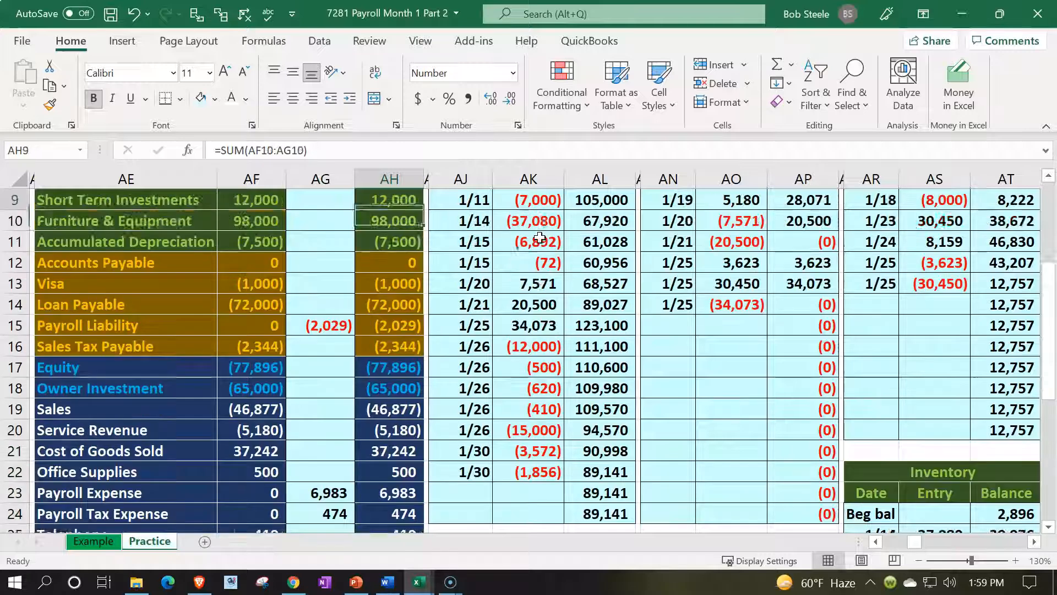
key("Up")
key("Up")
key("Up")
key("Up")
key("Up")
key("Up")
key("Up")
key("Right")
key("Right")
key("Right")
key("Right")
key("Right")
key("Right")
key("Right")
key("Right")
key("Right")
key("Right")
key("Right")
key("Right")
key("Right")
key("Right")
key("Right")
key("Right")
key("Right")
key("Right")
key("Right")
key("Right")
key("Right")
key("Right")
key("Right")
key("Right")
key("Right")
key("Right")
key("Right")
key("Right")
key("Right")
key("Right")
key("Right")
key("Right")
key("Right")
key("Right")
key("Right")
key("Right")
key("Right")
key("Right")
key("Down")
key("Down")
key("Down")
key("Down")
key("Down")
key("Down")
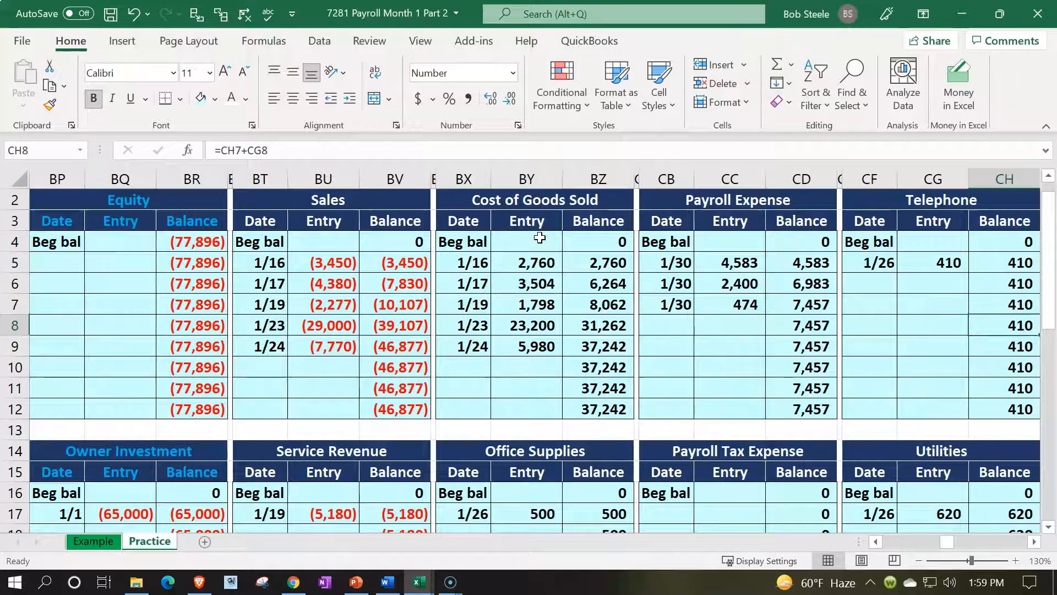
key("Down")
key("Left")
key("Left")
key("Left")
scroll(540, 237, "down", 1)
scroll(538, 307, "up", 1)
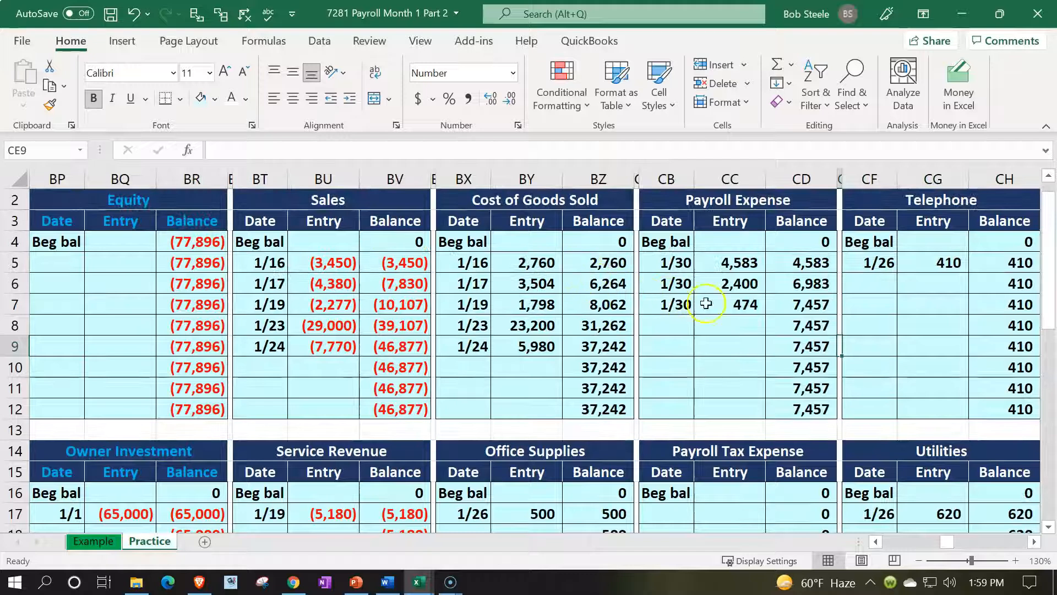
left_click(706, 303)
key("Delete")
key("Left")
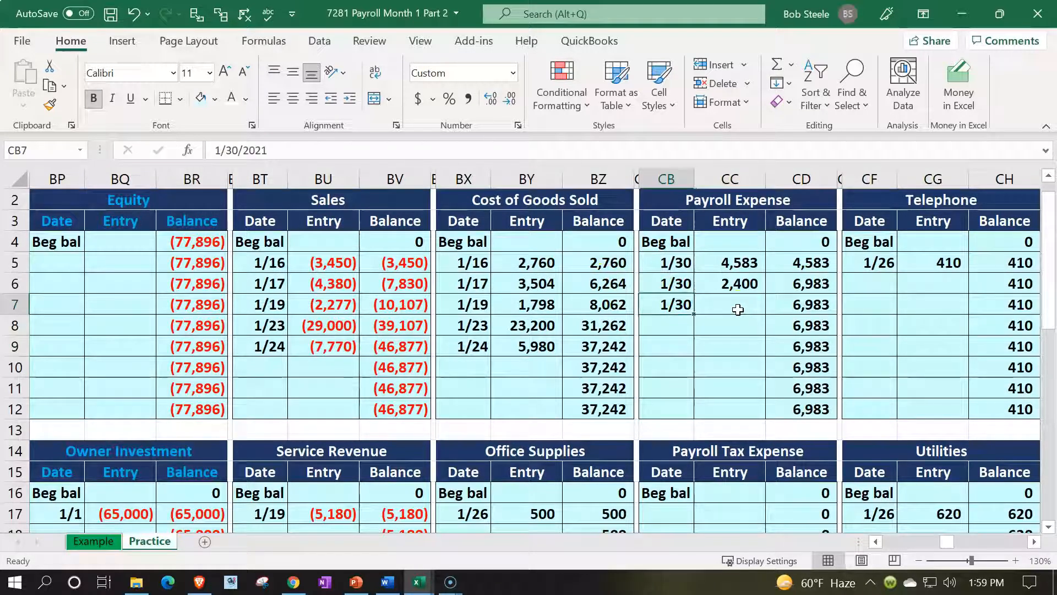
Enter the date 1/30 on the first line below the beginning balance of the Payroll Tax Expense ledger, cell CB17.
key("Down")
key("Down")
key("Down")
key("Down")
key("Down")
key("Down")
key("Down")
key("Down")
key("Down")
key("Down")
key("Down")
key("Down")
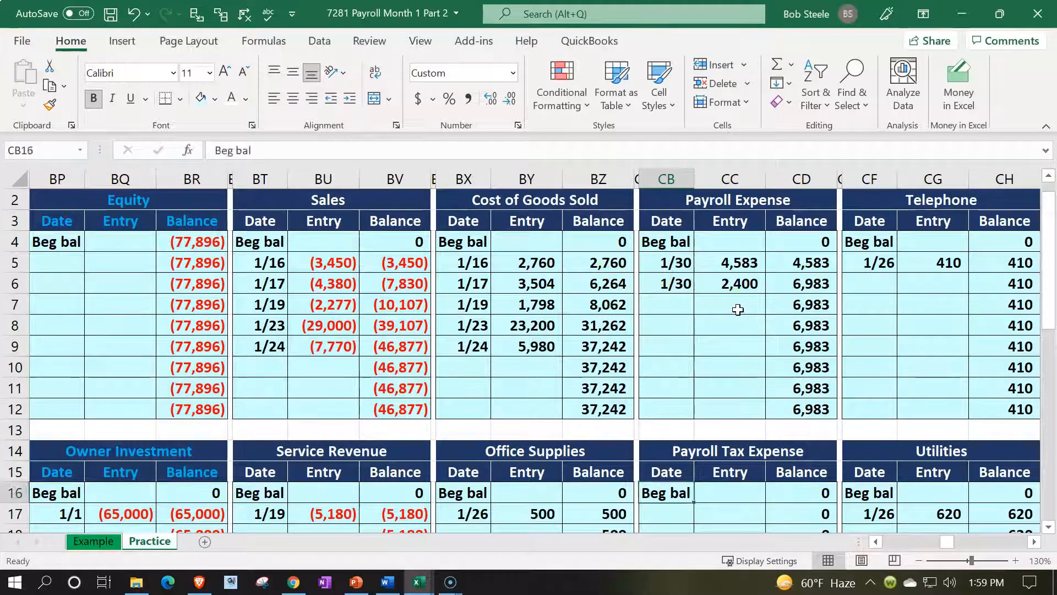
key("Up")
key("Up")
type("1/30")
key("Tab")
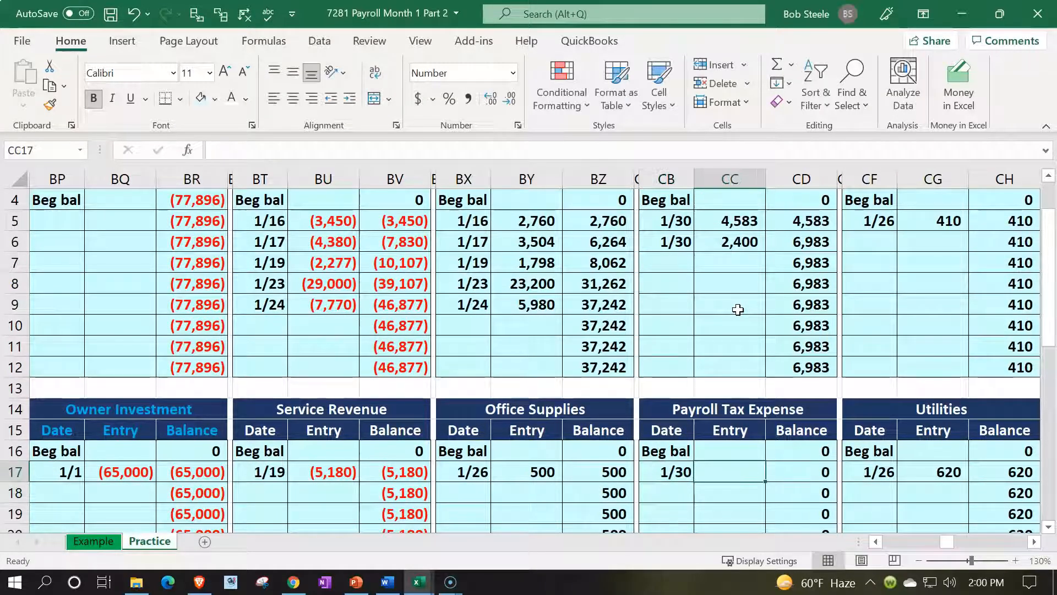
Link the 1/30 Payroll Tax Expense ledger entry in CC17 to the journal's Payroll Tax Expense debit in AB19.
type("=")
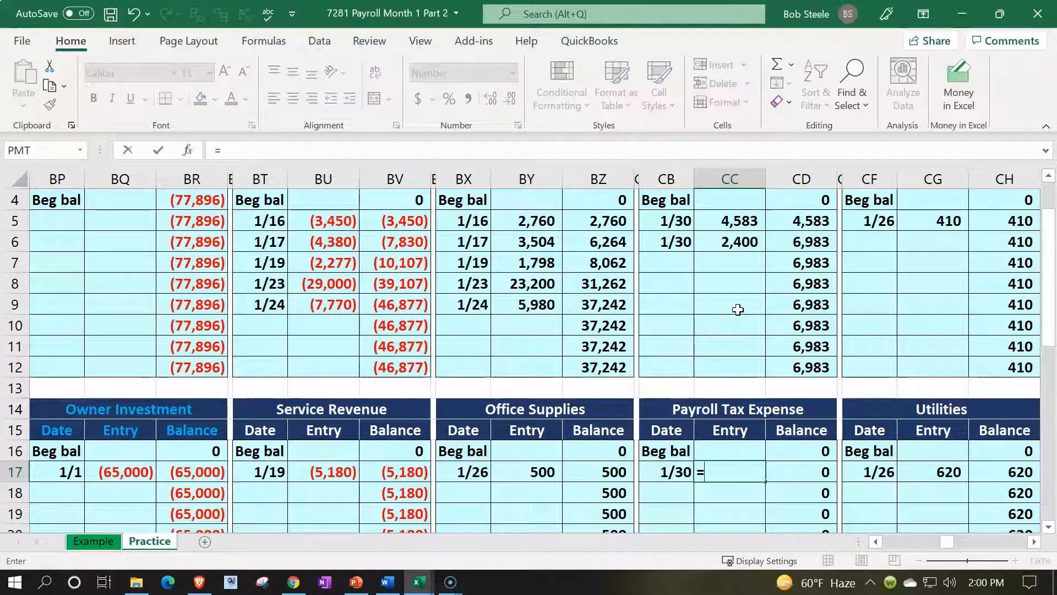
key("Left")
key("Left")
key("Left")
key("Left")
key("Left")
key("Left")
key("Left")
key("Left")
key("Left")
key("Left")
key("Left")
key("Left")
key("Left")
key("Left")
key("Left")
key("Left")
key("Left")
key("Left")
key("Left")
key("Left")
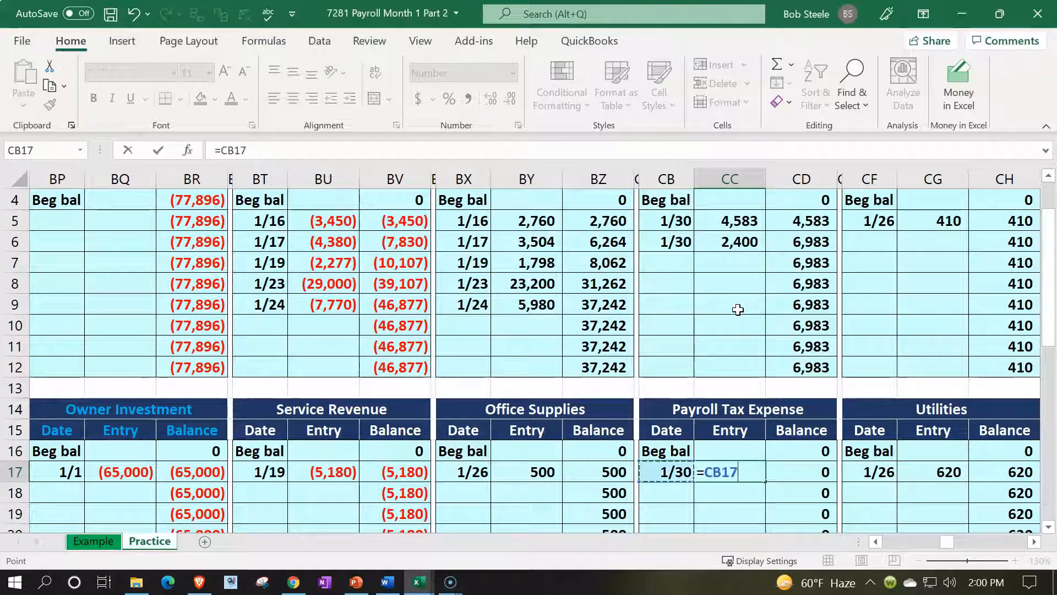
key("Left")
key("Left")
key("Left")
key("Left")
key("Left")
key("Left")
key("Left")
key("Left")
key("Left")
key("Left")
key("Left")
key("Left")
key("Left")
key("Left")
key("Left")
key("Left")
key("Left")
key("Left")
key("Left")
key("Left")
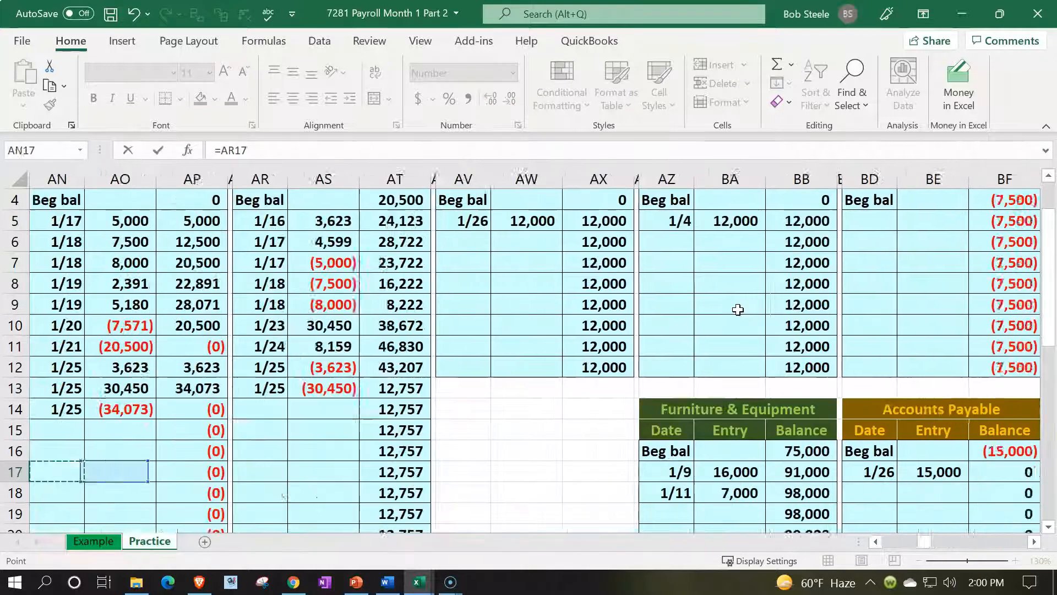
key("Down")
key("Down")
key("Down")
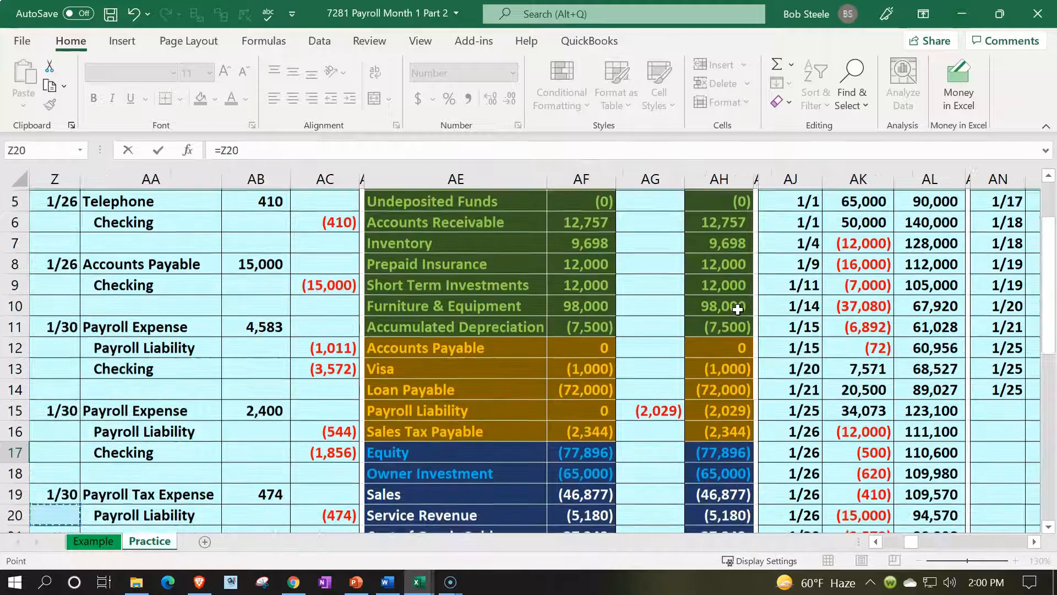
key("Right")
key("Right")
key("Down")
key("Down")
key("Up")
key("Up")
key("Up")
key("Return")
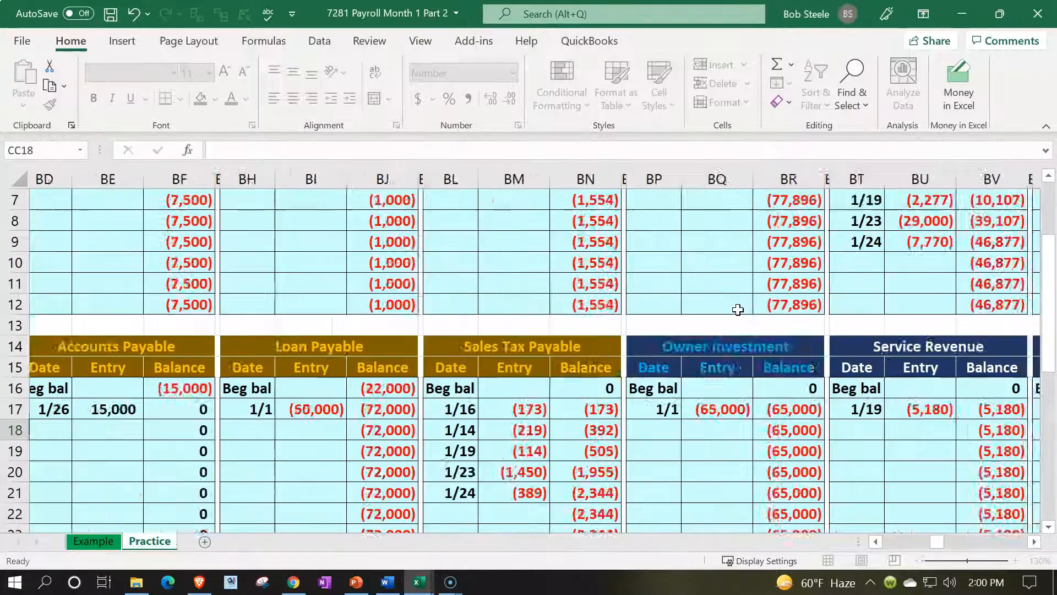
Check the posted entry formula in CC17 of the Payroll Tax Expense ledger.
key("Right")
key("Right")
key("Up")
key("Up")
key("Left")
key("Left")
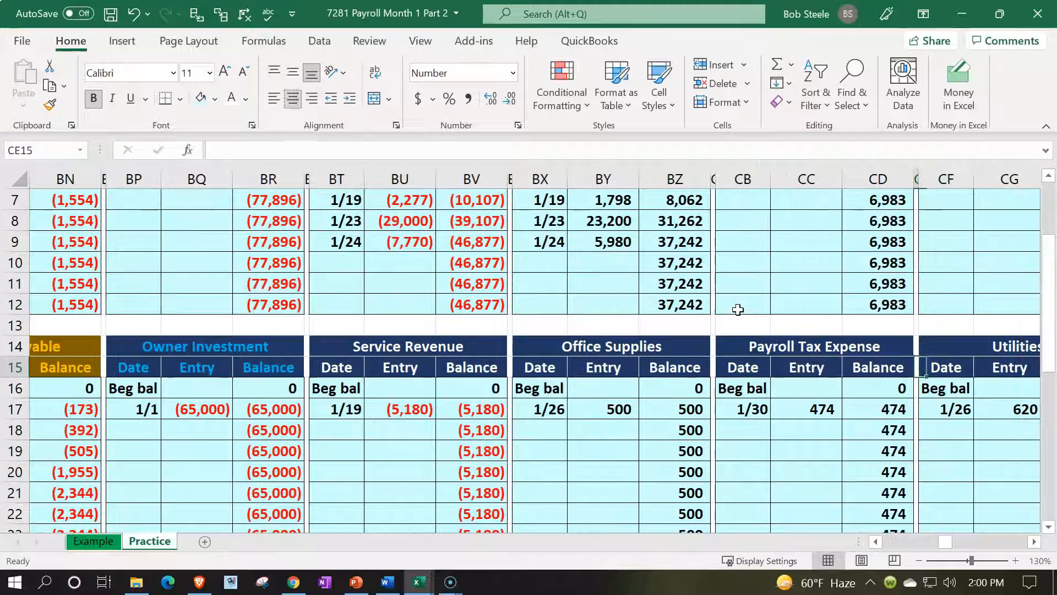
key("Down")
key("Left")
key("Down")
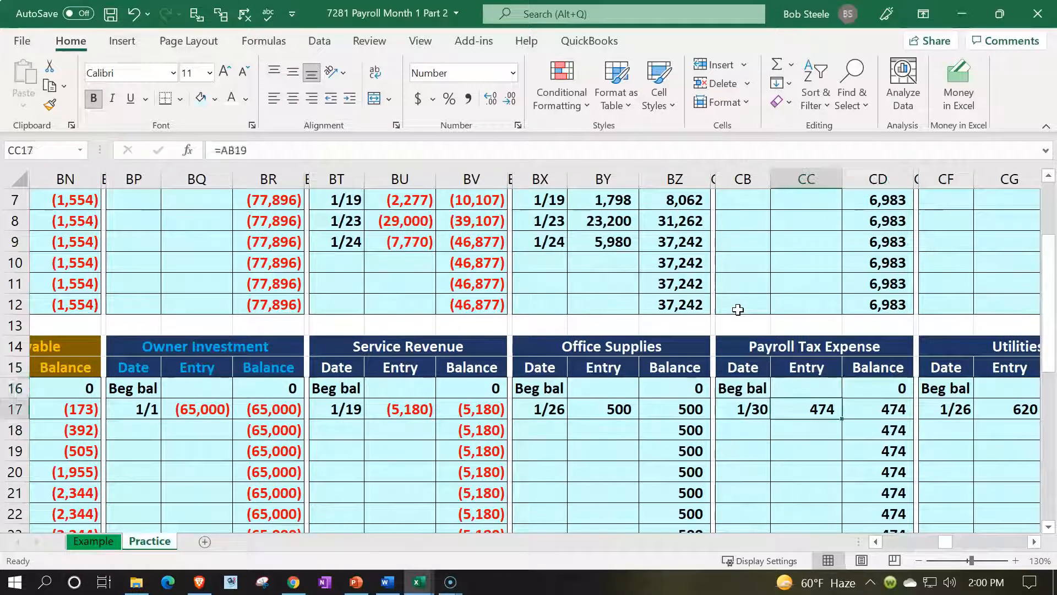
Return to the trial balance and check the Payroll Tax Expense row against the posted ledger entry.
key("Right")
key("Left")
key("Left")
key("Left")
key("Left")
key("Left")
key("Left")
key("Left")
key("Left")
key("Left")
key("Left")
key("Left")
key("Left")
key("Left")
key("Left")
key("Left")
key("Left")
key("Left")
key("Left")
key("Left")
key("Left")
key("Left")
key("Left")
key("Left")
key("Left")
key("Left")
key("Left")
key("Left")
key("Left")
key("Left")
key("Left")
key("Left")
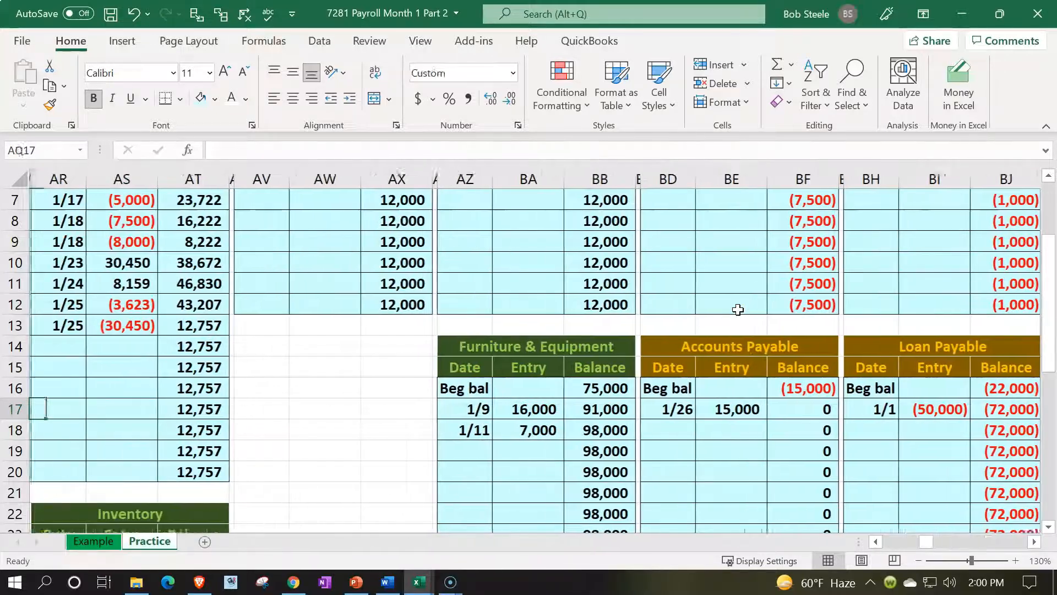
key("Left")
key("Left")
key("Left")
key("Left")
key("Left")
key("Left")
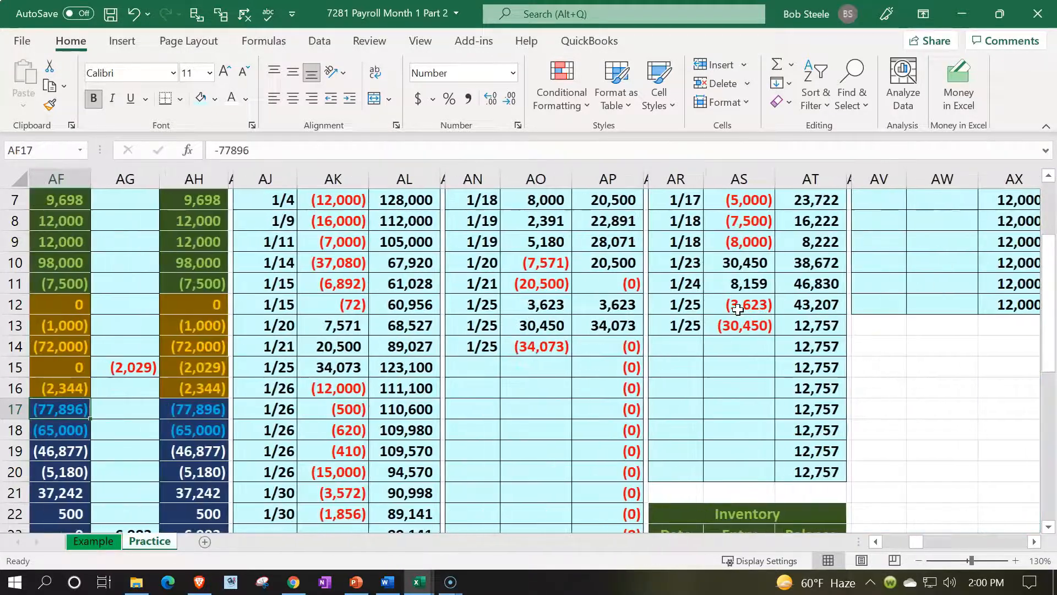
key("Down")
key("Down")
key("Down")
key("Down")
key("Down")
key("Down")
key("Down")
key("Down")
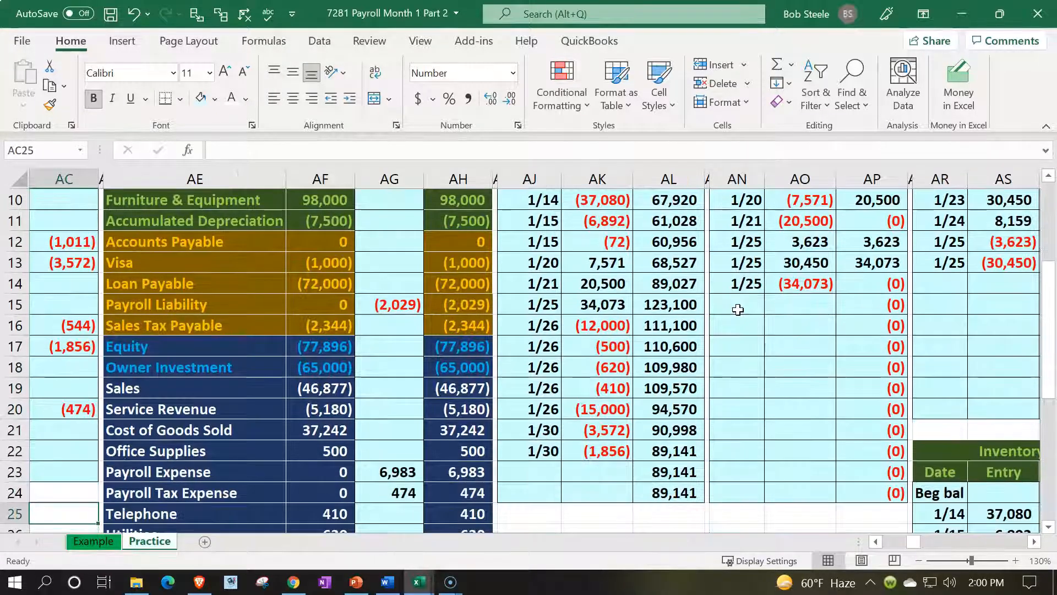
key("Right")
key("Right")
key("Right")
key("Right")
key("Right")
key("Up")
key("Left")
key("Left")
key("Left")
key("Left")
key("Left")
key("Left")
key("Left")
key("Left")
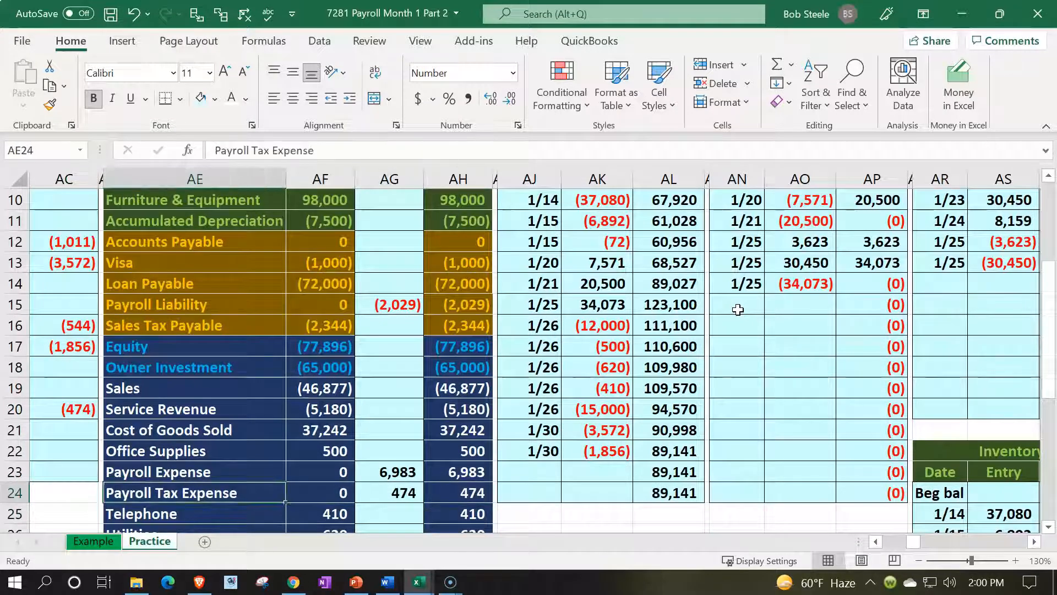
Check the journal's Payroll Liability credit in row 20 and the Payroll Liability ending balance in AH15 of the trial balance.
key("Up")
key("Up")
key("Up")
key("Up")
key("Right")
key("Right")
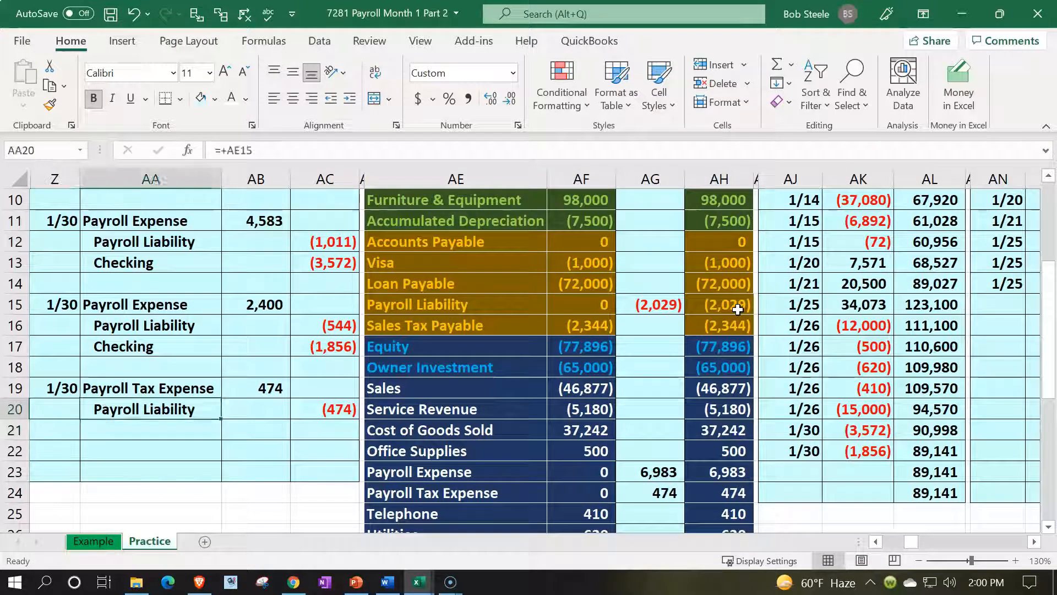
key("Right")
key("Right")
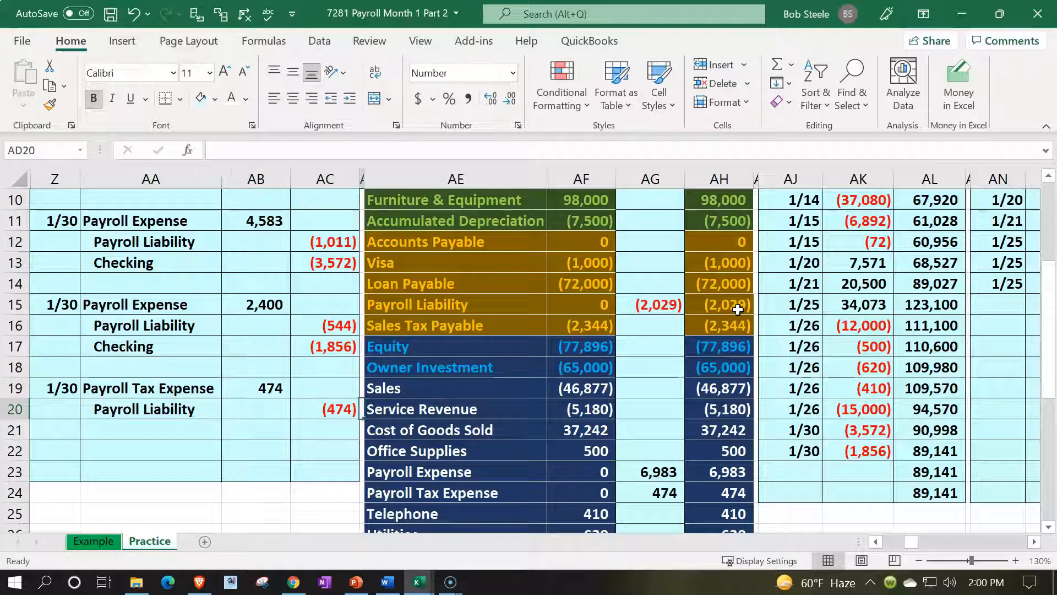
scroll(738, 310, "up", 2)
left_click(735, 434)
scroll(735, 434, "up", 1)
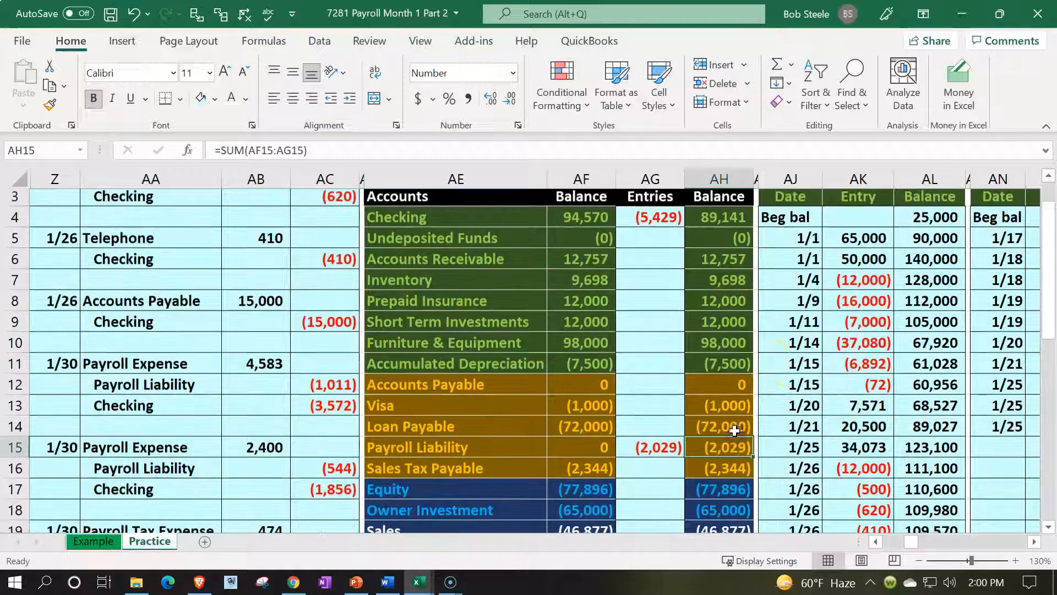
Enter the date 1/30 on the next free line of the Payroll Liability ledger, cell BL7.
left_click(777, 353)
key("Right")
key("Right")
key("Right")
key("Right")
key("Right")
key("Right")
key("Right")
key("Right")
key("Right")
key("Right")
key("Right")
key("Right")
key("Right")
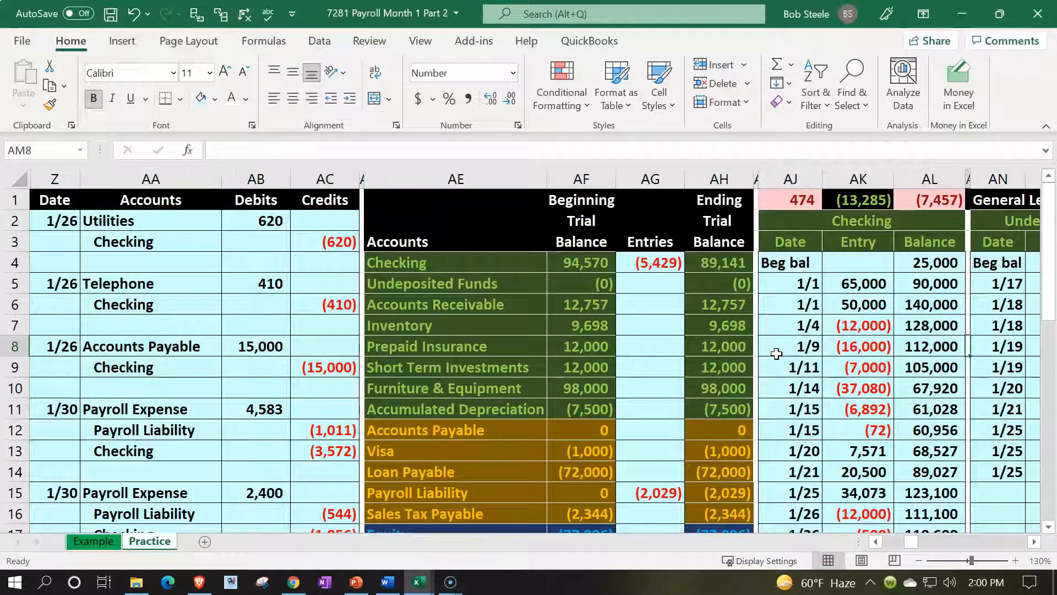
key("Right")
key("Right")
key("Right")
key("Right")
key("Right")
key("Right")
key("Right")
key("Right")
key("Right")
key("Right")
key("Right")
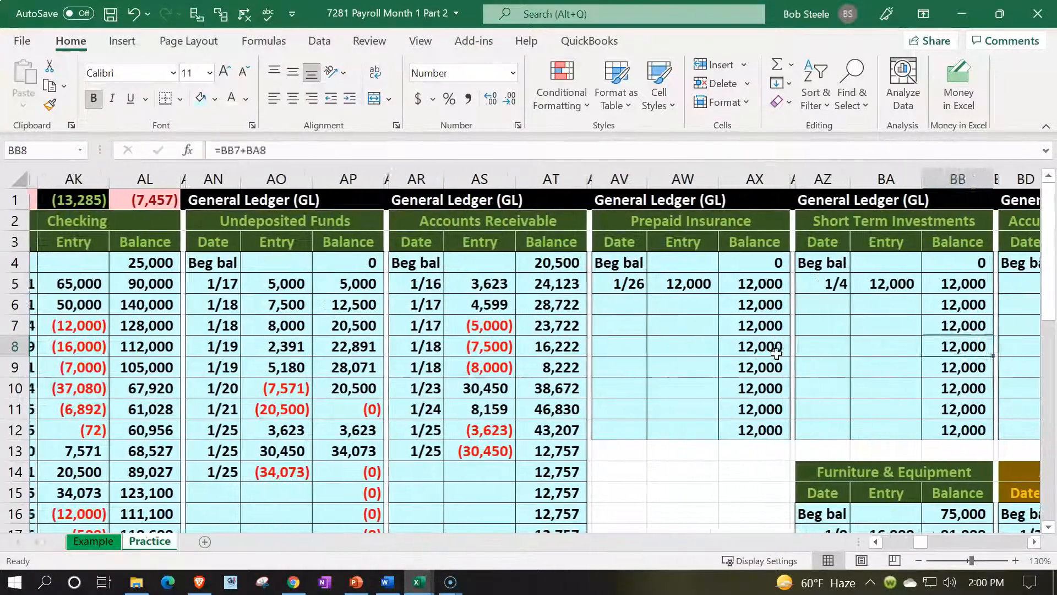
key("Right")
key("Right")
key("Right")
key("Right")
key("Right")
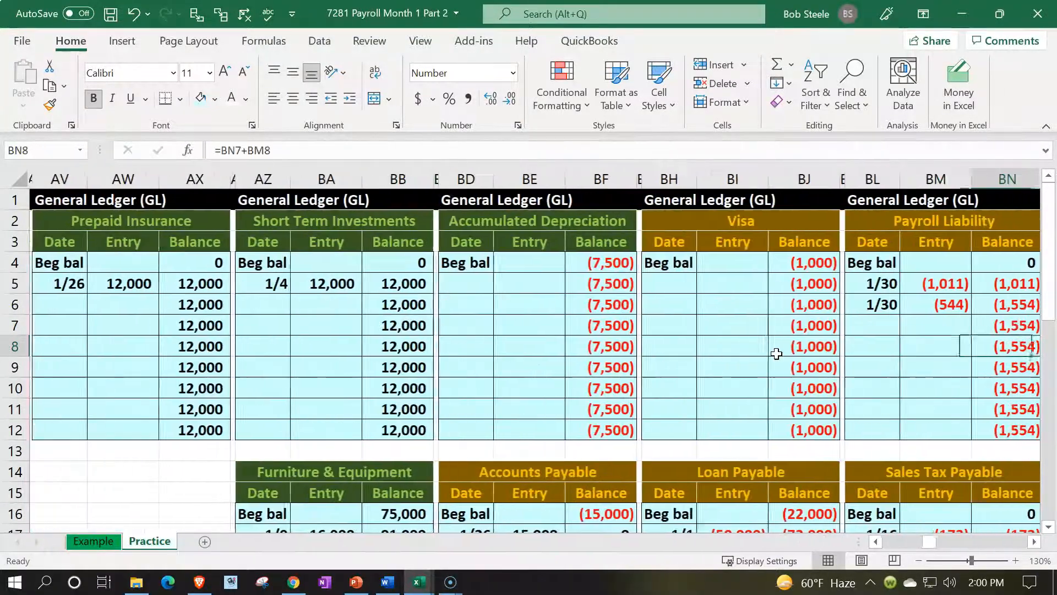
key("Left")
key("Up")
type("1/30")
key("Tab")
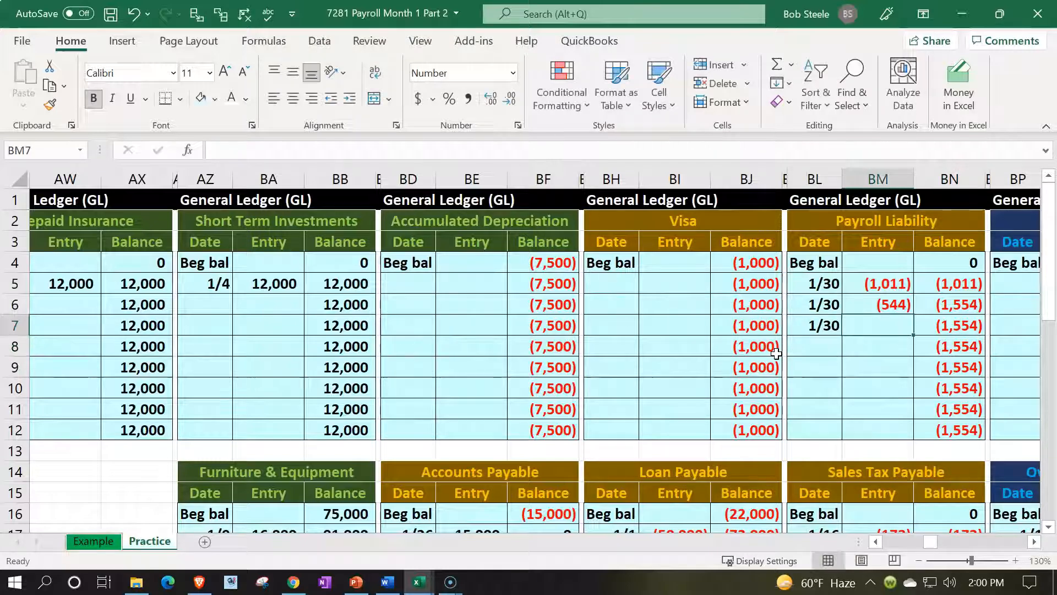
Link the third 1/30 Payroll Liability ledger entry in BM7 to the journal's Payroll Liability credit in AC20.
type("=")
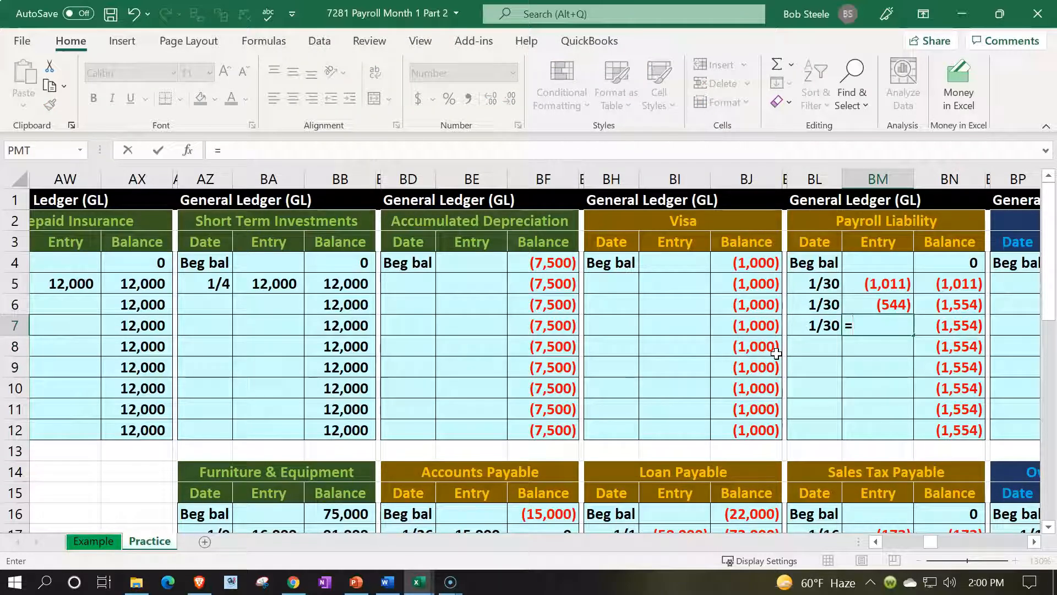
key("Left")
key("Left")
key("Left")
key("Left")
key("Left")
key("Left")
key("Left")
key("Left")
key("Left")
key("Left")
key("Left")
key("Left")
key("Left")
key("Left")
key("Left")
key("Left")
key("Left")
key("Left")
key("Left")
key("Left")
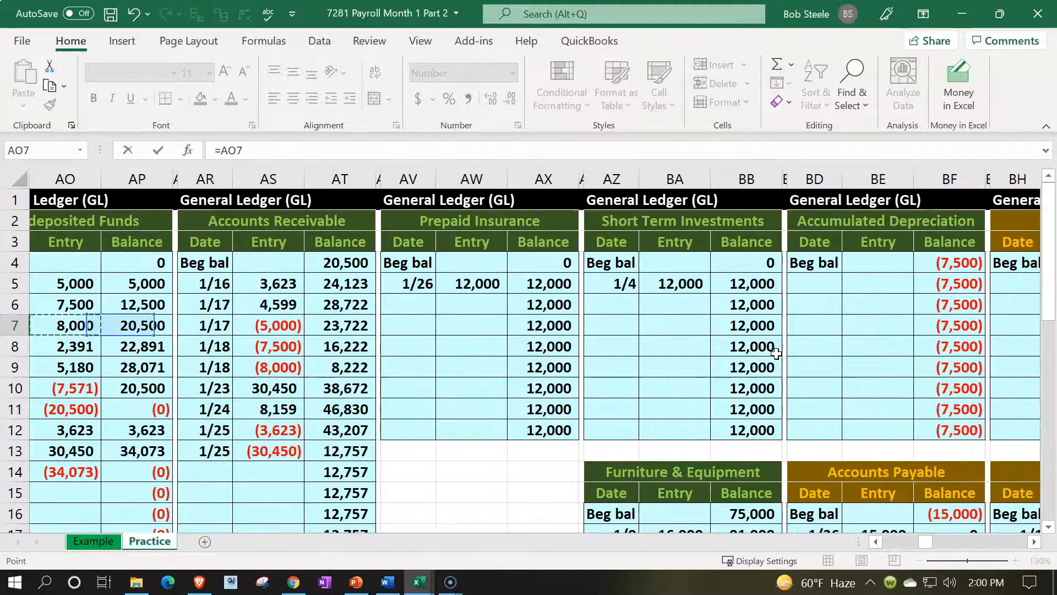
key("Down")
key("Down")
key("Down")
key("Down")
key("Down")
key("Down")
key("Down")
key("Down")
key("Down")
key("Down")
key("Down")
key("Down")
key("Down")
key("Down")
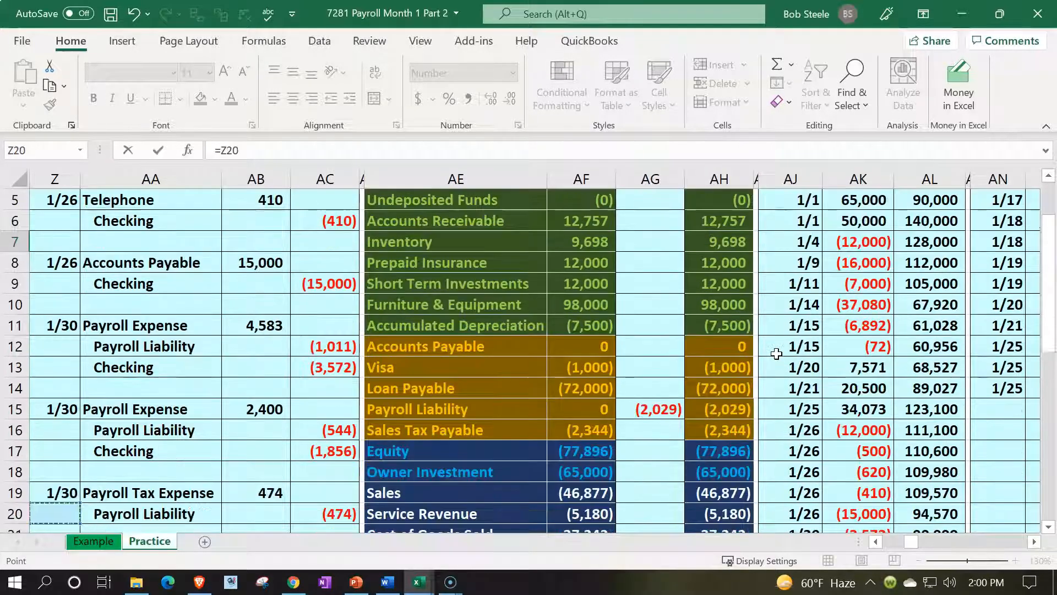
key("Down")
key("Right")
key("Right")
key("Right")
key("Up")
key("Up")
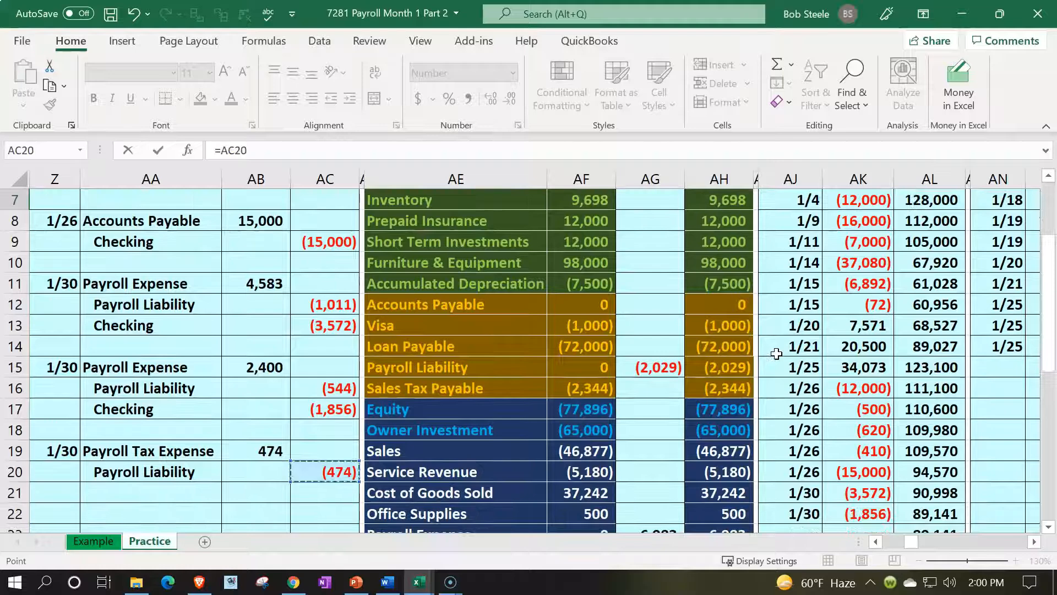
key("Return")
Review the entries and running balance of the Payroll Liability ledger after the third 1/30 posting.
key("Up")
key("Up")
key("Right")
key("Right")
key("Up")
key("Up")
key("Up")
key("Up")
key("Down")
key("Down")
key("Down")
key("Down")
key("Down")
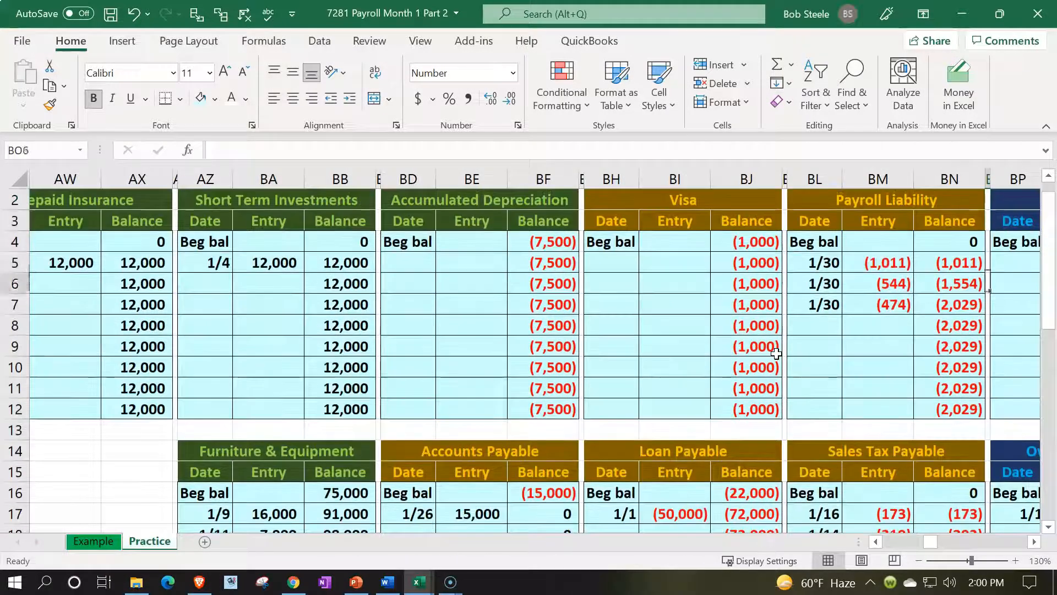
Check the Payroll Liability ending balance in AH15 of the trial balance against the Payroll Liability ledger.
key("Left")
key("Left")
key("Left")
key("Left")
key("Left")
key("Left")
key("Left")
key("Left")
key("Left")
key("Left")
key("Left")
key("Left")
key("Left")
key("Left")
key("Left")
key("Left")
key("Left")
key("Left")
key("Left")
key("Left")
key("Left")
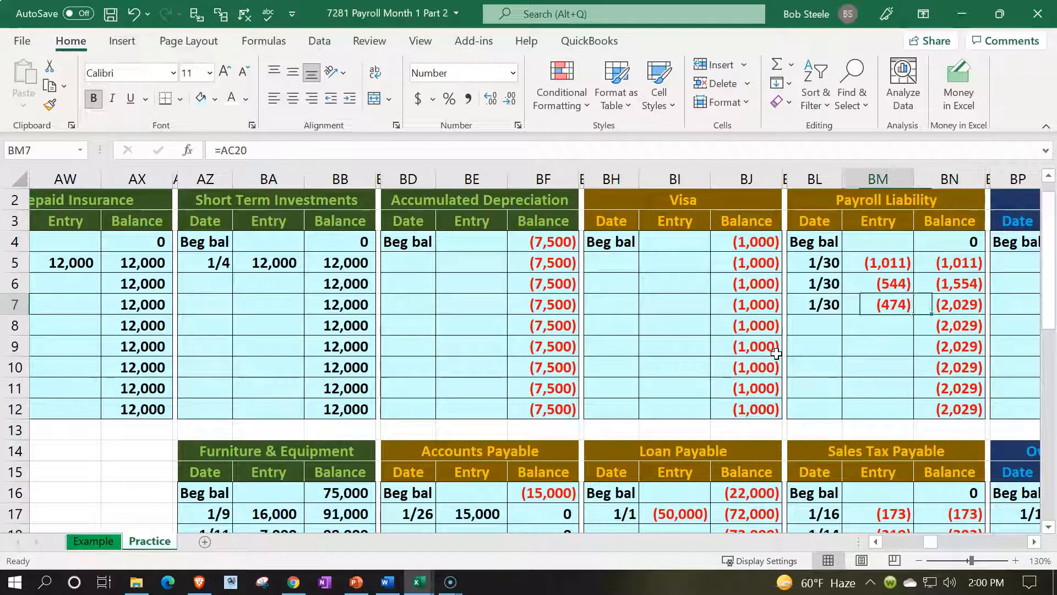
key("Left")
key("Left")
key("Left")
key("Left")
key("Left")
key("Left")
key("Left")
key("Left")
key("Left")
key("Left")
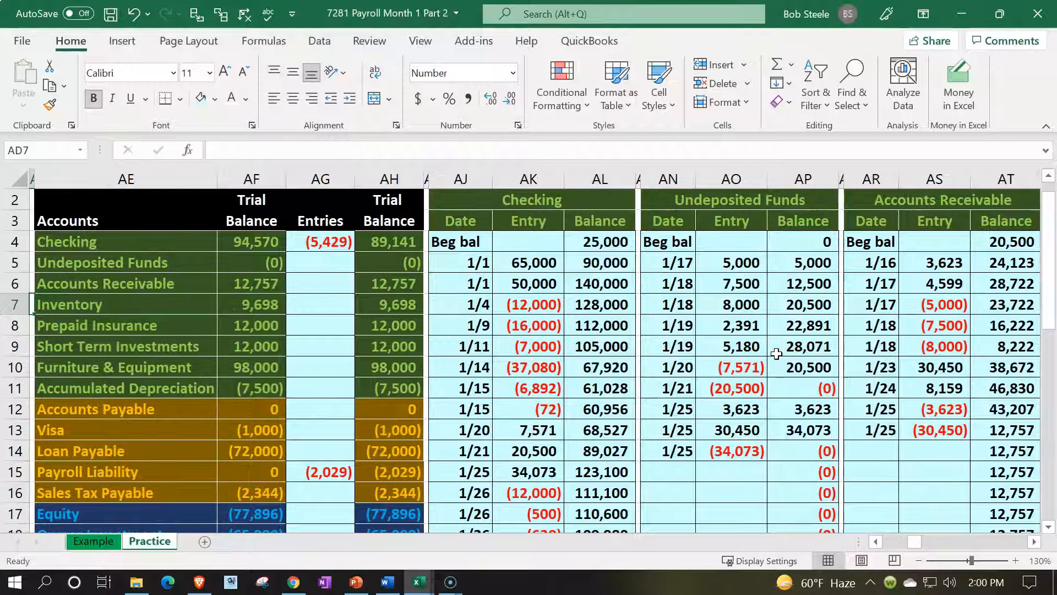
key("Left")
left_click(487, 472)
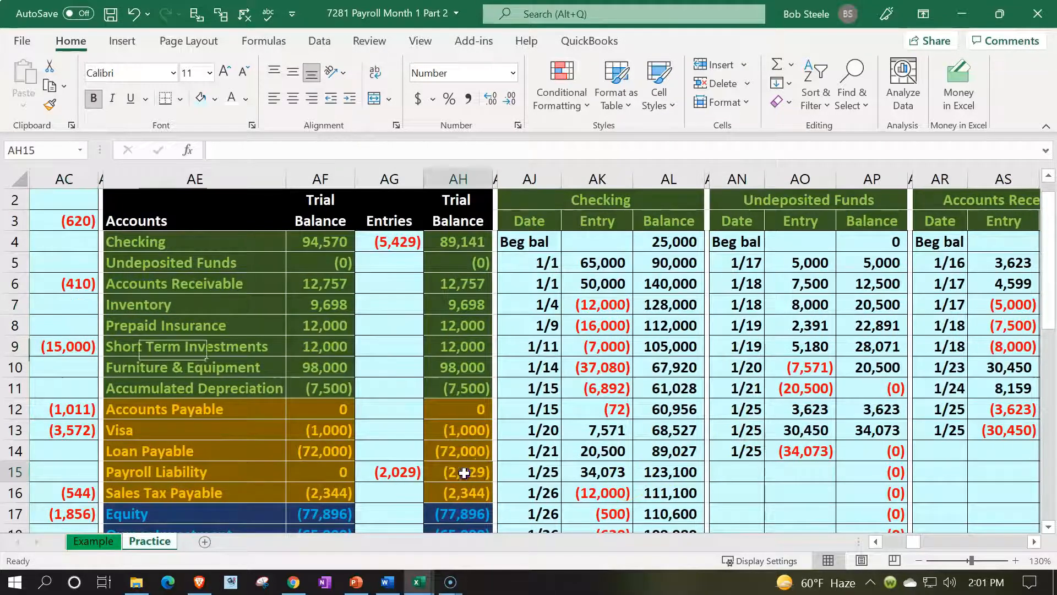
Inspect the ledger check figures in AJ1 and AK1 and the trial balance's ending net income formula in AH28.
scroll(488, 440, "up", 1)
left_click(522, 199)
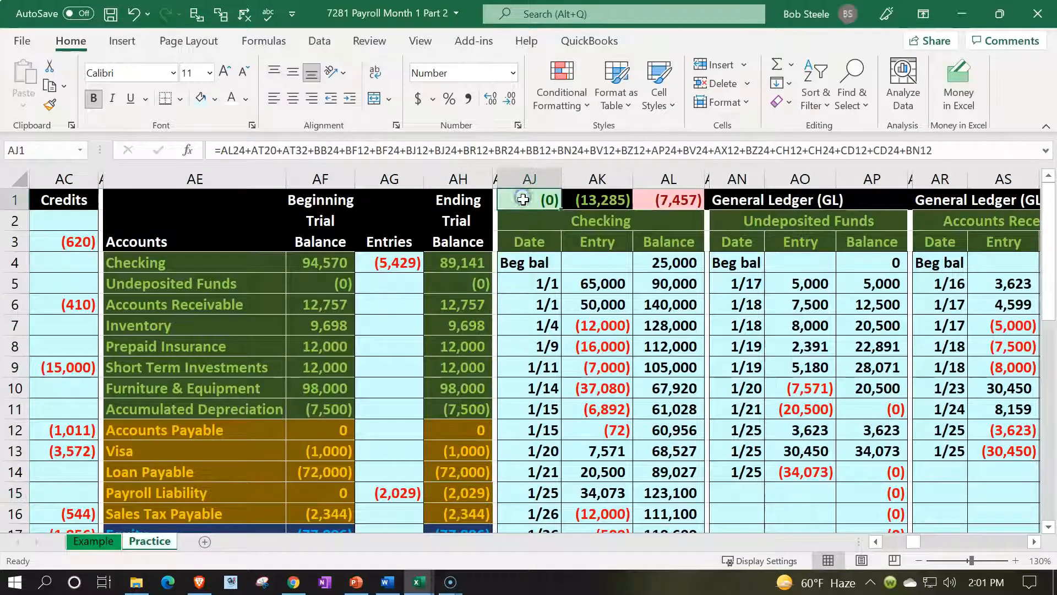
left_click(595, 199)
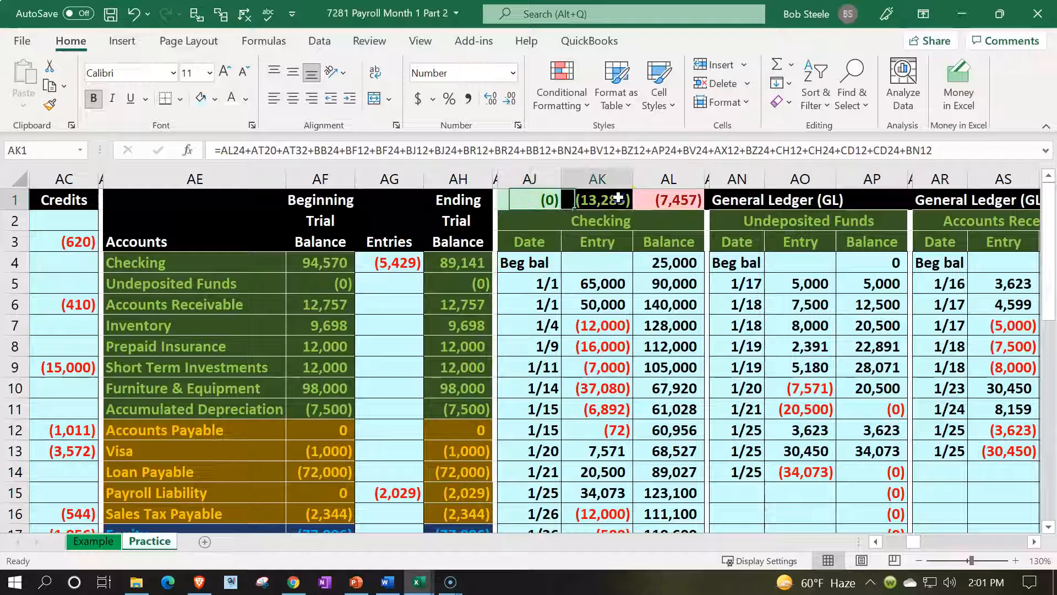
scroll(536, 378, "down", 4)
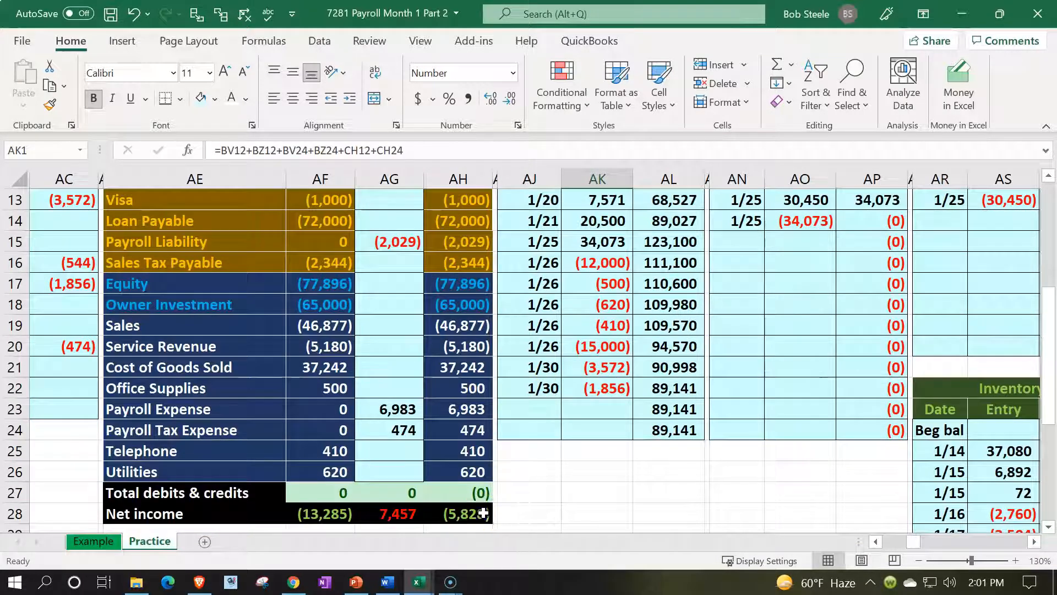
left_click(481, 513)
scroll(475, 528, "down", 1)
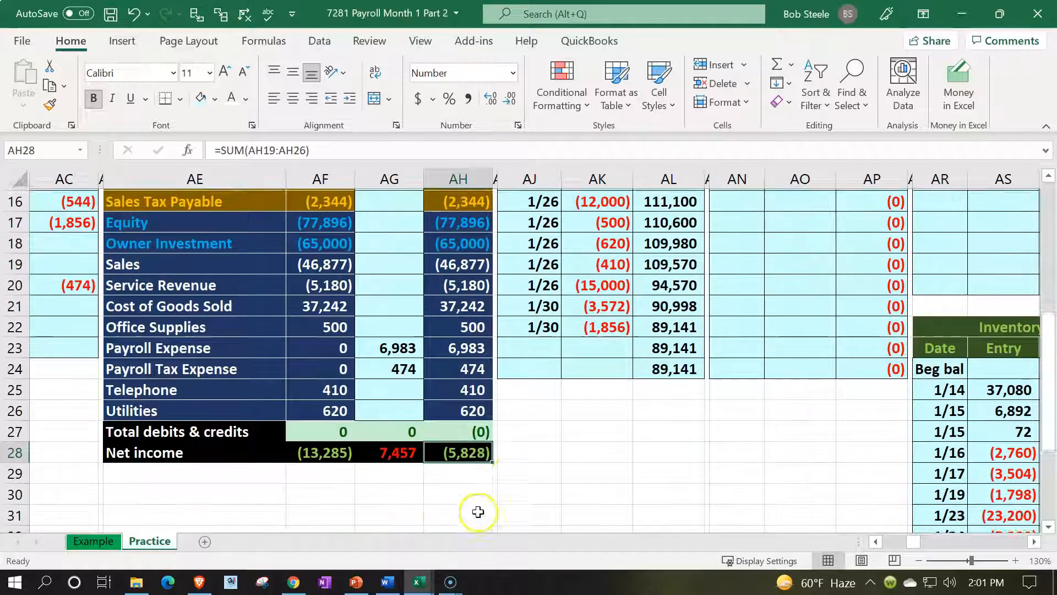
double_click(480, 449)
key("Return")
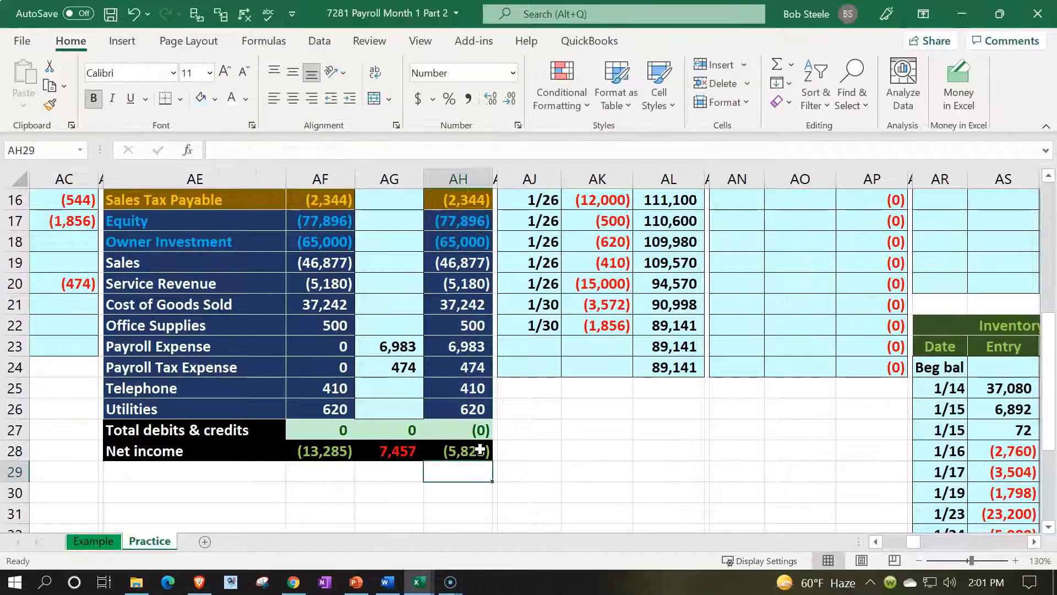
scroll(480, 449, "up", 5)
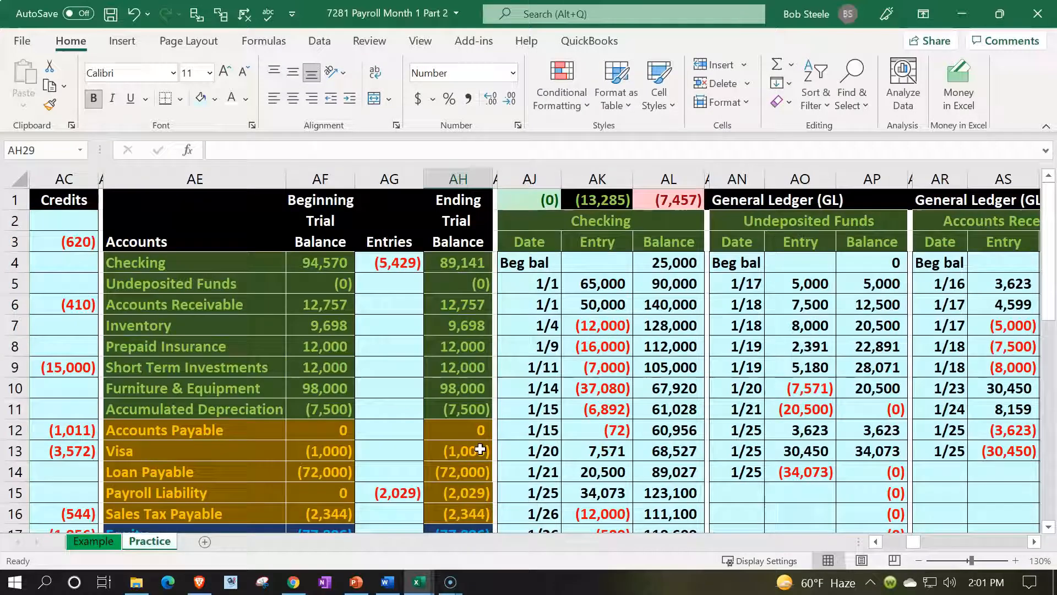
Add the Payroll Expense balance CD12 and the Payroll Tax Expense balance CD24 to the ledger net income formula in AK1.
double_click(613, 200)
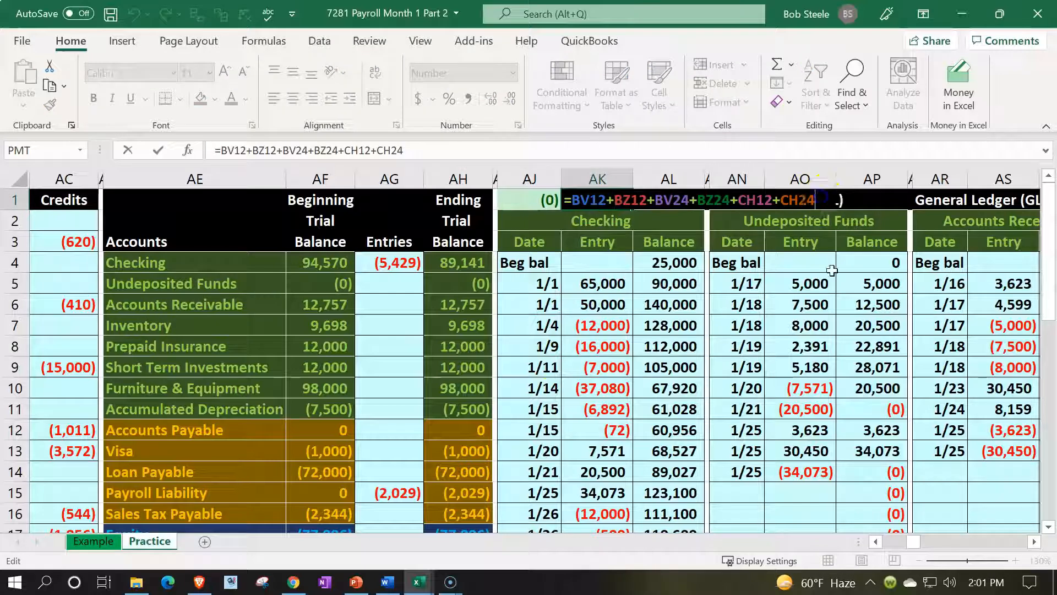
left_click(840, 365)
key("Right")
key("Right")
key("Right")
key("Right")
key("Right")
key("Right")
key("Right")
key("Right")
key("Right")
key("Right")
key("Right")
key("Right")
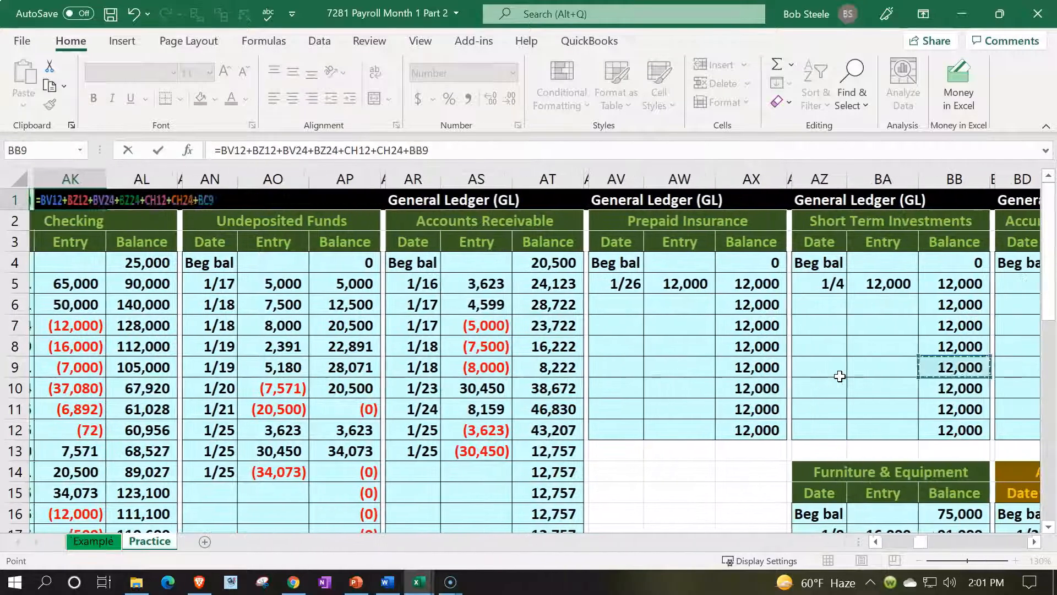
key("Right")
key("Right")
key("Right")
key("Right")
key("Right")
key("Right")
key("Right")
key("Right")
key("Right")
key("Right")
key("Right")
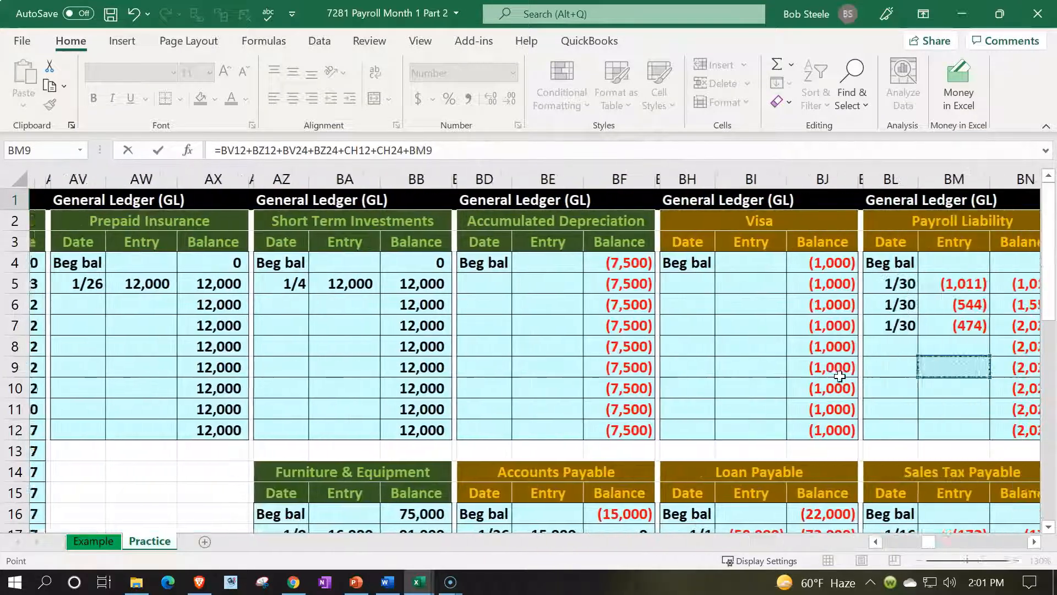
key("Right")
key("Right")
key("Right")
key("Right")
key("Right")
key("Right")
key("Right")
key("Right")
key("Right")
key("Right")
key("Right")
key("Right")
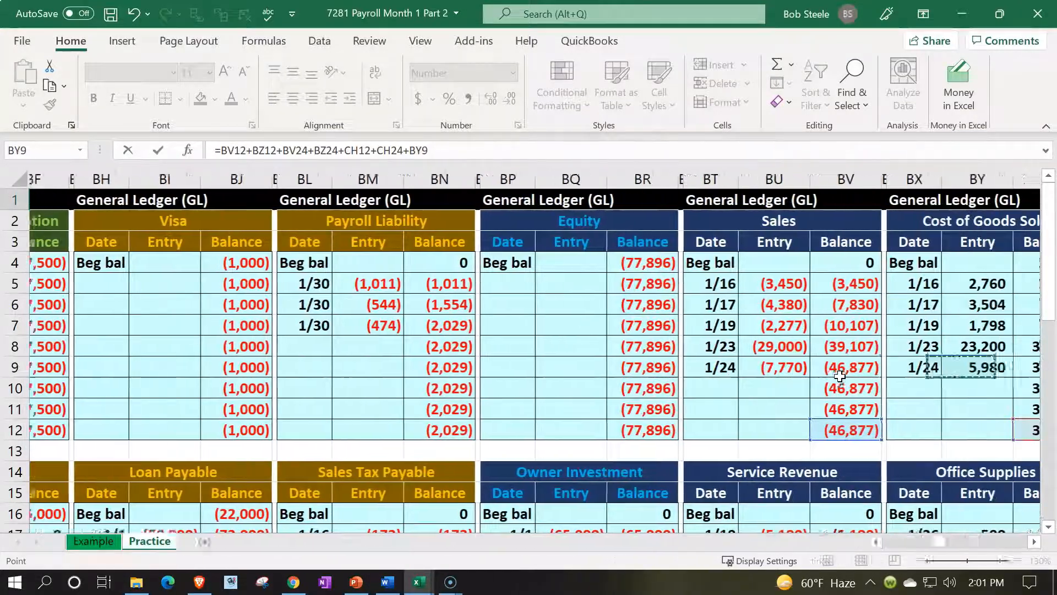
key("Right")
key("Right")
key("Right")
key("Right")
key("Right")
key("Right")
key("Right")
key("Right")
key("Right")
key("Right")
key("Right")
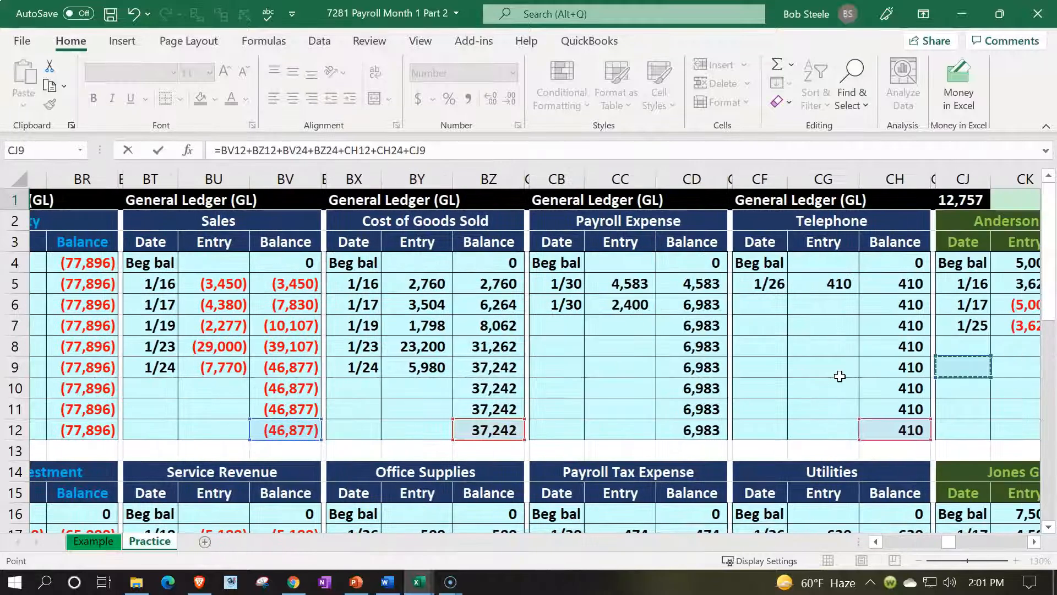
key("Down")
key("Down")
key("Left")
key("Left")
key("Left")
left_click(646, 424)
type("+")
scroll(647, 424, "down", 4)
left_click(654, 417)
left_click(662, 429)
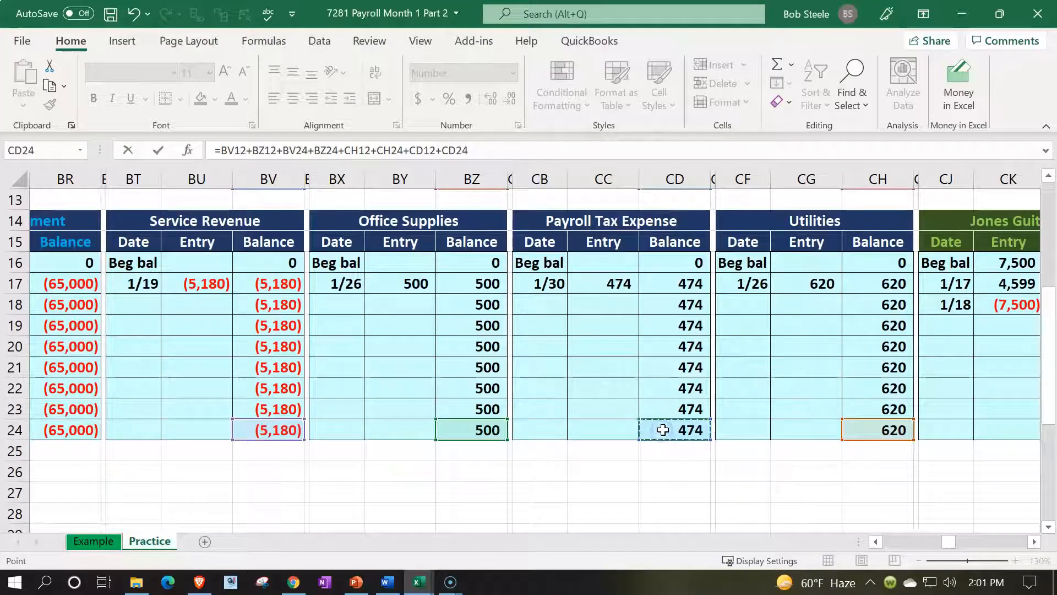
key("Return")
Check the ledger balance, net income and difference figures in AJ1:AL1 after the formula correction.
key("Up")
key("Left")
key("Left")
key("Left")
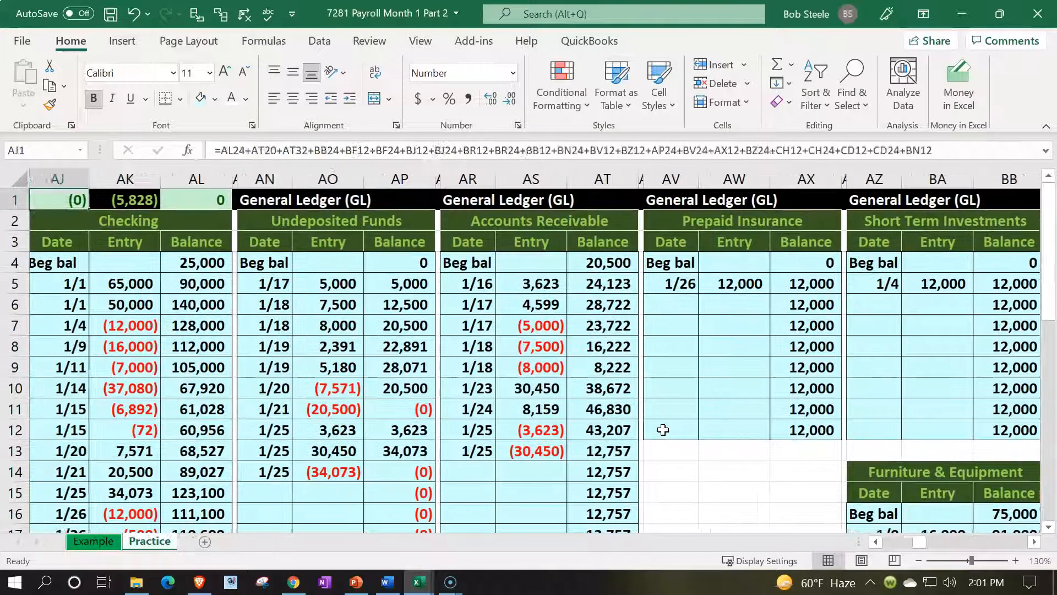
key("Right")
key("Right")
key("Right")
key("Right")
key("Left")
key("Left")
key("Left")
key("Left")
key("Left")
key("Left")
key("Left")
key("Left")
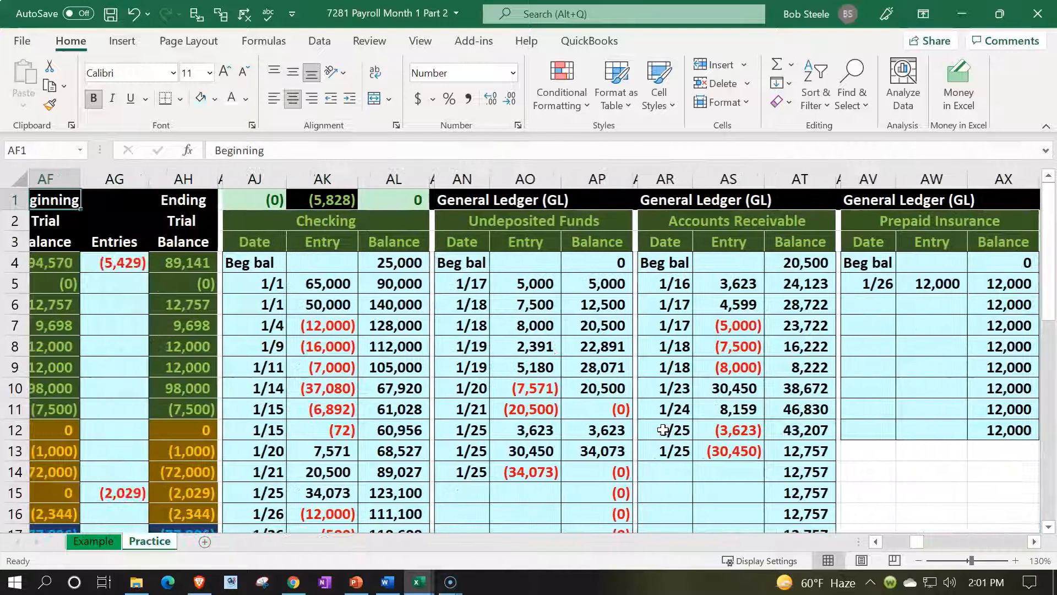
Examine the trial balance's net income in AH28 and AG28 and the Payroll Expense entries formula in AG23.
scroll(331, 446, "down", 5)
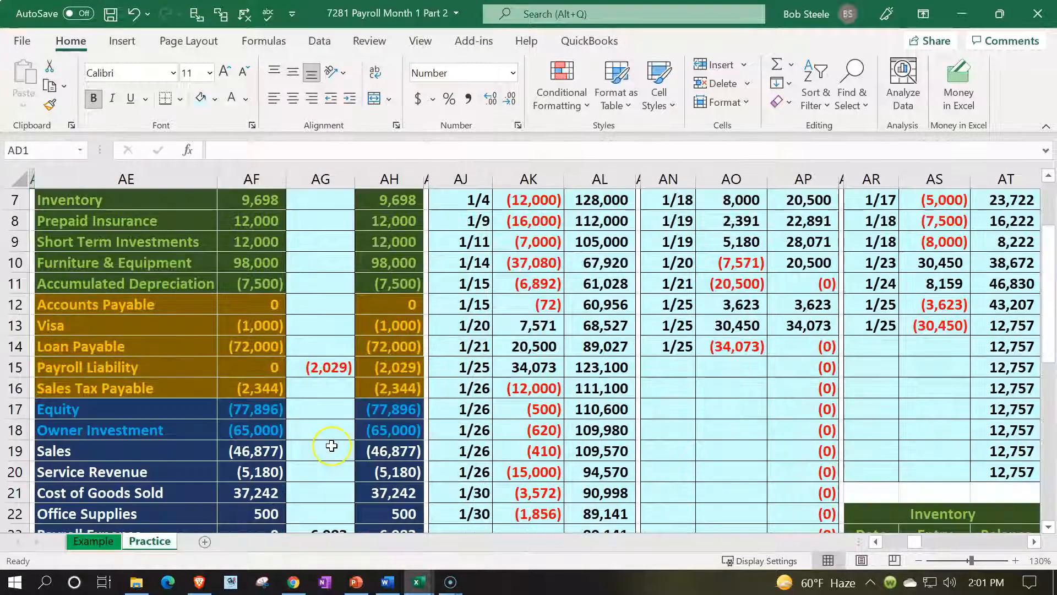
left_click(388, 447)
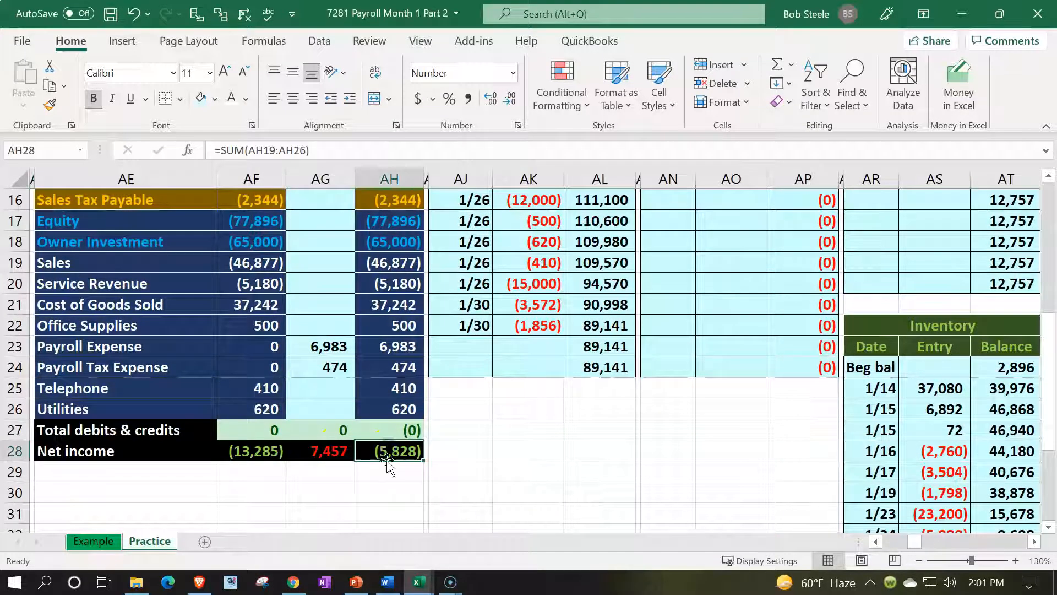
left_click(337, 457)
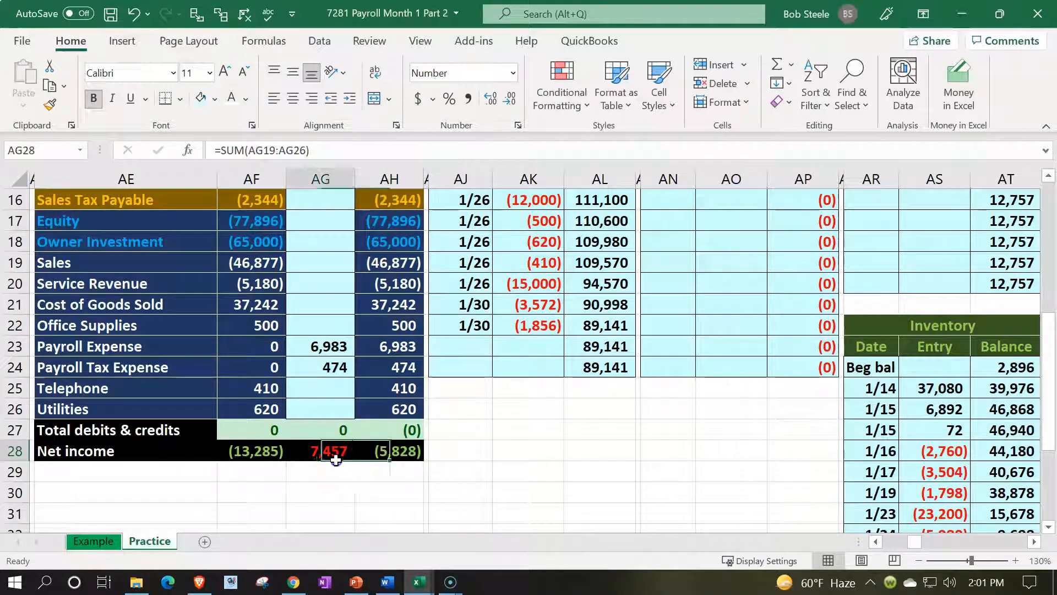
left_click(188, 344)
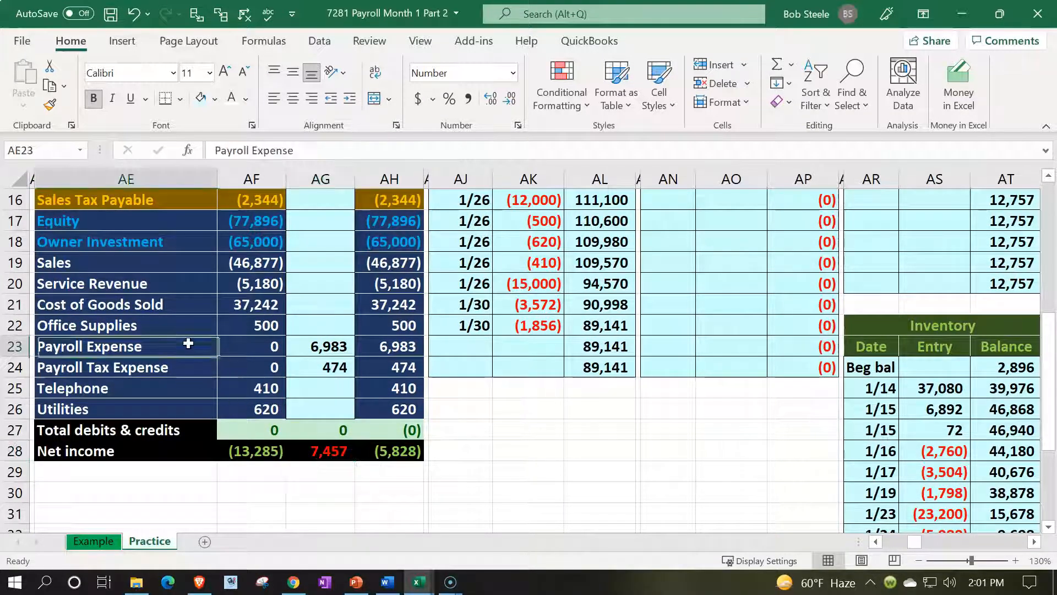
key("Right")
key("Right")
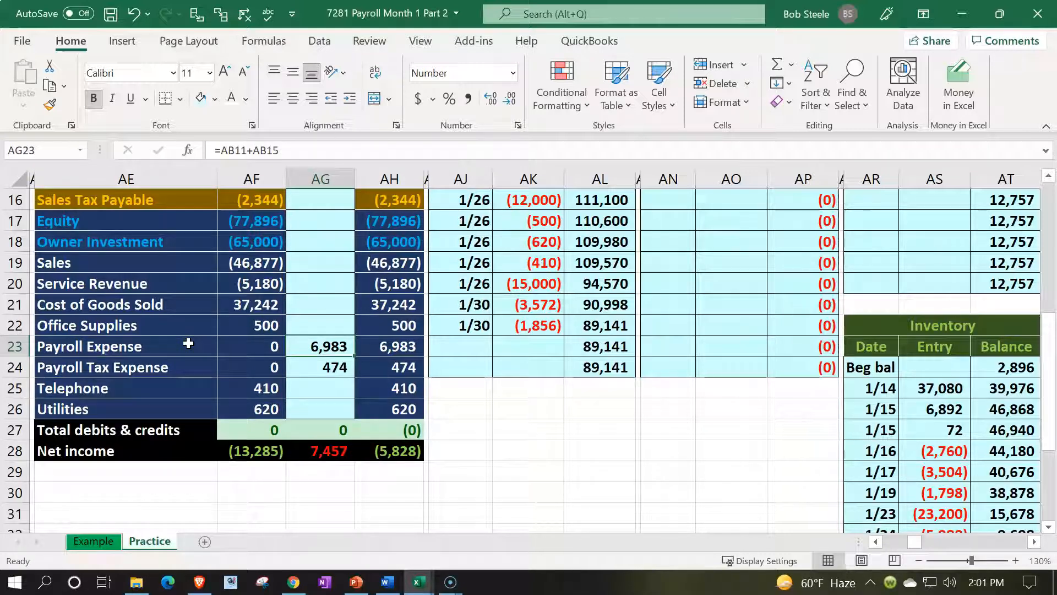
Review the 1/30 payroll and payroll tax journal entries alongside the trial balance.
key("Left")
key("Left")
key("Left")
key("Left")
key("Left")
key("Left")
key("Left")
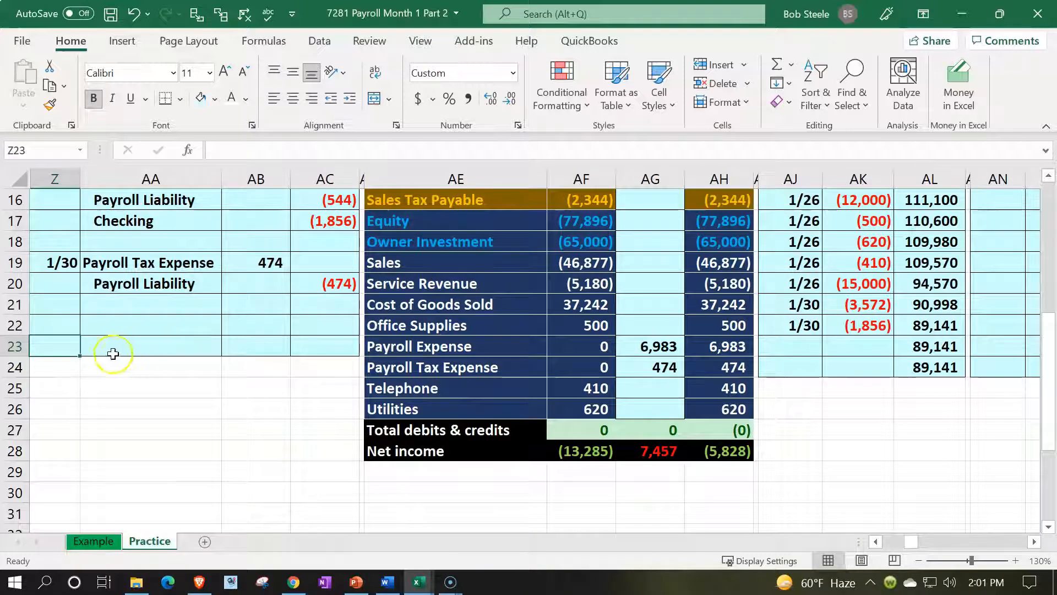
scroll(171, 358, "up", 5)
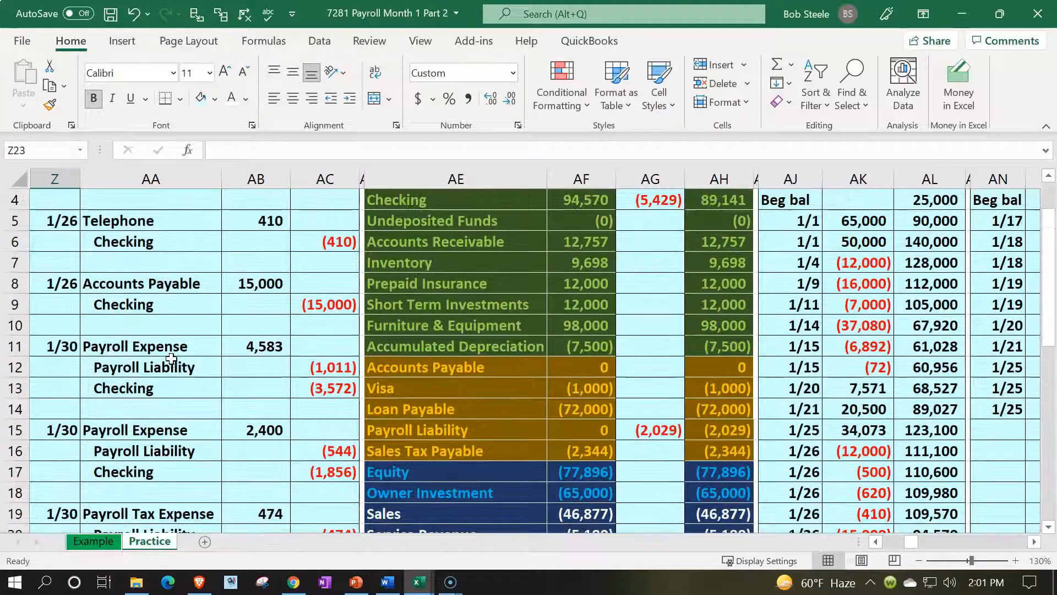
scroll(173, 359, "up", 1)
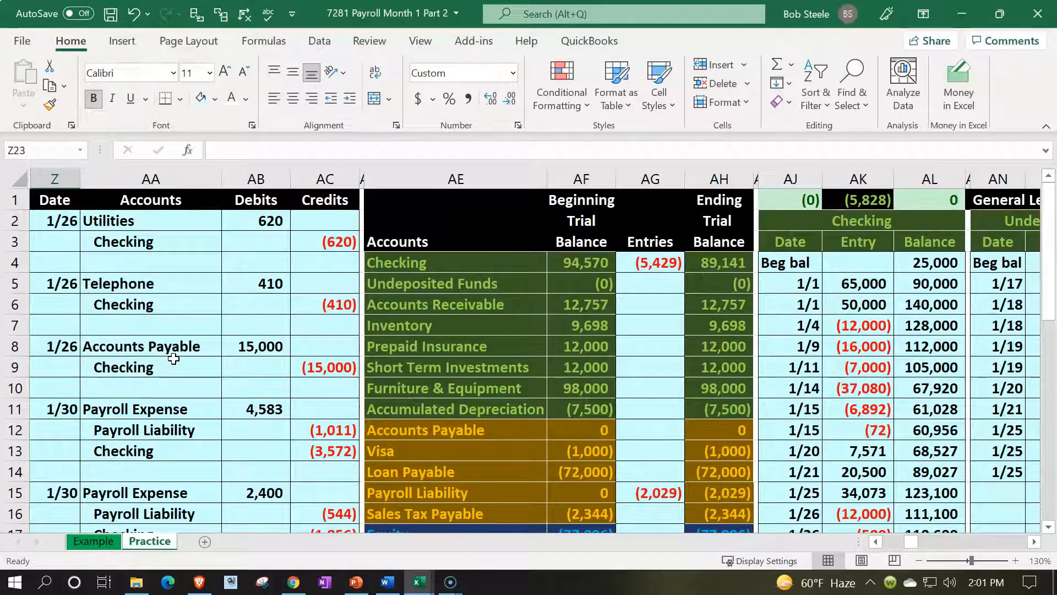
scroll(709, 371, "down", 4)
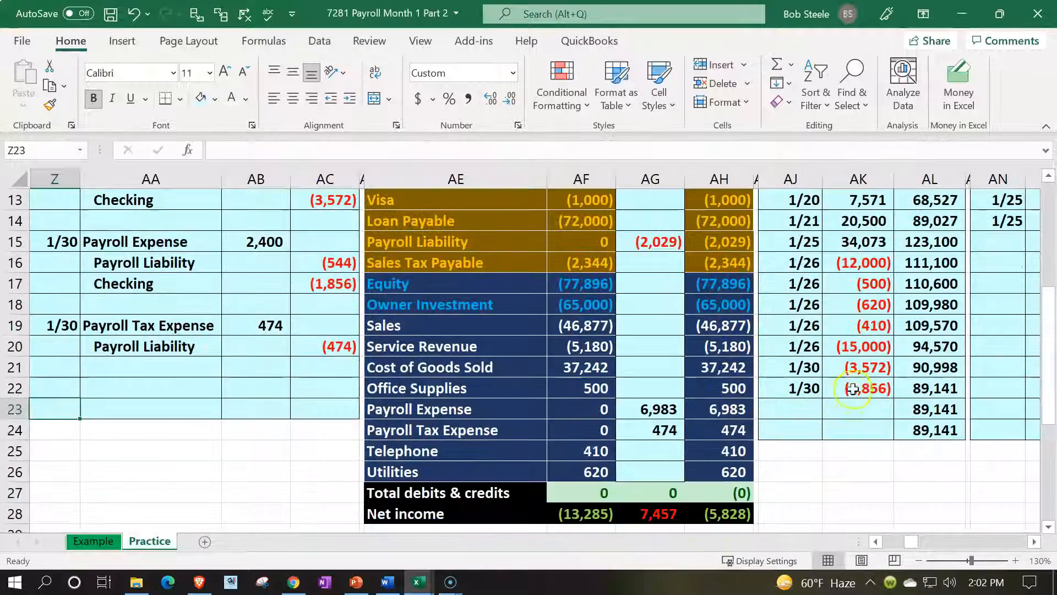
Total the two 1/30 payroll payments in the Checking ledger, AK21:AK22, and compare them with the journal entries.
left_click(867, 368)
left_click_drag(867, 367, 876, 389)
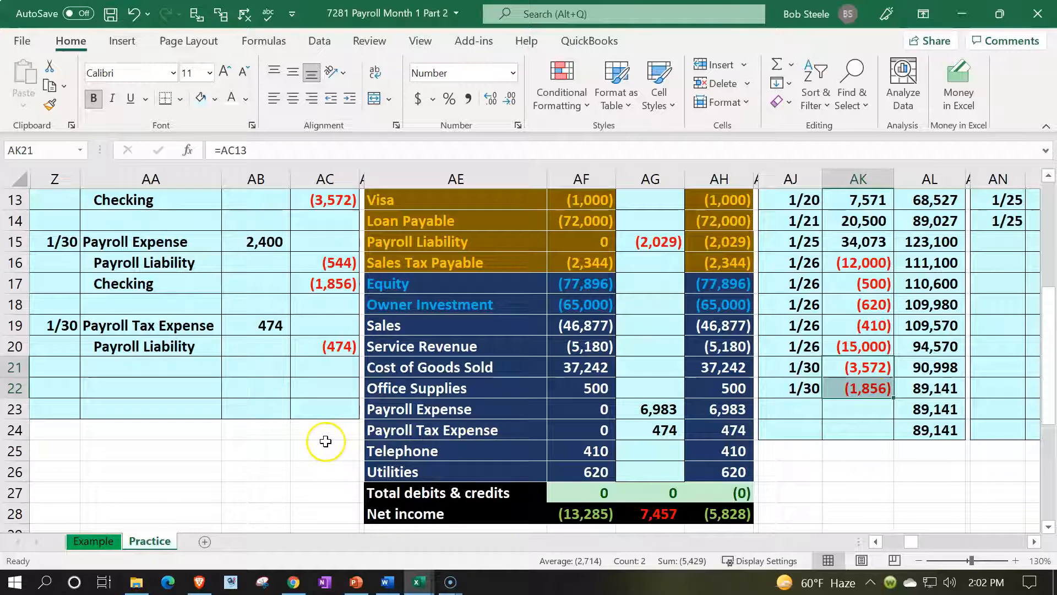
scroll(326, 441, "up", 4)
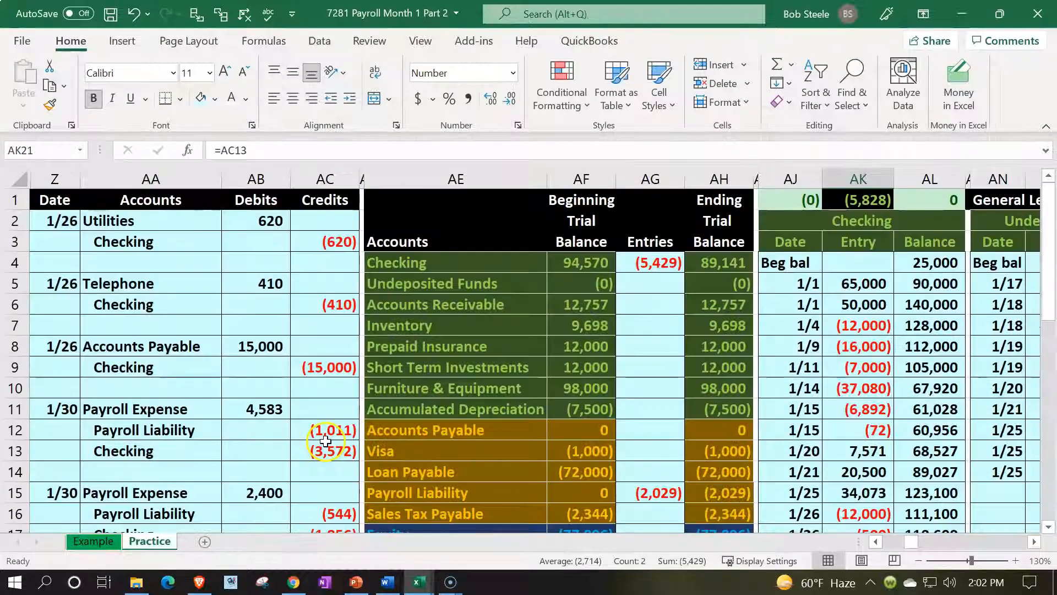